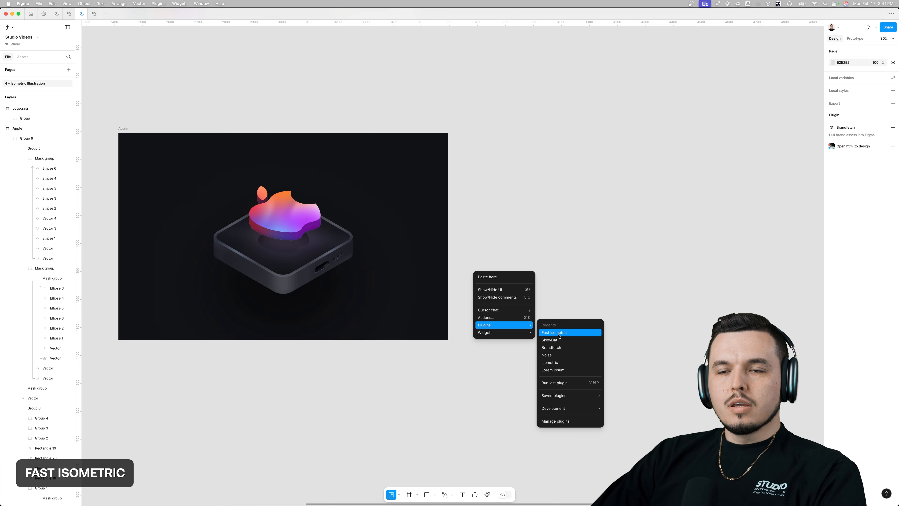
# Search the plugins for "fast", run Fast Isometric and move its window beside the Apple illustration.
pyautogui.click(563, 422)
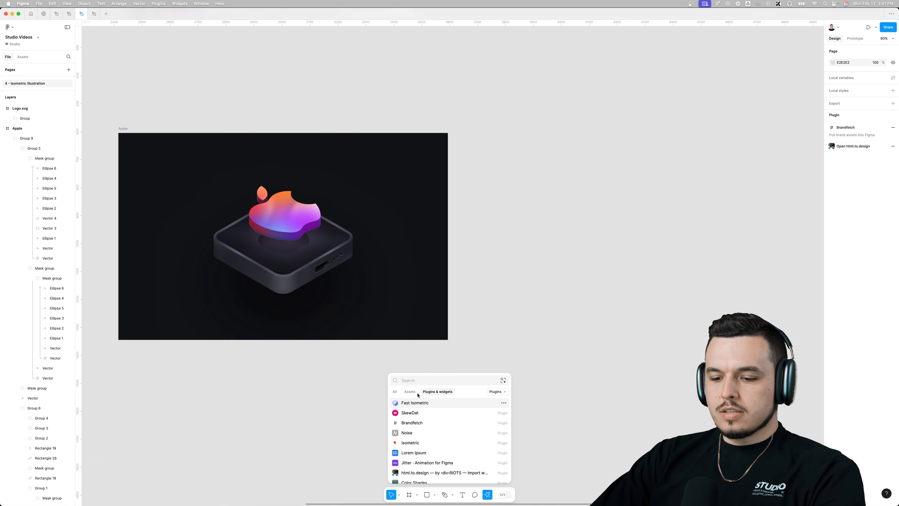
pyautogui.write('fast')
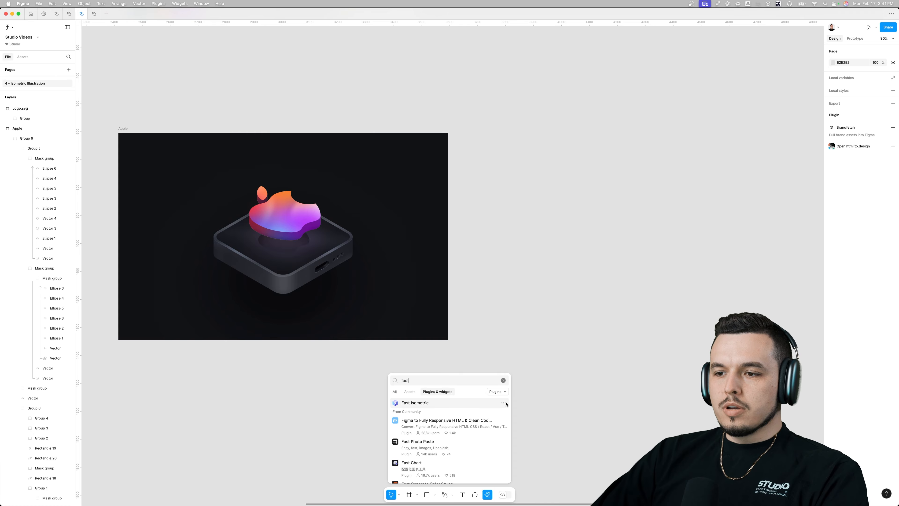
pyautogui.click(503, 402)
pyautogui.click(453, 406)
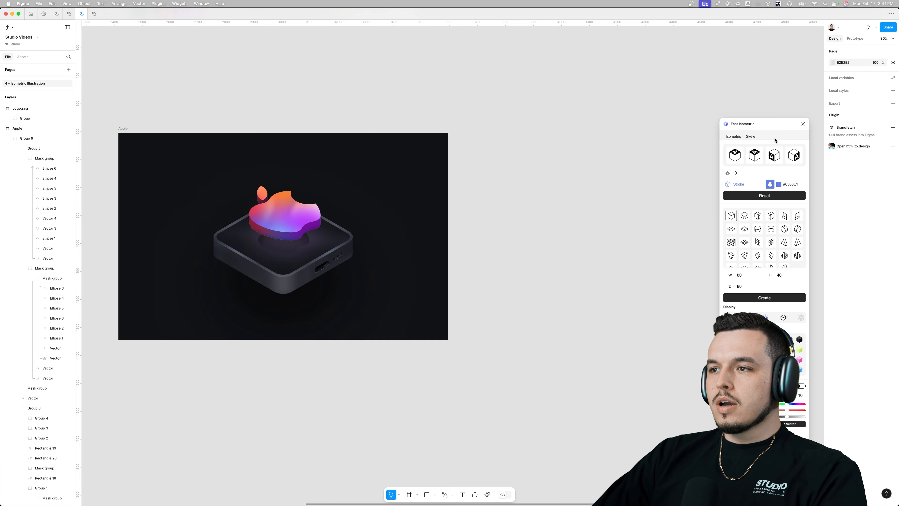
pyautogui.moveTo(777, 123); pyautogui.dragTo(458, 91)
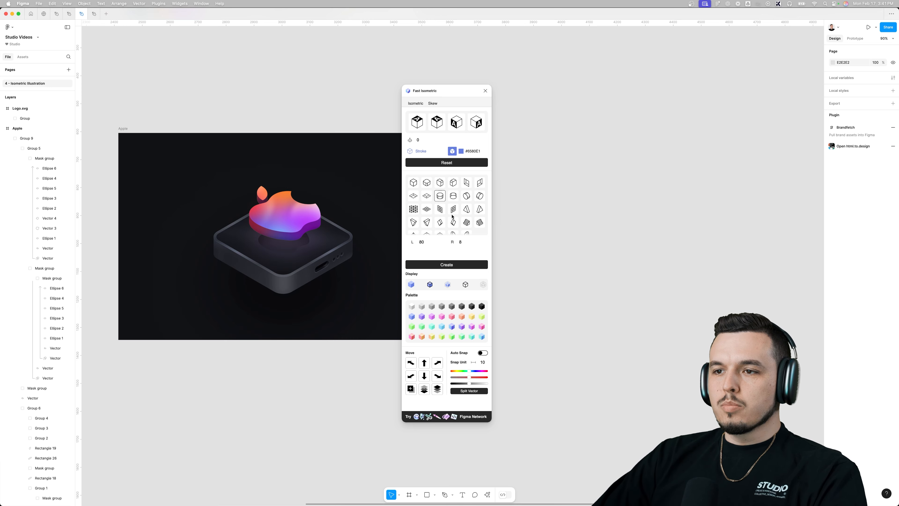
# Create a trial cylinder with length 80 and radius 8, place it outside the Apple frame and delete it.
pyautogui.click(448, 266)
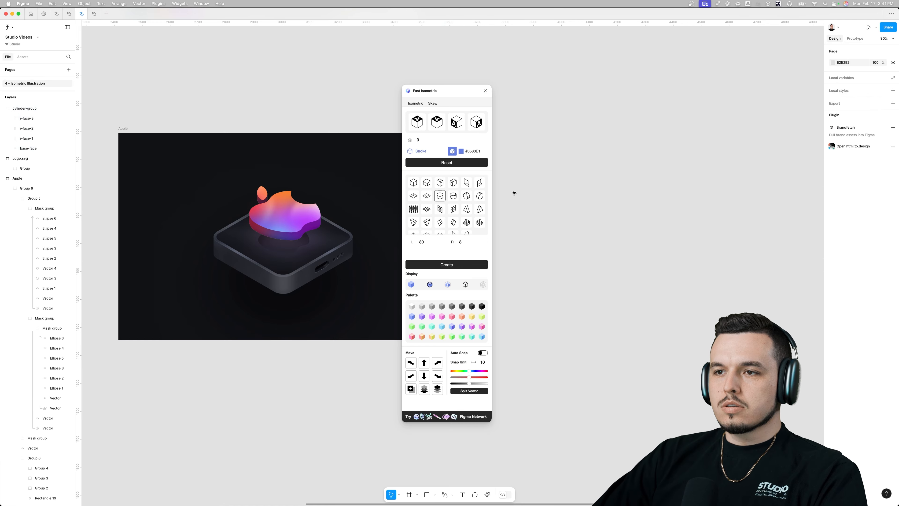
pyautogui.hscroll(3, 514, 192)
pyautogui.moveTo(410, 209); pyautogui.dragTo(279, 287)
pyautogui.moveTo(285, 348); pyautogui.dragTo(370, 252)
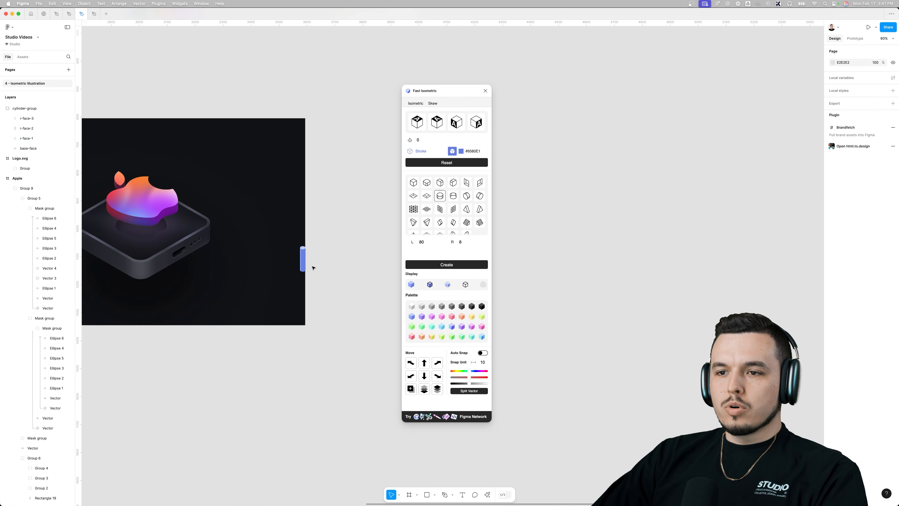
pyautogui.moveTo(303, 261); pyautogui.dragTo(352, 226)
pyautogui.moveTo(351, 248); pyautogui.dragTo(350, 363)
pyautogui.scroll(5, 350, 357)
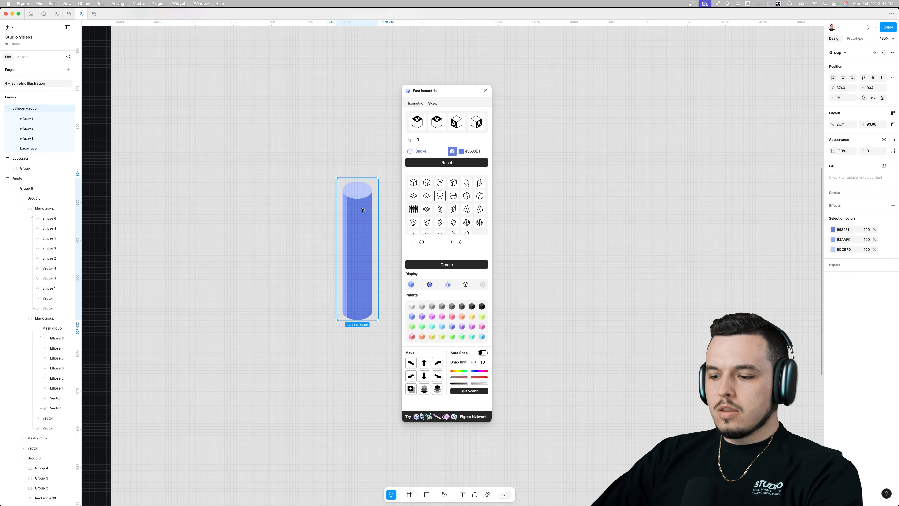
pyautogui.press('Delete')
# Create a dark grey isometric rounded box with width 80, height 40, depth 80 and radius 8.
pyautogui.scroll(-1, 446, 223)
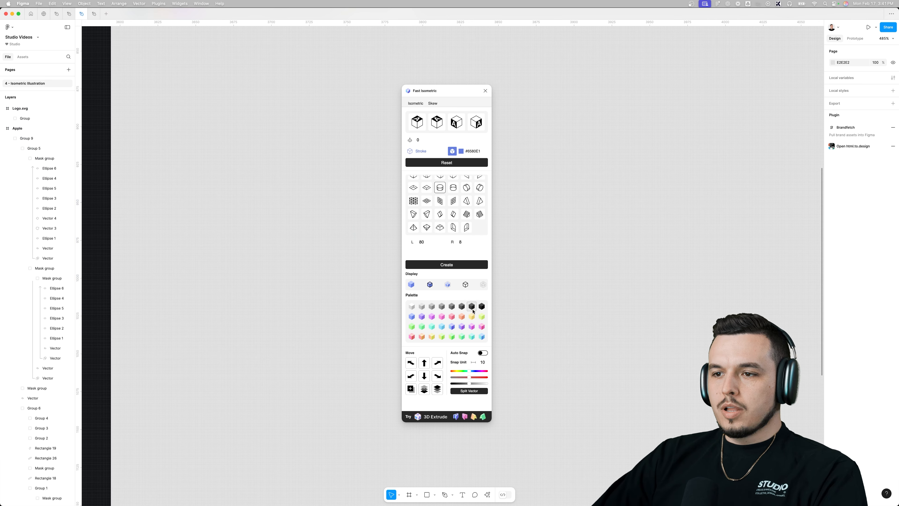
pyautogui.scroll(1, 442, 215)
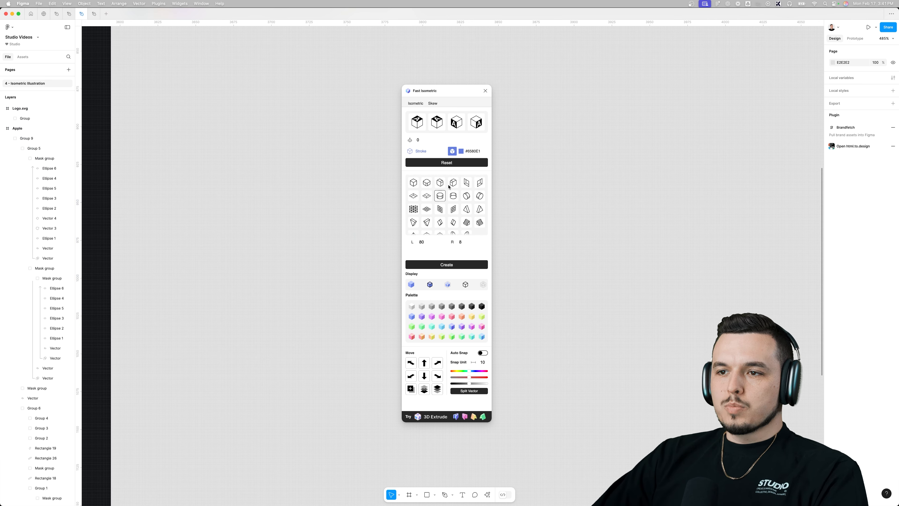
pyautogui.click(427, 182)
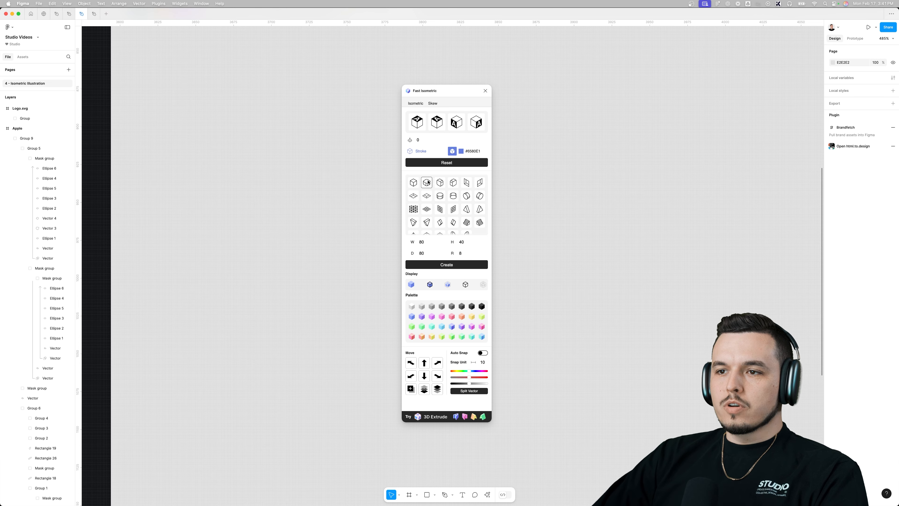
pyautogui.click(456, 268)
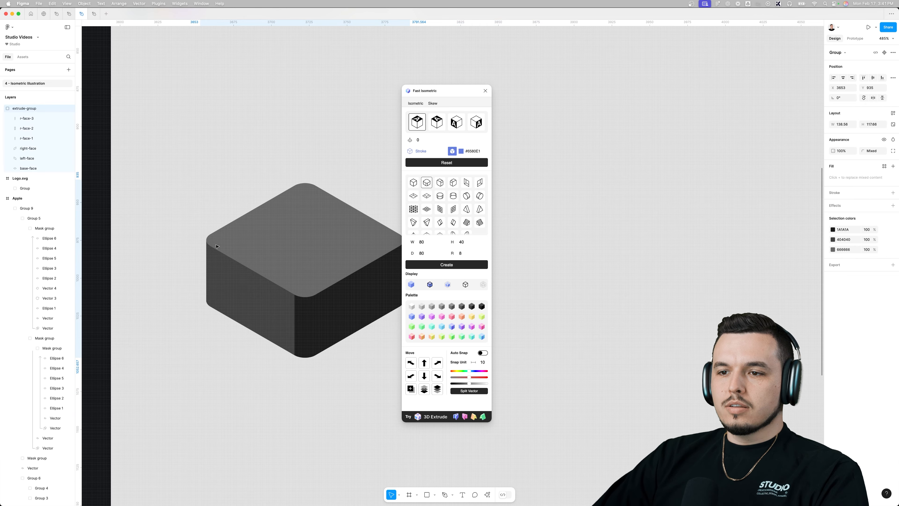
pyautogui.moveTo(462, 93); pyautogui.dragTo(79, 164)
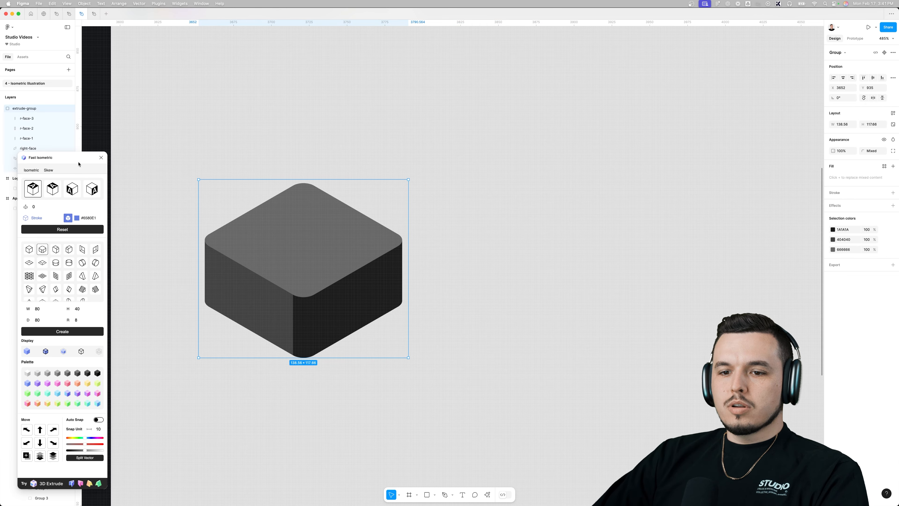
# Close the Fast Isometric plugin, rerun it as the last-used plugin and close it again.
pyautogui.click(101, 158)
pyautogui.click(177, 139)
pyautogui.moveTo(295, 131); pyautogui.dragTo(444, 124)
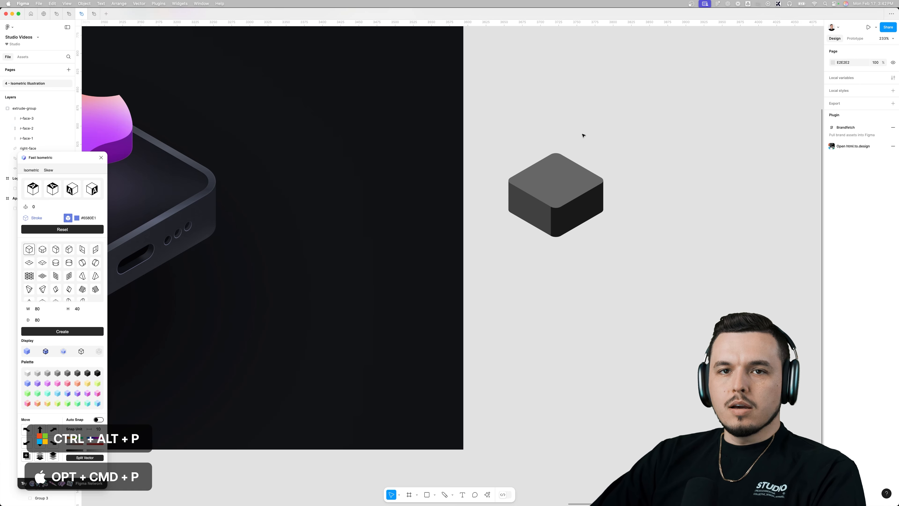
pyautogui.click(102, 158)
pyautogui.moveTo(641, 136); pyautogui.dragTo(620, 134)
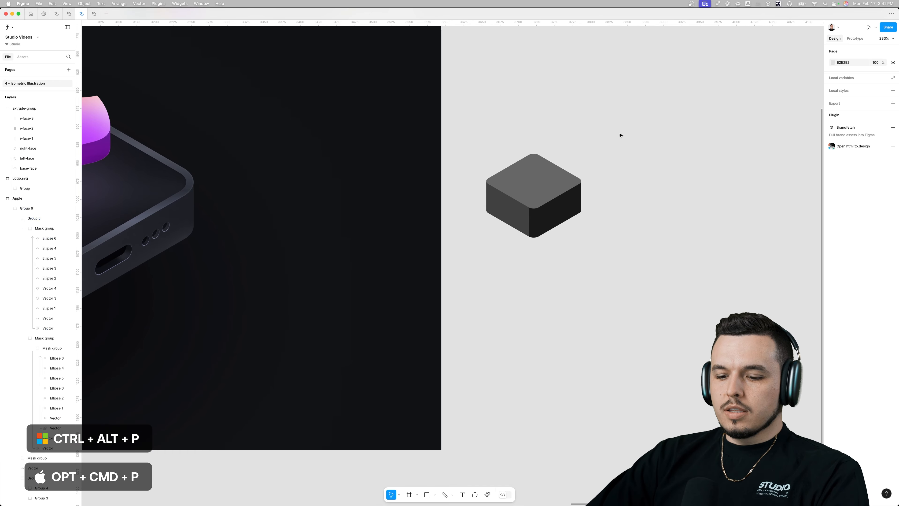
pyautogui.press('alt+super+p')
# Move the isometric rounded box to the empty canvas below the Apple frame.
pyautogui.moveTo(510, 134); pyautogui.dragTo(430, 227)
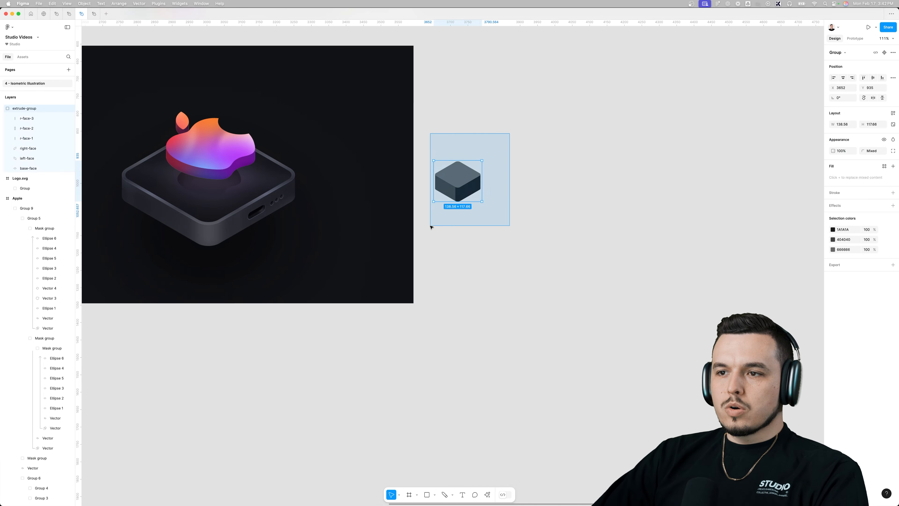
pyautogui.scroll(-4, 452, 181)
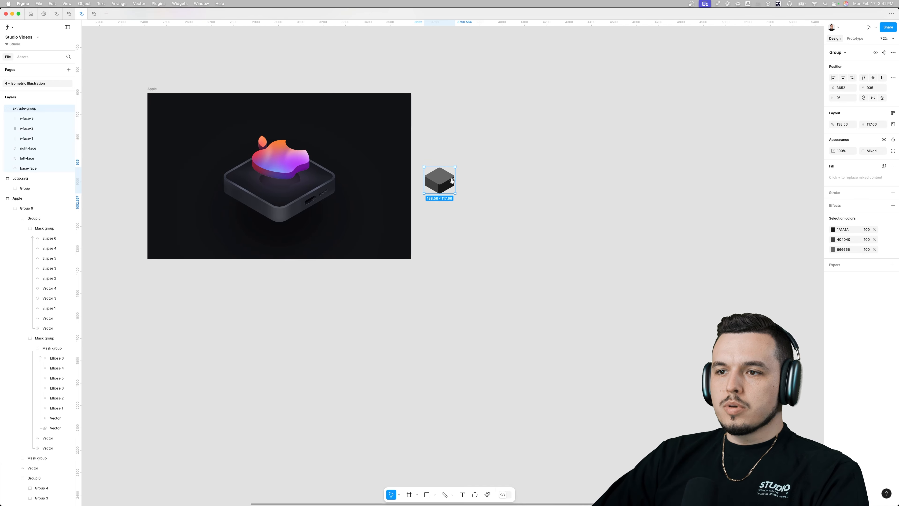
pyautogui.moveTo(452, 180); pyautogui.dragTo(346, 368)
# Duplicate the Apple frame to the right of the original and delete the artwork inside the copy.
pyautogui.moveTo(205, 337); pyautogui.dragTo(215, 337)
pyautogui.moveTo(163, 88); pyautogui.dragTo(456, 103)
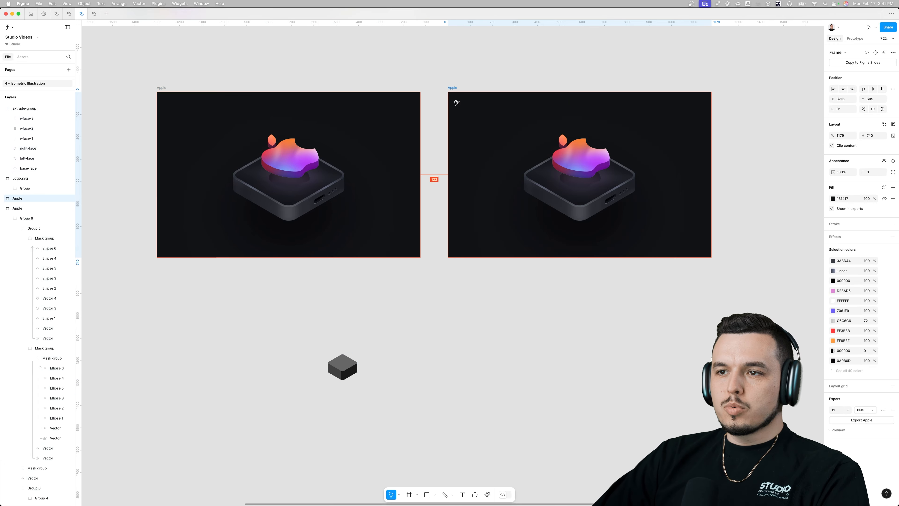
pyautogui.click(642, 212)
pyautogui.press('Delete')
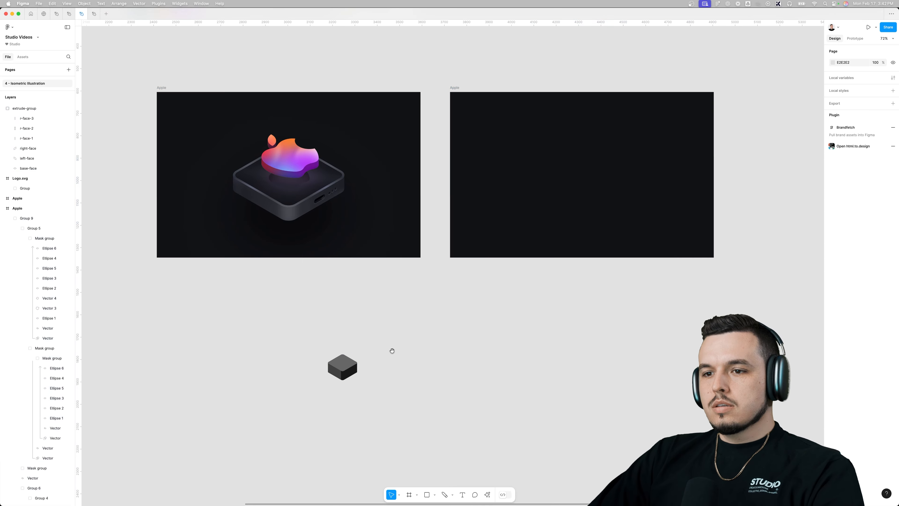
# Move the rounded box into the middle of the empty Apple frame and scale it to about 417 × 354.
pyautogui.moveTo(392, 351); pyautogui.dragTo(296, 375)
pyautogui.click(379, 176)
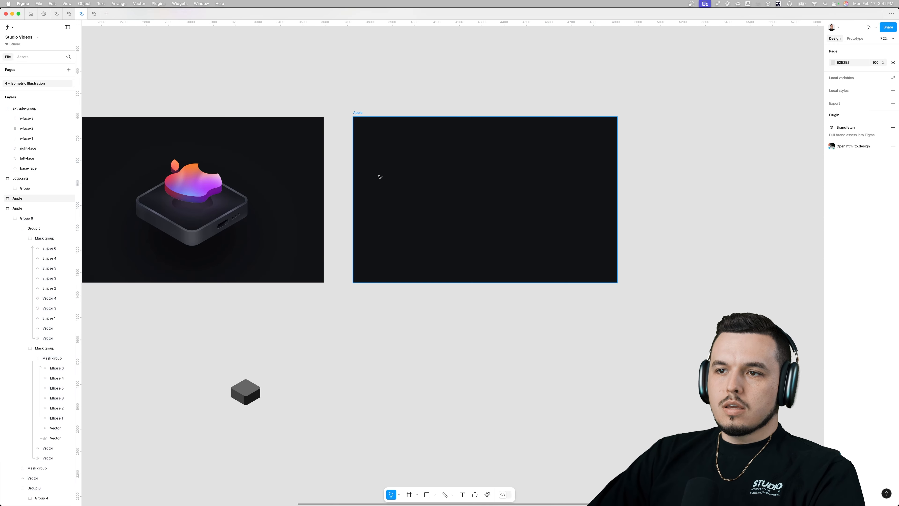
pyautogui.click(392, 311)
pyautogui.click(537, 174)
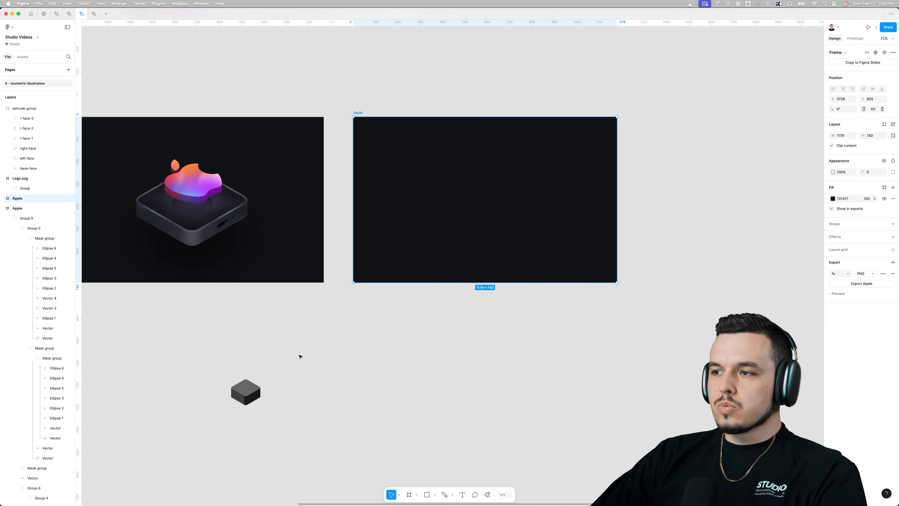
pyautogui.moveTo(247, 397); pyautogui.dragTo(529, 196)
pyautogui.press('k')
pyautogui.scroll(5, 528, 196)
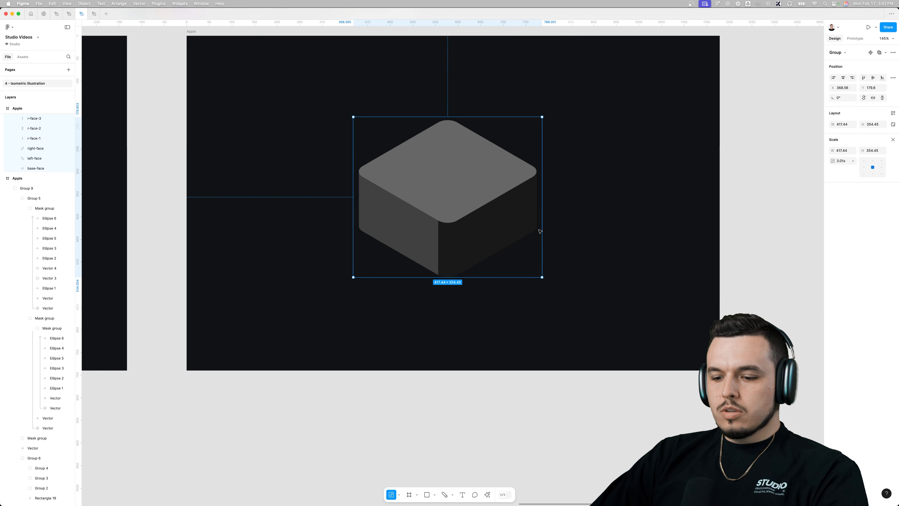
# Ungroup the scaled box into its separate faces.
pyautogui.hotkey('ctrl', 'g')
pyautogui.press('shift+super+g')
pyautogui.click(556, 199)
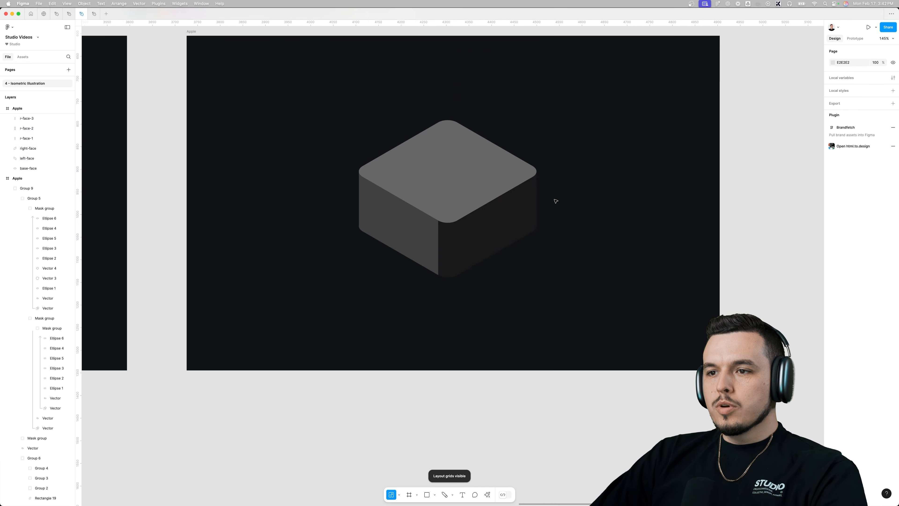
# Select the box's side faces and rounded corner faces, leaving out the top, and combine them with Union.
pyautogui.moveTo(349, 201); pyautogui.dragTo(368, 213)
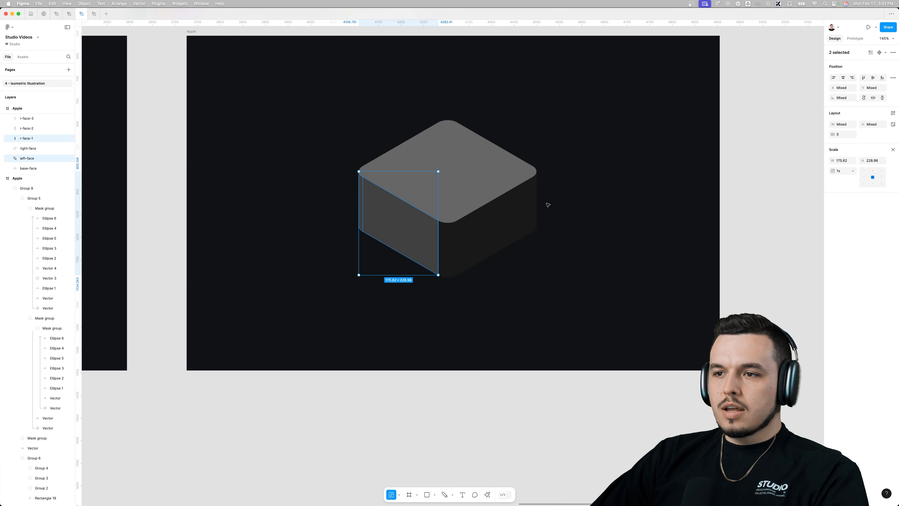
pyautogui.moveTo(553, 202); pyautogui.dragTo(528, 212)
pyautogui.moveTo(620, 326); pyautogui.dragTo(613, 337)
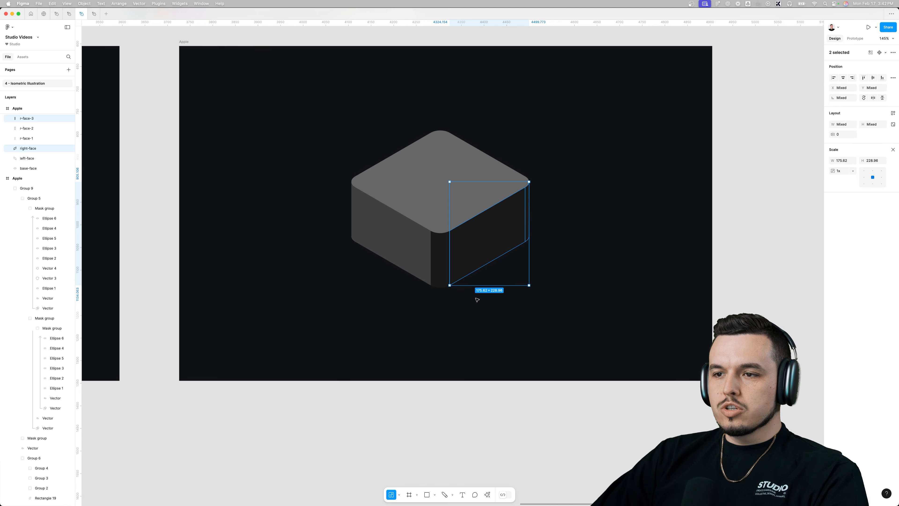
pyautogui.moveTo(336, 217); pyautogui.dragTo(541, 216)
pyautogui.click(893, 52)
pyautogui.click(852, 106)
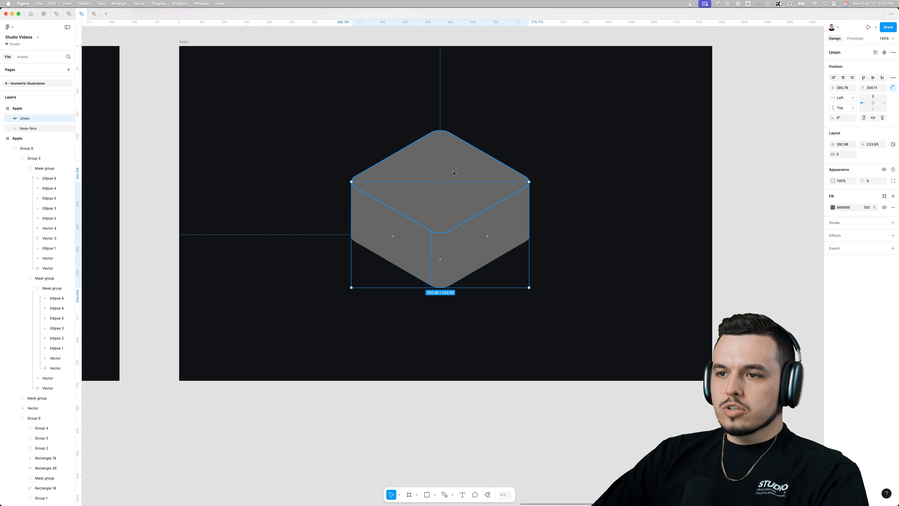
# Set the box's top face fill to the lighter grey A5A5A5.
pyautogui.click(456, 173)
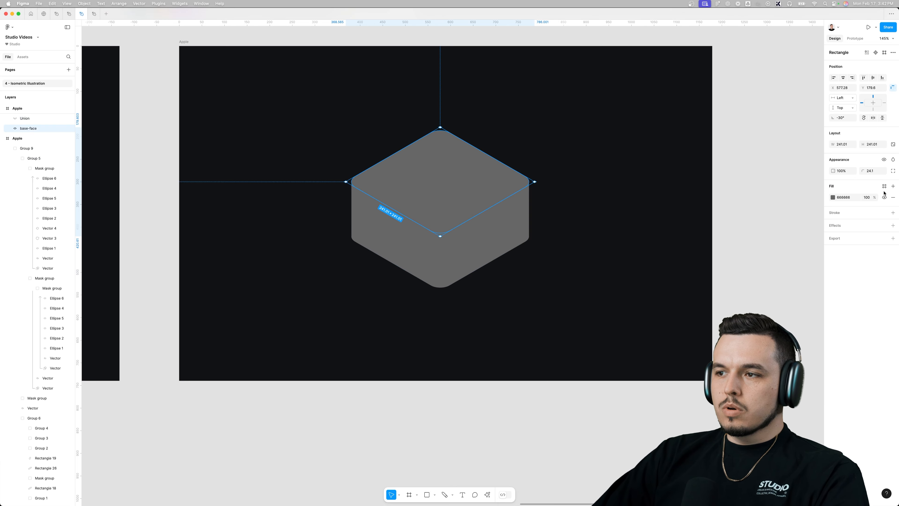
pyautogui.click(833, 198)
pyautogui.moveTo(751, 262); pyautogui.dragTo(715, 244)
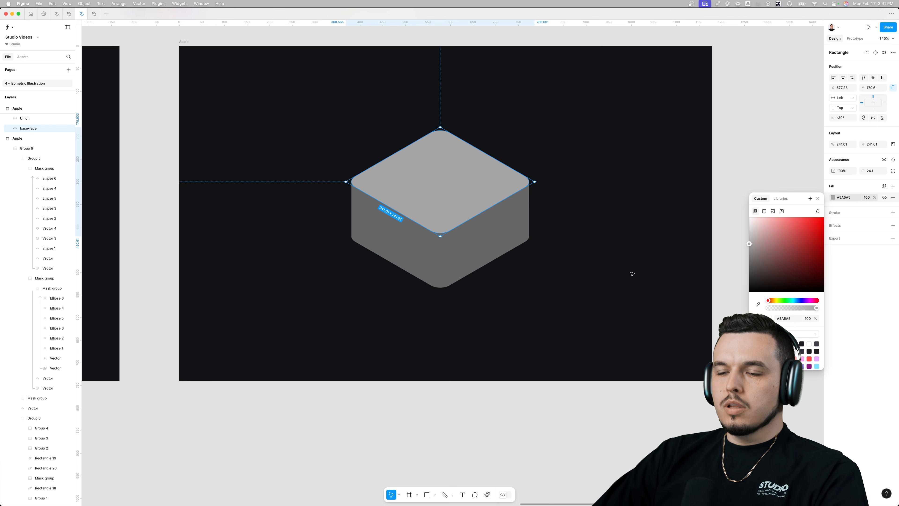
pyautogui.click(630, 272)
# Flatten the united side faces into a single vector shape.
pyautogui.doubleClick(453, 267)
pyautogui.click(386, 238)
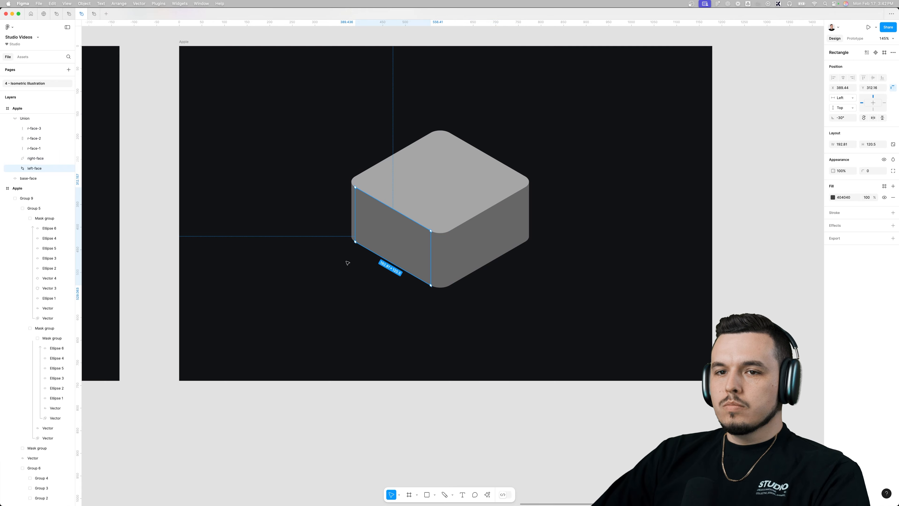
pyautogui.click(348, 263)
pyautogui.click(385, 245)
pyautogui.press('super+e')
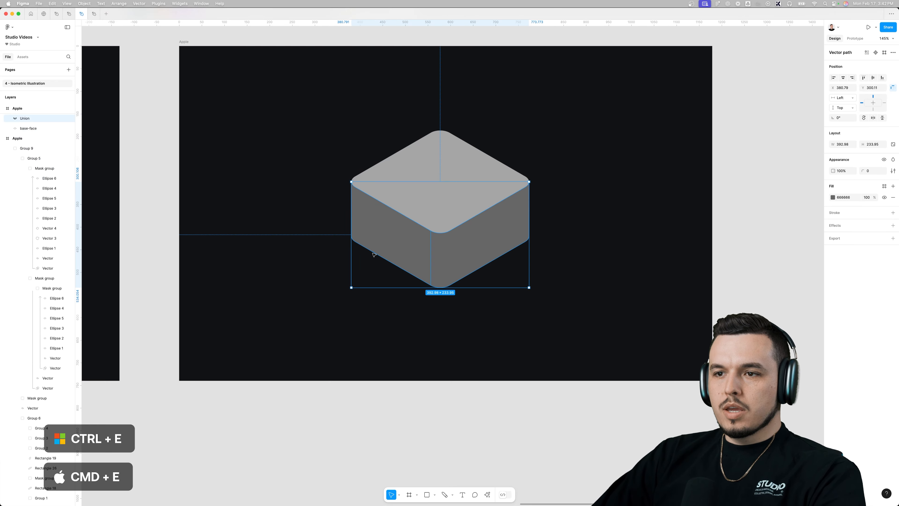
# Edit the flattened side shape's vector and delete the vertical divider line between the left face and front corner.
pyautogui.press('Return')
pyautogui.click(411, 264)
pyautogui.scroll(5, 411, 264)
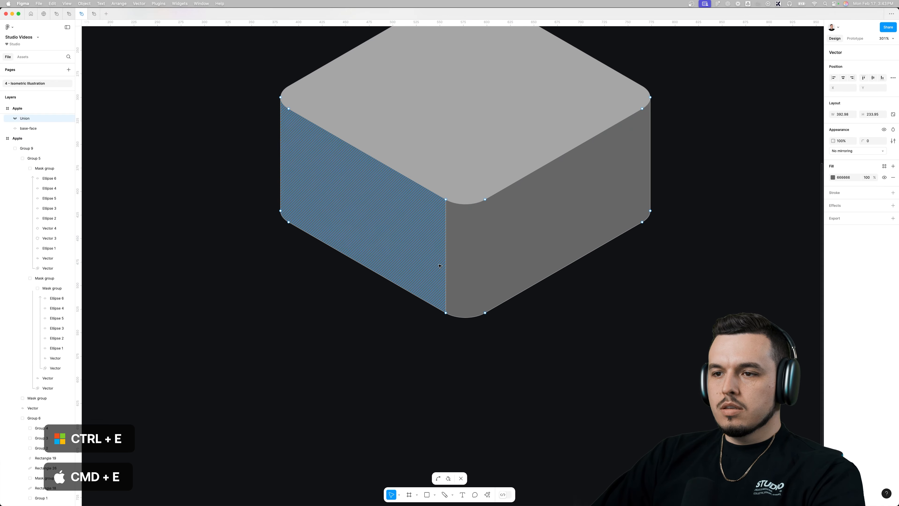
pyautogui.click(446, 301)
pyautogui.press('BackSpace')
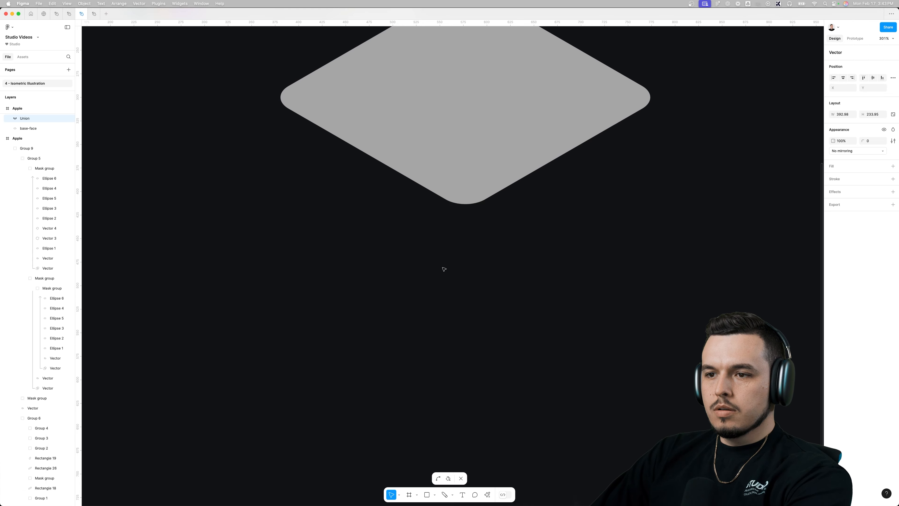
# Refill the whole side region with the Paint bucket and set its fill colour to 808080.
pyautogui.press('b')
pyautogui.click(444, 261)
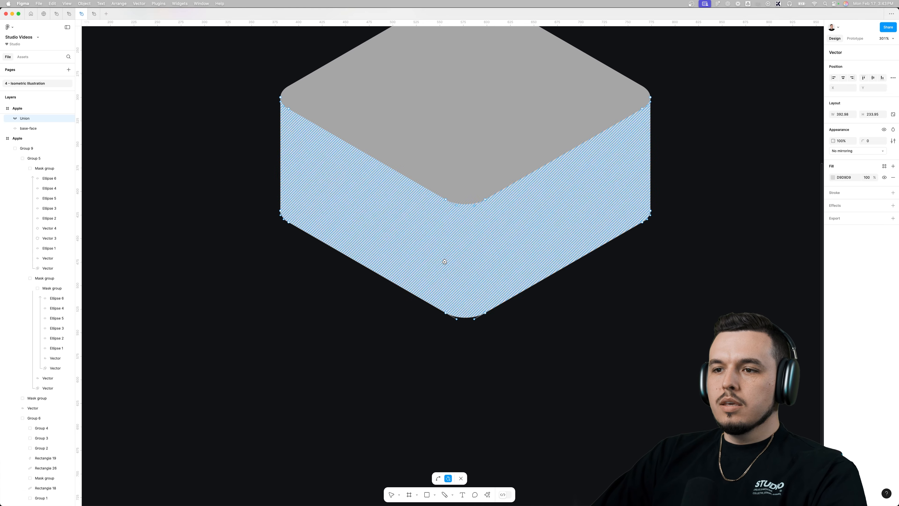
pyautogui.press('Escape')
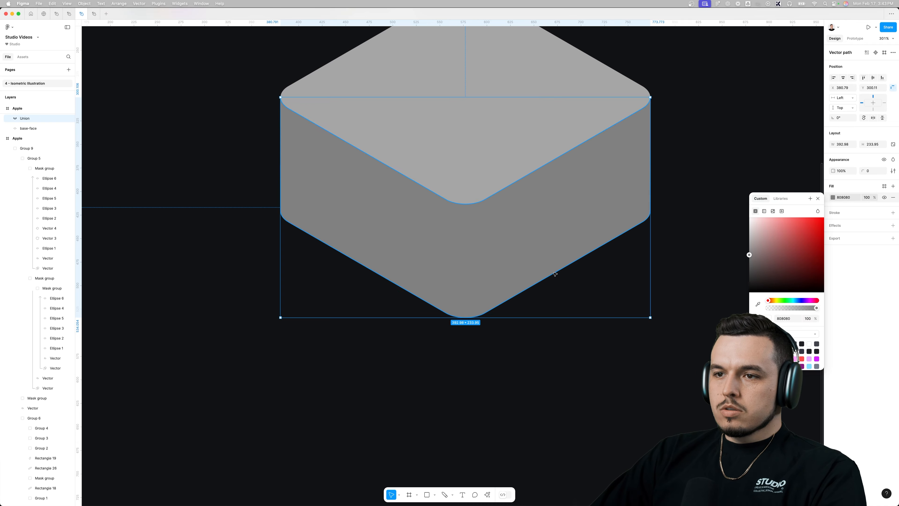
# Edit the side shape's vector and move all its bottom points up 60 px to make the box thinner.
pyautogui.scroll(-10, 554, 272)
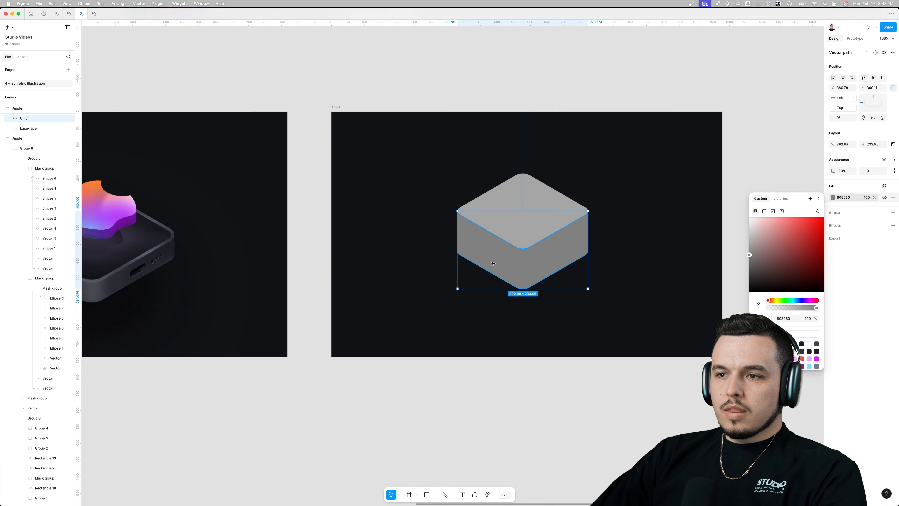
pyautogui.doubleClick(492, 263)
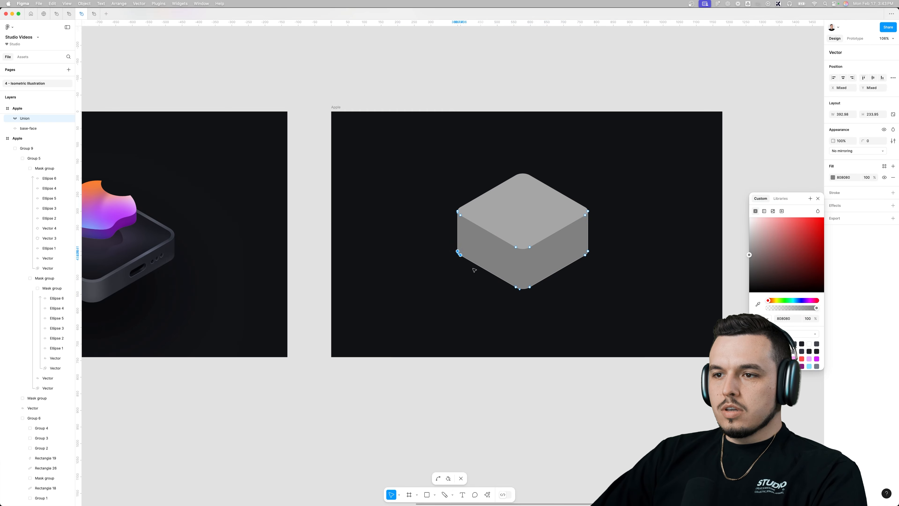
pyautogui.scroll(5, 598, 262)
pyautogui.moveTo(527, 342); pyautogui.dragTo(370, 309)
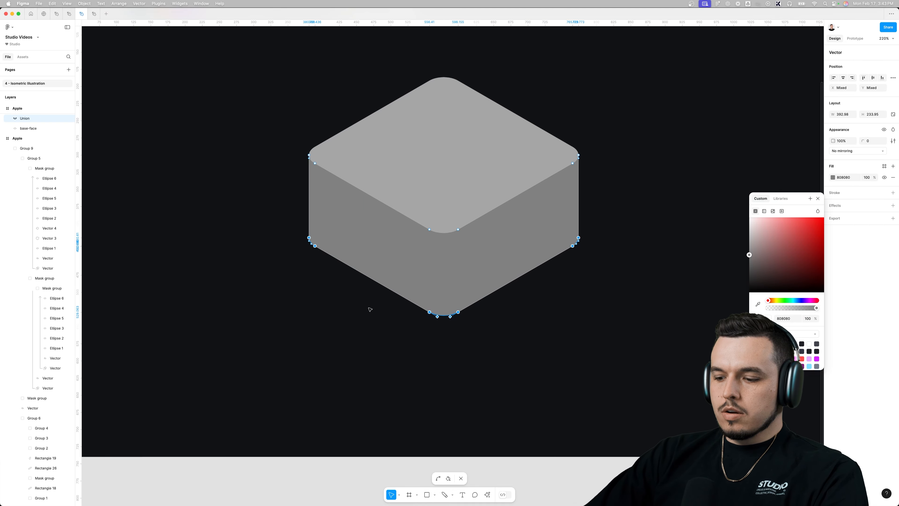
pyautogui.hotkey('shift', 'Up')
pyautogui.hotkey('shift', 'Up')
pyautogui.hotkey('shift', 'Up')
pyautogui.hotkey('shift', 'Up')
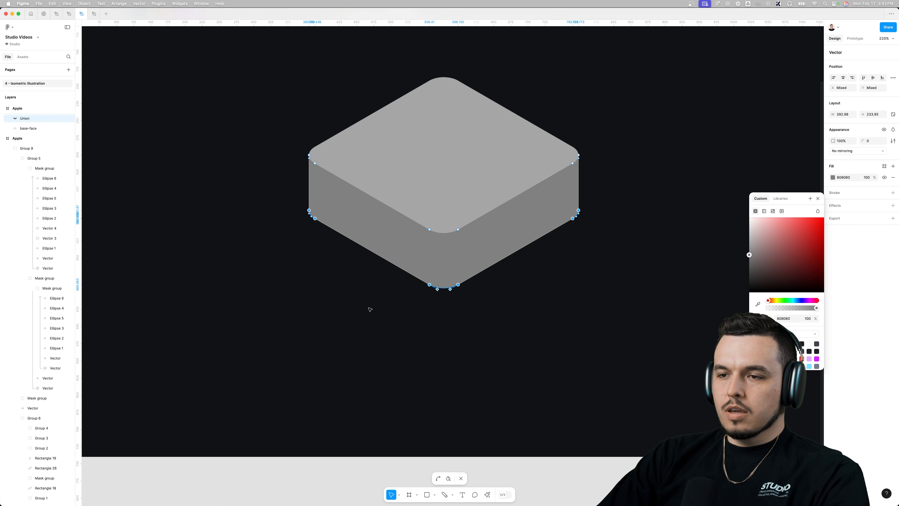
pyautogui.hotkey('shift', 'Up')
pyautogui.hotkey('shift', 'Up')
pyautogui.hotkey('shift', 'Down')
pyautogui.hotkey('shift', 'Down')
pyautogui.hotkey('shift', 'Up')
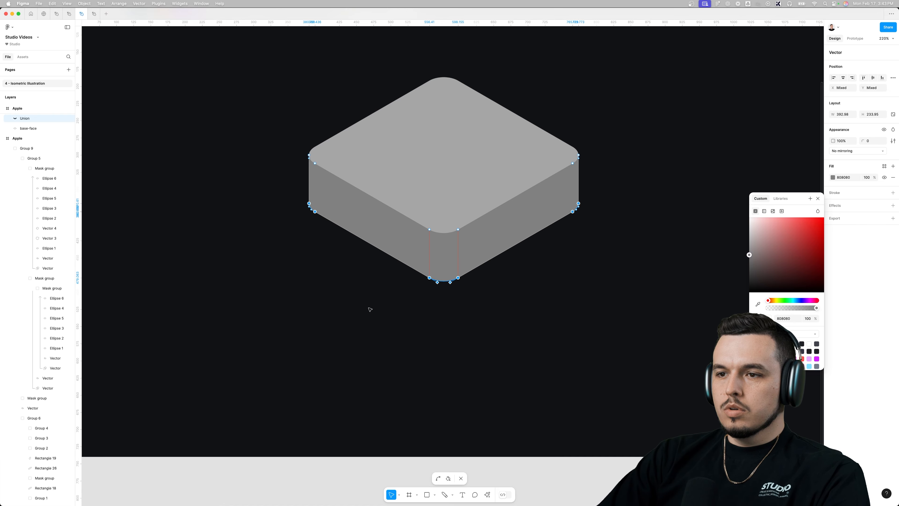
pyautogui.hotkey('shift', 'Up')
pyautogui.doubleClick(445, 355)
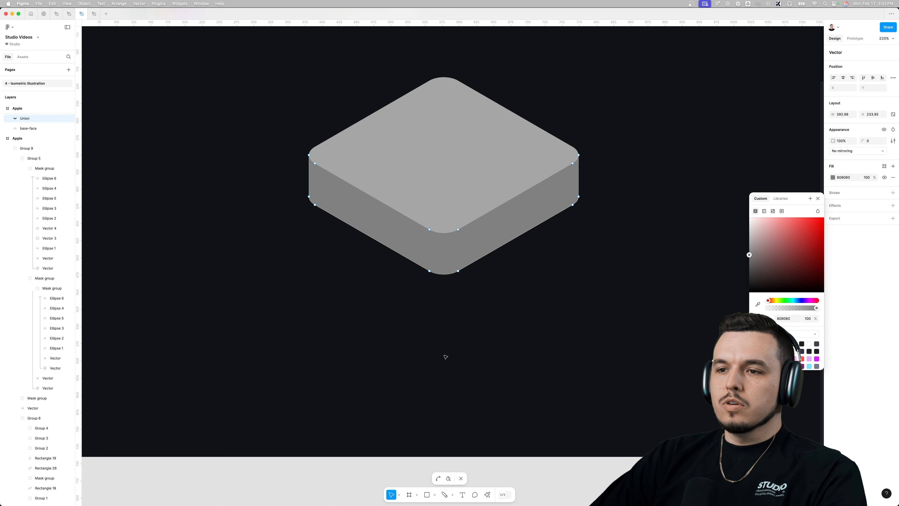
# Move the side shape and top face together to the centre of the frame.
pyautogui.scroll(-4, 445, 356)
pyautogui.click(447, 357)
pyautogui.moveTo(550, 361); pyautogui.dragTo(373, 178)
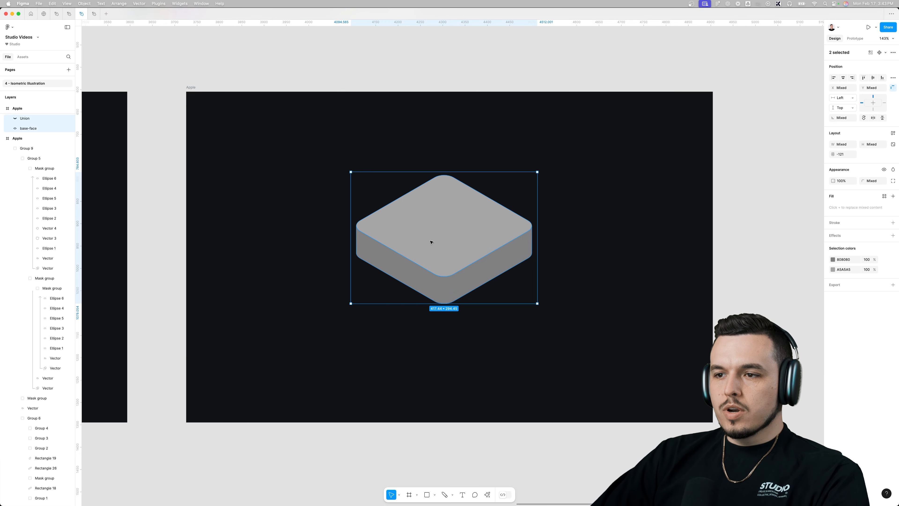
pyautogui.moveTo(431, 241); pyautogui.dragTo(437, 259)
pyautogui.click(540, 269)
# Edit the side shape's vector again and raise its bottom points another 10 px.
pyautogui.doubleClick(495, 276)
pyautogui.moveTo(327, 258); pyautogui.dragTo(376, 290)
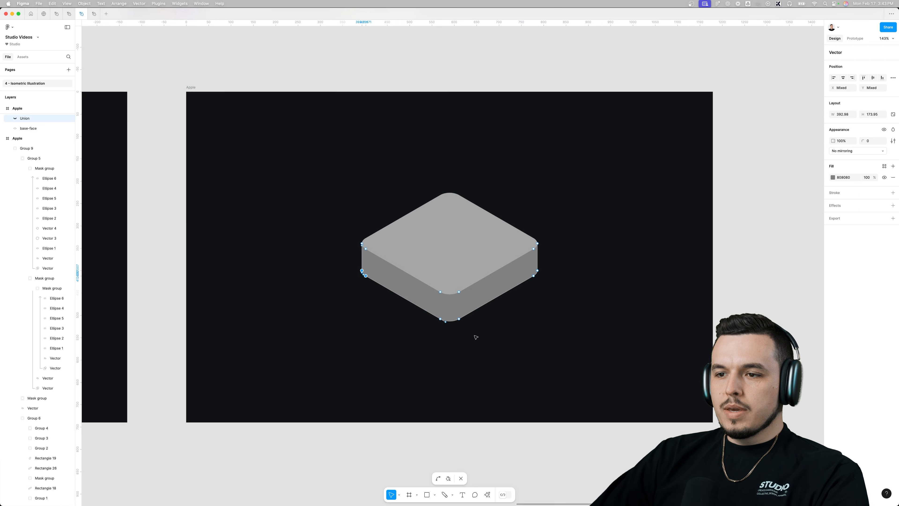
pyautogui.moveTo(474, 336); pyautogui.dragTo(431, 313)
pyautogui.moveTo(581, 308); pyautogui.dragTo(524, 269)
pyautogui.scroll(4, 530, 289)
pyautogui.press('v')
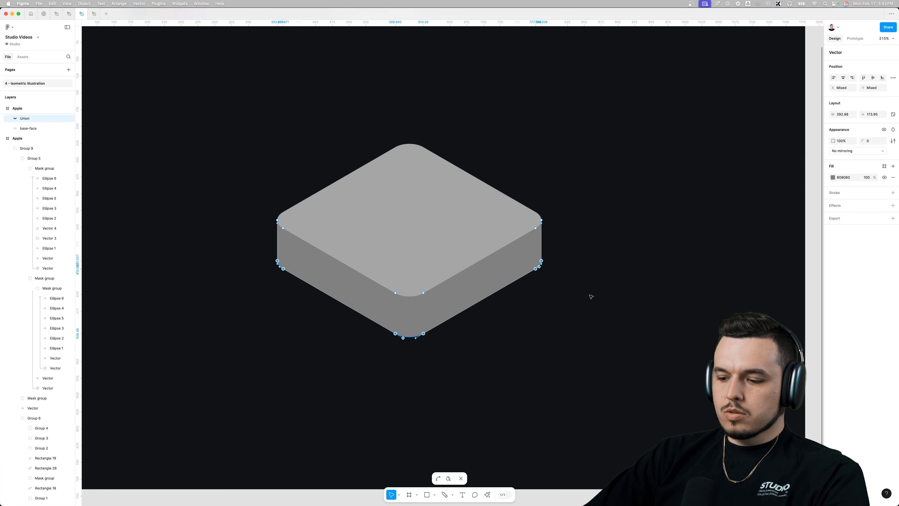
pyautogui.hotkey('shift', 'Up')
pyautogui.press('Escape')
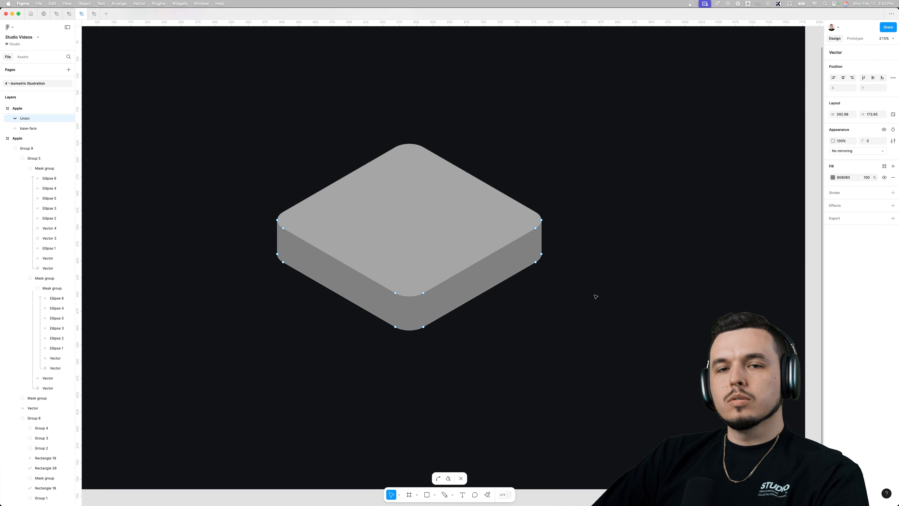
pyautogui.press('Escape')
pyautogui.scroll(-1, 598, 287)
pyautogui.click(577, 284)
pyautogui.moveTo(576, 284); pyautogui.dragTo(587, 290)
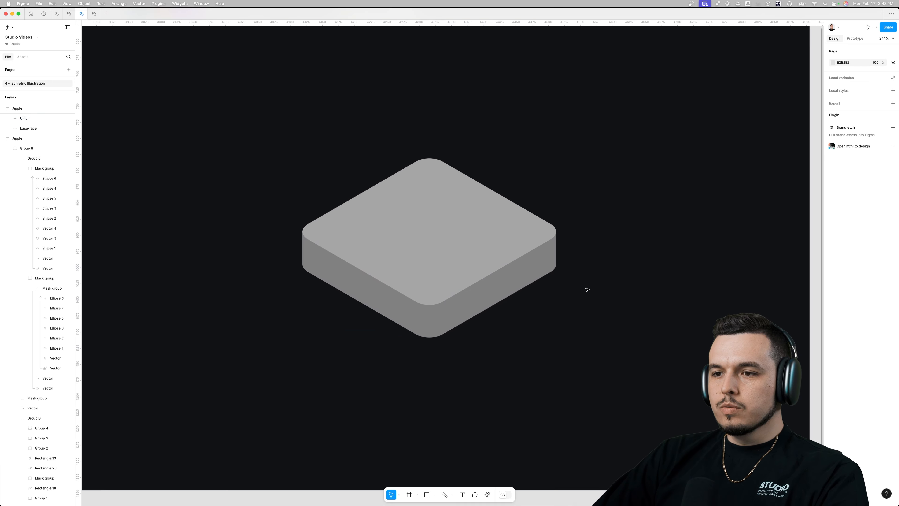
# Examine the base of the Apple example, including the blurred highlight rectangle on its front corner.
pyautogui.scroll(-3, 564, 312)
pyautogui.hscroll(-10, 586, 297)
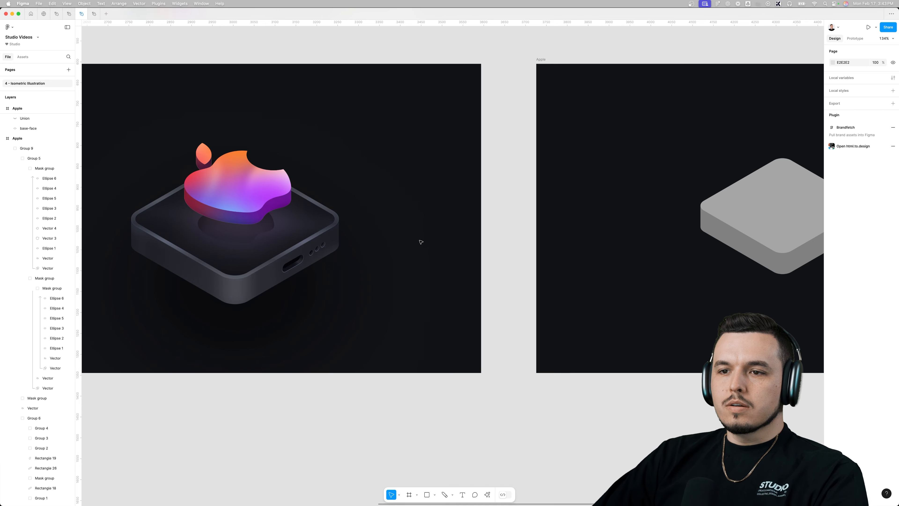
pyautogui.scroll(-2, 421, 242)
pyautogui.hscroll(-2, 430, 225)
pyautogui.scroll(2, 327, 216)
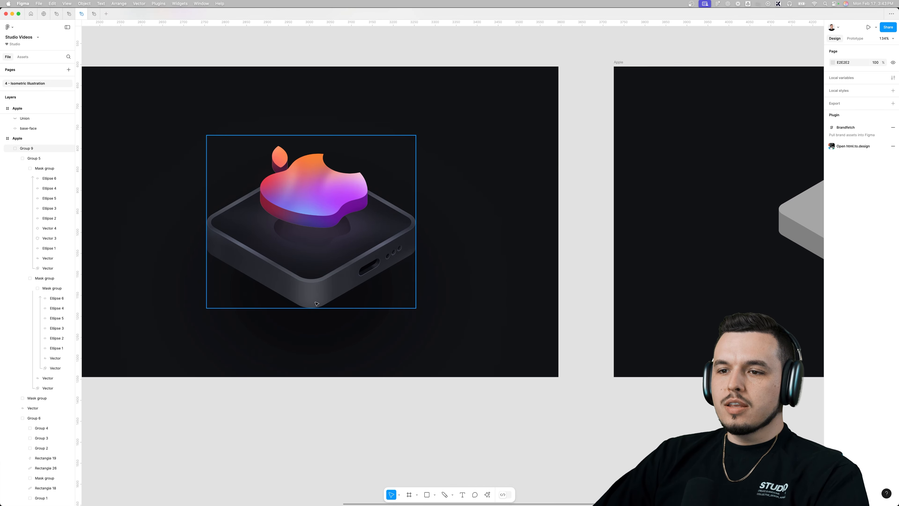
pyautogui.hscroll(1, 387, 325)
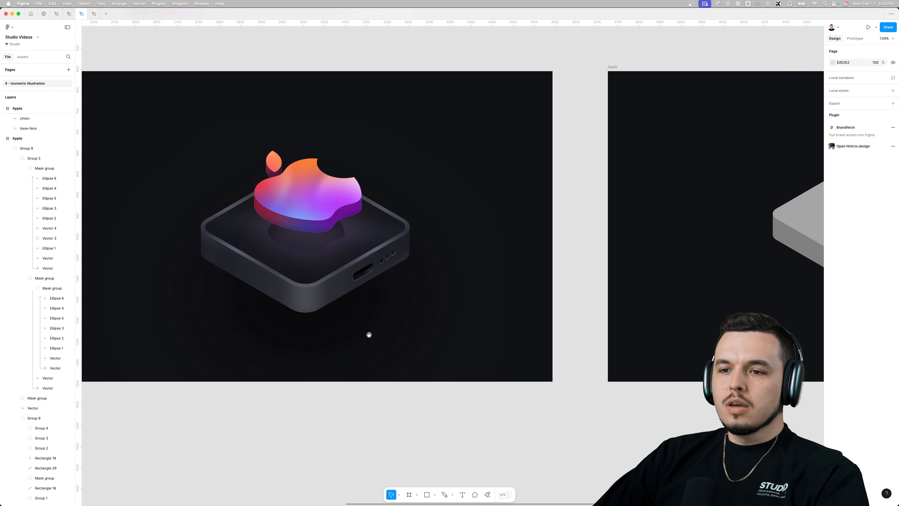
pyautogui.click(302, 297)
pyautogui.hscroll(5, 522, 307)
pyautogui.hscroll(-3, 444, 286)
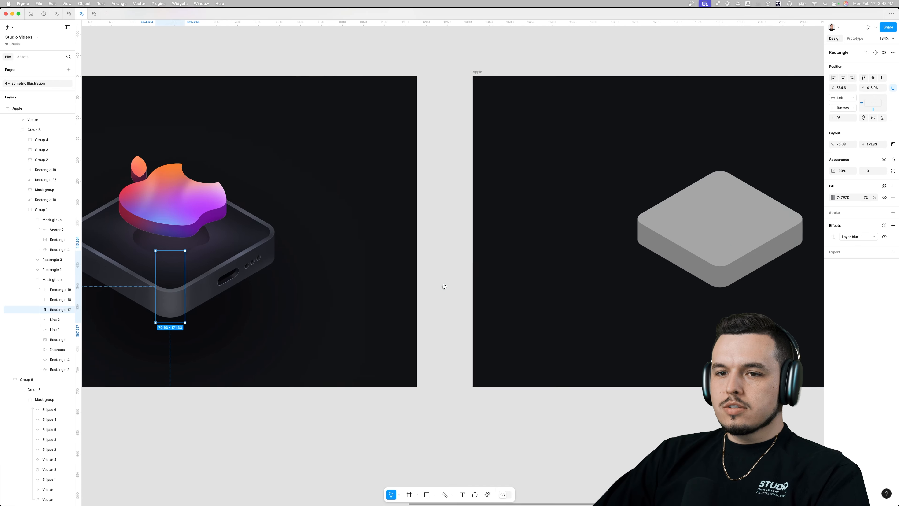
pyautogui.hscroll(-3, 444, 286)
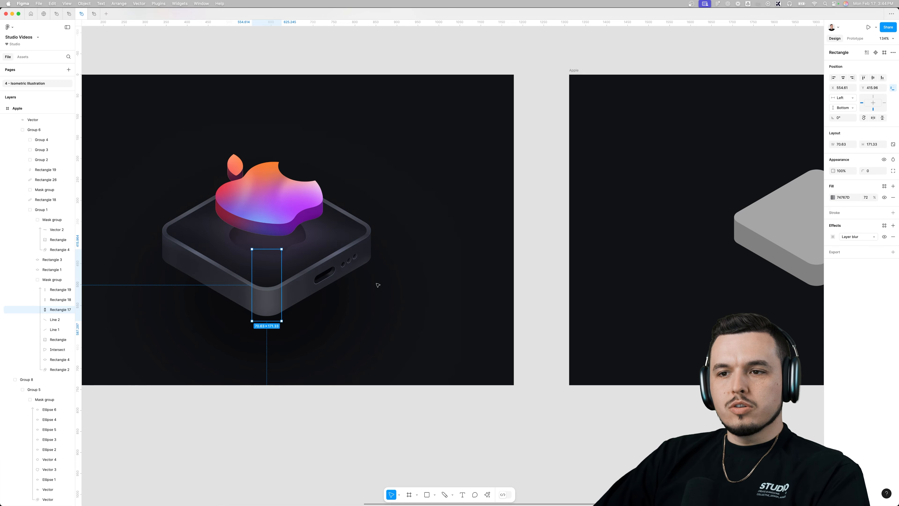
pyautogui.click(397, 294)
# Duplicate the box's top face and give the copy a contrasting red fill, FF4343.
pyautogui.hscroll(10, 438, 282)
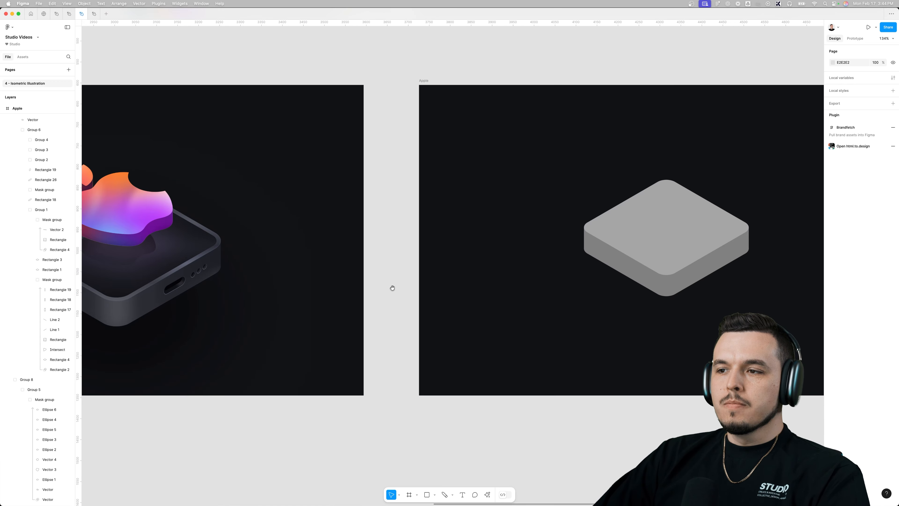
pyautogui.scroll(5, 637, 225)
pyautogui.click(610, 232)
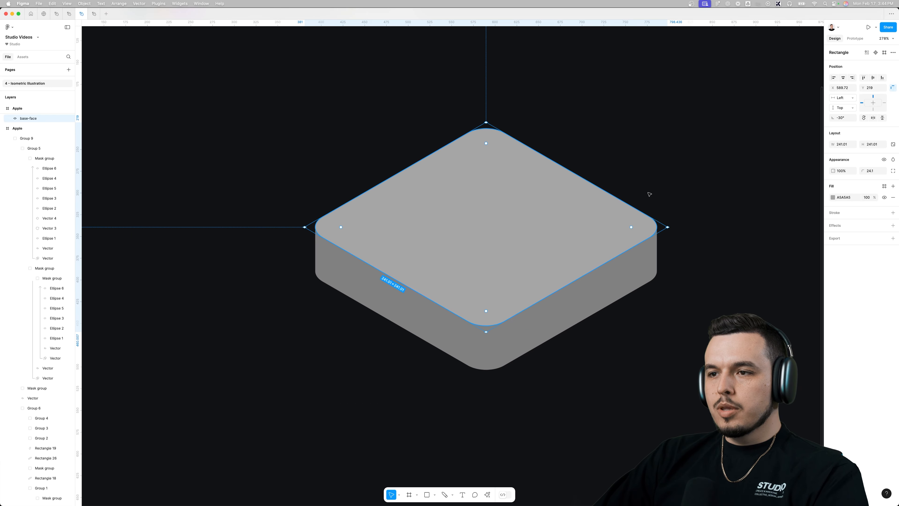
pyautogui.press('super+d')
pyautogui.click(833, 198)
pyautogui.click(804, 219)
pyautogui.moveTo(805, 220); pyautogui.dragTo(804, 218)
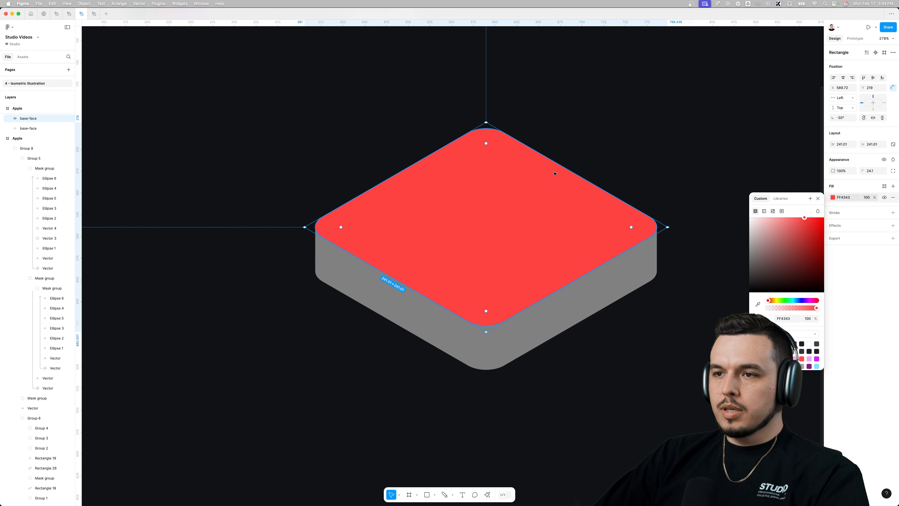
# Shrink the red copy about its centre to 229.43 × 229.43 and reduce its corner radius to 18.
pyautogui.moveTo(564, 169); pyautogui.dragTo(560, 170)
pyautogui.scroll(3, 486, 148)
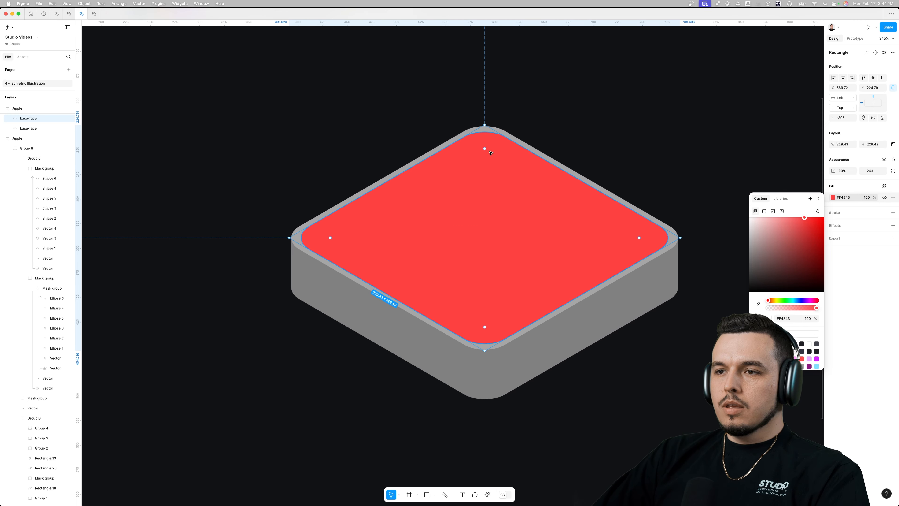
pyautogui.moveTo(485, 143); pyautogui.dragTo(485, 139)
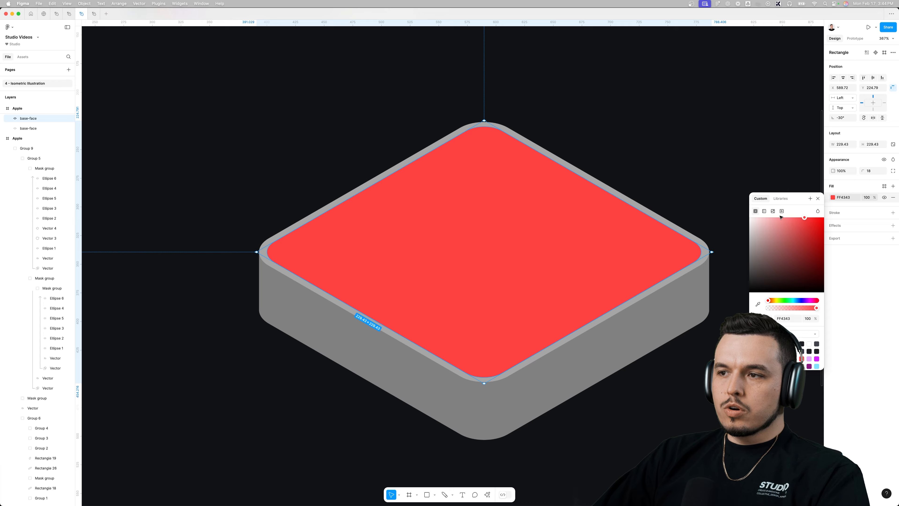
# Sample the frame's dark background colour, 131417, as the inset face's fill.
pyautogui.click(756, 302)
pyautogui.click(706, 220)
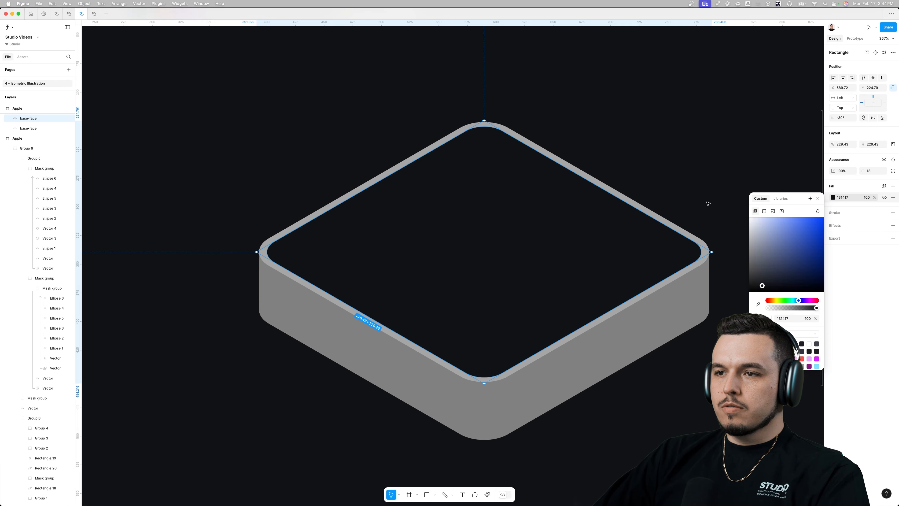
pyautogui.click(639, 172)
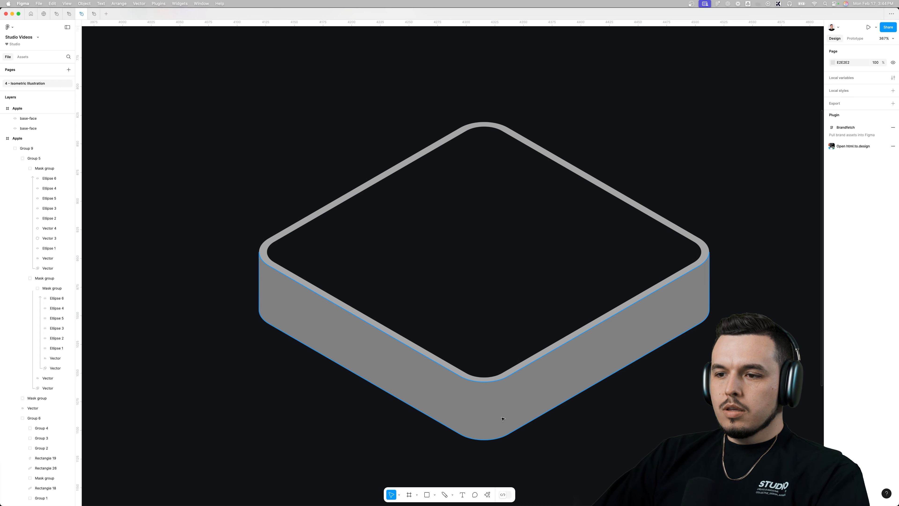
# Draw a small guide rectangle over the rim's front corner and set its opacity to 30%.
pyautogui.scroll(3, 499, 416)
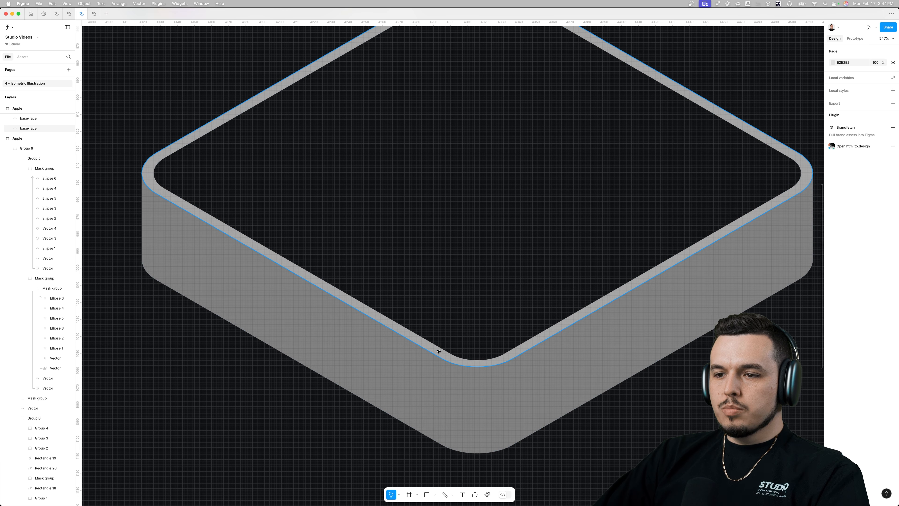
pyautogui.click(447, 357)
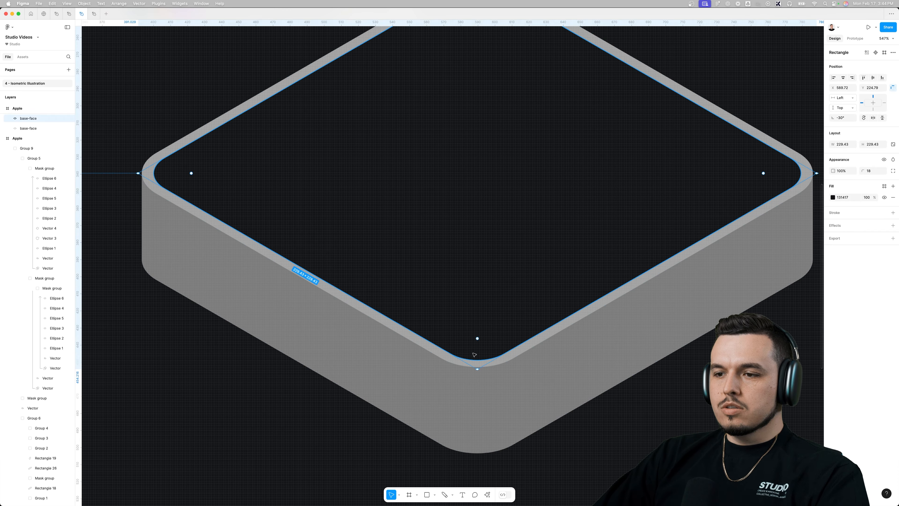
pyautogui.scroll(-2, 463, 347)
pyautogui.scroll(1, 354, 268)
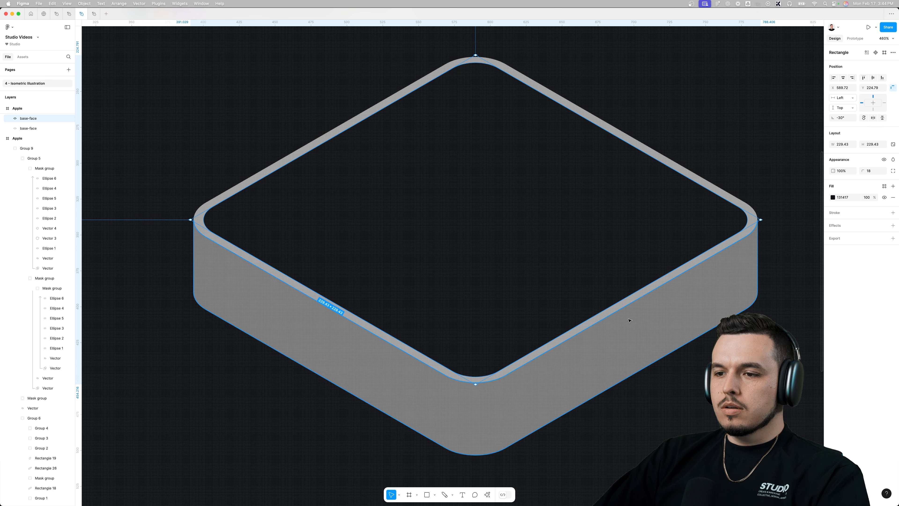
pyautogui.click(765, 203)
pyautogui.press('r')
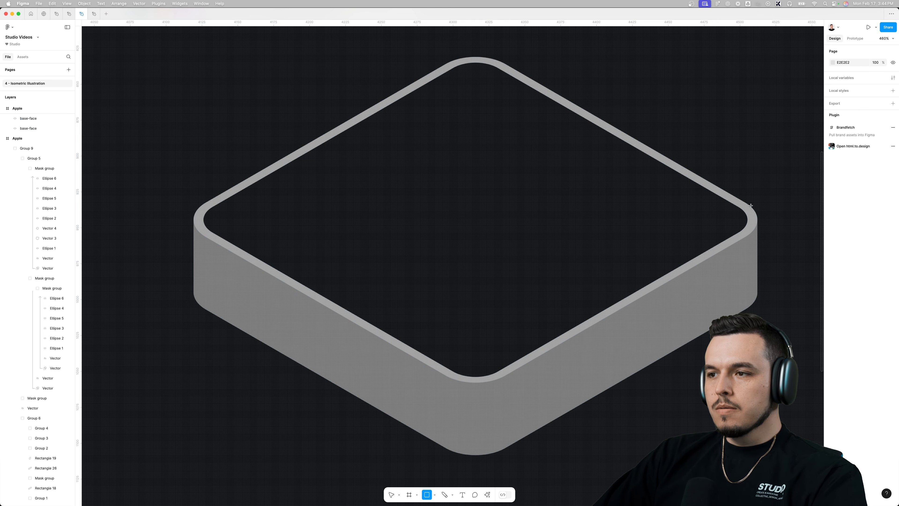
pyautogui.moveTo(749, 195)
pyautogui.mouseDown()
pyautogui.moveTo(760, 234)
pyautogui.moveTo(559, 212)
pyautogui.moveTo(460, 423)
pyautogui.moveTo(479, 415)
pyautogui.moveTo(480, 431)
pyautogui.moveTo(486, 375)
pyautogui.mouseUp()
pyautogui.press('3')
# Edit the inset face's vector and set the corner radius of its front and back points to 24.
pyautogui.click(466, 300)
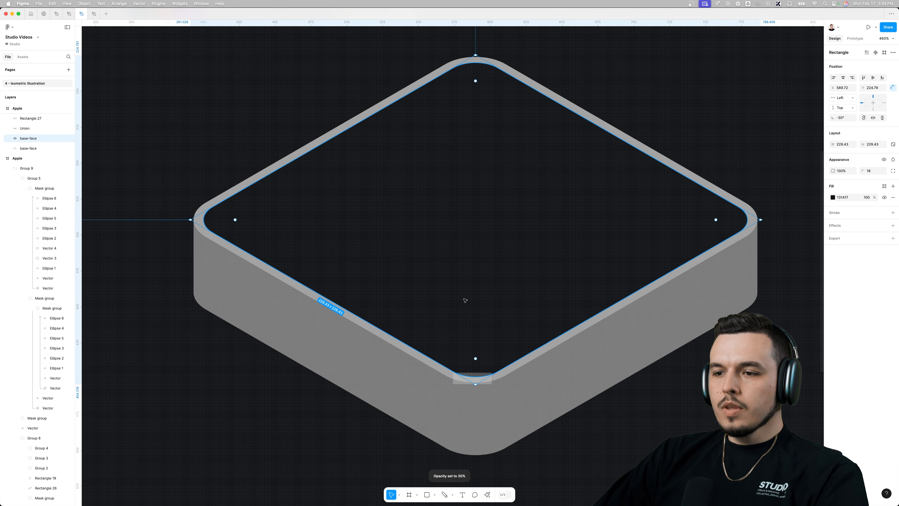
pyautogui.scroll(5, 478, 365)
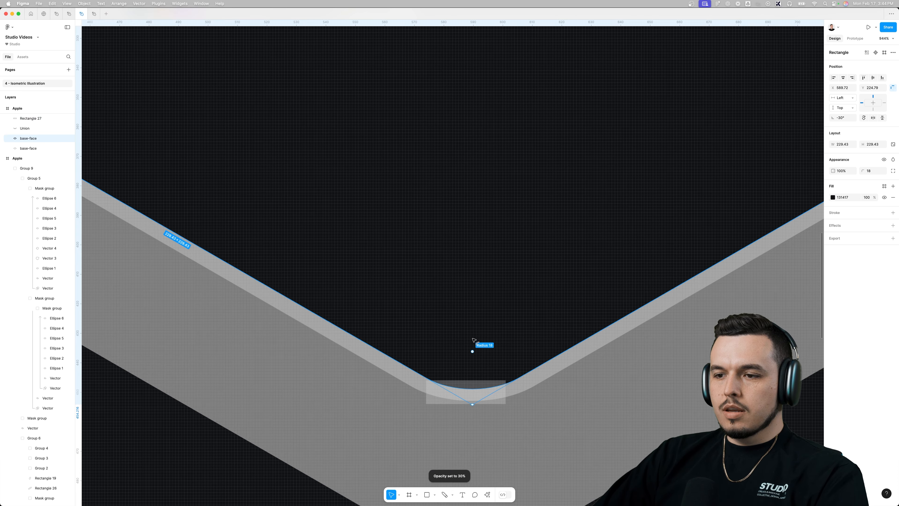
pyautogui.moveTo(473, 340); pyautogui.dragTo(473, 325)
pyautogui.press('super+z')
pyautogui.press('Return')
pyautogui.moveTo(514, 434); pyautogui.dragTo(383, 372)
pyautogui.scroll(-5, 372, 370)
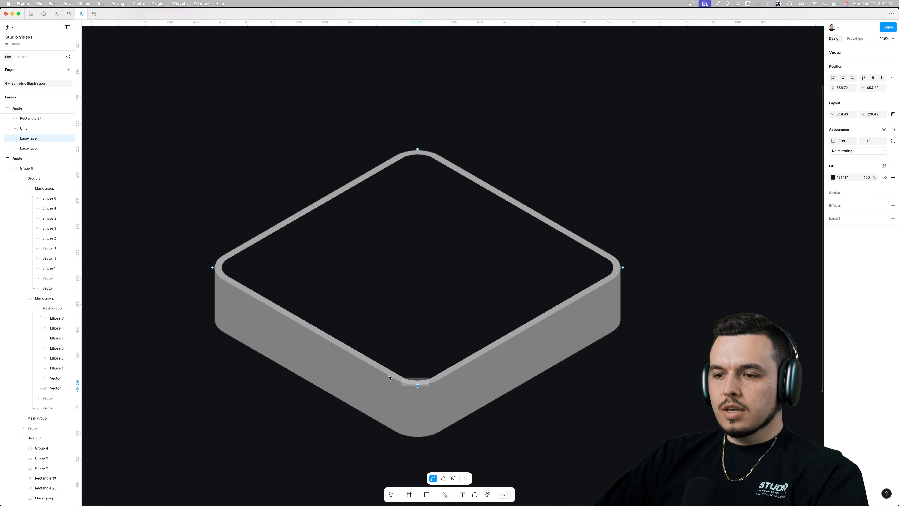
pyautogui.moveTo(382, 112); pyautogui.dragTo(458, 177)
pyautogui.scroll(5, 407, 373)
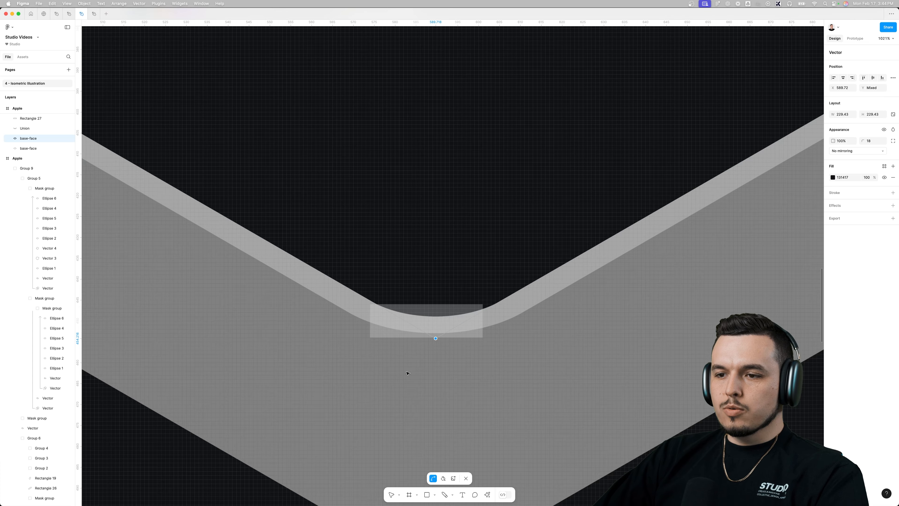
pyautogui.moveTo(864, 141); pyautogui.dragTo(898, 141)
pyautogui.scroll(-5, 552, 335)
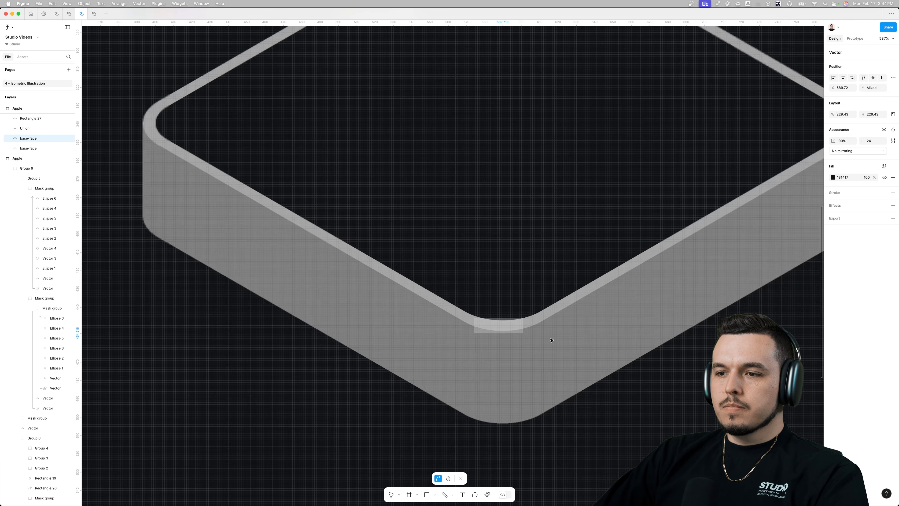
pyautogui.doubleClick(653, 407)
pyautogui.press('Escape')
# Delete the guide rectangle at the rim's front corner.
pyautogui.scroll(-5, 416, 359)
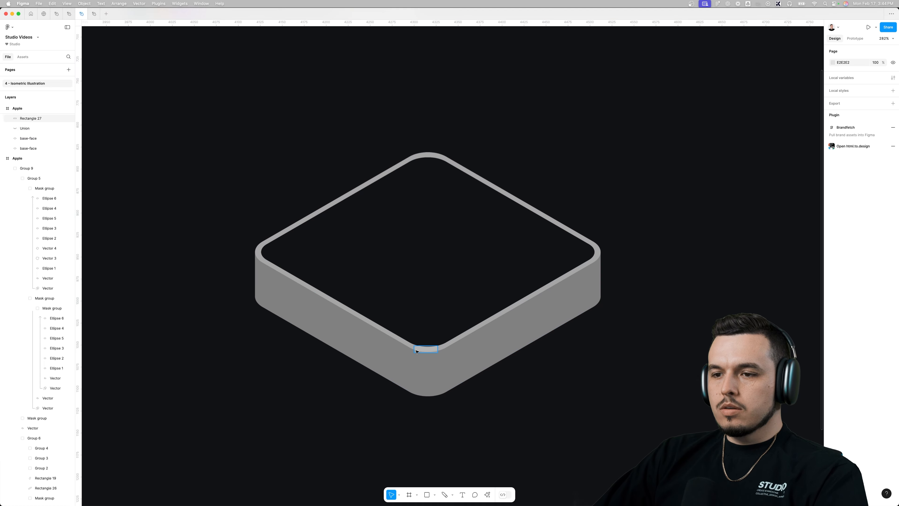
pyautogui.click(424, 347)
pyautogui.press('Delete')
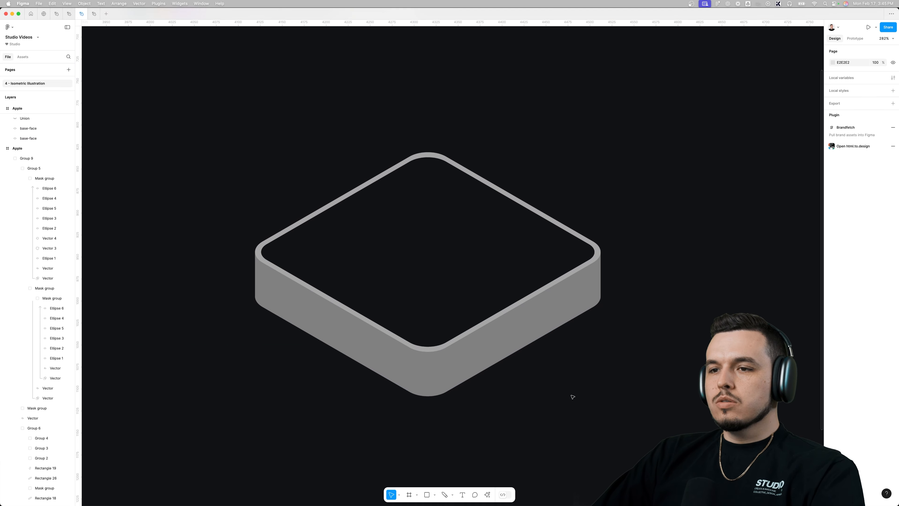
pyautogui.moveTo(569, 385); pyautogui.dragTo(573, 405)
pyautogui.scroll(3, 393, 165)
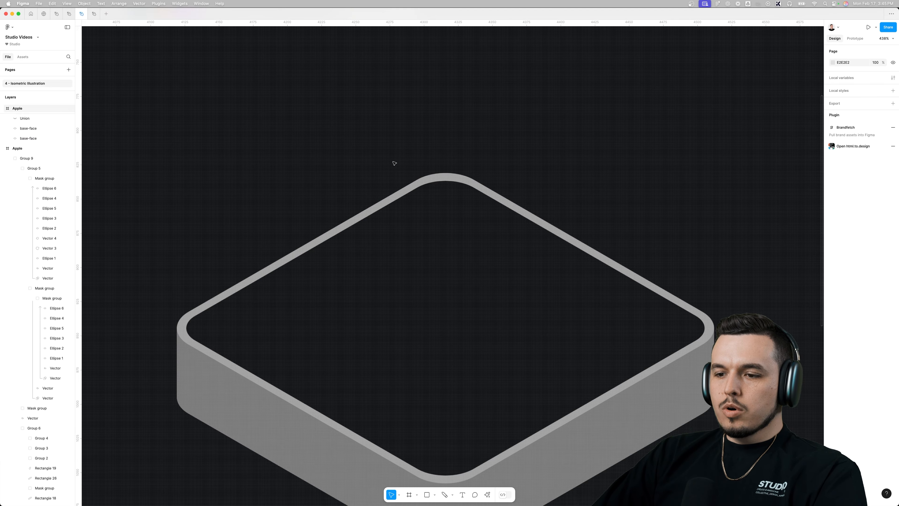
# Edit the inset face's vector and set the corner radius of its front and back points to 22.
pyautogui.scroll(-3, 400, 172)
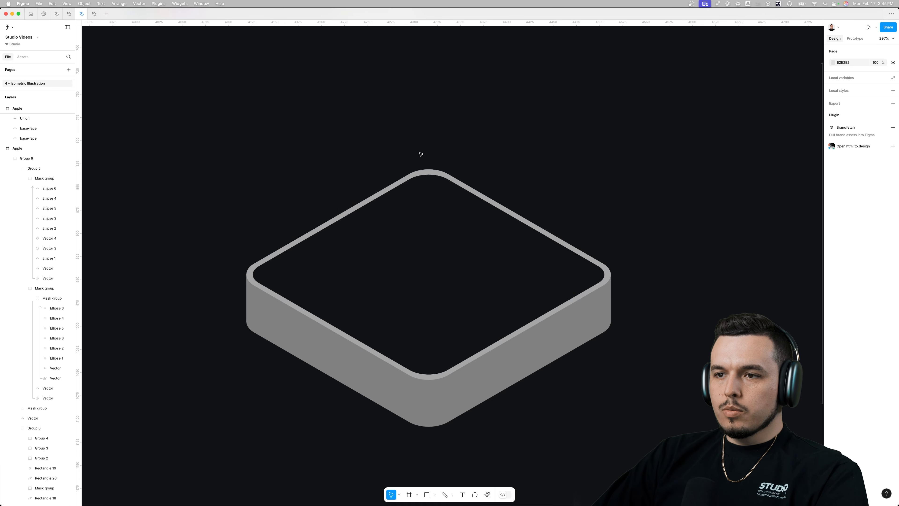
pyautogui.moveTo(376, 136); pyautogui.dragTo(478, 422)
pyautogui.click(462, 151)
pyautogui.doubleClick(443, 202)
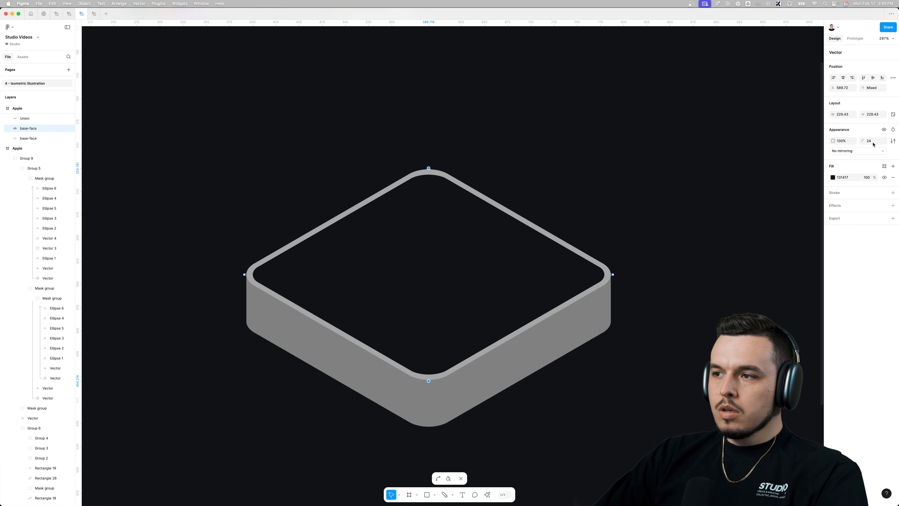
pyautogui.moveTo(861, 140); pyautogui.dragTo(852, 141)
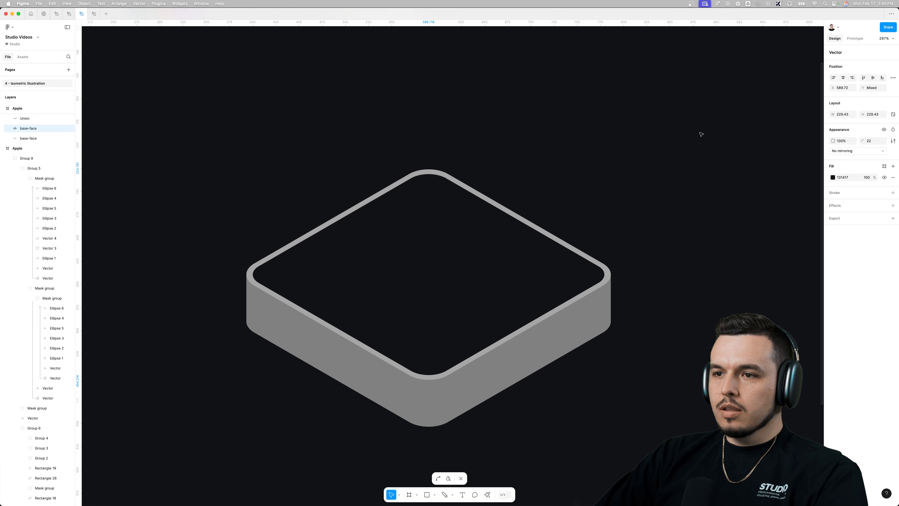
pyautogui.doubleClick(593, 145)
# Examine the port and the small round holes on the side of the finished Apple example.
pyautogui.scroll(-4, 608, 154)
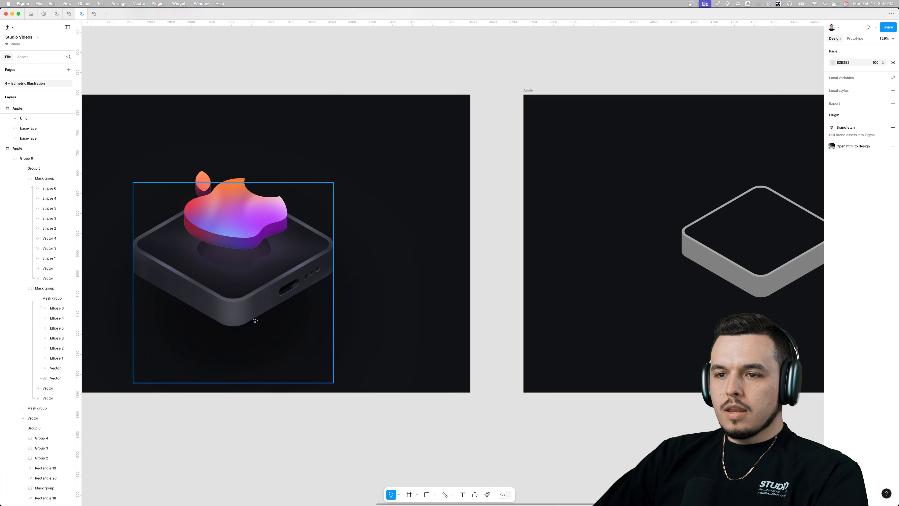
pyautogui.scroll(5, 255, 321)
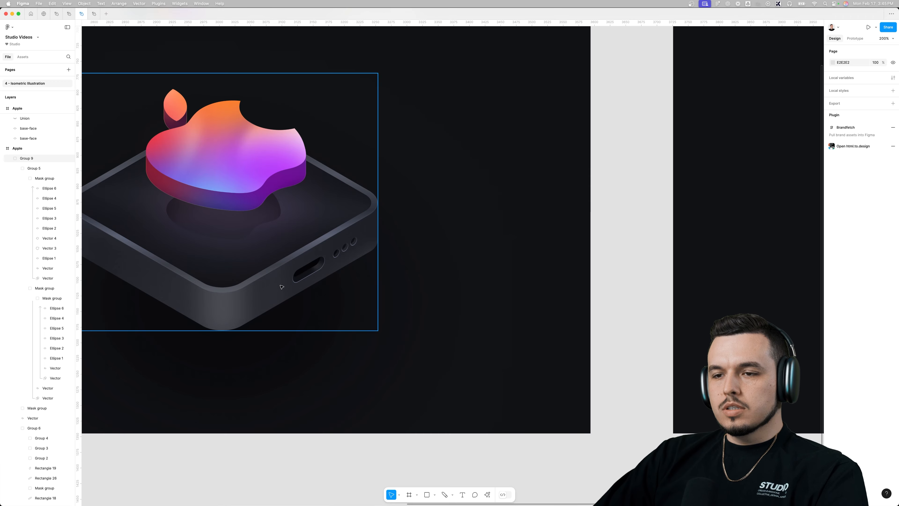
pyautogui.scroll(-2, 338, 265)
pyautogui.moveTo(609, 268); pyautogui.dragTo(581, 272)
pyautogui.scroll(6, 281, 273)
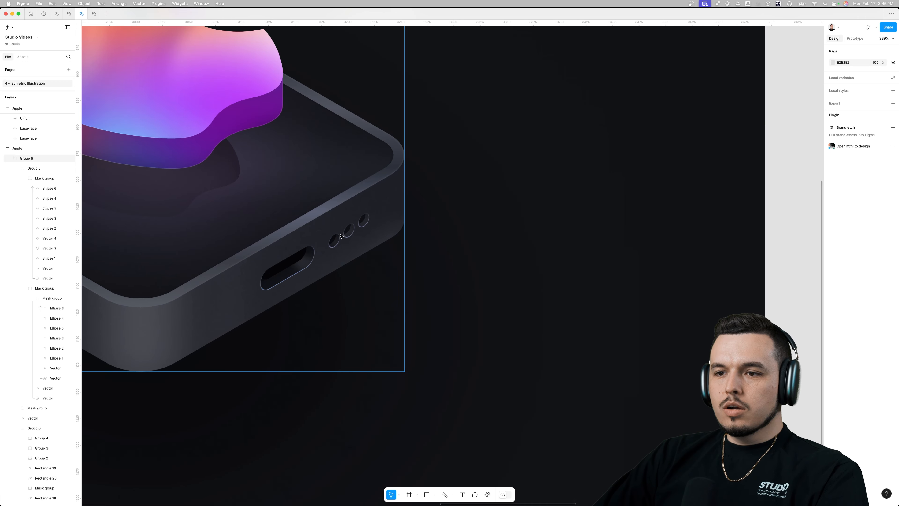
pyautogui.scroll(-8, 402, 266)
pyautogui.scroll(5, 374, 279)
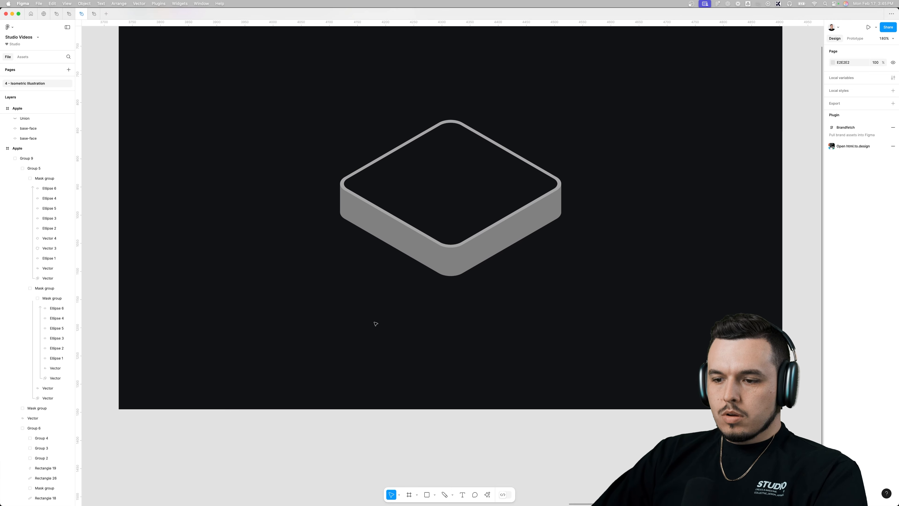
# Draw a 130 × 130 square below the base and project it onto the isometric top plane with Fast Isometric.
pyautogui.press('alt+super+p')
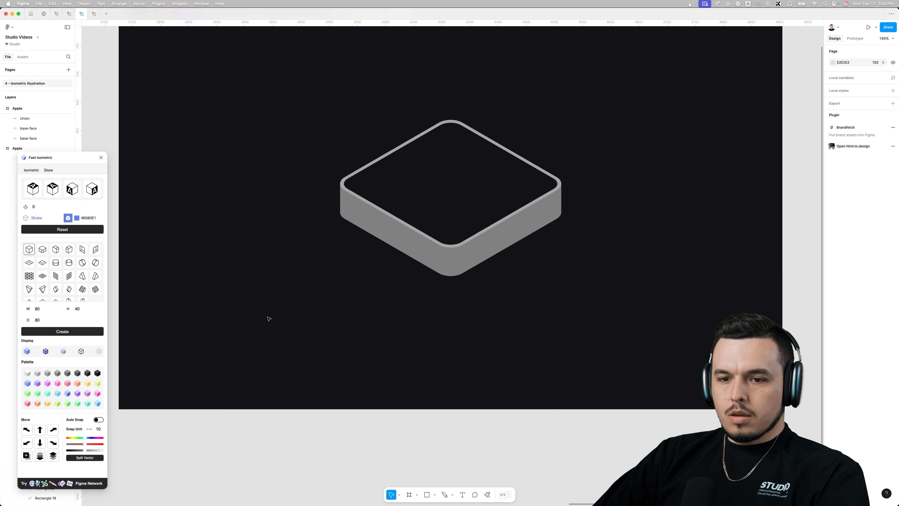
pyautogui.press('r')
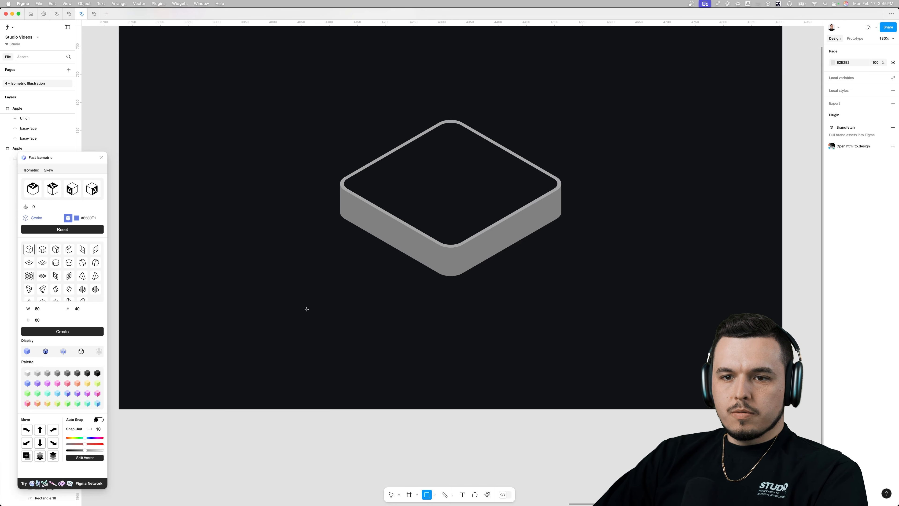
pyautogui.moveTo(242, 290); pyautogui.dragTo(313, 361)
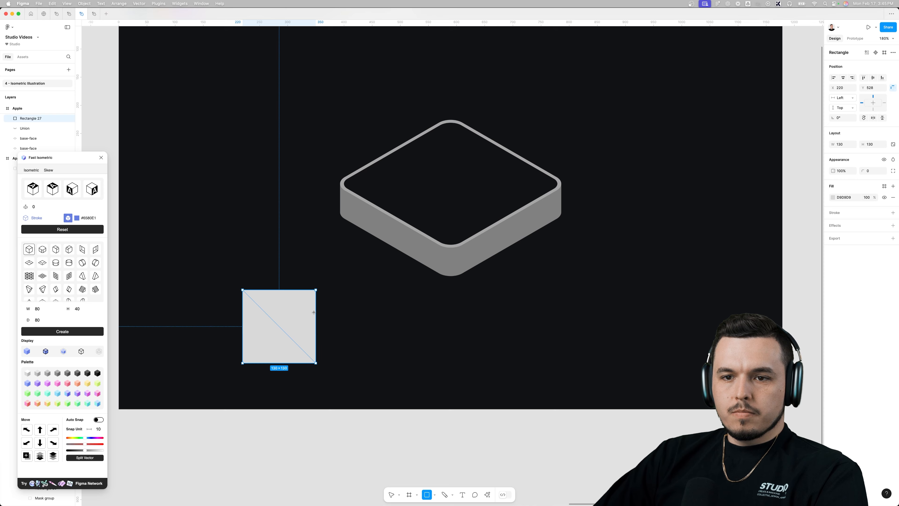
pyautogui.click(32, 189)
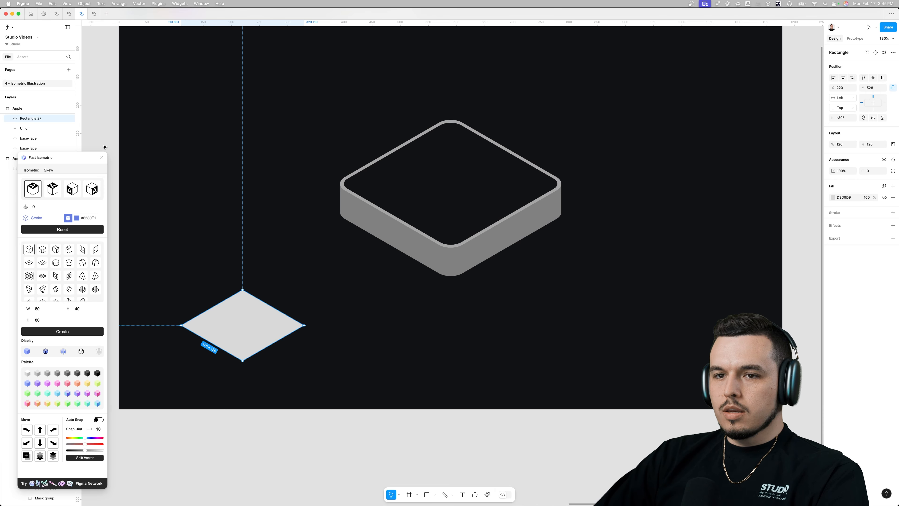
pyautogui.click(101, 157)
# Duplicate the isometric diamond to the empty canvas below the frame and fill the copy with near-black 0E0E0E.
pyautogui.scroll(-5, 254, 335)
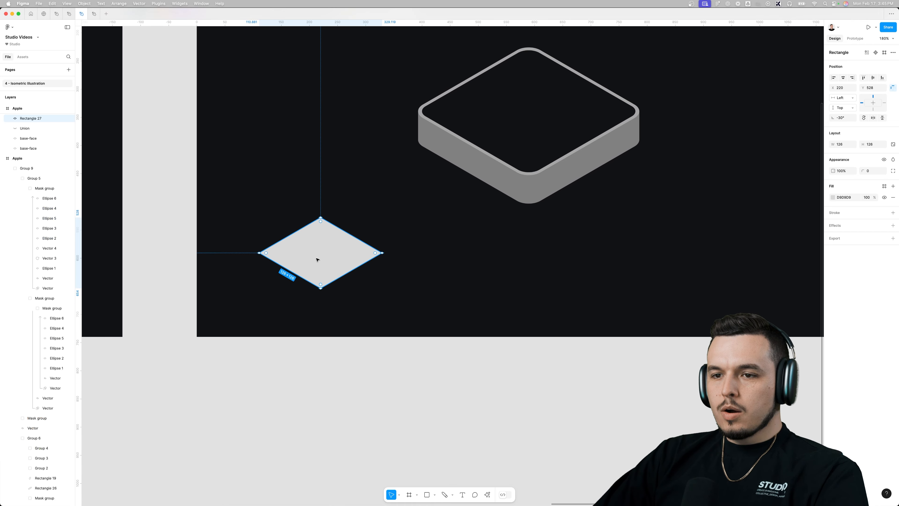
pyautogui.moveTo(315, 255); pyautogui.dragTo(276, 375)
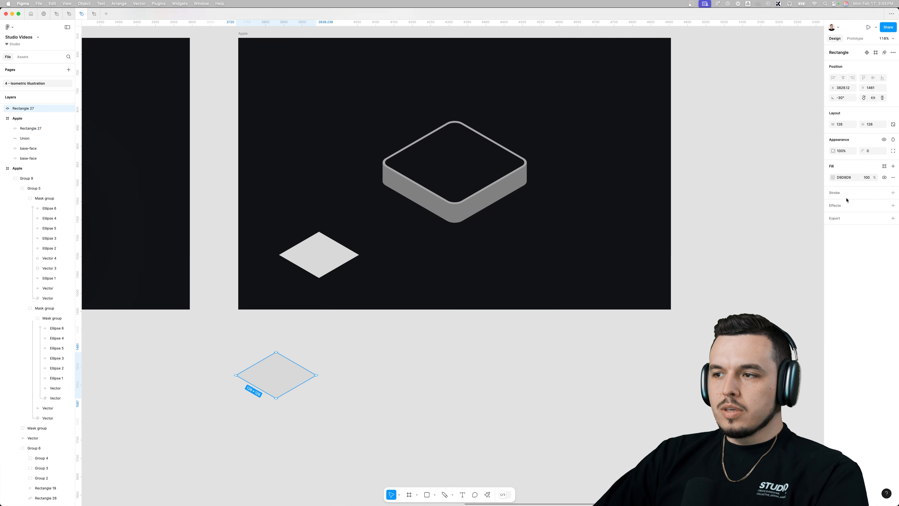
pyautogui.click(833, 178)
pyautogui.moveTo(772, 255); pyautogui.dragTo(750, 268)
pyautogui.click(642, 301)
pyautogui.click(295, 377)
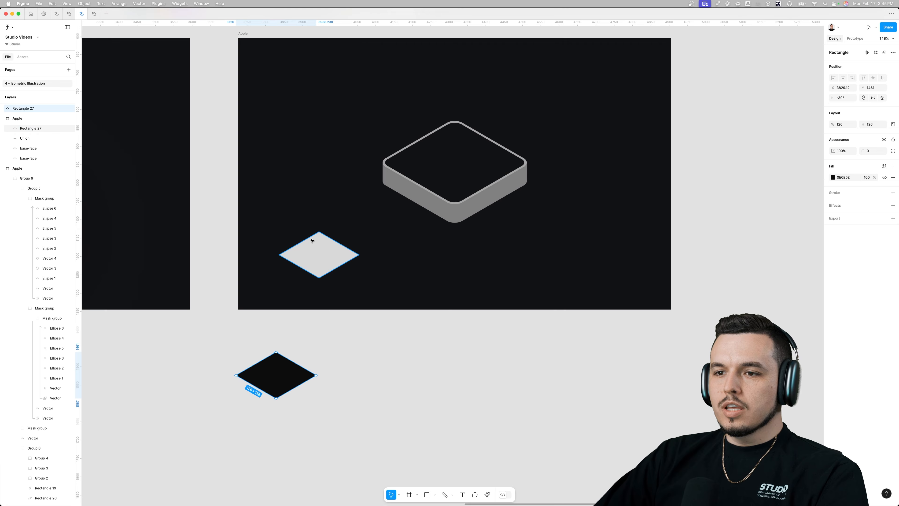
# Delete the original light grey diamond inside the frame.
pyautogui.click(312, 241)
pyautogui.moveTo(334, 228)
pyautogui.mouseDown()
pyautogui.moveTo(319, 204)
pyautogui.moveTo(330, 245)
pyautogui.mouseUp()
pyautogui.press('super+z')
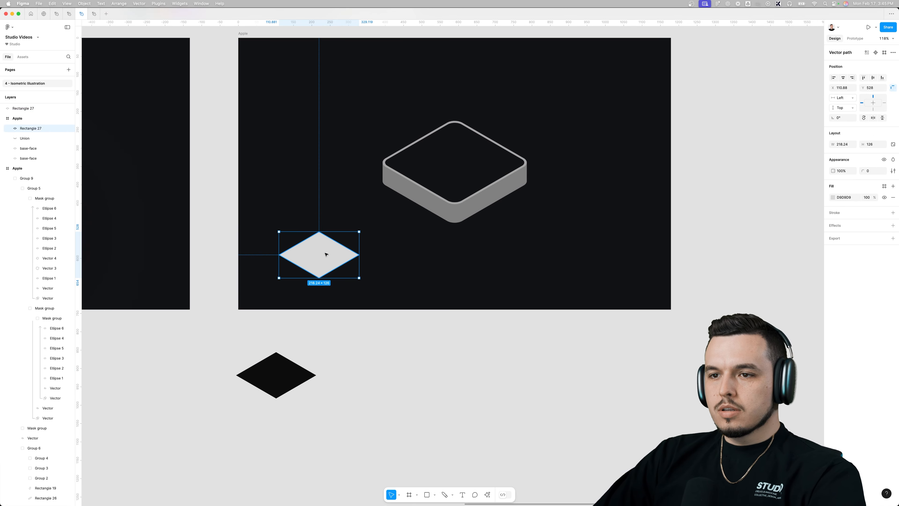
pyautogui.press('Delete')
# Copy the black diamond into the frame below the base and fill the copy with pink FF7C7C.
pyautogui.click(279, 376)
pyautogui.moveTo(280, 375); pyautogui.dragTo(377, 238)
pyautogui.click(833, 198)
pyautogui.moveTo(797, 236); pyautogui.dragTo(787, 217)
# Turn the pink diamond into a side-plane strip about 30 × 126 and flip it horizontally to match the base's right side.
pyautogui.scroll(5, 628, 192)
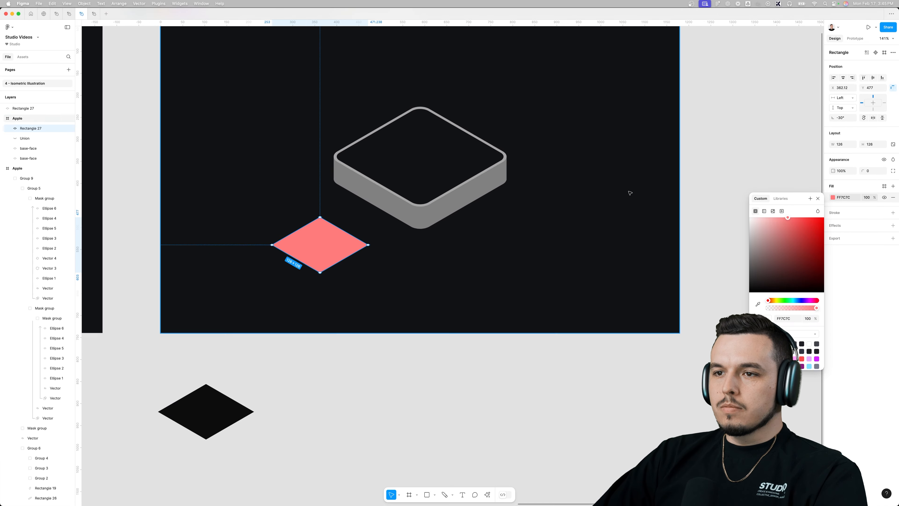
pyautogui.moveTo(219, 234); pyautogui.dragTo(312, 284)
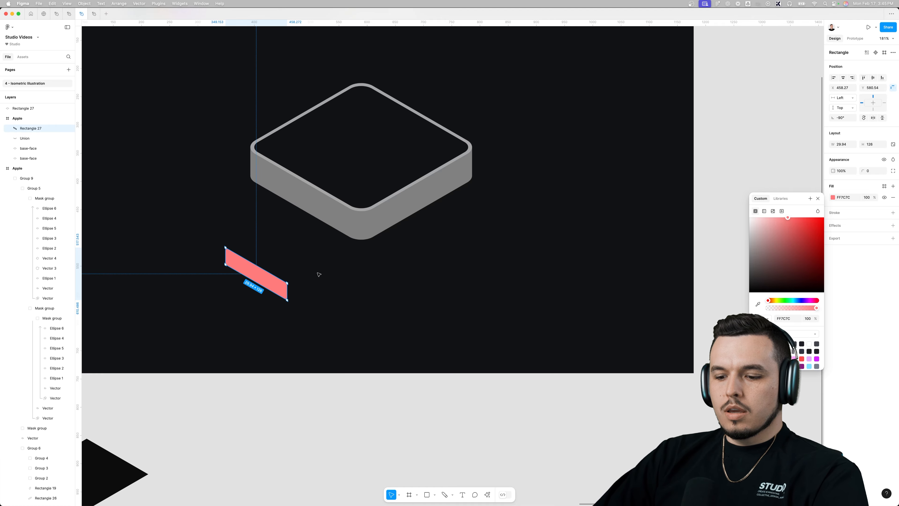
pyautogui.hotkey('shift', 'h')
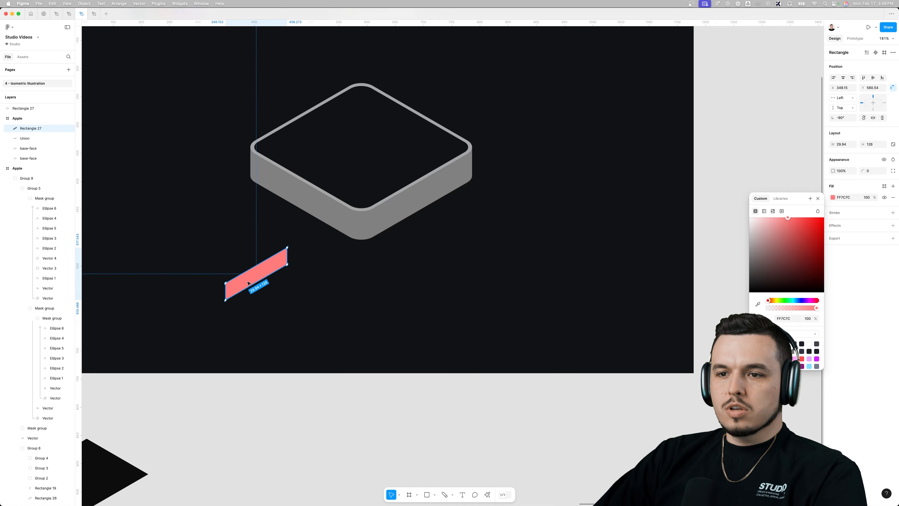
# Place the pink strip on the base's right side, resize it to about 17 × 52, and round its corners to 37.
pyautogui.moveTo(248, 283); pyautogui.dragTo(412, 203)
pyautogui.scroll(6, 412, 202)
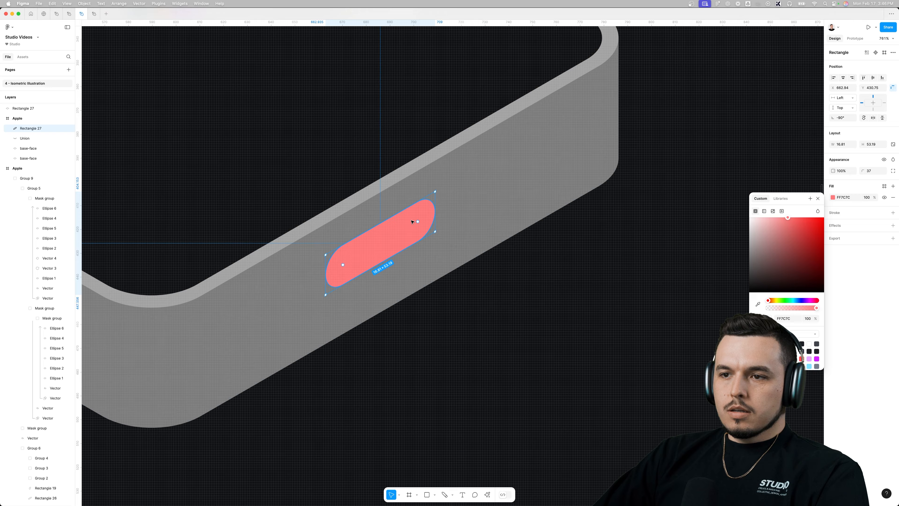
pyautogui.moveTo(402, 229); pyautogui.dragTo(455, 231)
pyautogui.scroll(-10, 640, 208)
pyautogui.scroll(8, 639, 209)
pyautogui.scroll(8, 578, 213)
pyautogui.scroll(-8, 512, 240)
pyautogui.click(516, 268)
pyautogui.scroll(5, 510, 253)
pyautogui.click(475, 233)
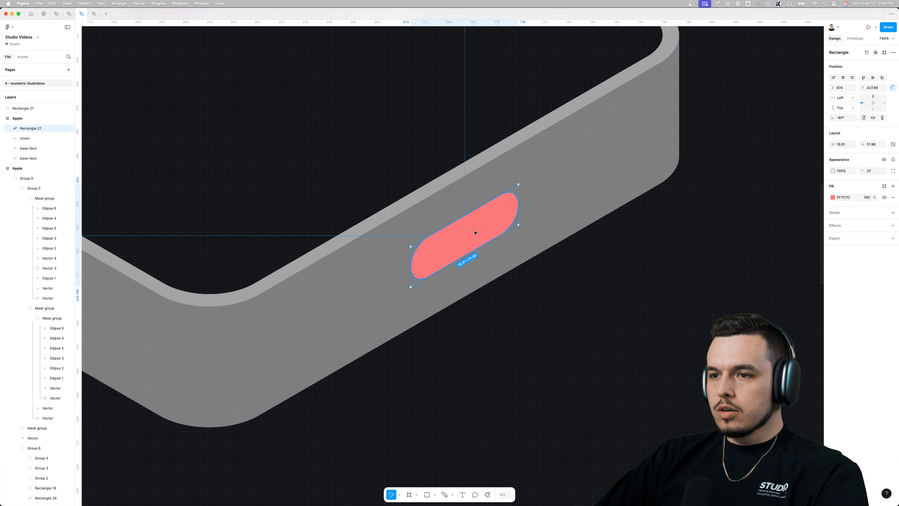
# Nudge the pink slot one unit right and up, and fill it with the sampled dark background colour, 131417.
pyautogui.press('Right')
pyautogui.press('Up')
pyautogui.press('i')
pyautogui.click(473, 138)
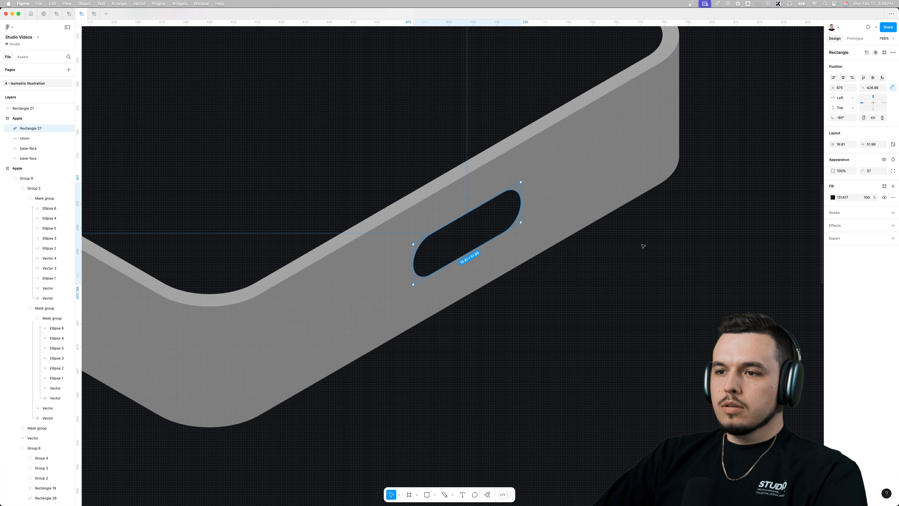
# Duplicate the dark slot and offset the copy about 4 units left and 3 units up.
pyautogui.click(679, 277)
pyautogui.scroll(1, 475, 246)
pyautogui.click(475, 246)
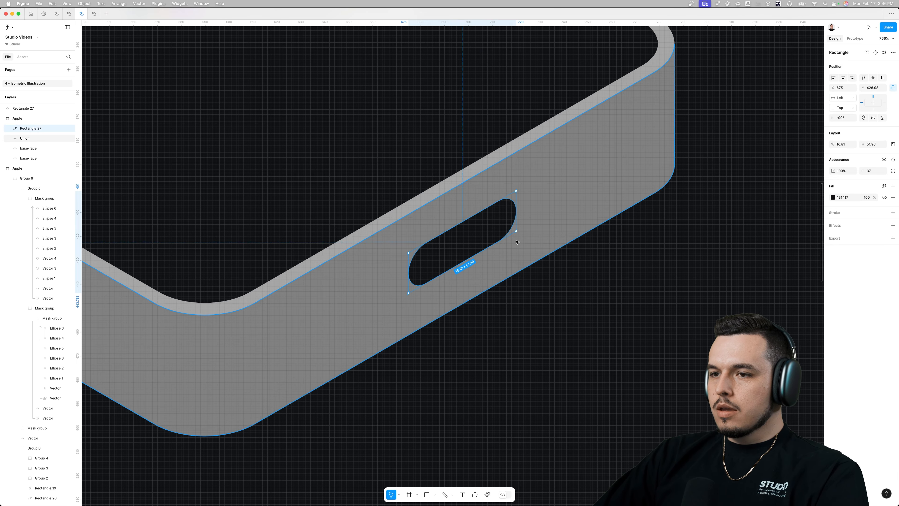
pyautogui.moveTo(482, 233); pyautogui.dragTo(473, 225)
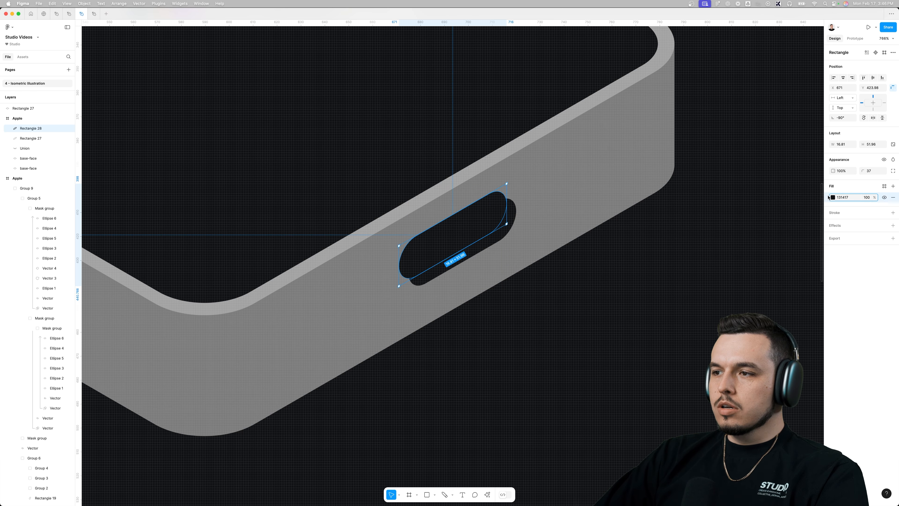
# Fill the original slot behind the offset copy with dark blue 263563.
pyautogui.click(833, 197)
pyautogui.click(536, 252)
pyautogui.click(509, 225)
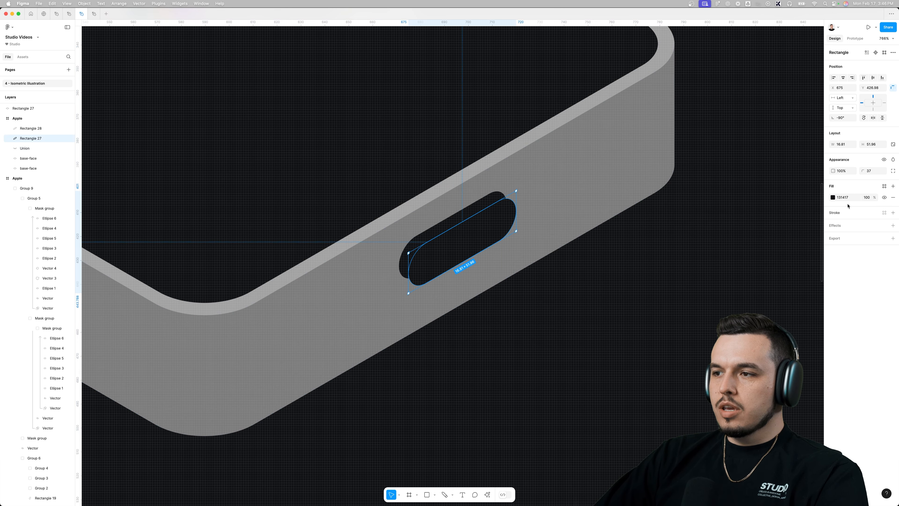
pyautogui.click(833, 198)
pyautogui.click(788, 235)
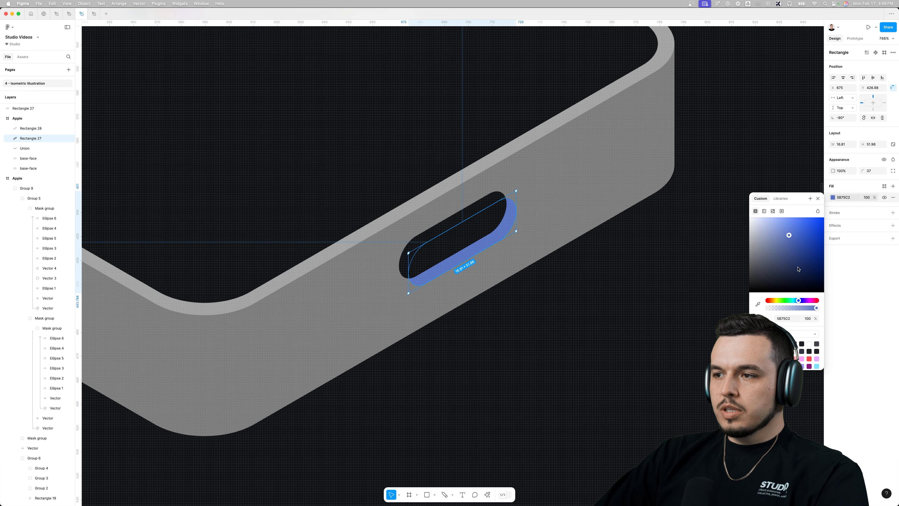
# Move the dark front slot a little further up and left, to an X position of 669.
pyautogui.click(458, 237)
pyautogui.scroll(3, 458, 239)
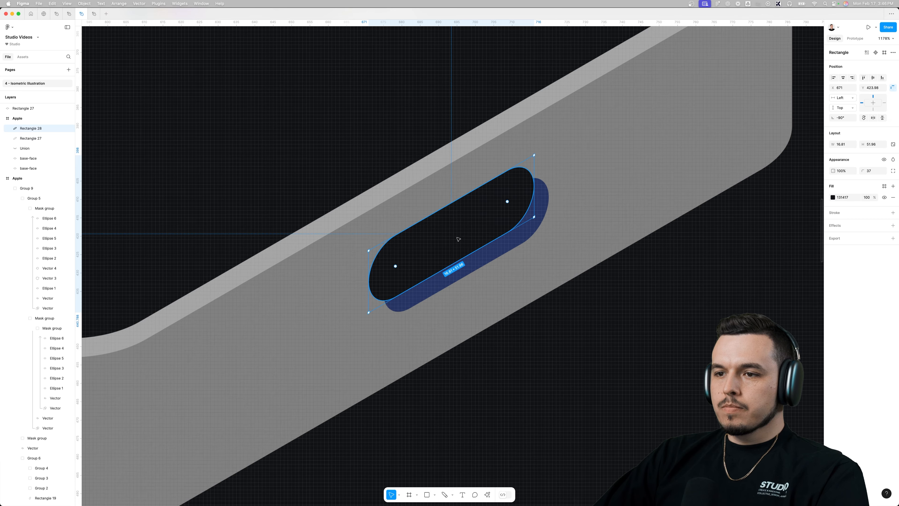
pyautogui.moveTo(458, 239); pyautogui.dragTo(462, 239)
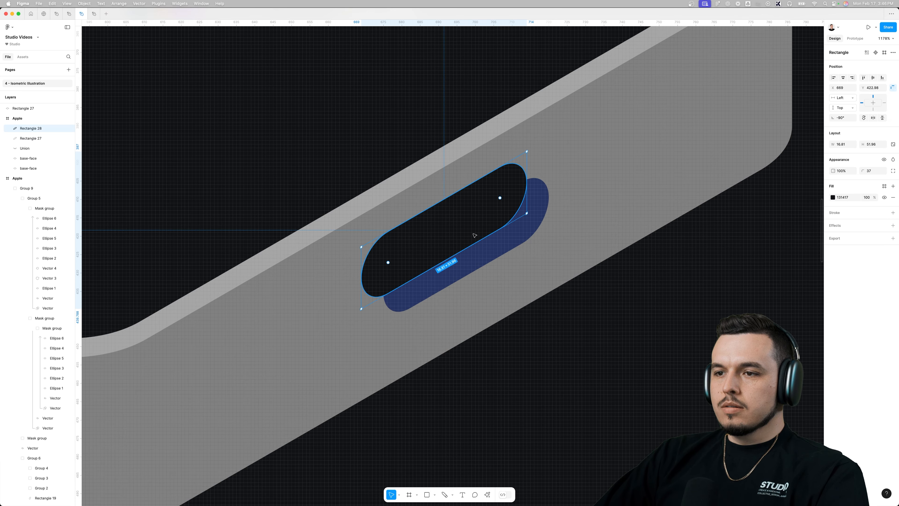
# Duplicate the dark blue slot in place.
pyautogui.scroll(-2, 467, 236)
pyautogui.click(537, 235)
pyautogui.scroll(-3, 542, 248)
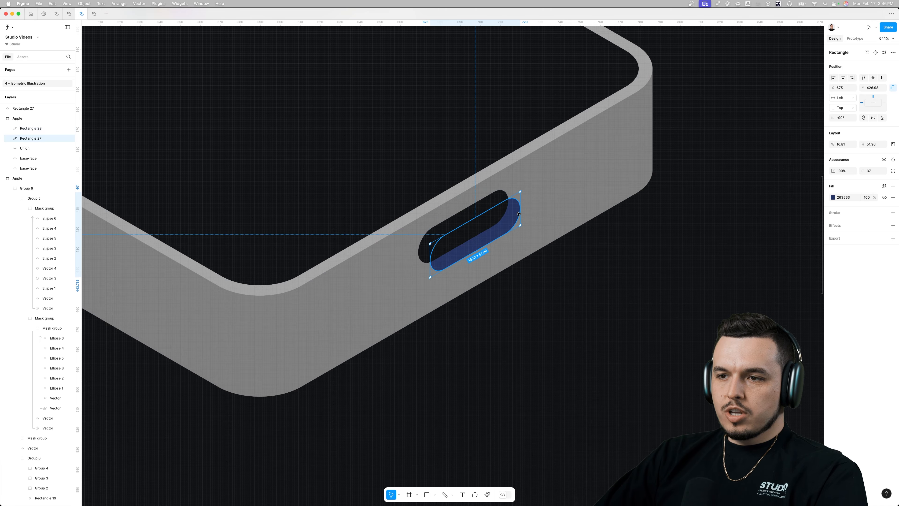
pyautogui.press('super+d')
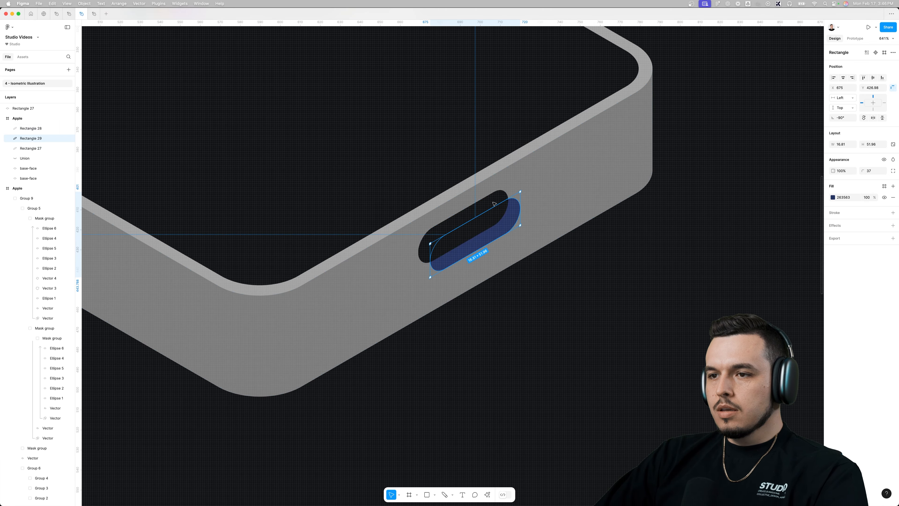
# Try to intersect the dark front slot with the duplicated blue slot.
pyautogui.keyDown('shift'); pyautogui.click(494, 204); pyautogui.keyUp('shift')
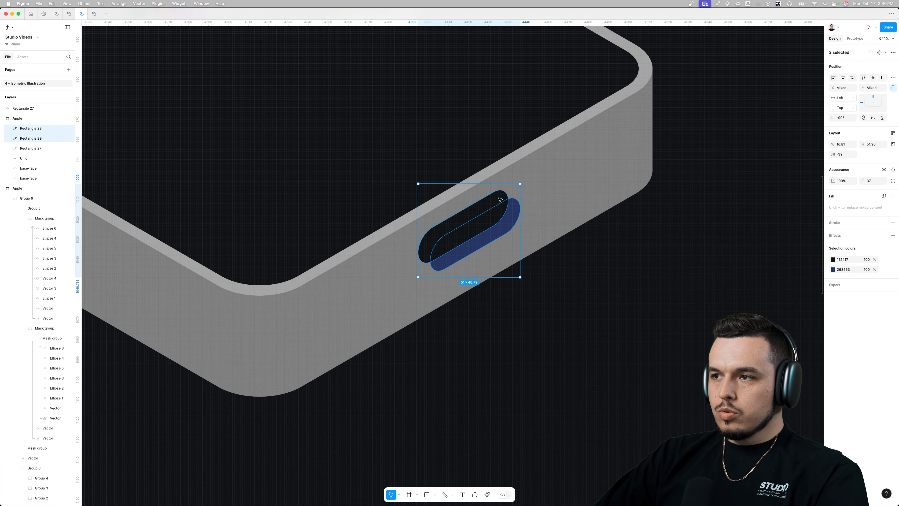
pyautogui.click(893, 53)
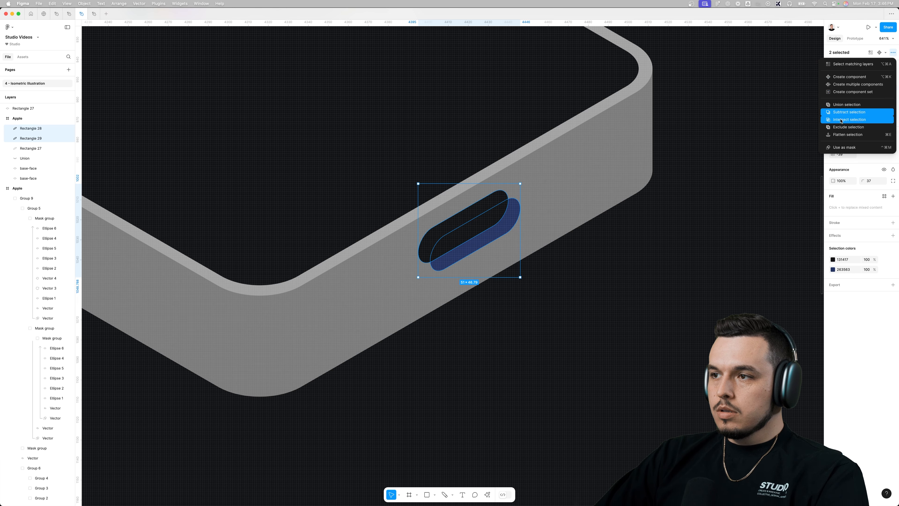
pyautogui.click(854, 122)
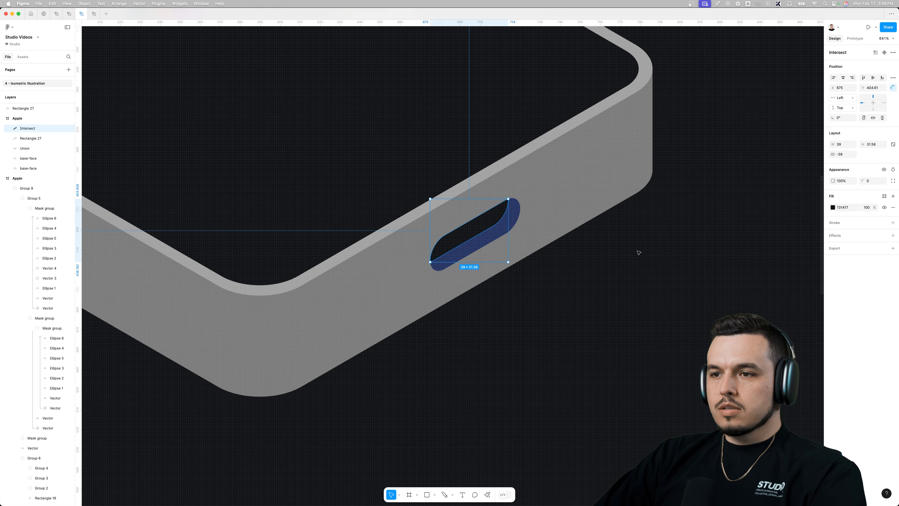
pyautogui.click(642, 267)
pyautogui.scroll(-2, 620, 279)
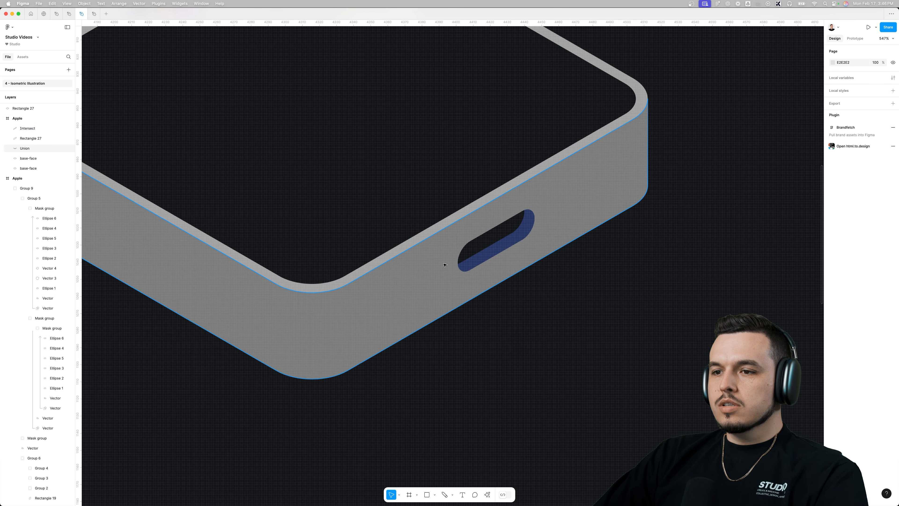
pyautogui.scroll(3, 513, 209)
pyautogui.hotkey('ctrl', 'z')
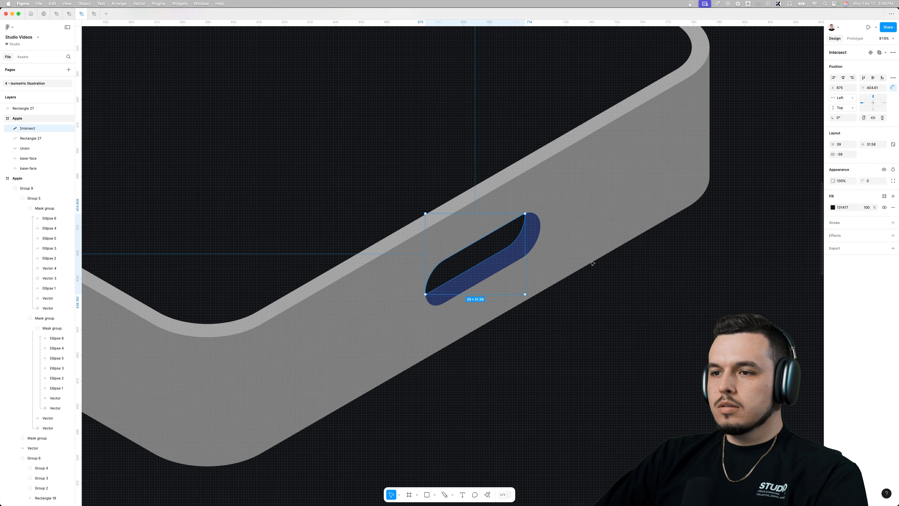
pyautogui.click(630, 282)
# Mask the dark front slot with the duplicated blue slot so it is clipped to the port opening.
pyautogui.click(471, 255)
pyautogui.keyDown('shift'); pyautogui.click(533, 238); pyautogui.keyUp('shift')
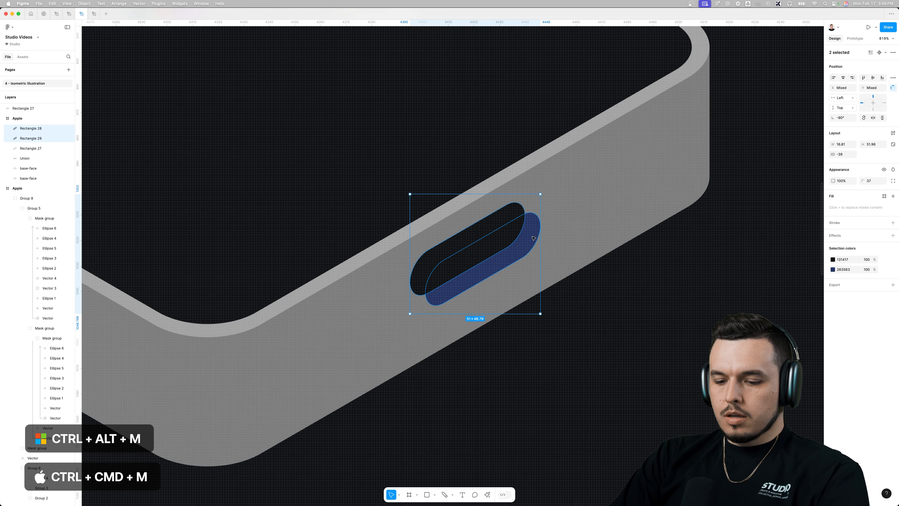
pyautogui.press('ctrl+super+m')
# Nudge the dark slot inside the mask 2 px down and shrink it to 15.72 × 48.59.
pyautogui.doubleClick(512, 234)
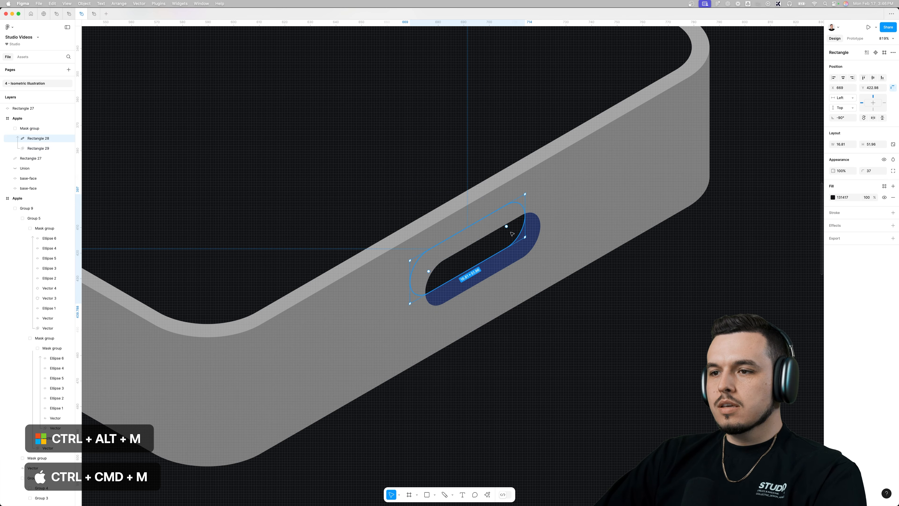
pyautogui.press('Down')
pyautogui.press('Down')
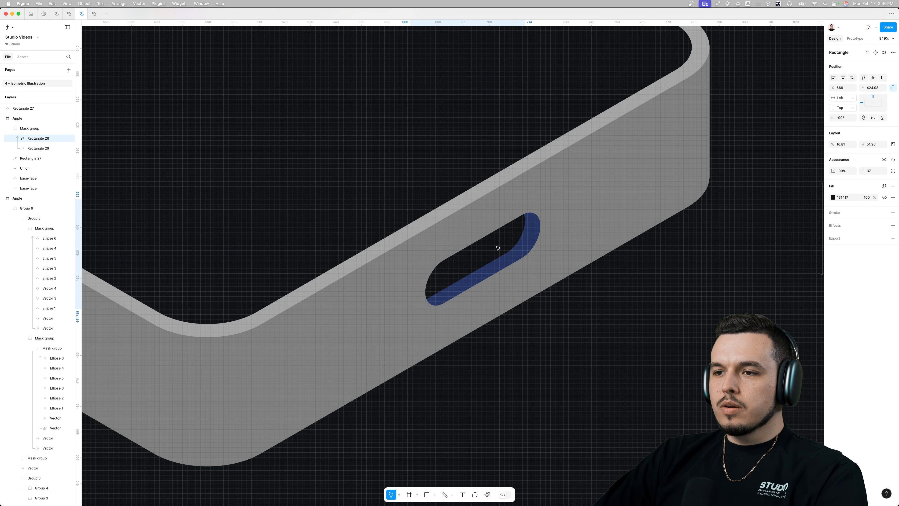
pyautogui.moveTo(481, 220); pyautogui.dragTo(487, 242)
pyautogui.scroll(-2, 499, 290)
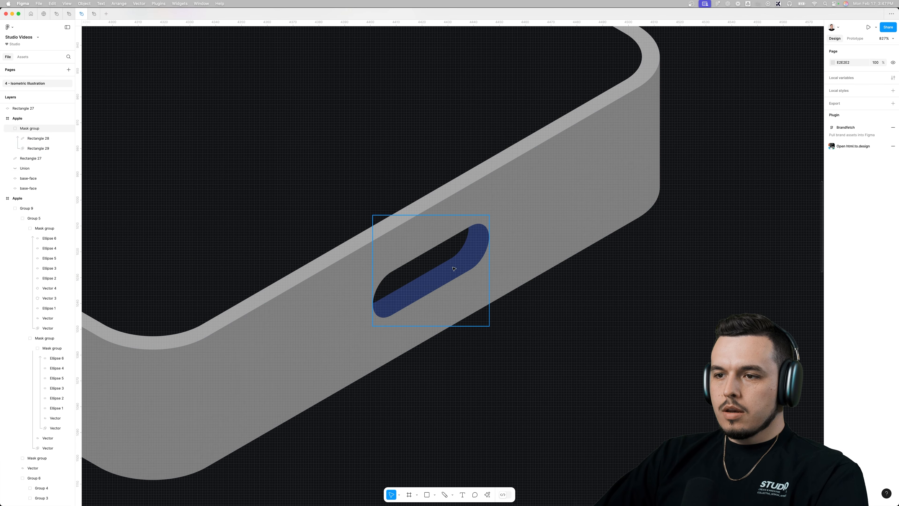
pyautogui.click(449, 262)
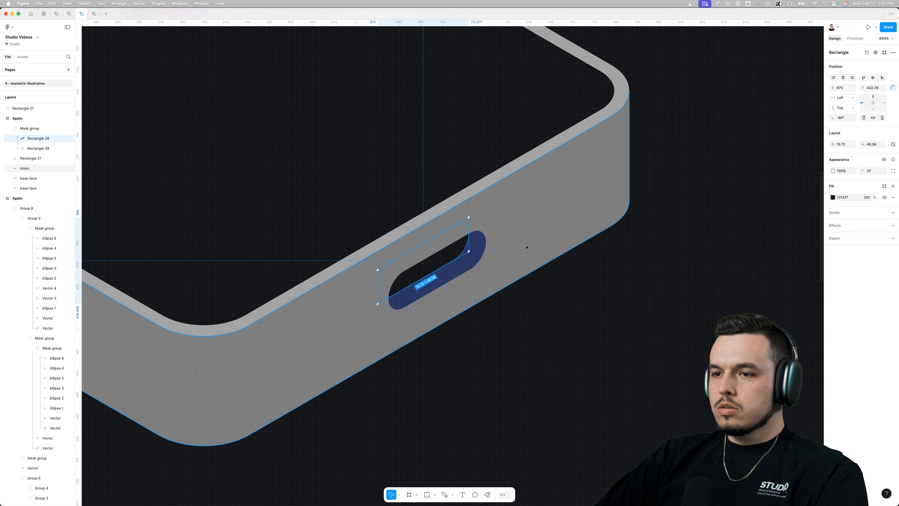
pyautogui.scroll(-3, 476, 252)
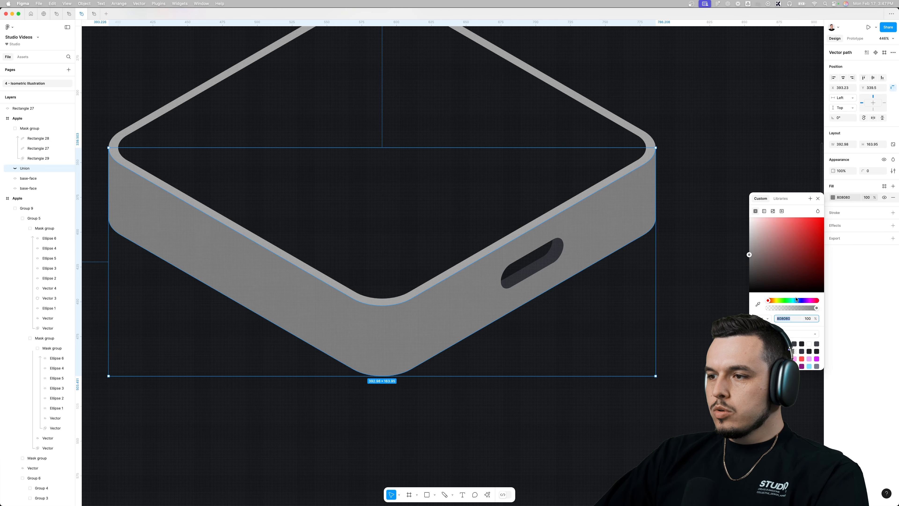
# Recolour the device base's side wall to a dark blue-grey, 2D353C.
pyautogui.click(796, 300)
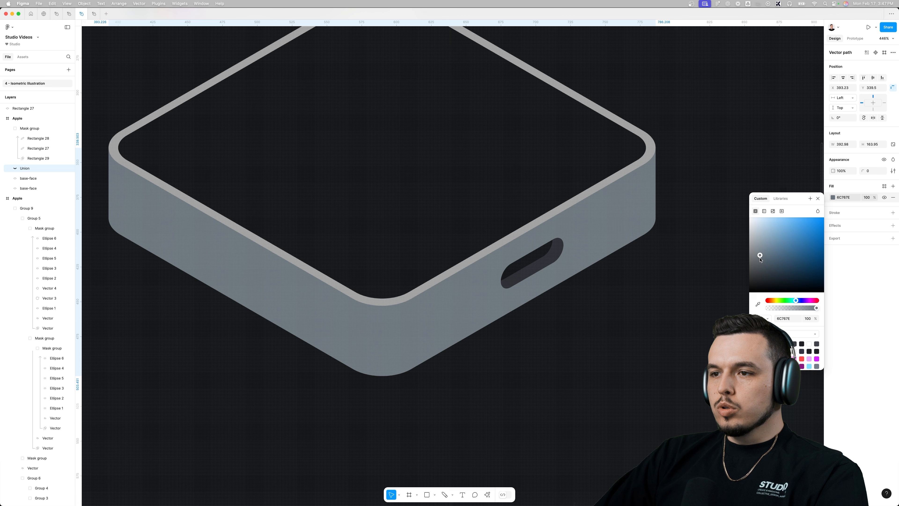
pyautogui.moveTo(760, 260); pyautogui.dragTo(766, 276)
pyautogui.scroll(-5, 604, 279)
pyautogui.click(604, 281)
pyautogui.scroll(-6, 601, 275)
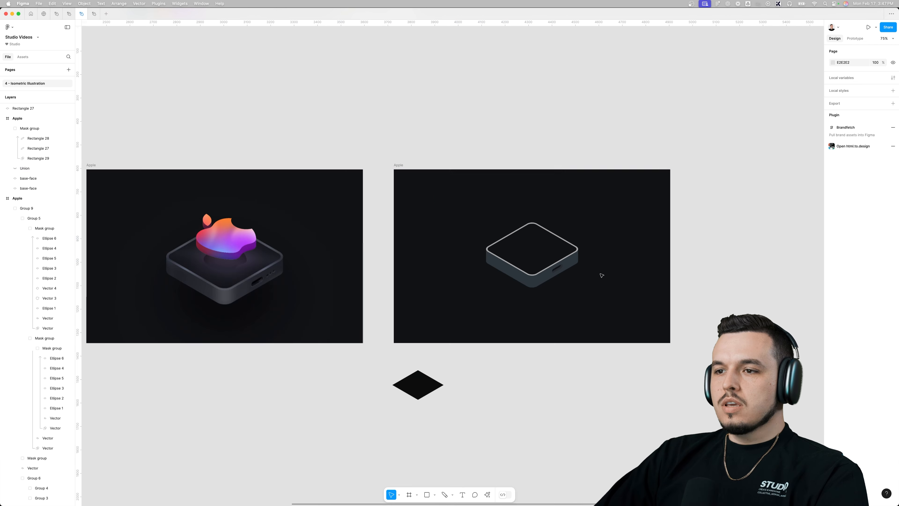
# Darken and desaturate the base's side wall fill to 2B2E30.
pyautogui.scroll(3, 600, 274)
pyautogui.click(557, 258)
pyautogui.scroll(3, 604, 271)
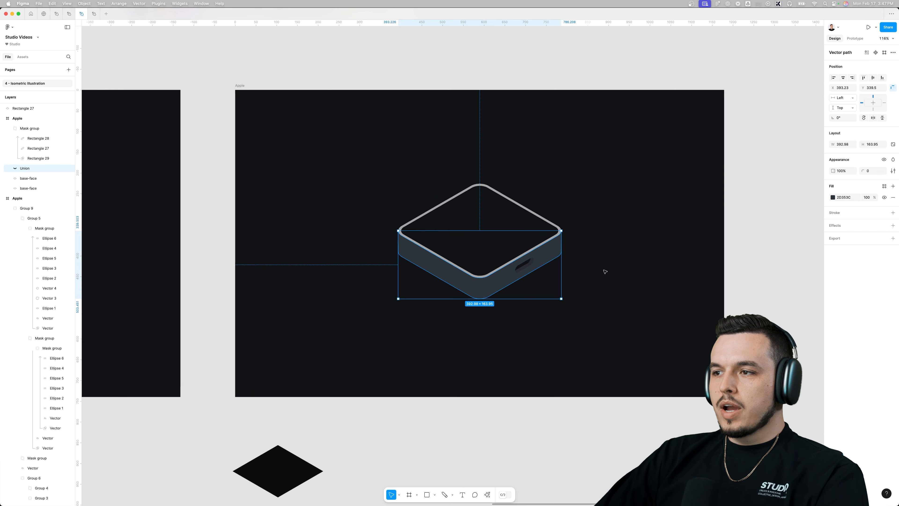
pyautogui.click(833, 198)
pyautogui.moveTo(762, 275); pyautogui.dragTo(760, 278)
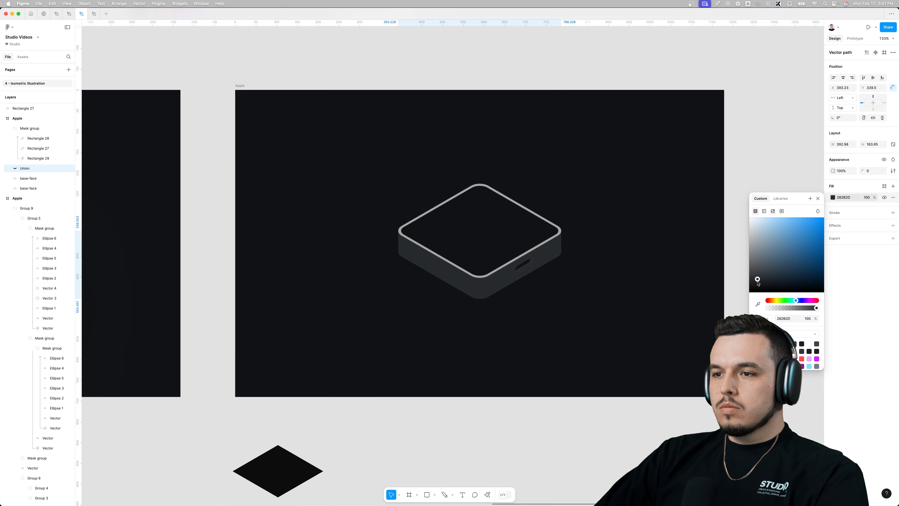
pyautogui.scroll(5, 488, 279)
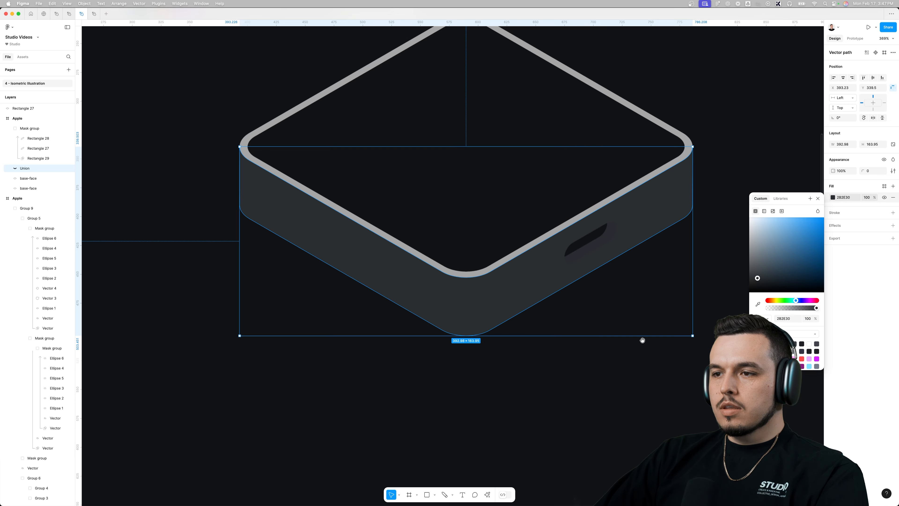
# Fill the port's inner wall with the side wall's sampled grey and lighten it to 383D40.
pyautogui.hscroll(2, 541, 270)
pyautogui.click(543, 265)
pyautogui.doubleClick(537, 258)
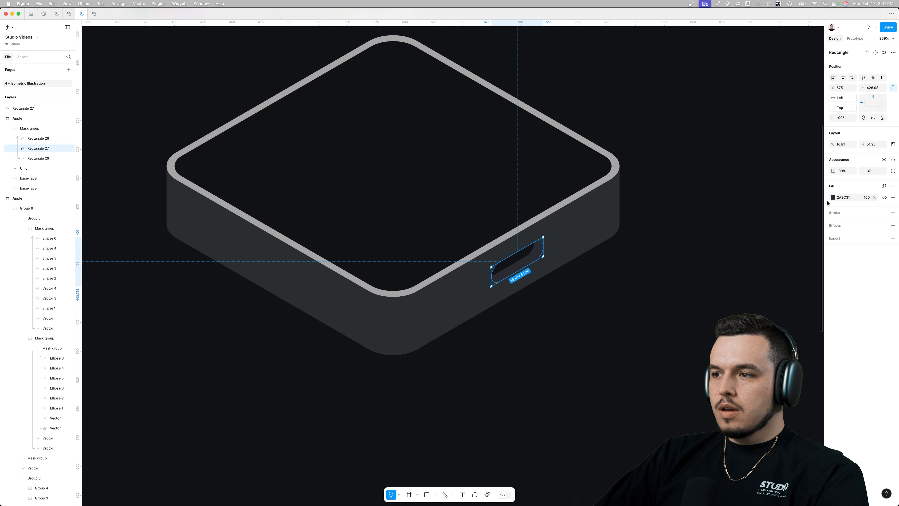
pyautogui.click(833, 197)
pyautogui.click(757, 307)
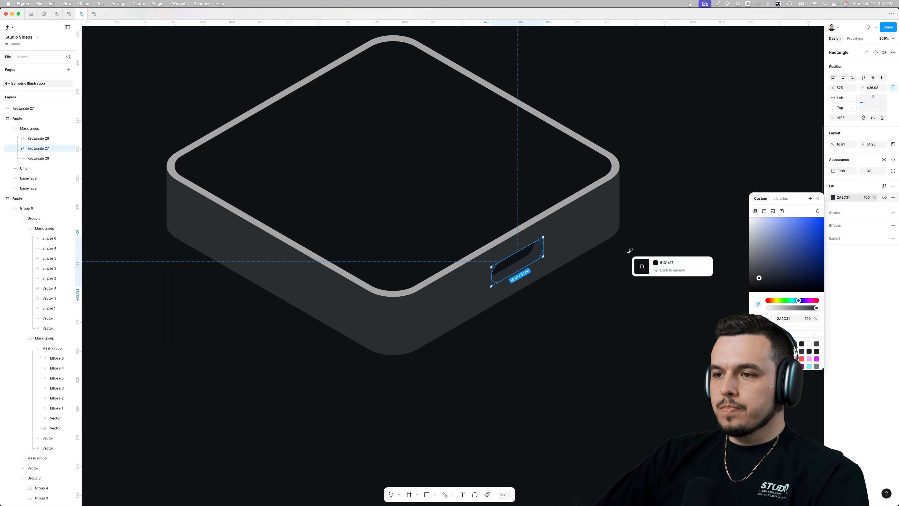
pyautogui.click(598, 236)
pyautogui.moveTo(756, 278); pyautogui.dragTo(758, 274)
pyautogui.click(542, 328)
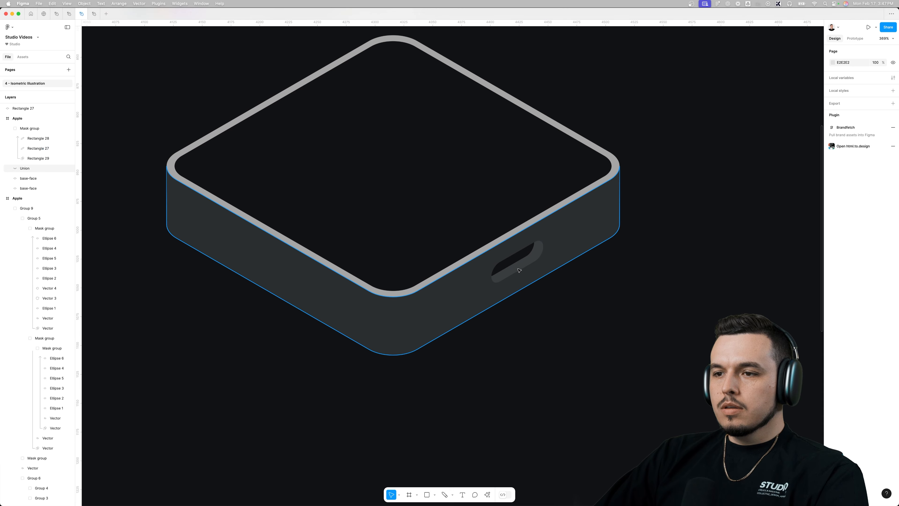
pyautogui.doubleClick(511, 260)
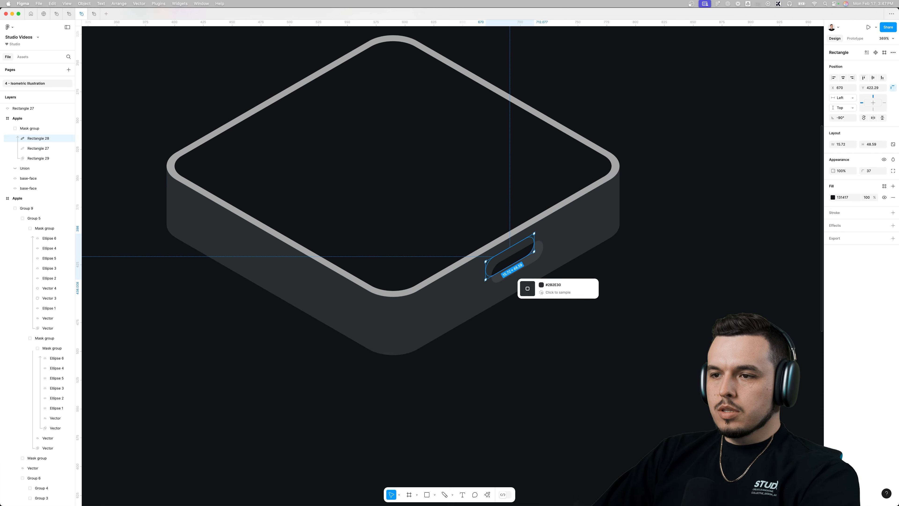
pyautogui.click(833, 198)
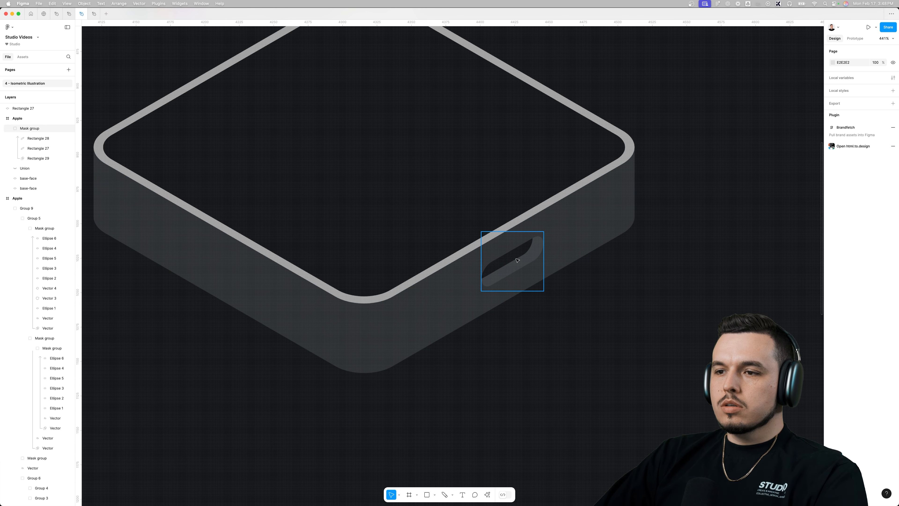
pyautogui.click(526, 256)
# Draw a 21 × 21 circle beside the base and project it isometrically onto the right-facing side with Fast Isometric.
pyautogui.hscroll(3, 423, 246)
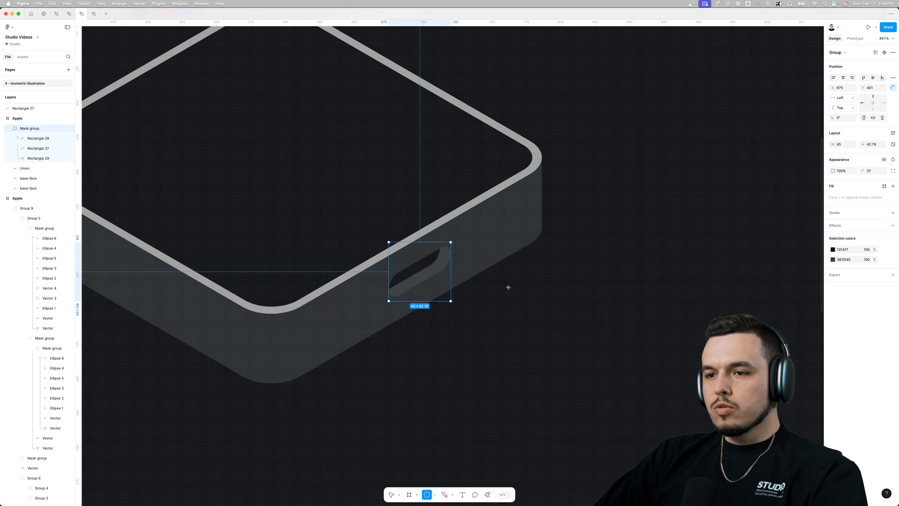
pyautogui.press('o')
pyautogui.moveTo(503, 287); pyautogui.dragTo(532, 316)
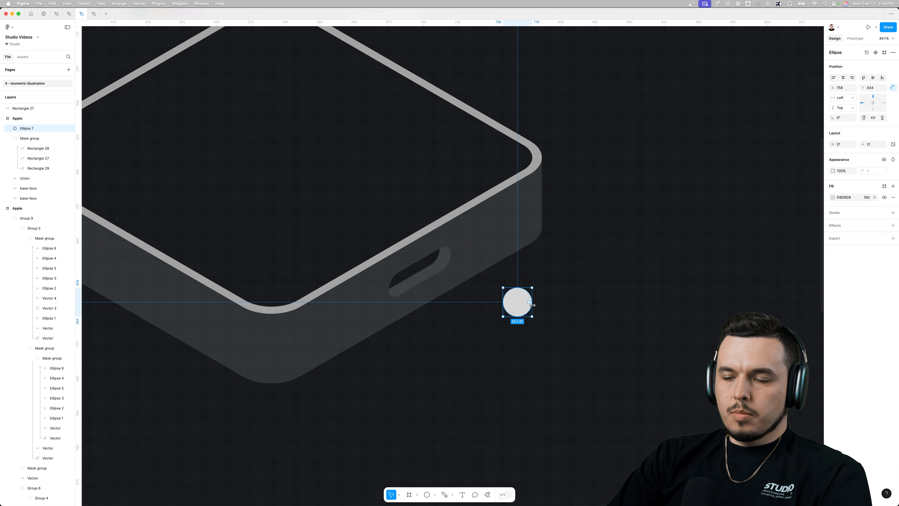
pyautogui.press('super+alt+p')
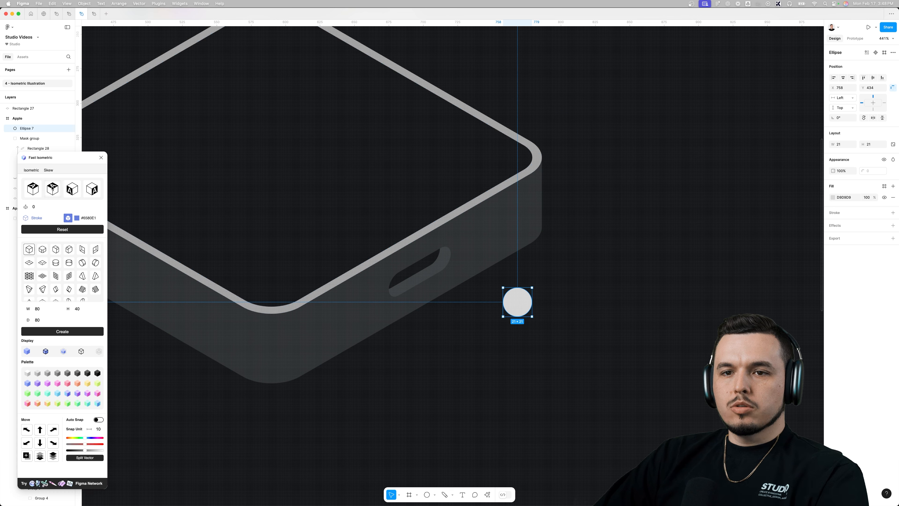
pyautogui.click(93, 190)
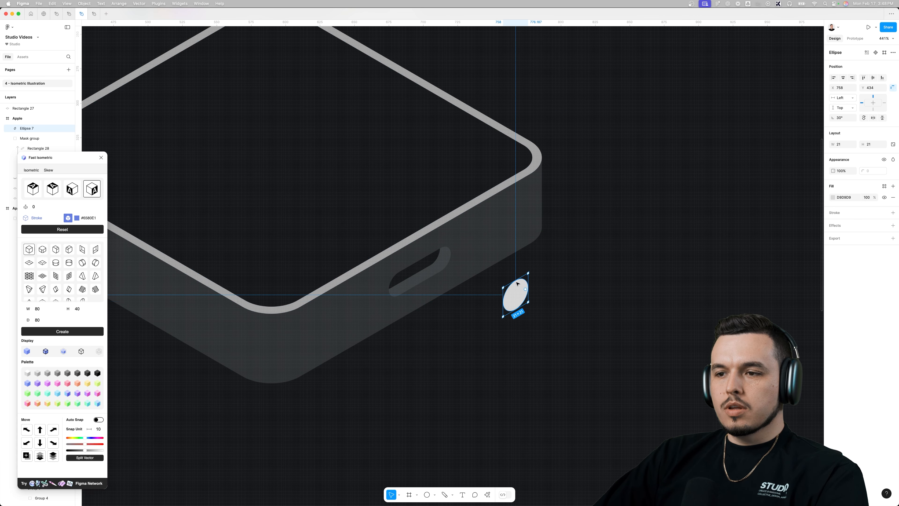
pyautogui.click(101, 158)
# Place the ellipse next to the port, filling it with grey 383D40 and its offset copy with dark 131417.
pyautogui.moveTo(517, 280); pyautogui.dragTo(468, 226)
pyautogui.scroll(5, 464, 258)
pyautogui.press('i')
pyautogui.click(423, 264)
pyautogui.press('i')
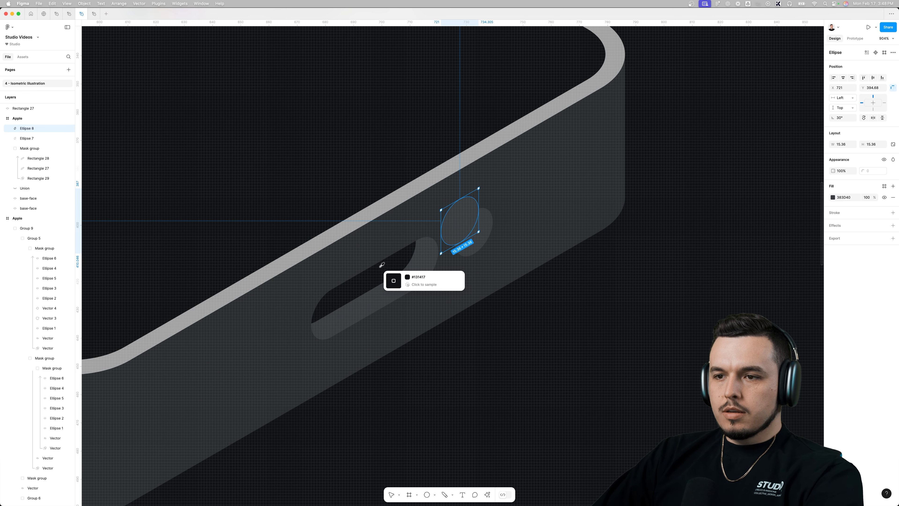
pyautogui.click(381, 264)
# Duplicate the grey ellipse in place and mask the three ellipses together as a recessed hole.
pyautogui.click(482, 241)
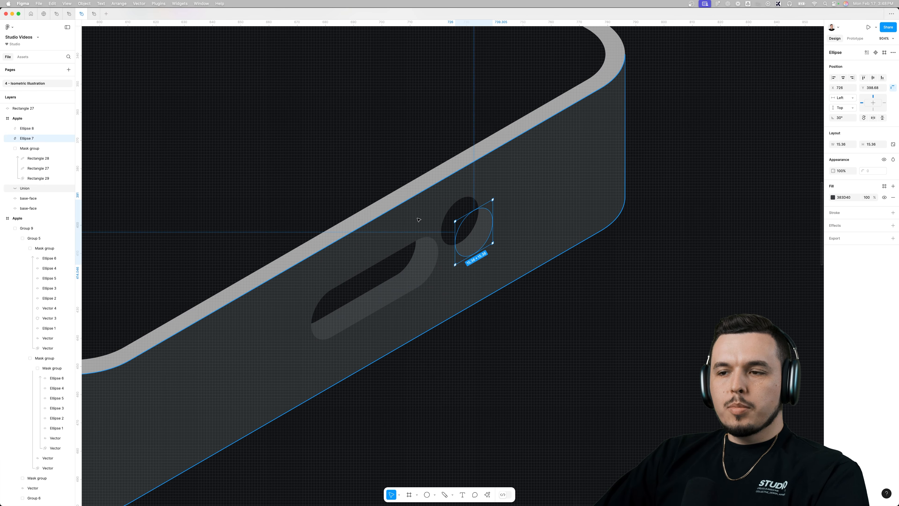
pyautogui.press('super+d')
pyautogui.click(26, 149)
pyautogui.keyDown('shift'); pyautogui.click(27, 129); pyautogui.keyUp('shift')
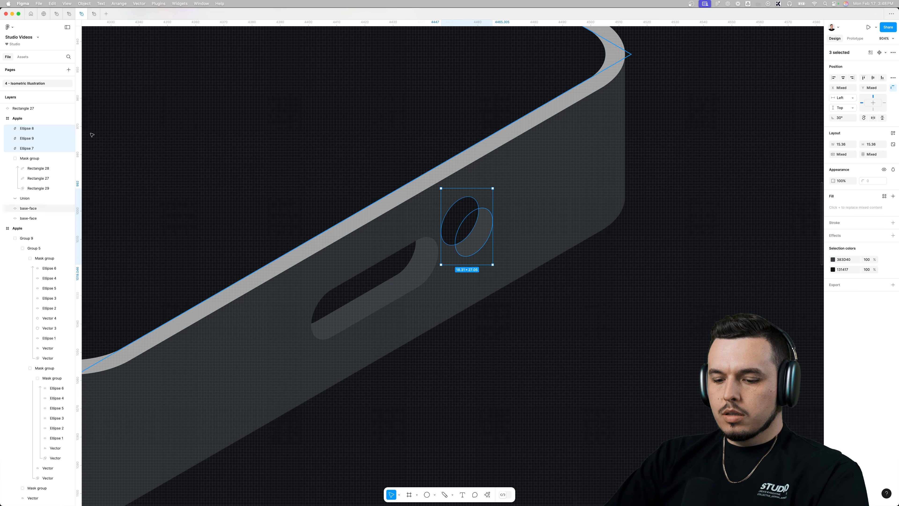
pyautogui.press('ctrl+super+m')
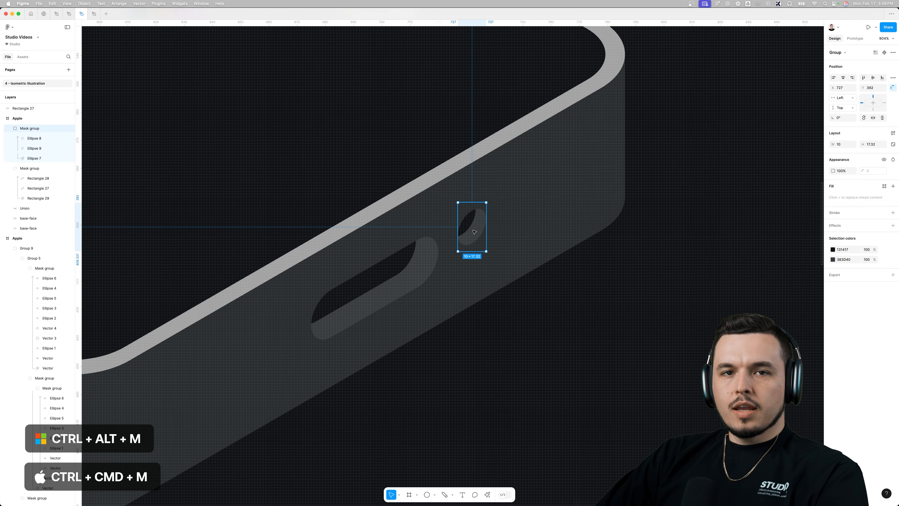
# Copy the recessed hole twice along the side wall towards the outer corner and nudge the middle copy 1 px down.
pyautogui.moveTo(476, 230); pyautogui.dragTo(515, 203)
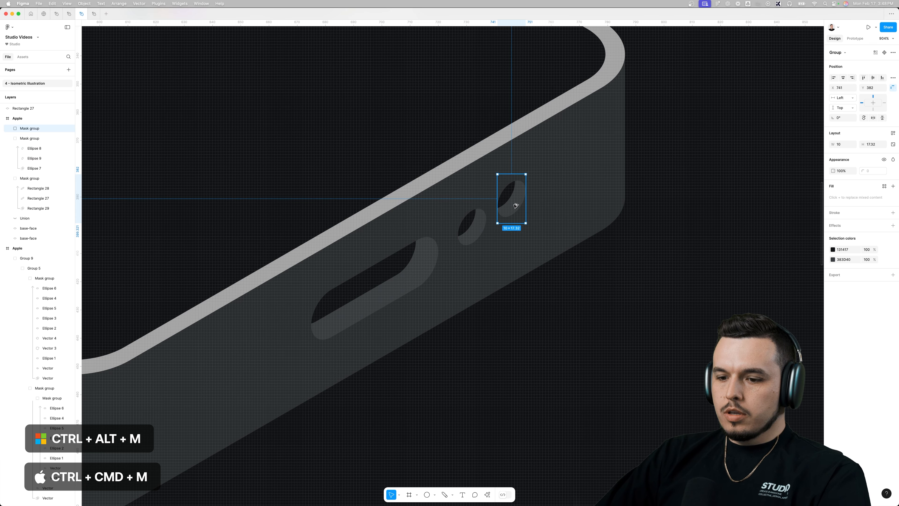
pyautogui.press('super+d')
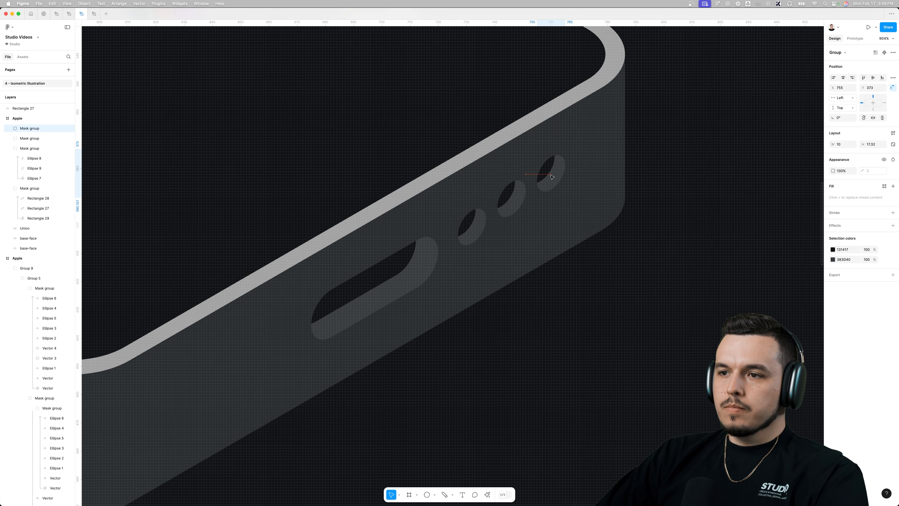
pyautogui.click(521, 200)
pyautogui.press('Down')
# Move the three recessed holes together 2 px down and 1 px left.
pyautogui.keyDown('shift'); pyautogui.click(476, 228); pyautogui.keyUp('shift')
pyautogui.keyDown('shift'); pyautogui.click(552, 179); pyautogui.keyUp('shift')
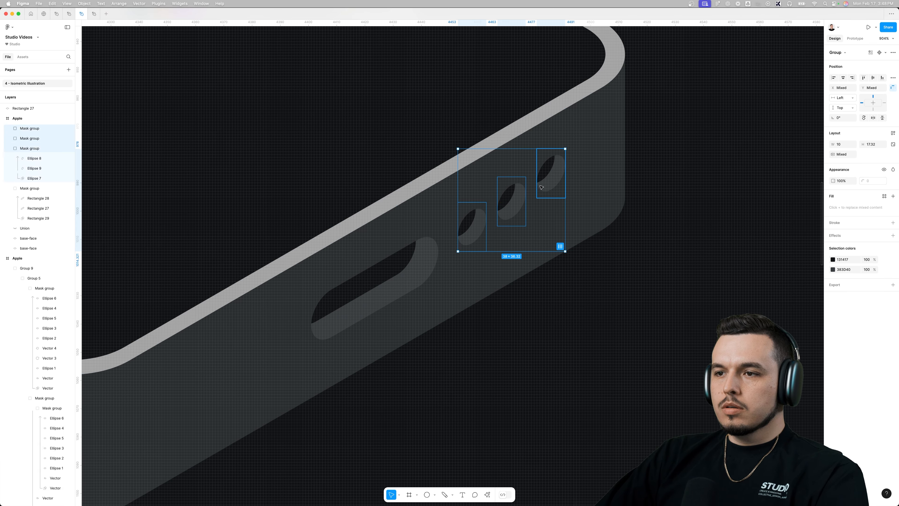
pyautogui.scroll(-4, 548, 182)
pyautogui.press('Down')
pyautogui.press('Down')
pyautogui.press('Left')
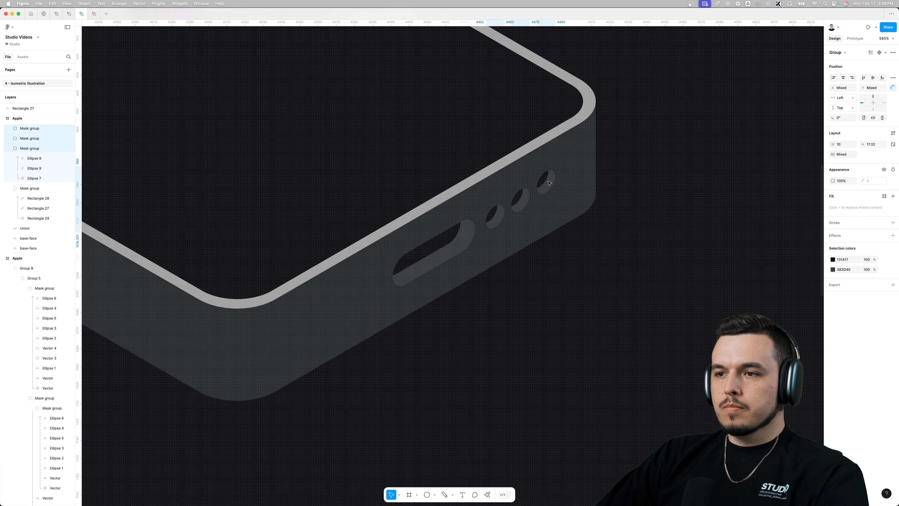
# Scale the port and its three holes down together to about 79 × 60.
pyautogui.keyDown('shift'); pyautogui.click(456, 241); pyautogui.keyUp('shift')
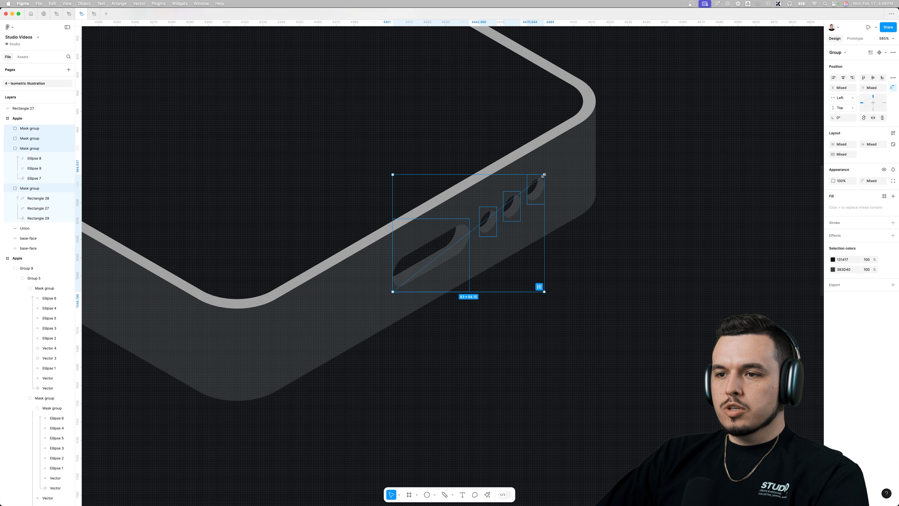
pyautogui.moveTo(544, 175); pyautogui.dragTo(524, 205)
pyautogui.scroll(-5, 550, 204)
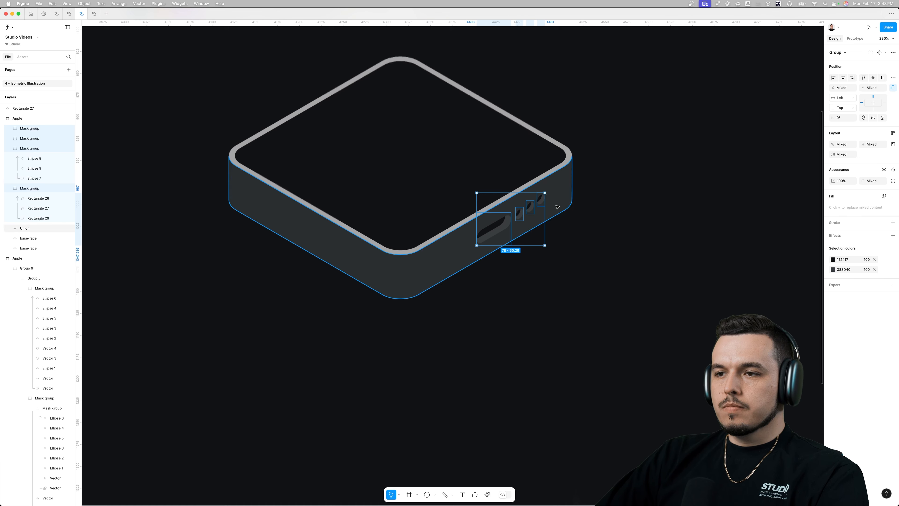
pyautogui.click(616, 216)
pyautogui.scroll(7, 531, 229)
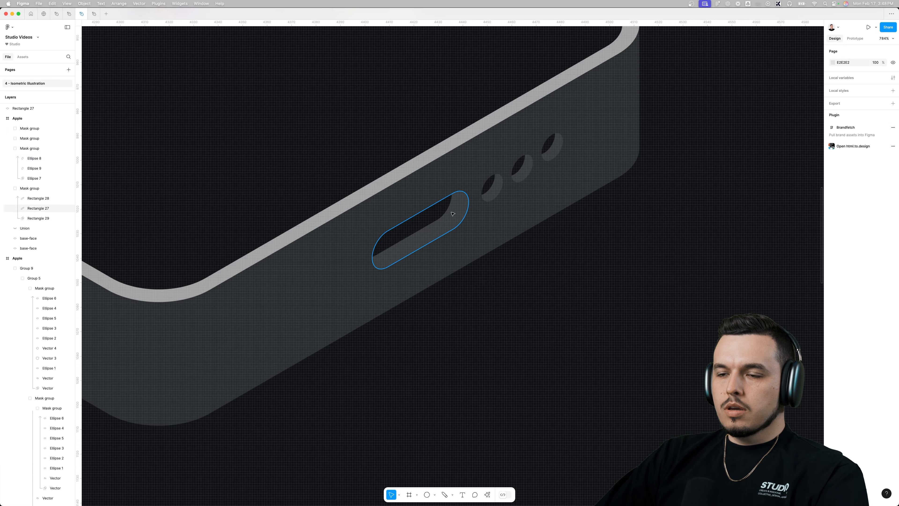
pyautogui.scroll(2, 439, 226)
pyautogui.keyDown('super'); pyautogui.click(440, 225); pyautogui.keyUp('super')
pyautogui.scroll(-4, 440, 225)
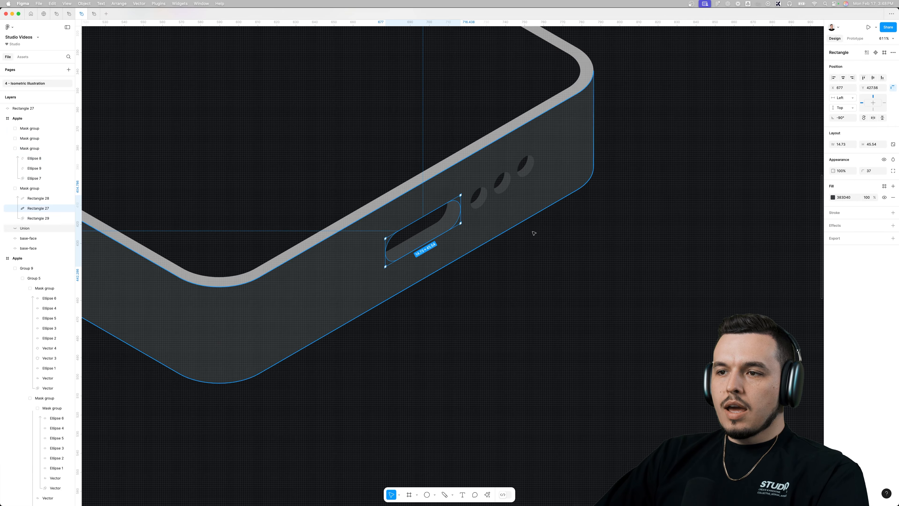
pyautogui.click(520, 283)
pyautogui.scroll(-5, 520, 280)
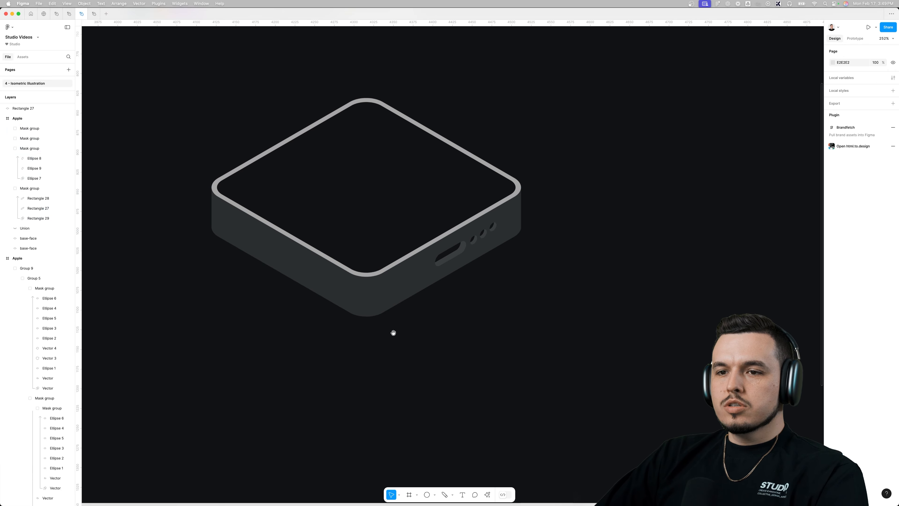
# Recolour the rim from the side wall's colour and lighten it to 3D4042.
pyautogui.moveTo(394, 332); pyautogui.dragTo(448, 332)
pyautogui.click(573, 188)
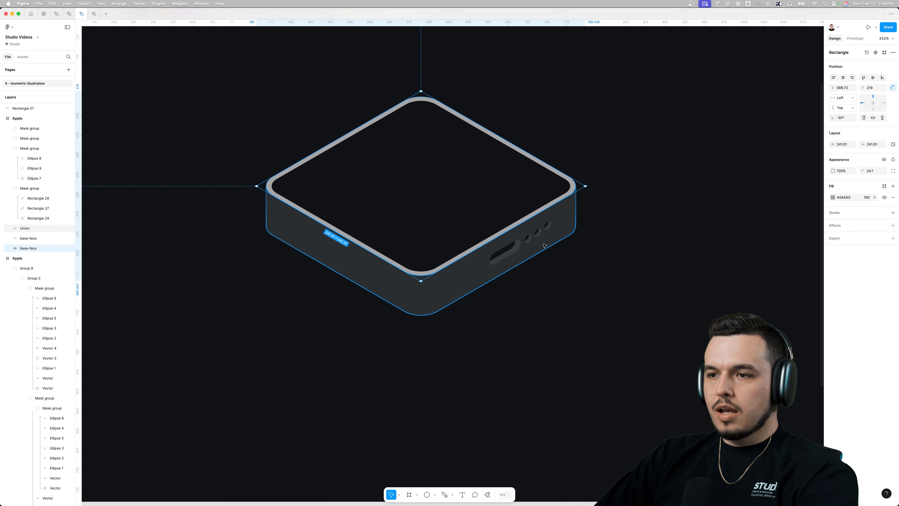
pyautogui.press('i')
pyautogui.click(536, 222)
pyautogui.click(832, 197)
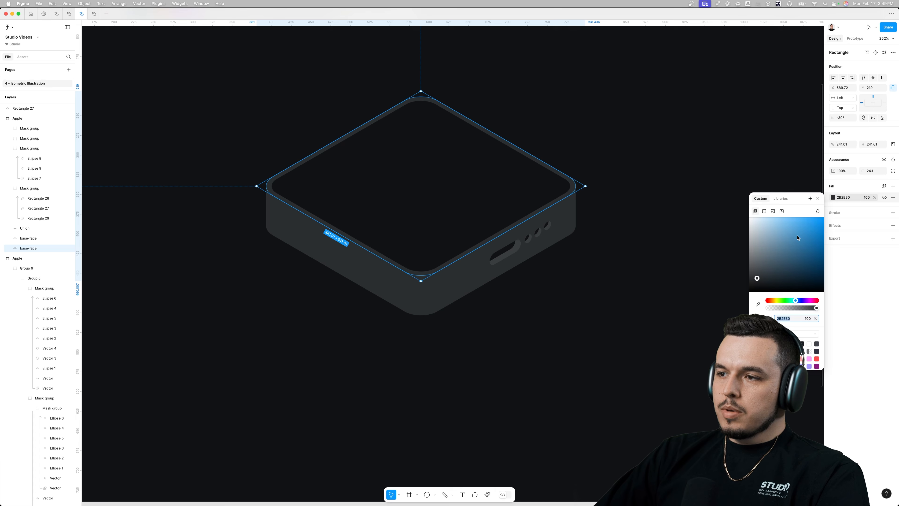
pyautogui.moveTo(757, 276); pyautogui.dragTo(753, 271)
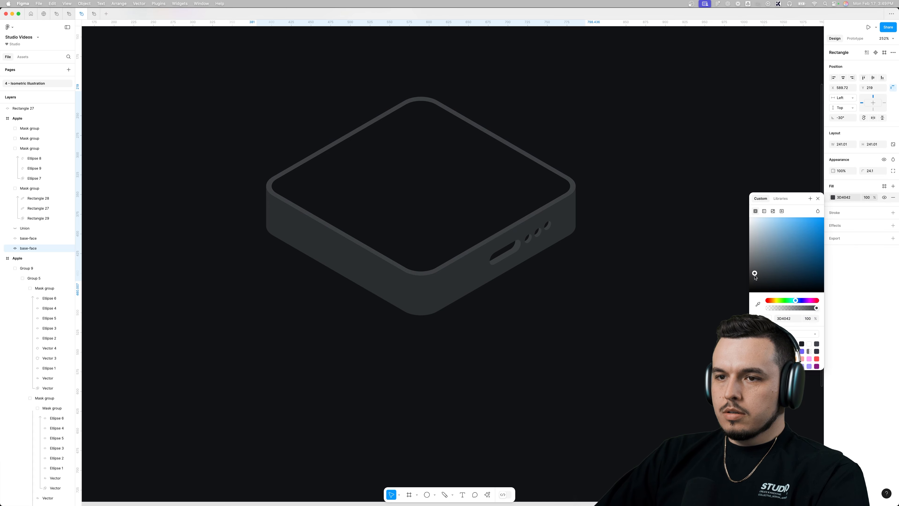
pyautogui.click(574, 305)
pyautogui.scroll(1, 574, 298)
pyautogui.hotkey('shift', 'p')
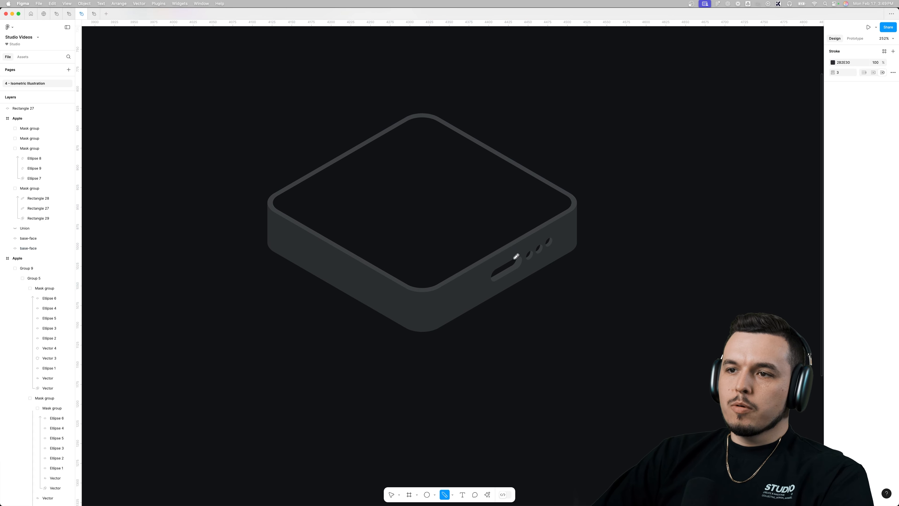
pyautogui.moveTo(335, 45)
pyautogui.mouseDown()
pyautogui.moveTo(416, 227)
pyautogui.moveTo(399, 214)
pyautogui.mouseUp()
pyautogui.press('Escape')
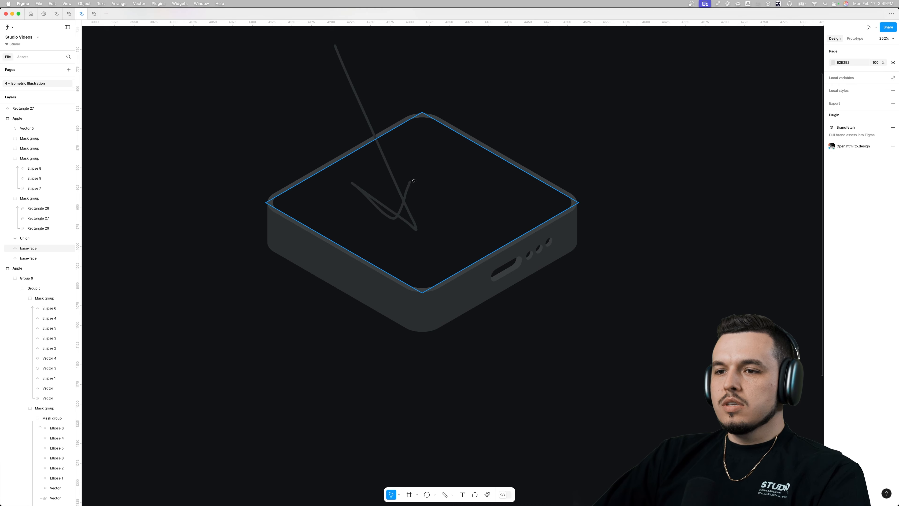
pyautogui.scroll(-2, 414, 178)
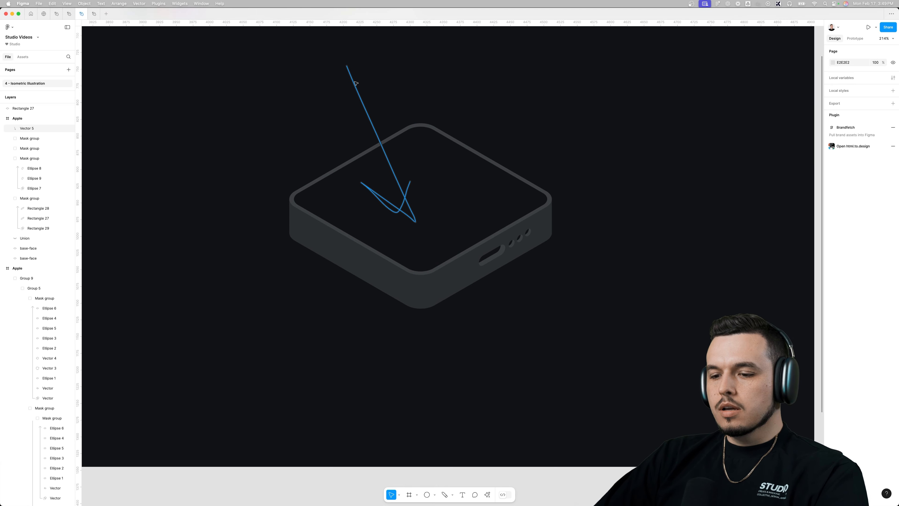
pyautogui.moveTo(381, 61); pyautogui.dragTo(297, 80)
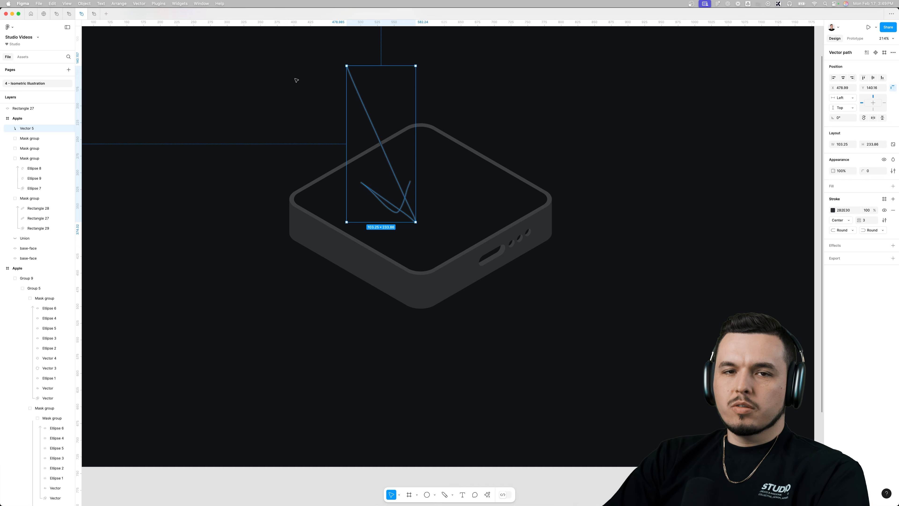
pyautogui.press('Delete')
pyautogui.click(427, 295)
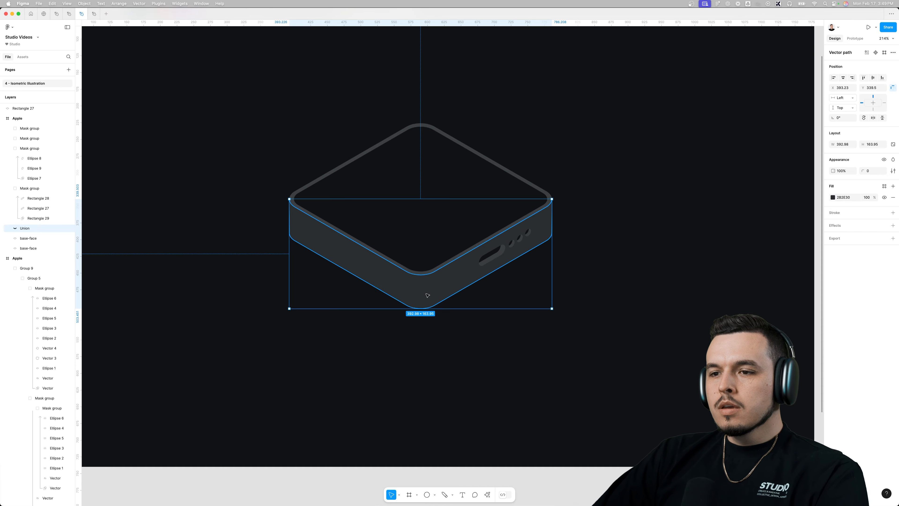
pyautogui.moveTo(431, 294); pyautogui.dragTo(475, 356)
pyautogui.press('super+z')
pyautogui.click(460, 363)
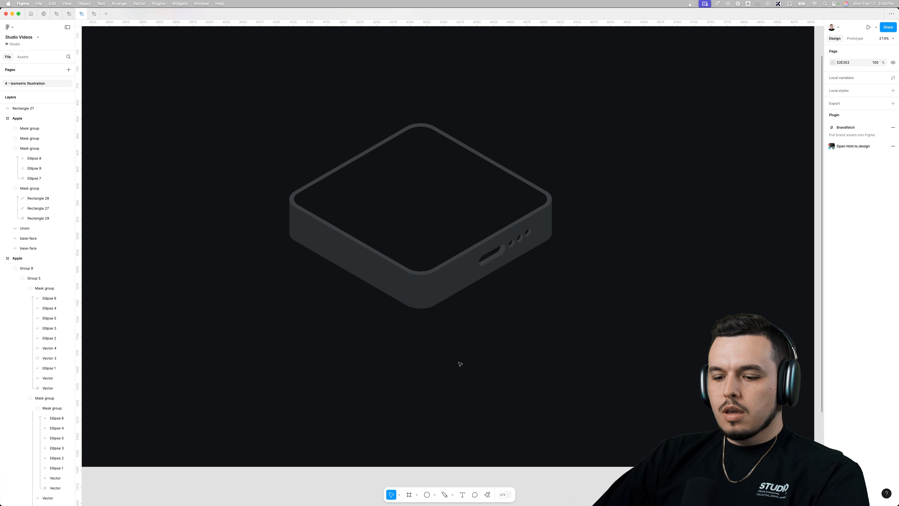
# Draw a grey rectangle of about 54 × 214 over the front corner and soften it with a strong layer blur.
pyautogui.press('r')
pyautogui.moveTo(402, 207)
pyautogui.mouseDown()
pyautogui.moveTo(462, 381)
pyautogui.moveTo(439, 351)
pyautogui.mouseUp()
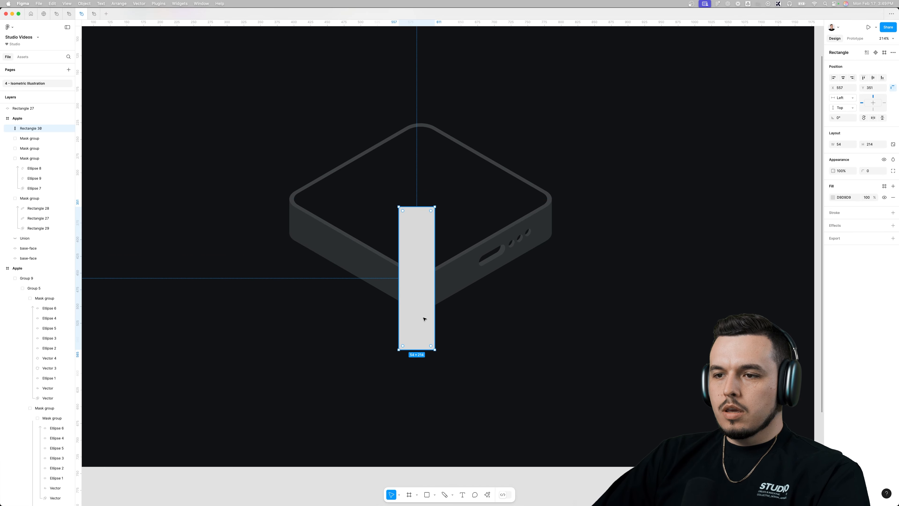
pyautogui.click(893, 226)
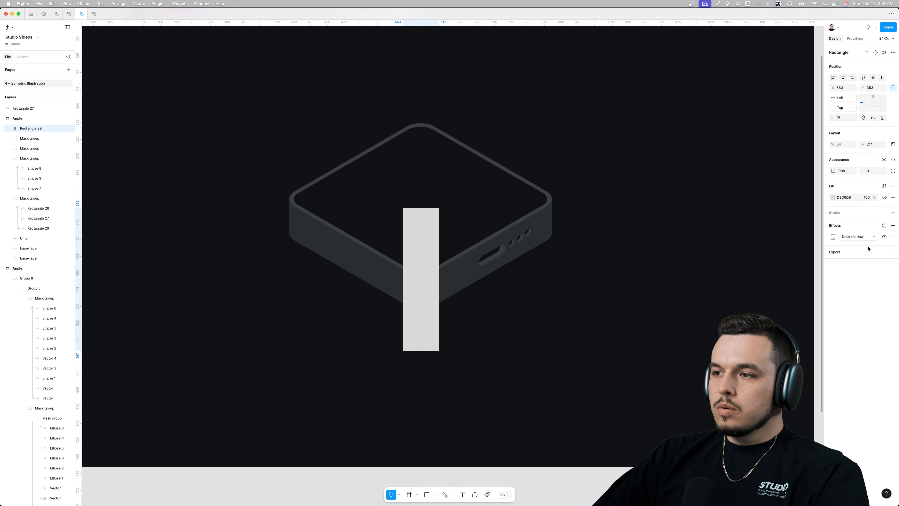
pyautogui.click(834, 237)
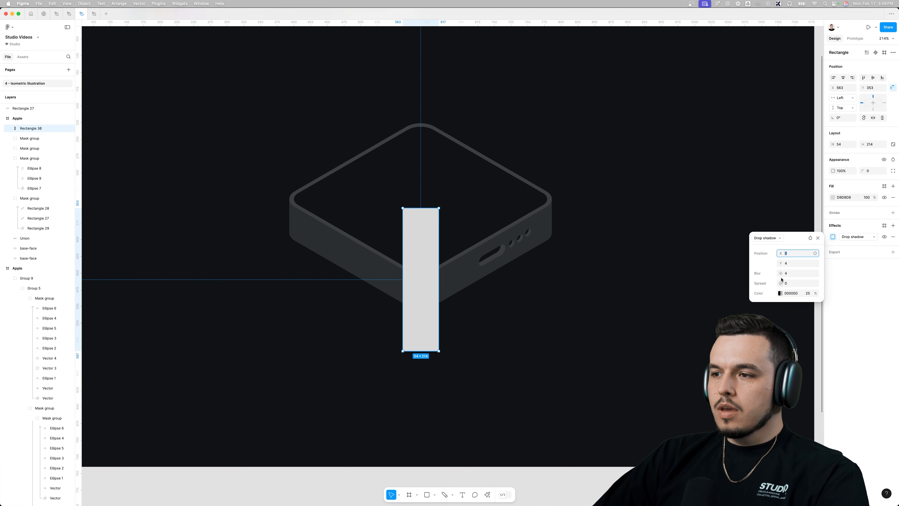
pyautogui.moveTo(780, 273); pyautogui.dragTo(809, 271)
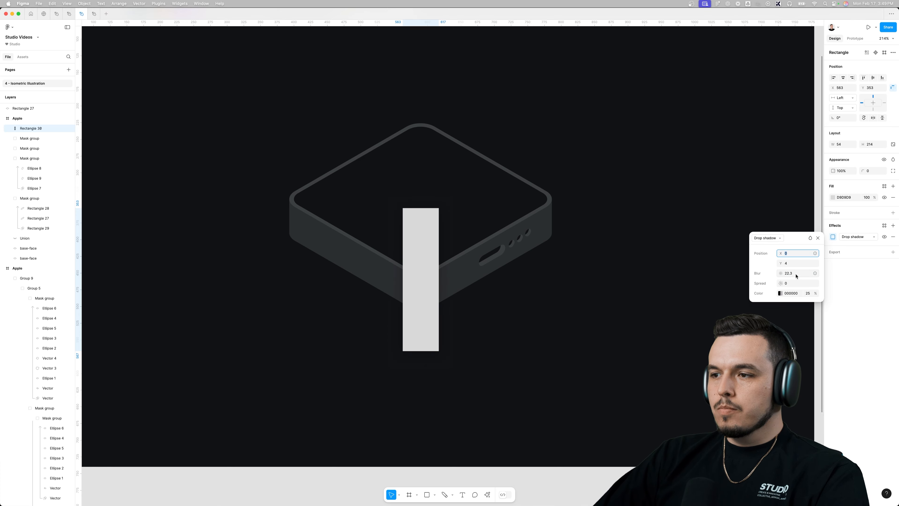
pyautogui.click(858, 237)
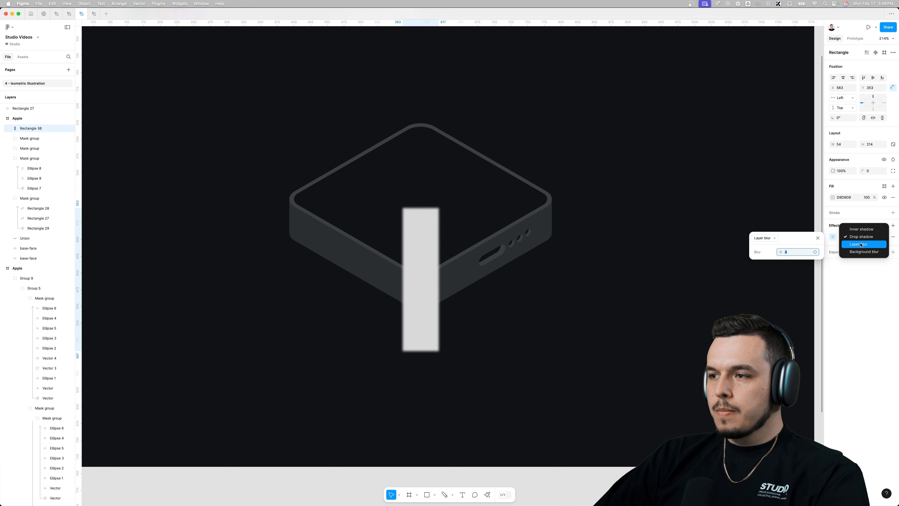
pyautogui.click(860, 245)
pyautogui.moveTo(781, 251); pyautogui.dragTo(94, 213)
# Duplicate the side wall shape in place and mask both walls and the blurred rectangle together.
pyautogui.click(476, 272)
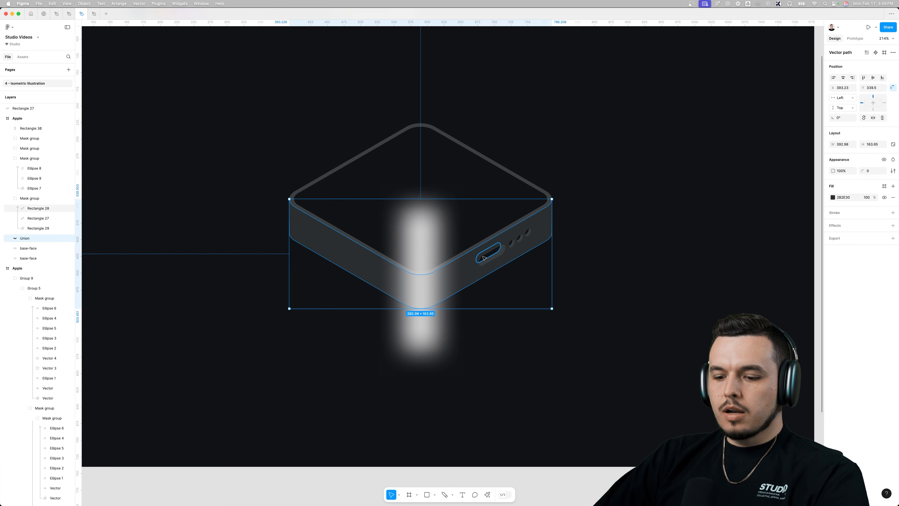
pyautogui.press('super+v')
pyautogui.keyDown('shift'); pyautogui.click(23, 248); pyautogui.keyUp('shift')
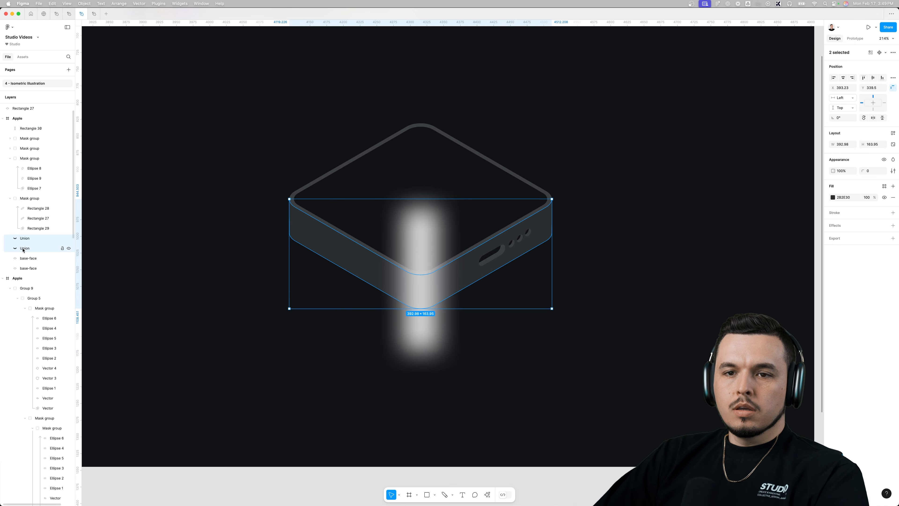
pyautogui.keyDown('shift'); pyautogui.click(423, 256); pyautogui.keyUp('shift')
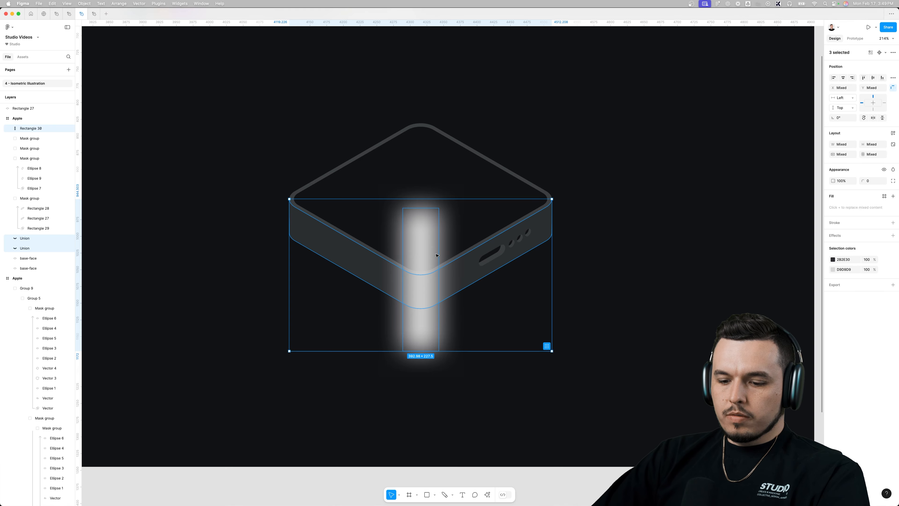
pyautogui.press('ctrl+super+m')
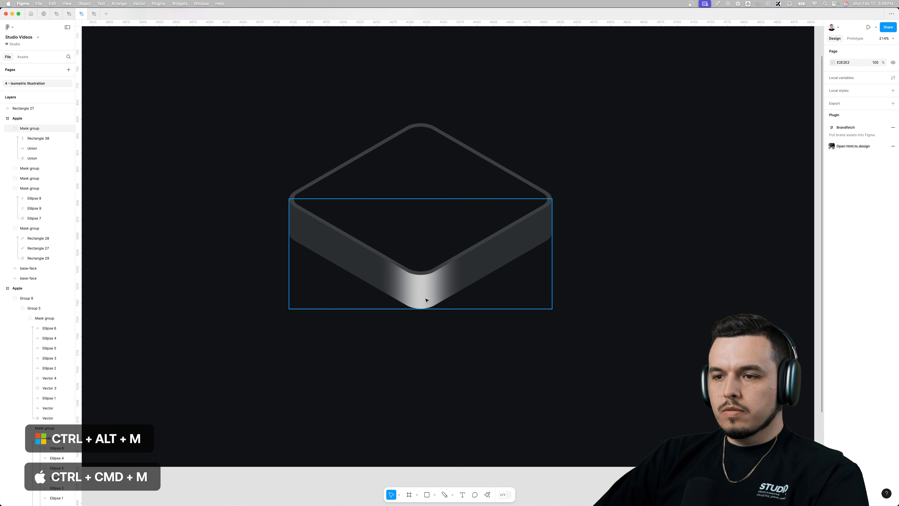
# Send the highlight's mask group backward five levels, behind the port, the holes and the inset top face.
pyautogui.press('super+bracketleft')
pyautogui.press('super+bracketleft')
pyautogui.press('super+bracketleft')
pyautogui.press('super+bracketleft')
pyautogui.press('super+bracketleft')
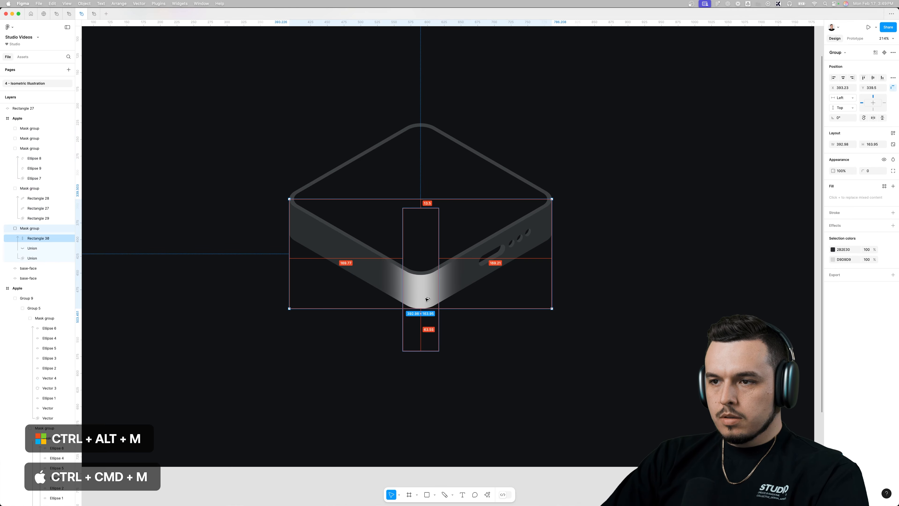
# Recolour the blurred corner rectangle from the side wall's colour and lighten it to 494F53.
pyautogui.doubleClick(429, 301)
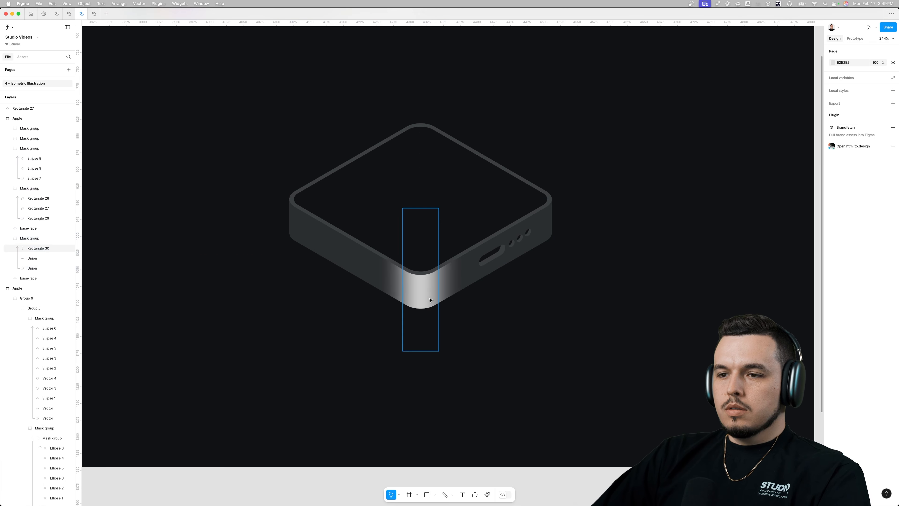
pyautogui.click(832, 198)
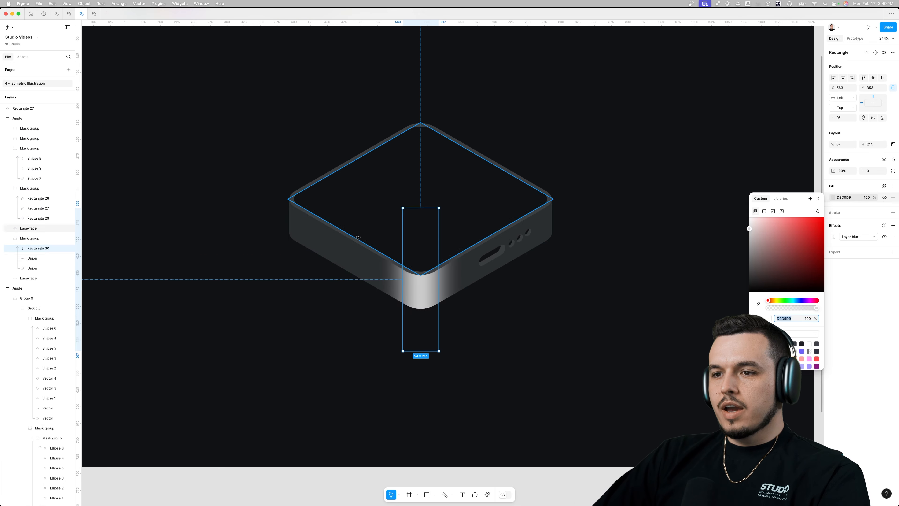
pyautogui.click(758, 304)
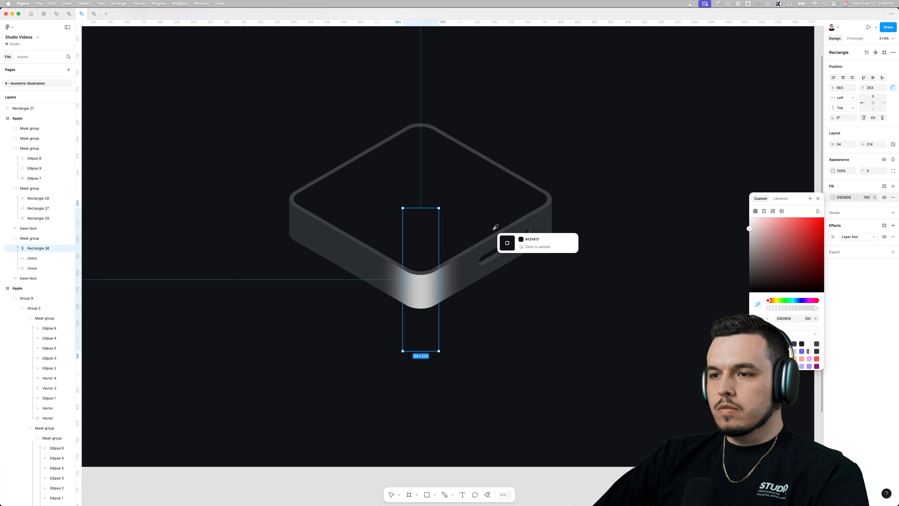
pyautogui.click(546, 235)
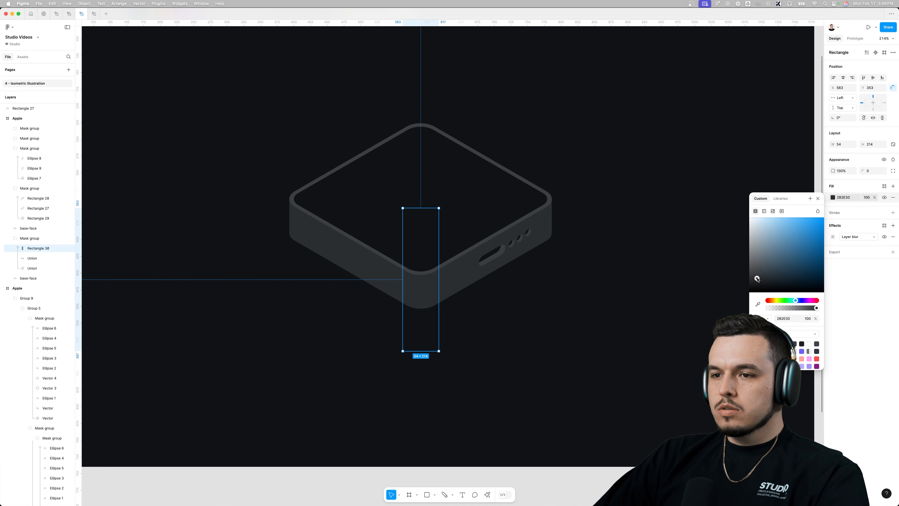
pyautogui.moveTo(757, 279); pyautogui.dragTo(758, 272)
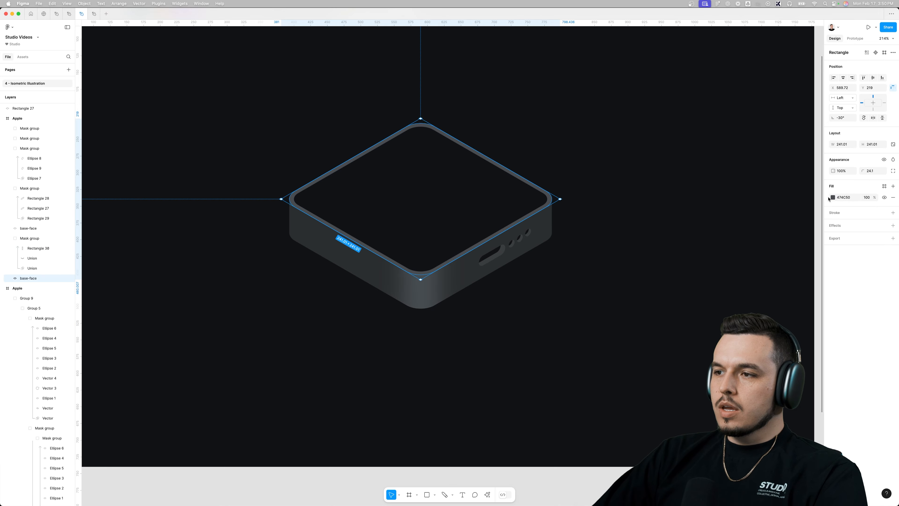
# Lighten the rim's fill to 586268.
pyautogui.click(832, 197)
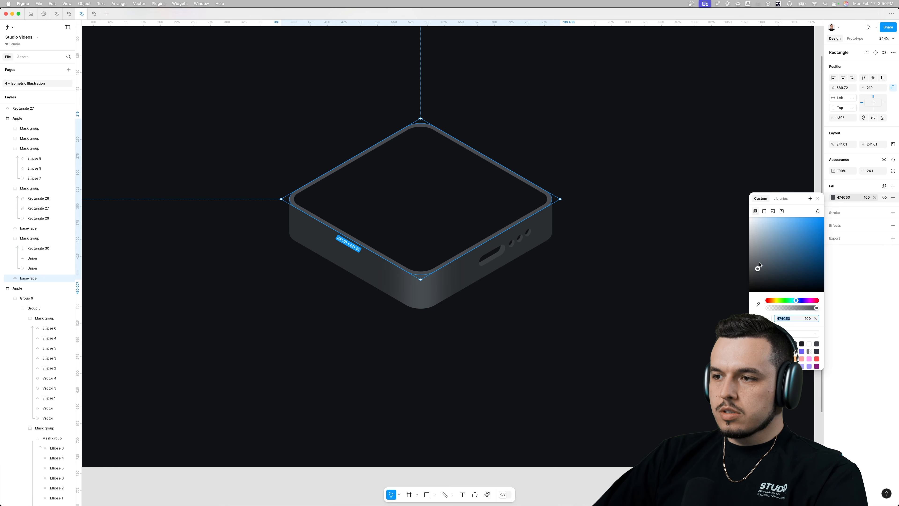
pyautogui.moveTo(759, 263); pyautogui.dragTo(759, 264)
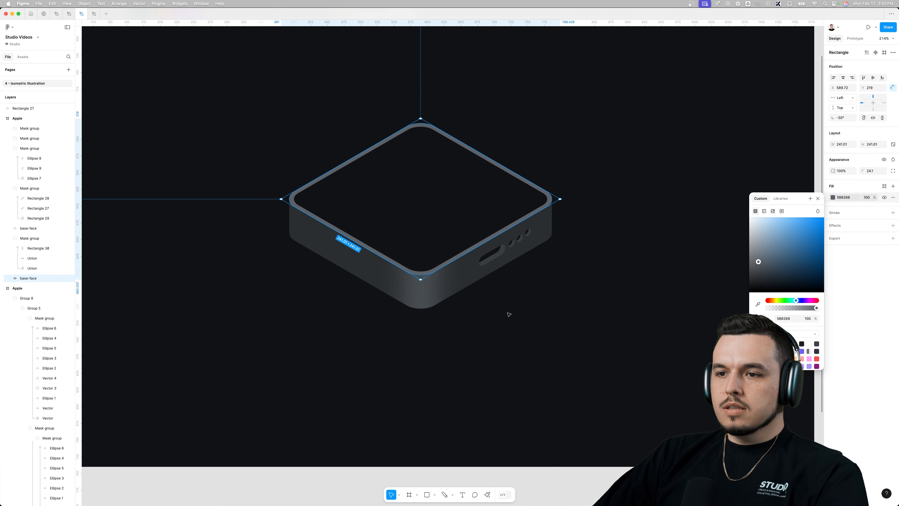
pyautogui.click(526, 306)
# Copy the blurred highlight rectangle within the mask to the left and right outer corners of the side wall.
pyautogui.scroll(2, 408, 323)
pyautogui.click(409, 323)
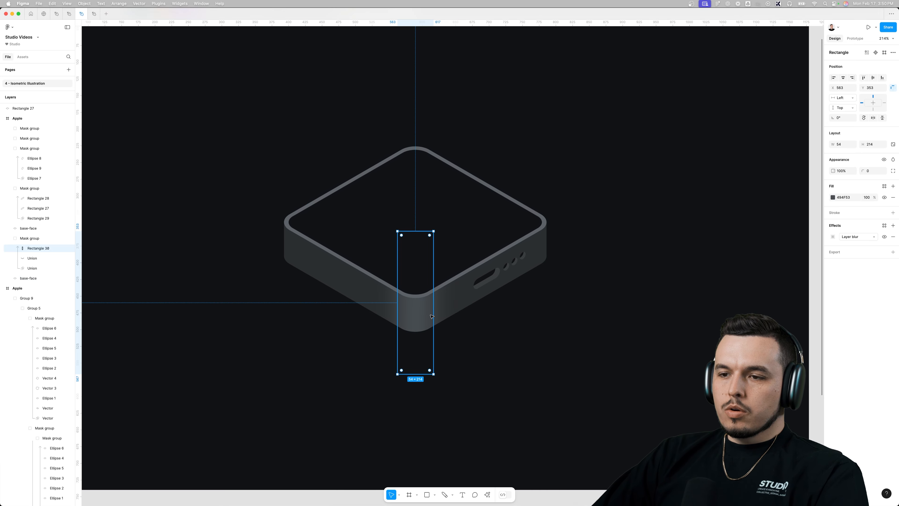
pyautogui.moveTo(421, 313); pyautogui.dragTo(287, 248)
pyautogui.click(194, 215)
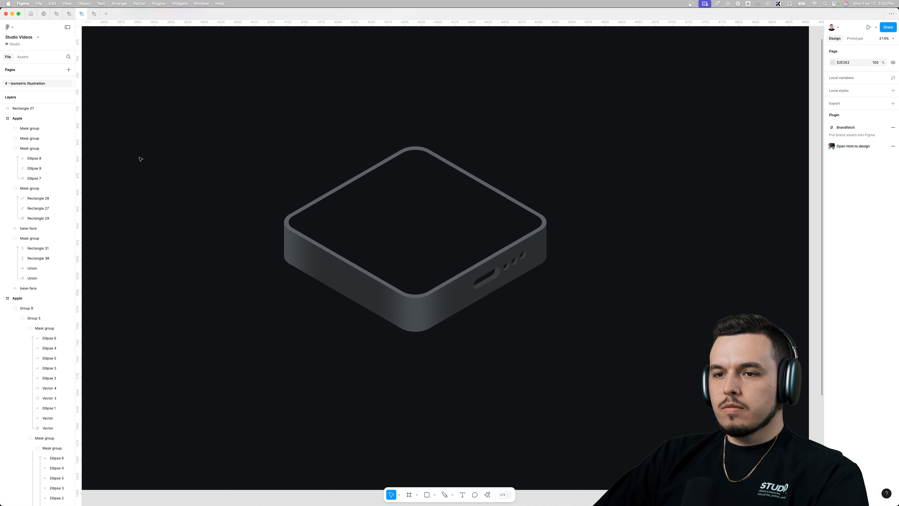
pyautogui.moveTo(129, 147); pyautogui.dragTo(299, 259)
pyautogui.moveTo(123, 114); pyautogui.dragTo(548, 248)
pyautogui.click(276, 261)
pyautogui.doubleClick(293, 252)
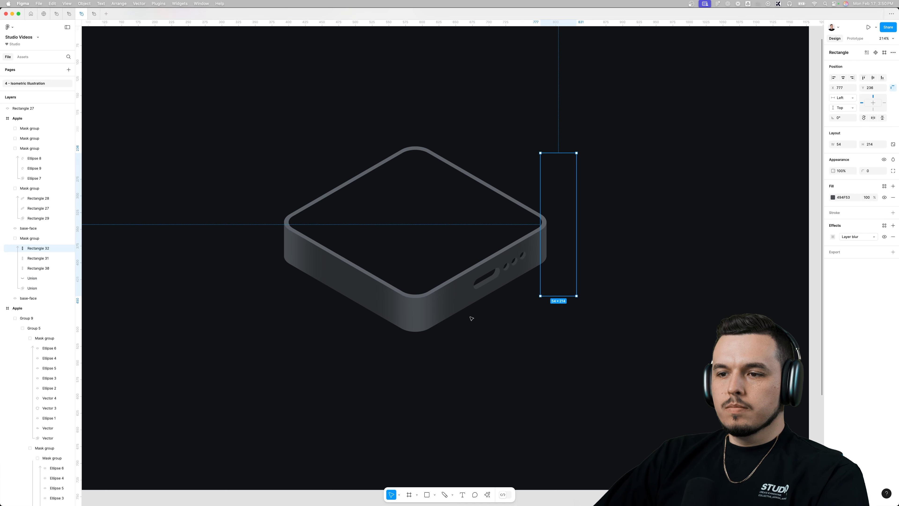
# Lighten the front corner highlight to 535B60 and copy its properties.
pyautogui.click(418, 319)
pyautogui.click(833, 197)
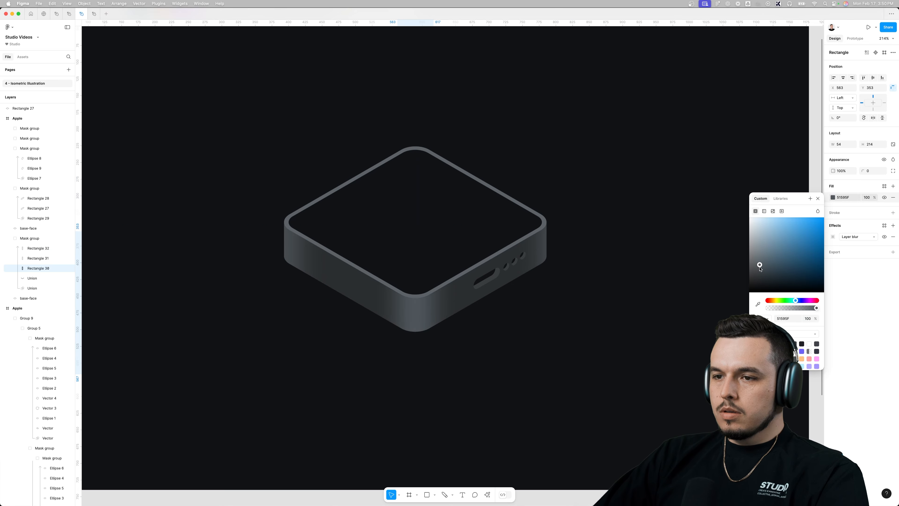
pyautogui.press('alt+super+c')
# Paste the copied properties onto the right and left corner highlights and nudge the left one 1 px up.
pyautogui.click(545, 249)
pyautogui.press('alt+super+v')
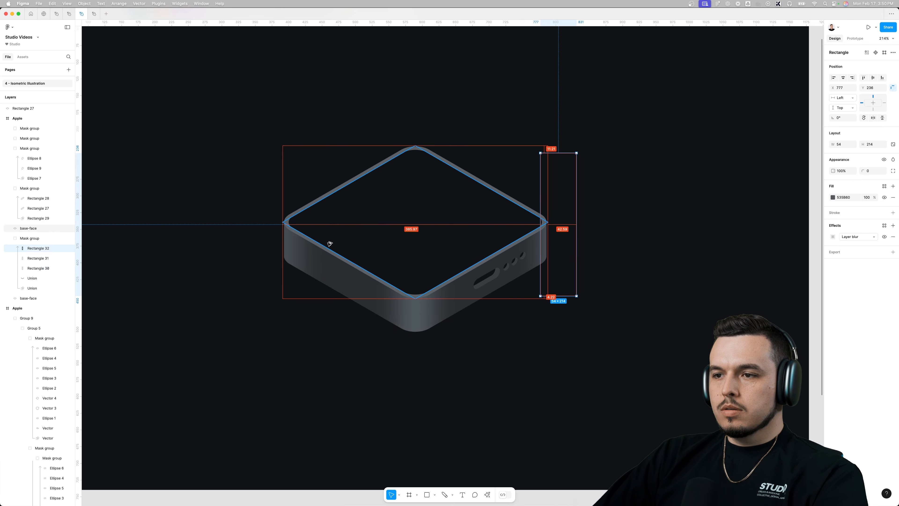
pyautogui.click(284, 246)
pyautogui.press('alt+super+v')
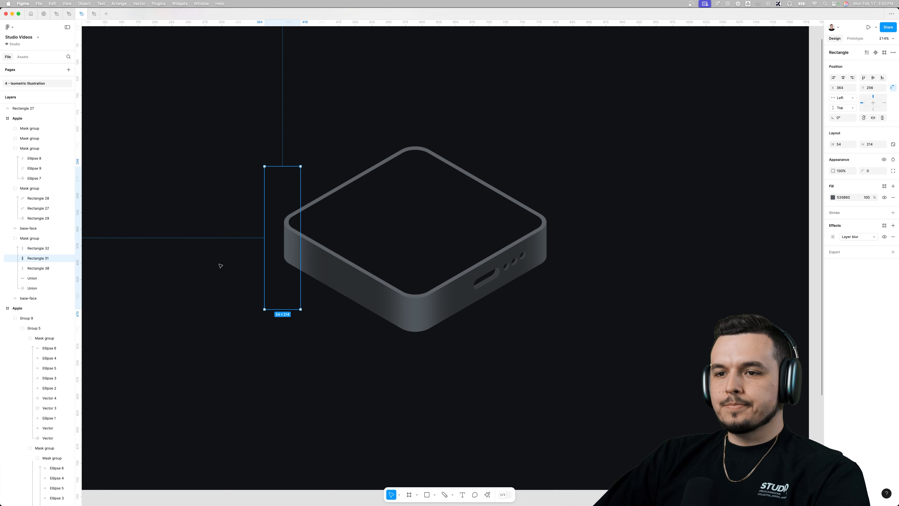
pyautogui.press('Up')
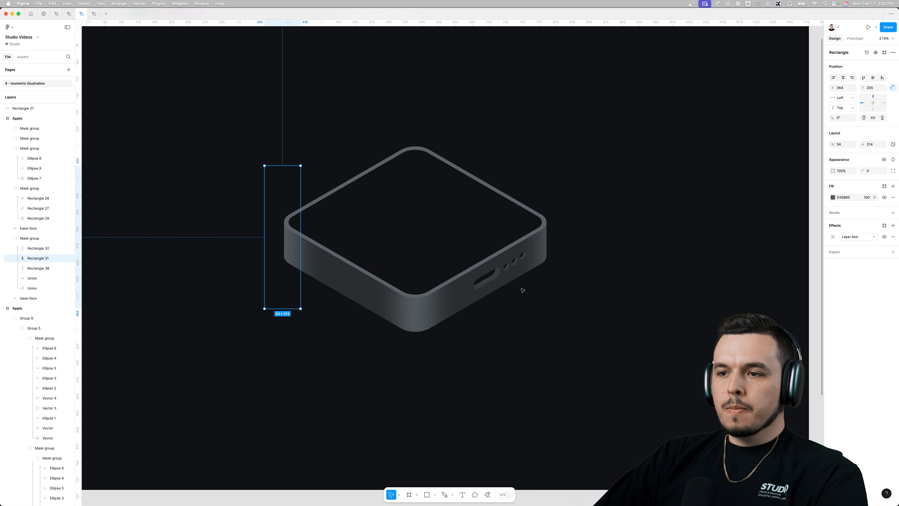
# Select the recessed port and three holes together and scale the selection down to about 74 px wide.
pyautogui.scroll(5, 490, 290)
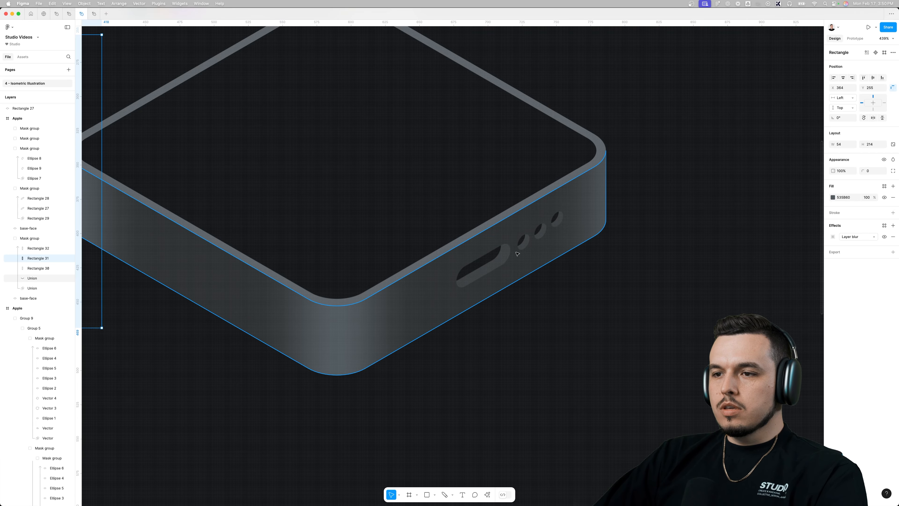
pyautogui.click(557, 219)
pyautogui.keyDown('shift'); pyautogui.click(541, 231); pyautogui.keyUp('shift')
pyautogui.keyDown('shift'); pyautogui.click(525, 242); pyautogui.keyUp('shift')
pyautogui.keyDown('shift'); pyautogui.click(482, 263); pyautogui.keyUp('shift')
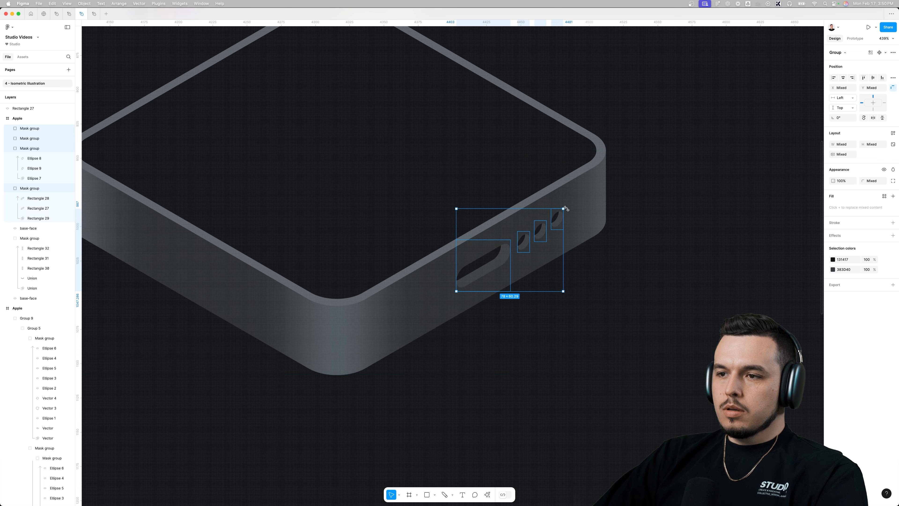
pyautogui.moveTo(561, 212); pyautogui.dragTo(556, 215)
pyautogui.scroll(-8, 531, 243)
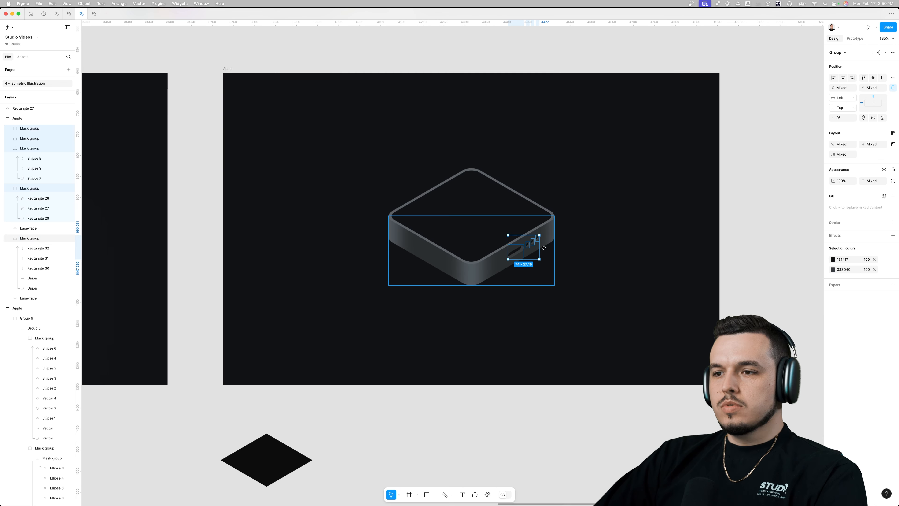
# Reselect the recessed port and three holes and nudge them slightly on the right side wall.
pyautogui.scroll(5, 545, 245)
pyautogui.click(601, 250)
pyautogui.click(485, 260)
pyautogui.keyDown('shift'); pyautogui.click(510, 244); pyautogui.keyUp('shift')
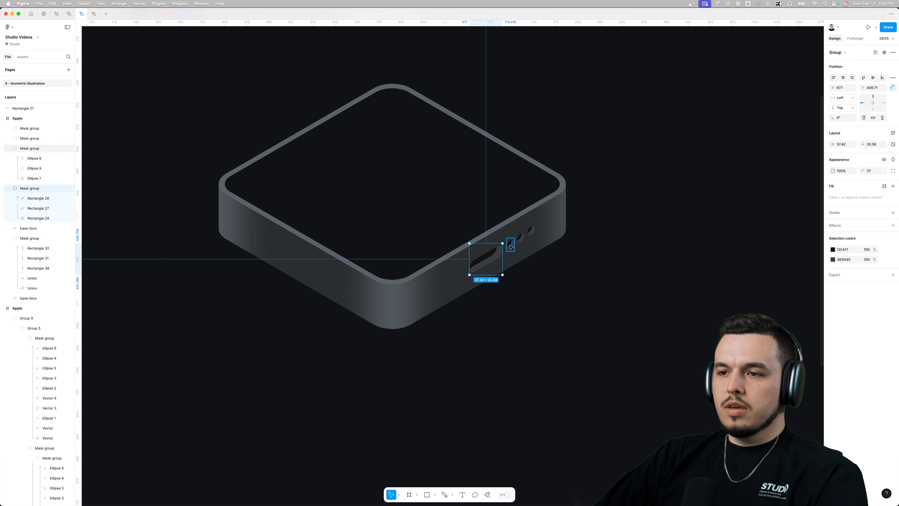
pyautogui.keyDown('shift'); pyautogui.click(522, 237); pyautogui.keyUp('shift')
pyautogui.keyDown('shift'); pyautogui.click(531, 229); pyautogui.keyUp('shift')
pyautogui.scroll(5, 522, 240)
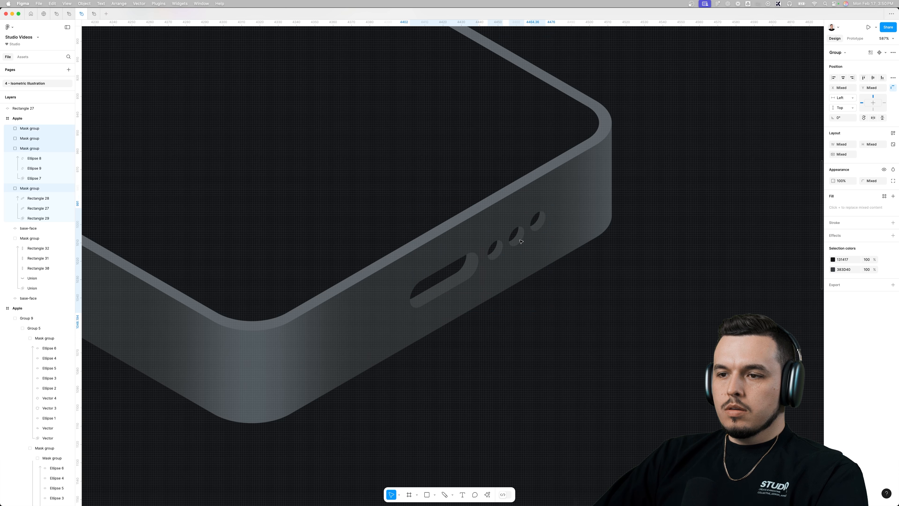
pyautogui.click(528, 315)
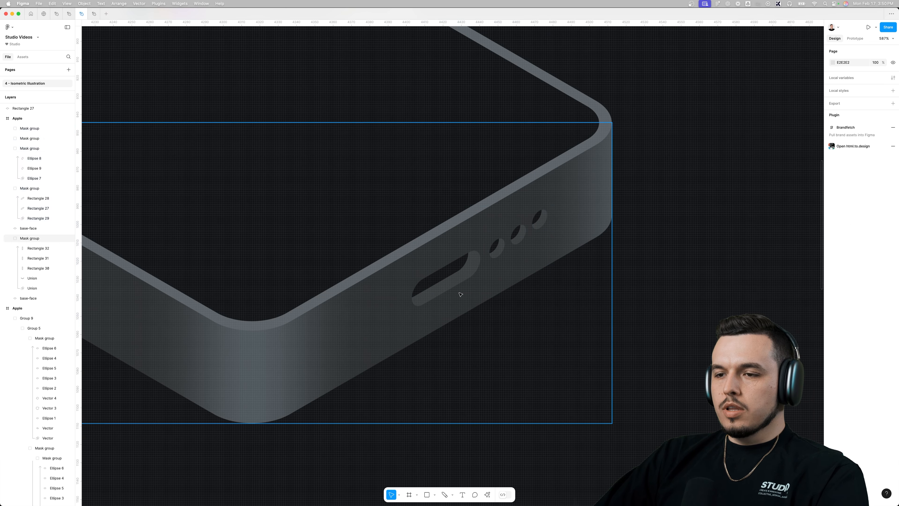
# Draw a closed four-point shape about 52.5 × 18 px over the right end of the port's inner wall, filled instead of stroked.
pyautogui.scroll(2, 454, 283)
pyautogui.doubleClick(454, 283)
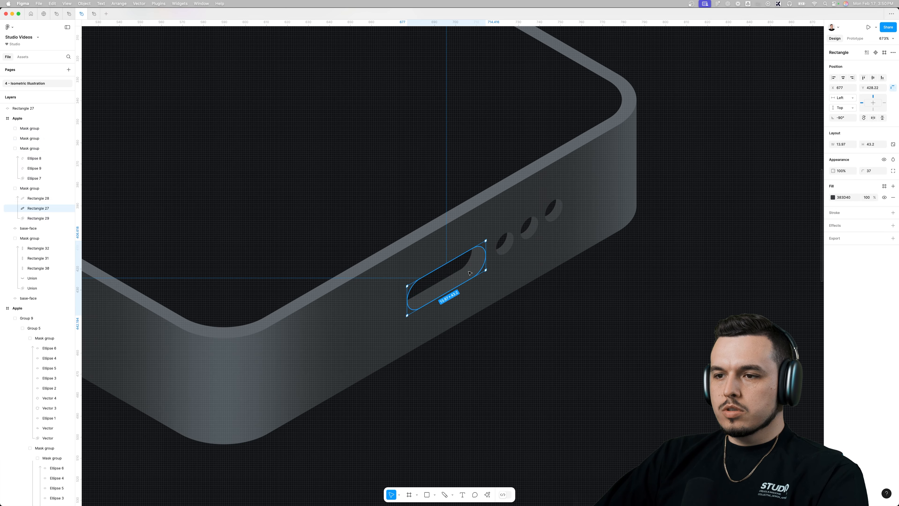
pyautogui.press('p')
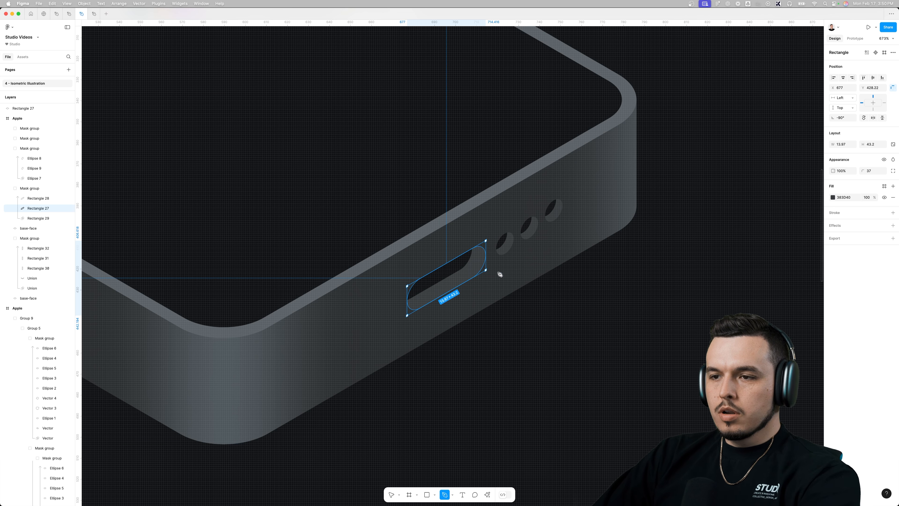
pyautogui.click(461, 258)
pyautogui.click(547, 279)
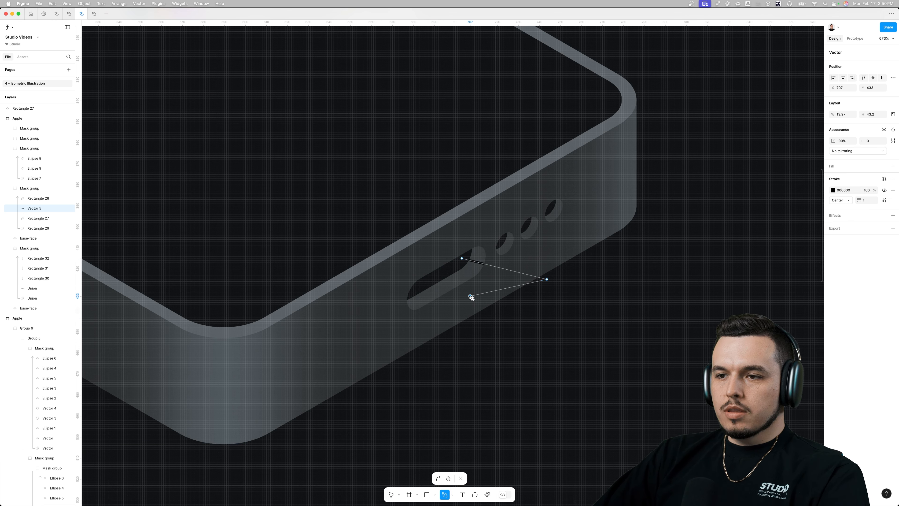
pyautogui.click(437, 273)
pyautogui.click(461, 259)
pyautogui.hotkey('shift', 'x')
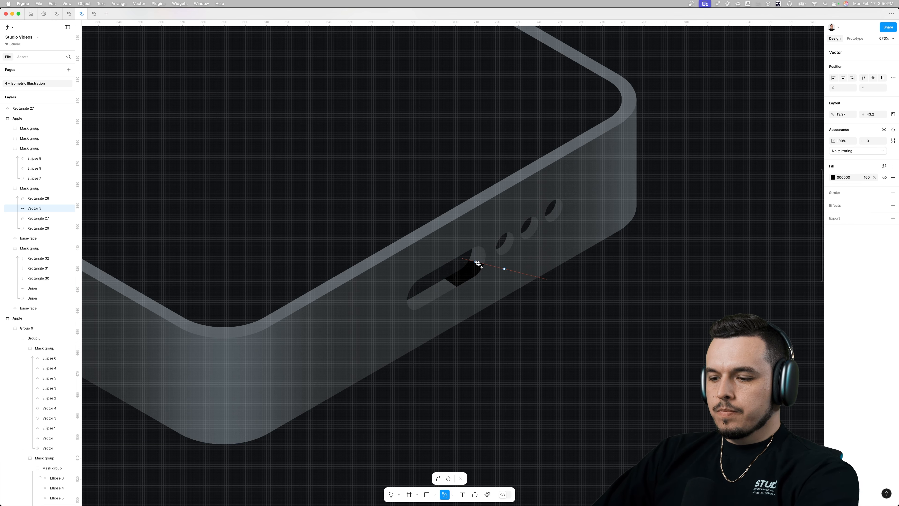
pyautogui.press('Escape')
# Fill the port highlight shape with the rim's colour and give it a layer blur of 7.9.
pyautogui.press('i')
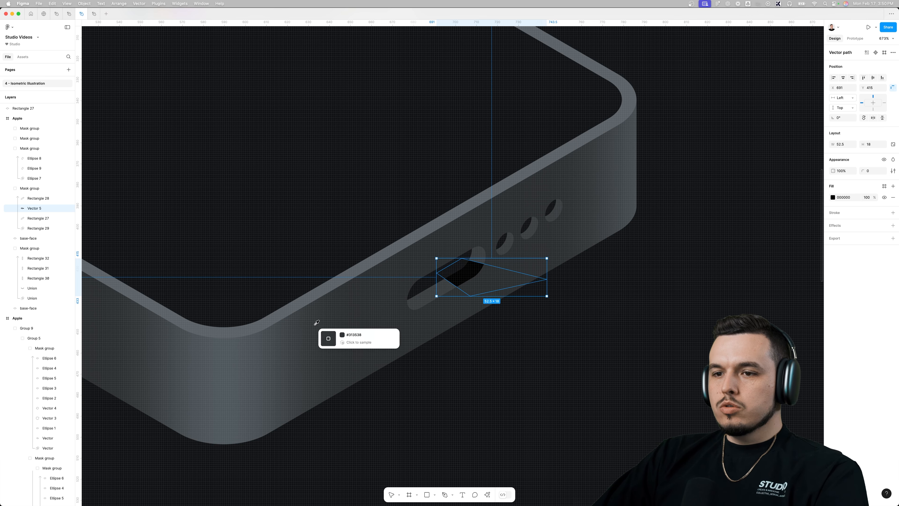
pyautogui.click(242, 327)
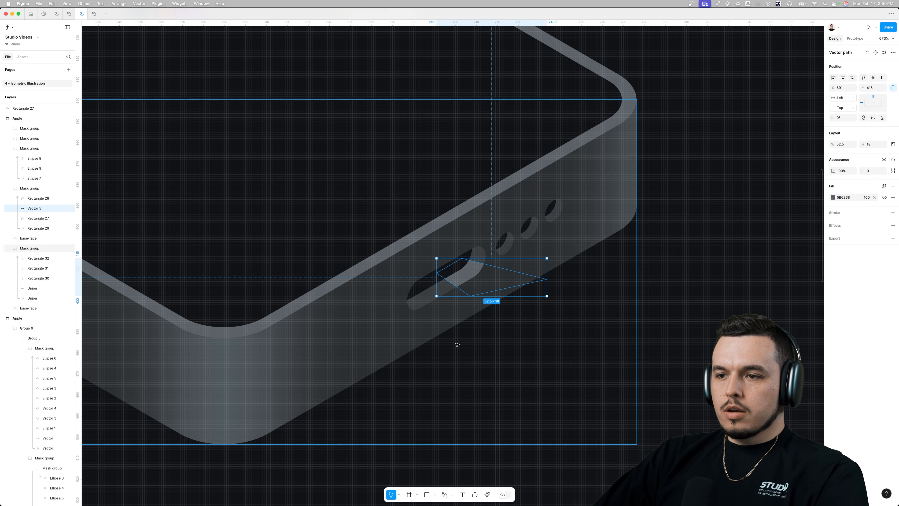
pyautogui.click(893, 225)
pyautogui.click(858, 237)
pyautogui.click(860, 245)
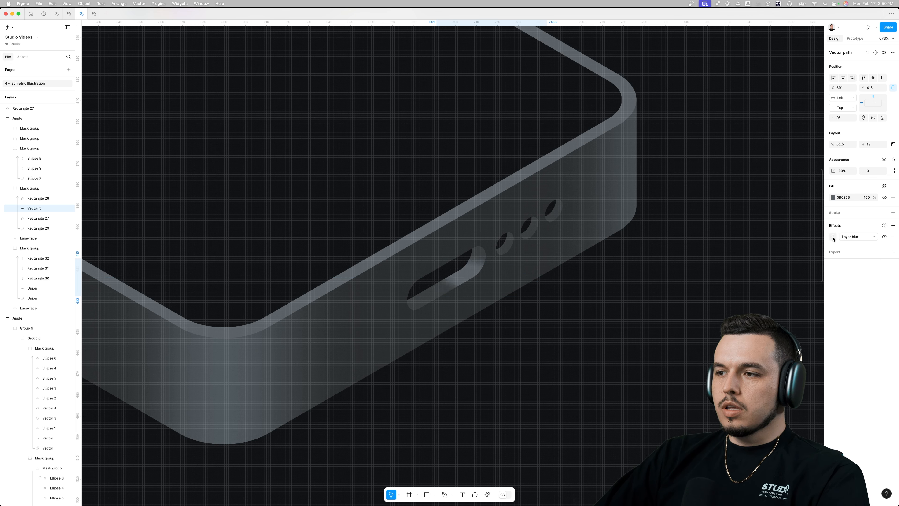
pyautogui.click(833, 236)
pyautogui.moveTo(783, 251); pyautogui.dragTo(811, 250)
# Reshape the blurred port highlight by moving its upper and lower points, making it about 14 px high.
pyautogui.doubleClick(468, 252)
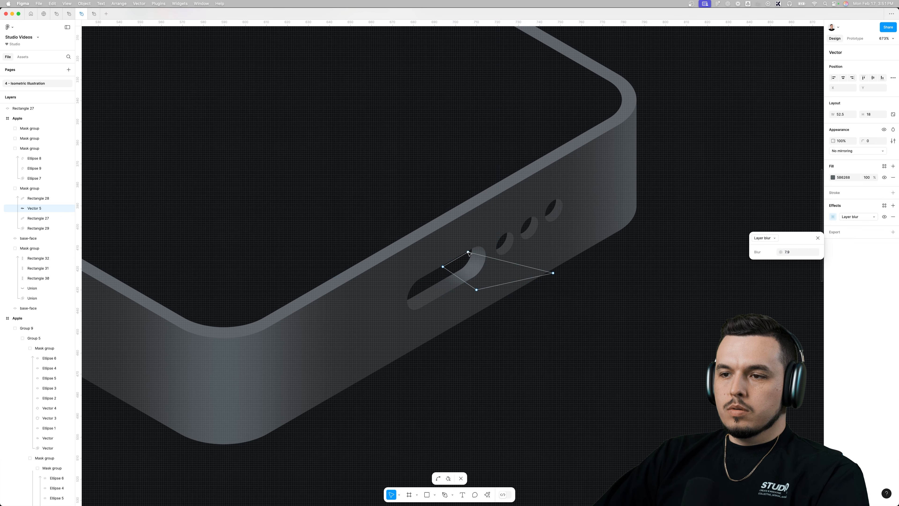
pyautogui.moveTo(469, 252); pyautogui.dragTo(460, 260)
pyautogui.moveTo(477, 290); pyautogui.dragTo(481, 288)
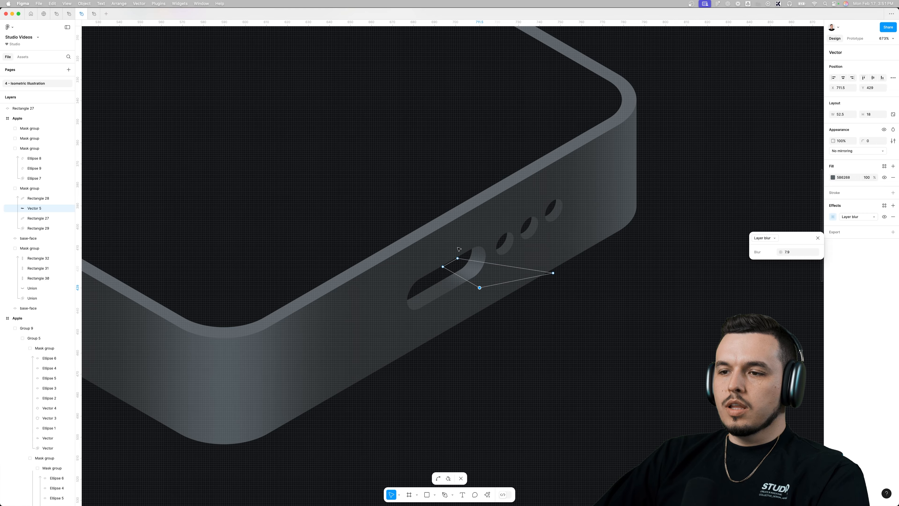
pyautogui.scroll(-2, 459, 249)
pyautogui.press('Escape')
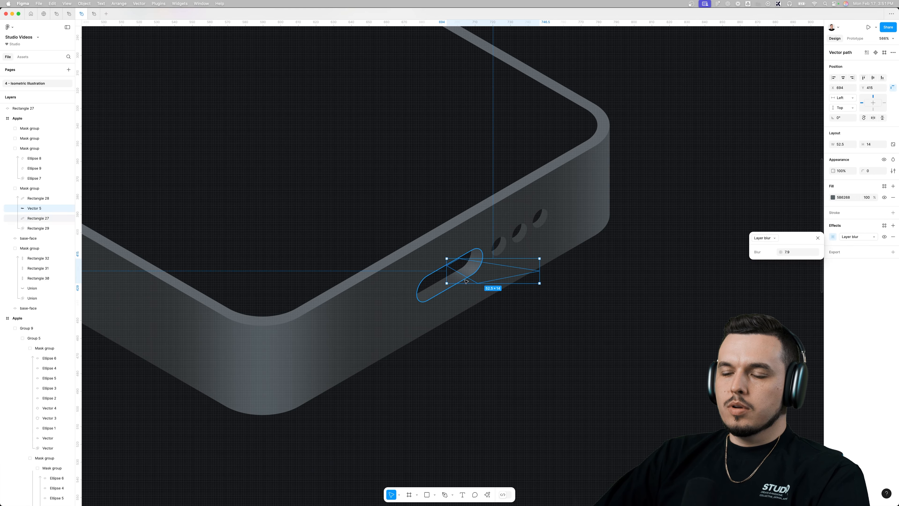
pyautogui.click(606, 301)
# Duplicate the port's inner wall rectangle and replace the copy's fill with a light grey CDCDCD inside stroke.
pyautogui.click(459, 276)
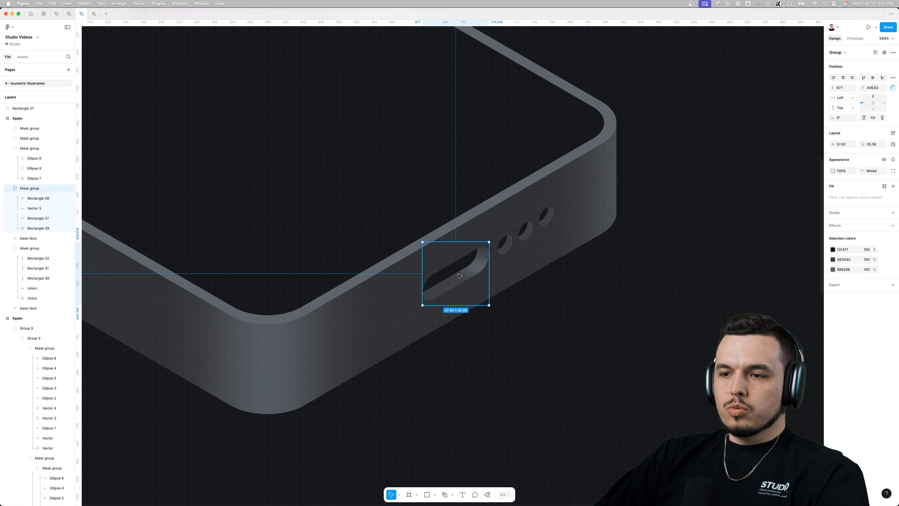
pyautogui.doubleClick(462, 278)
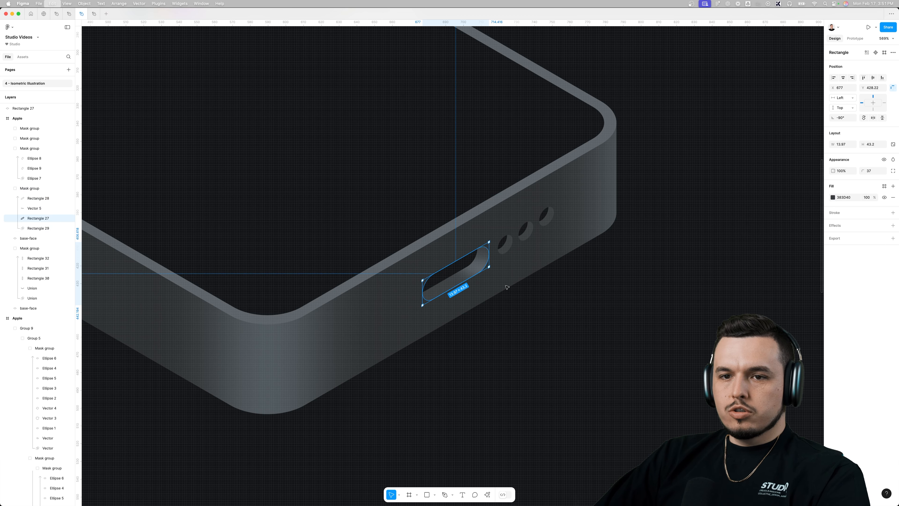
pyautogui.press('super+d')
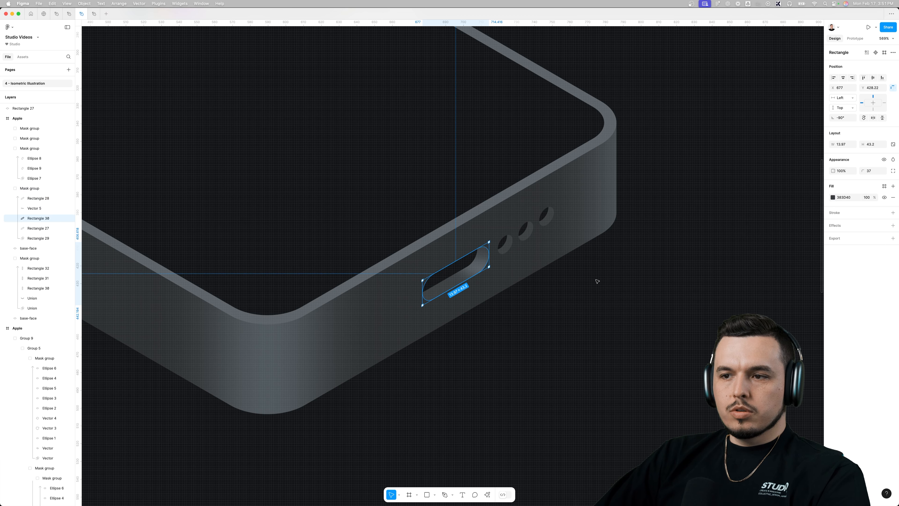
pyautogui.click(893, 212)
pyautogui.click(893, 197)
pyautogui.click(833, 211)
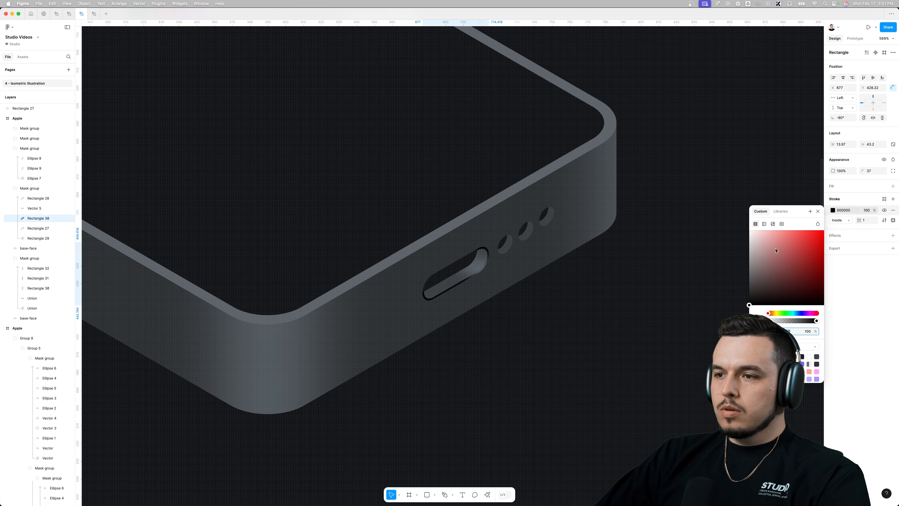
pyautogui.moveTo(757, 254); pyautogui.dragTo(748, 244)
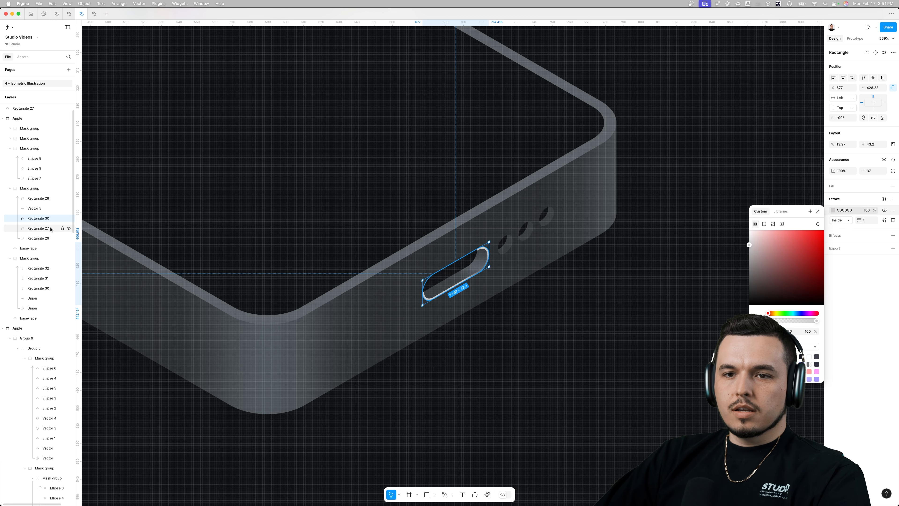
# Move the port outline to the top of its mask group and set its stroke weight to 0.2.
pyautogui.moveTo(27, 219); pyautogui.dragTo(36, 196)
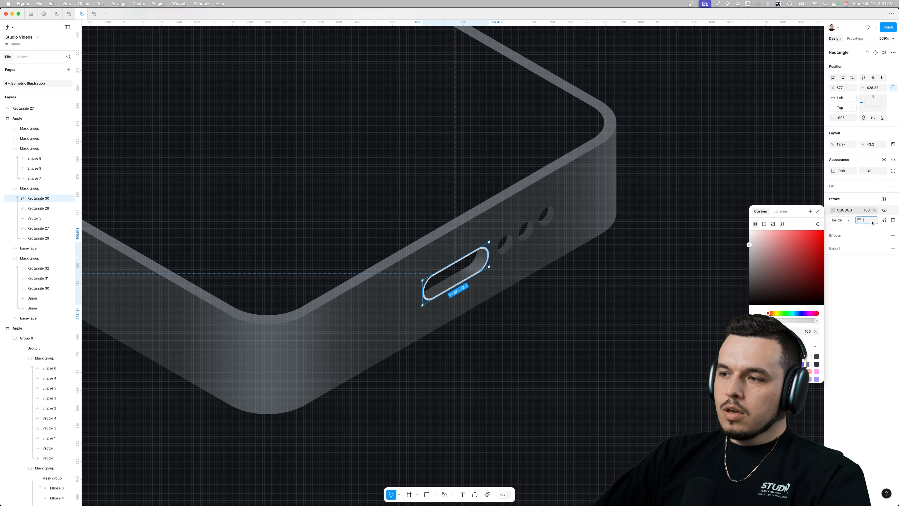
pyautogui.write('0.2')
pyautogui.press('Return')
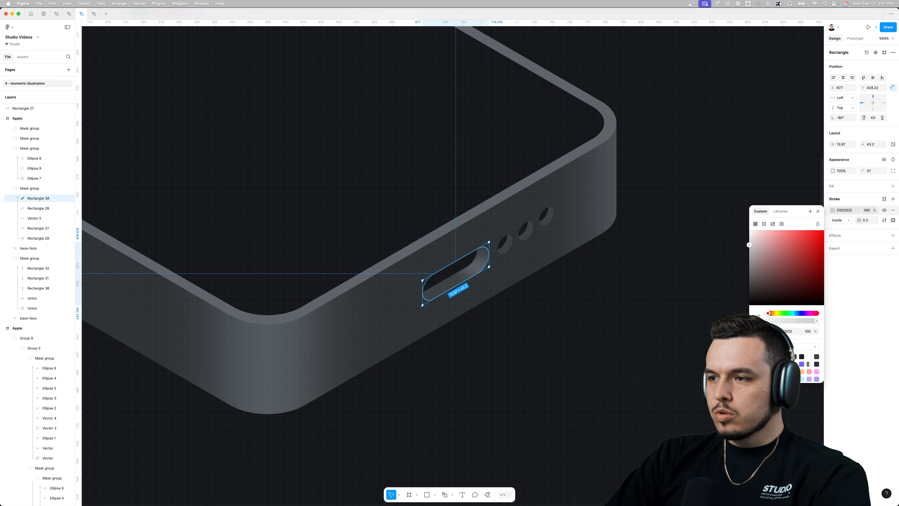
# Change the port outline's stroke to a linear gradient whose end stop is sampled from the side wall above the port.
pyautogui.click(764, 224)
pyautogui.click(461, 261)
pyautogui.scroll(5, 464, 262)
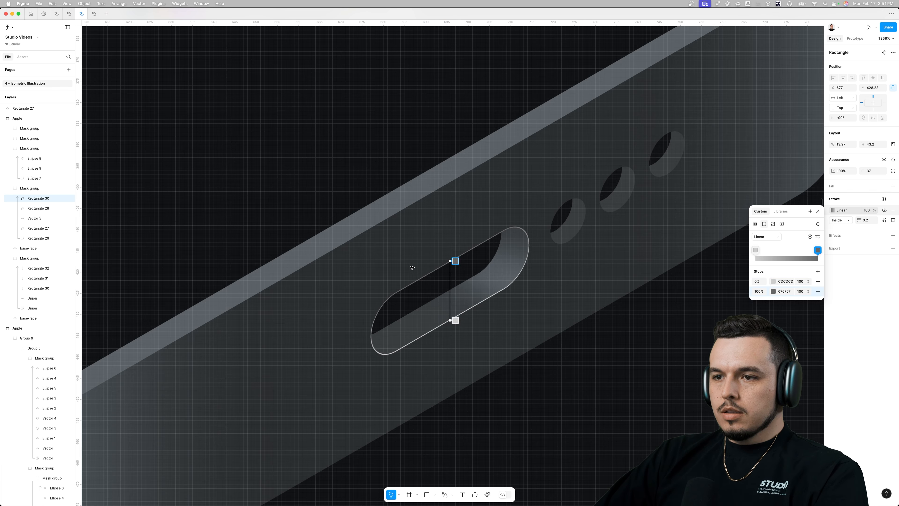
pyautogui.press('i')
pyautogui.click(462, 254)
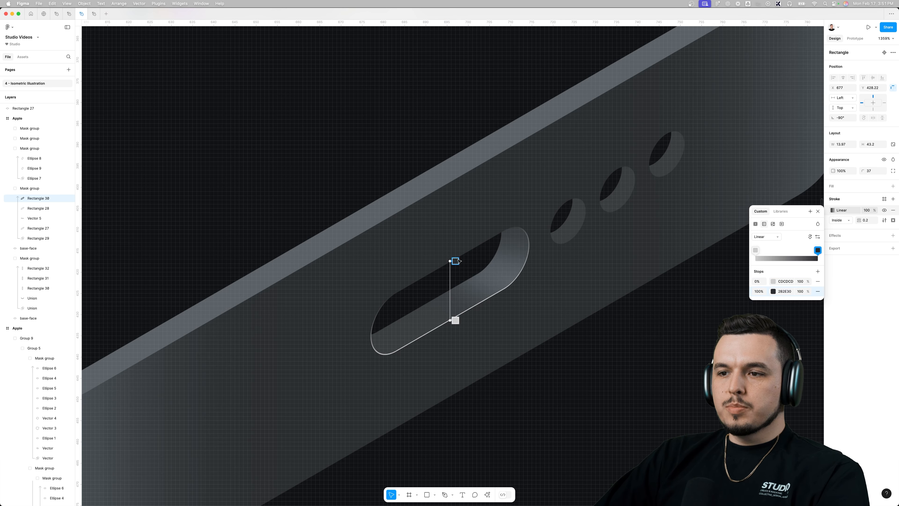
pyautogui.scroll(-5, 480, 238)
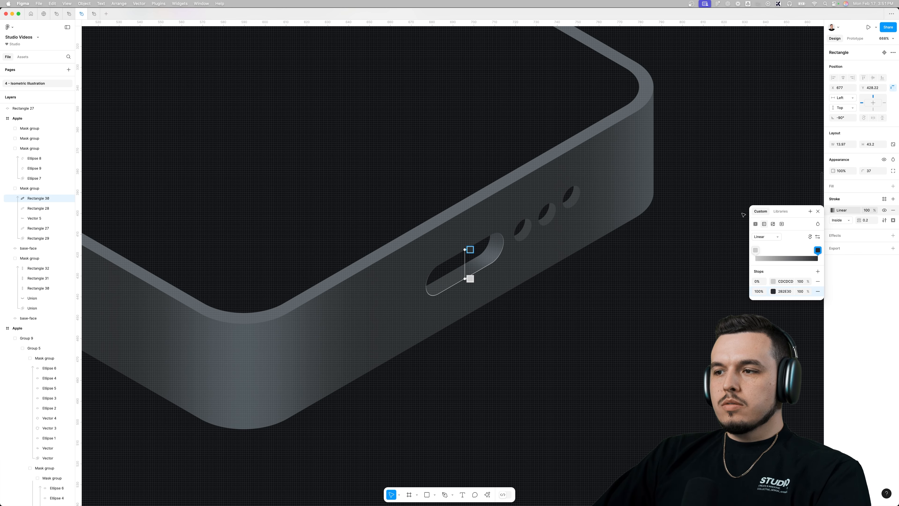
# Recolour the outline gradient's start stop with the blue-grey of the port highlight, lightened to 808C97.
pyautogui.click(773, 281)
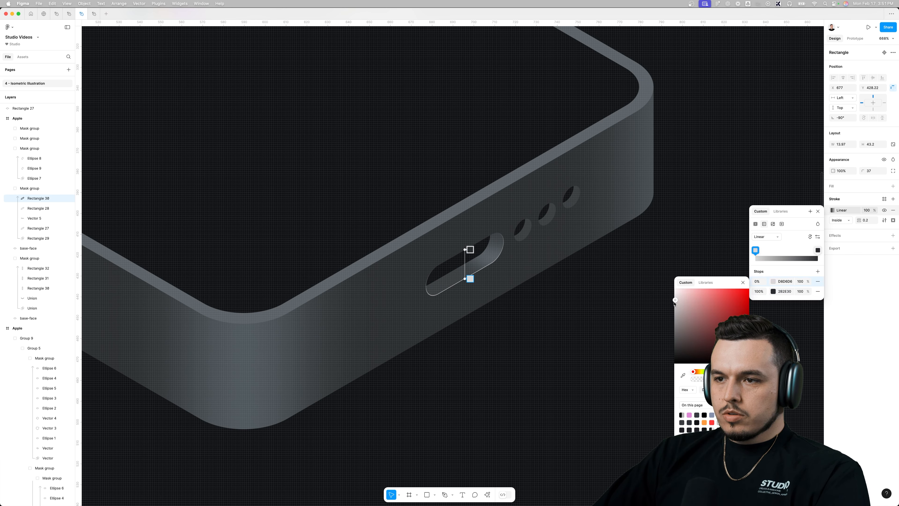
pyautogui.scroll(5, 483, 257)
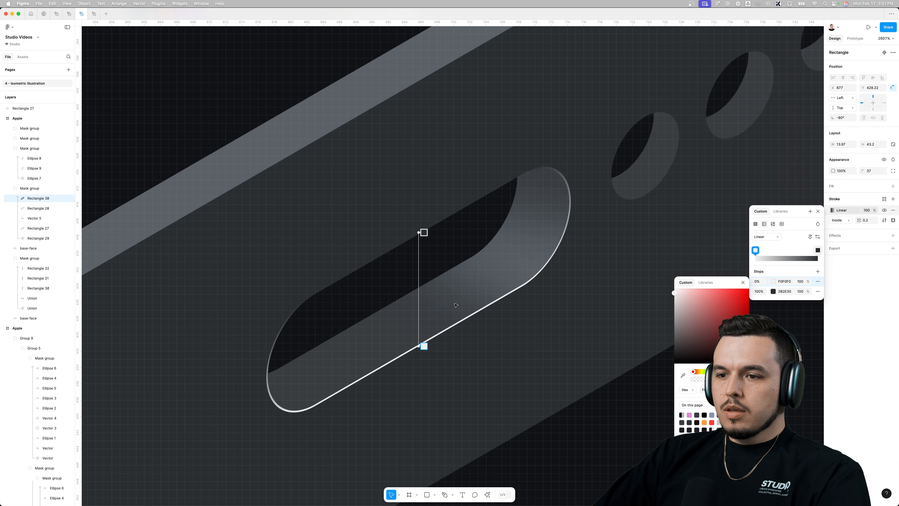
pyautogui.click(682, 376)
pyautogui.click(505, 250)
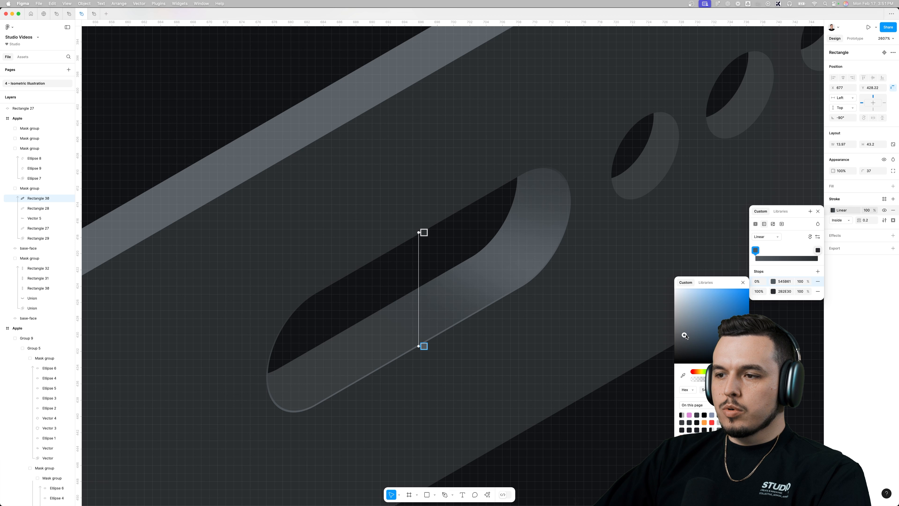
pyautogui.moveTo(685, 336); pyautogui.dragTo(686, 330)
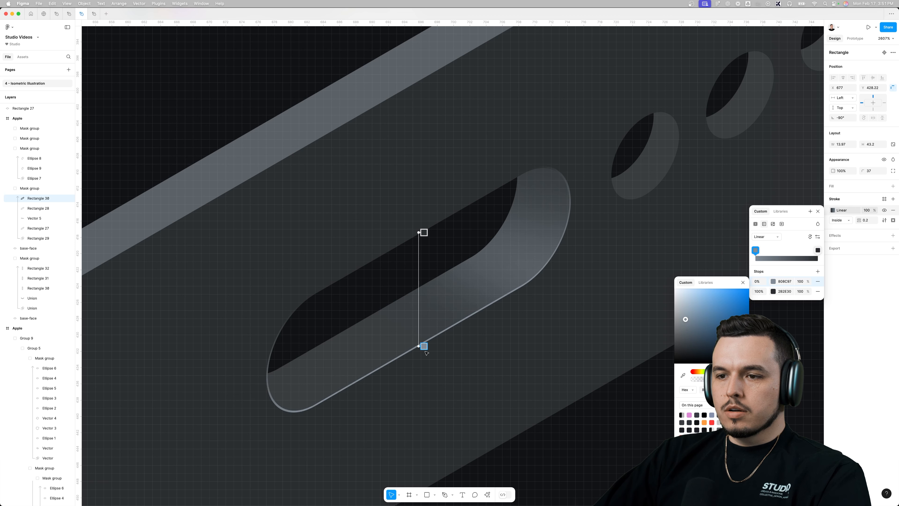
# Set the port outline's stroke weight to 0.5 and shift both gradient handles slightly outward.
pyautogui.moveTo(424, 346)
pyautogui.mouseDown()
pyautogui.moveTo(460, 332)
pyautogui.moveTo(422, 351)
pyautogui.mouseUp()
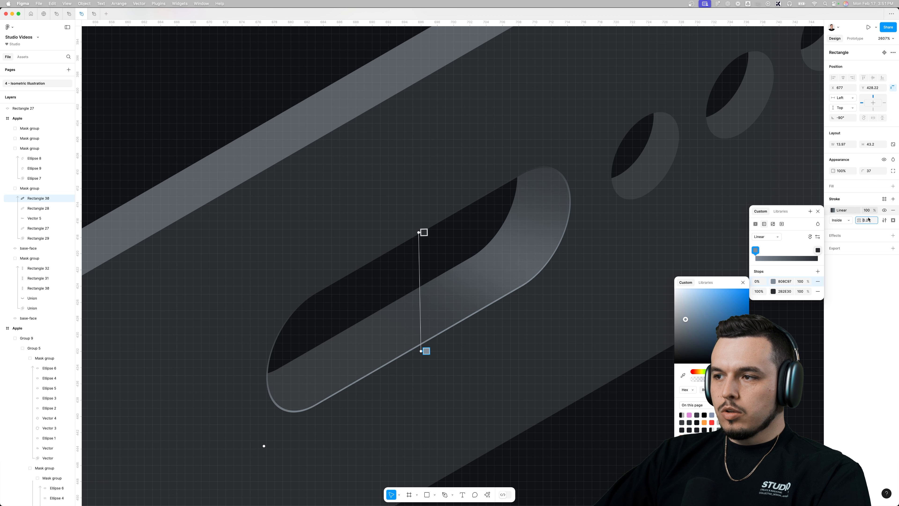
pyautogui.write('0.5')
pyautogui.press('Return')
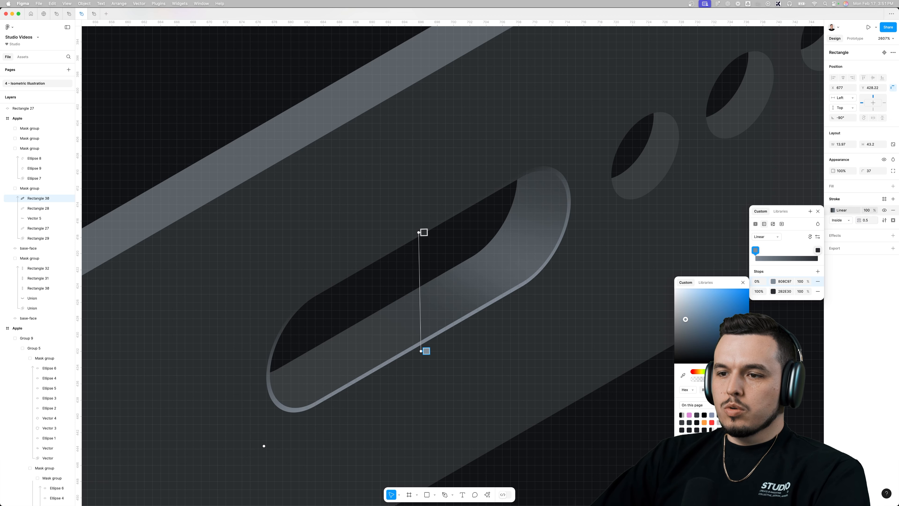
pyautogui.moveTo(424, 232); pyautogui.dragTo(419, 220)
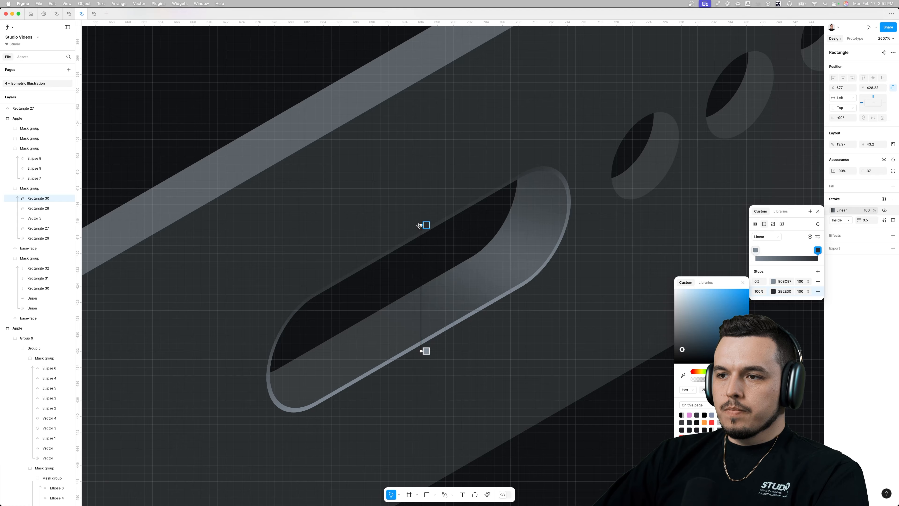
pyautogui.scroll(-6, 419, 227)
pyautogui.click(524, 336)
pyautogui.click(524, 336)
# Reduce the port outline's stroke weight to 0.3.
pyautogui.moveTo(524, 296); pyautogui.dragTo(517, 372)
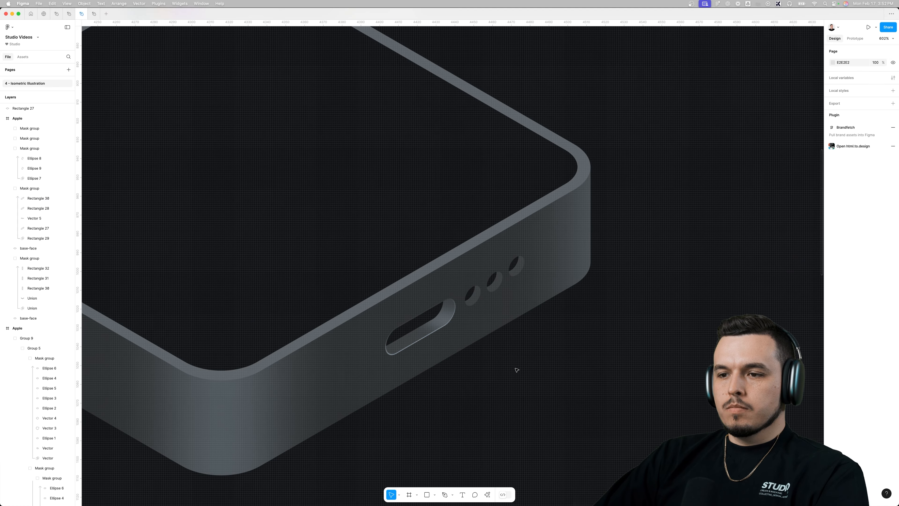
pyautogui.doubleClick(421, 326)
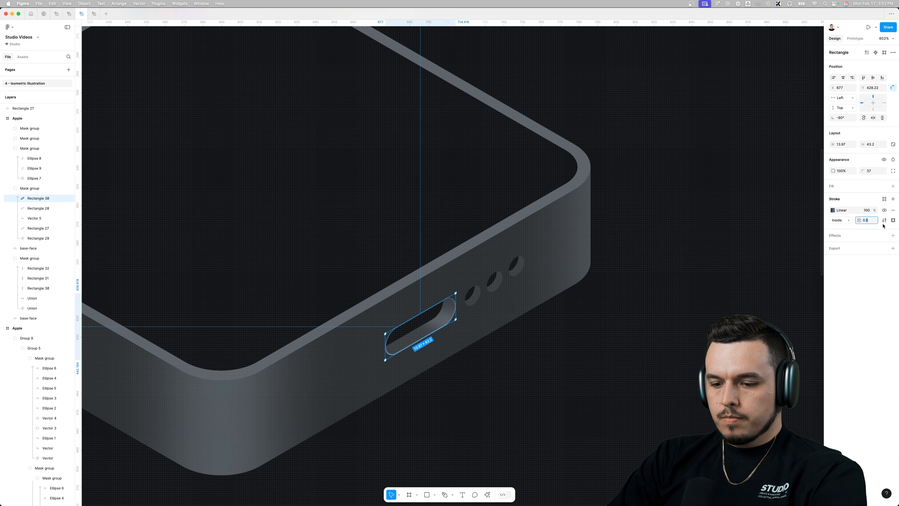
pyautogui.press('Escape')
# Copy the port's blurred highlight shape into the mask group of the hole nearest the port and shrink its outline to fit.
pyautogui.scroll(3, 518, 337)
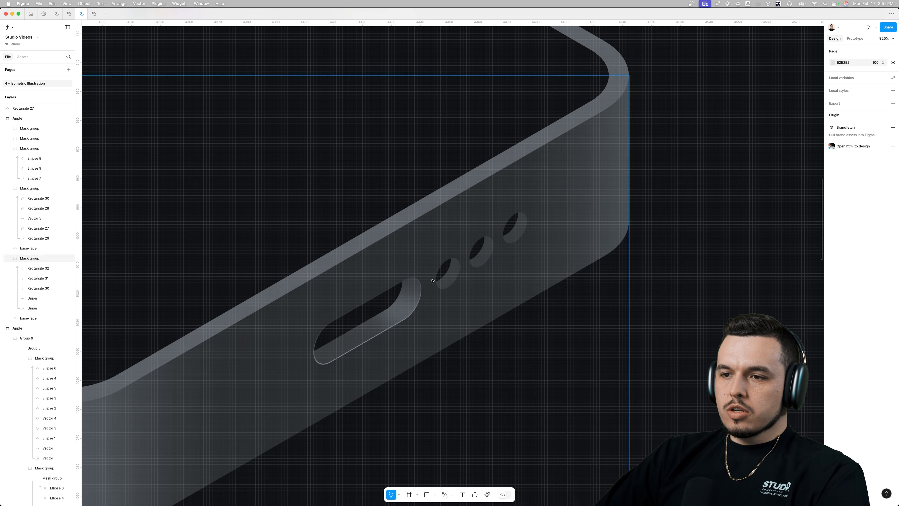
pyautogui.click(457, 307)
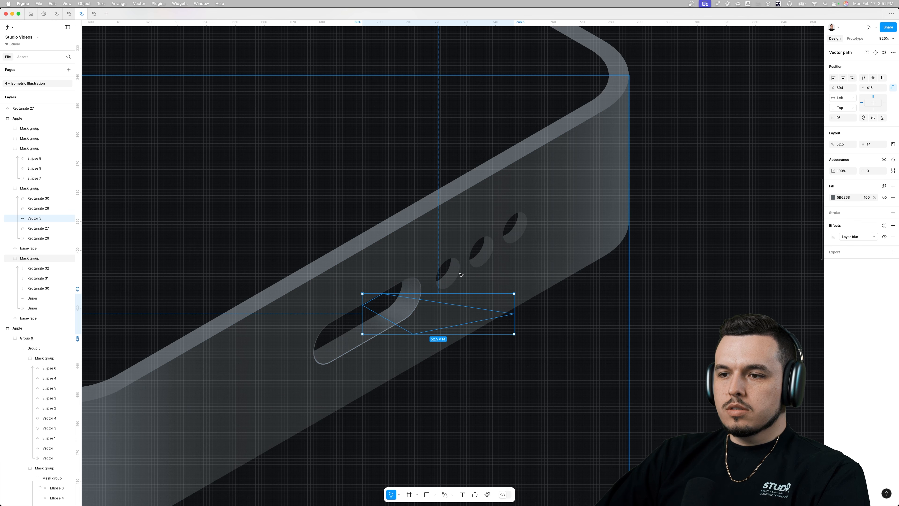
pyautogui.moveTo(422, 317); pyautogui.dragTo(491, 291)
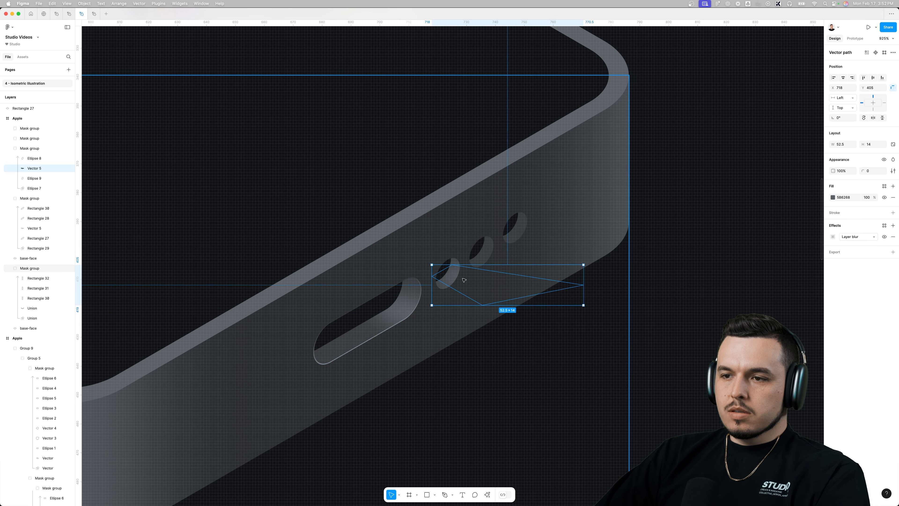
pyautogui.press('Return')
pyautogui.moveTo(451, 265); pyautogui.dragTo(444, 268)
pyautogui.moveTo(482, 305); pyautogui.dragTo(490, 299)
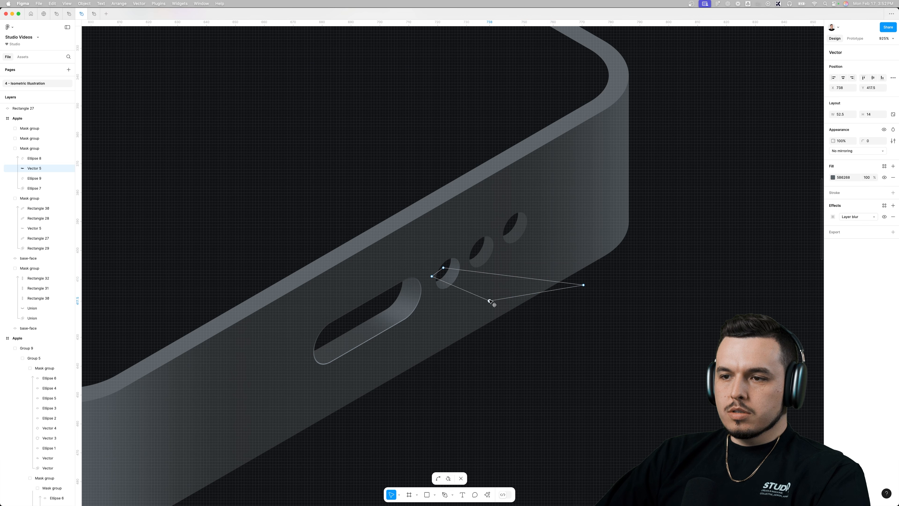
pyautogui.moveTo(583, 285); pyautogui.dragTo(525, 286)
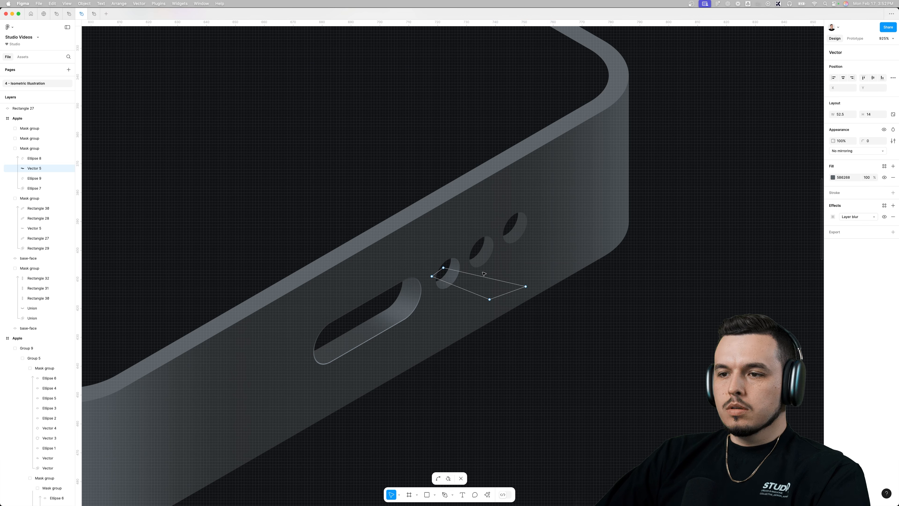
# Set the layer blur of the hole's highlight shape to 4.8.
pyautogui.click(832, 216)
pyautogui.moveTo(784, 232); pyautogui.dragTo(764, 231)
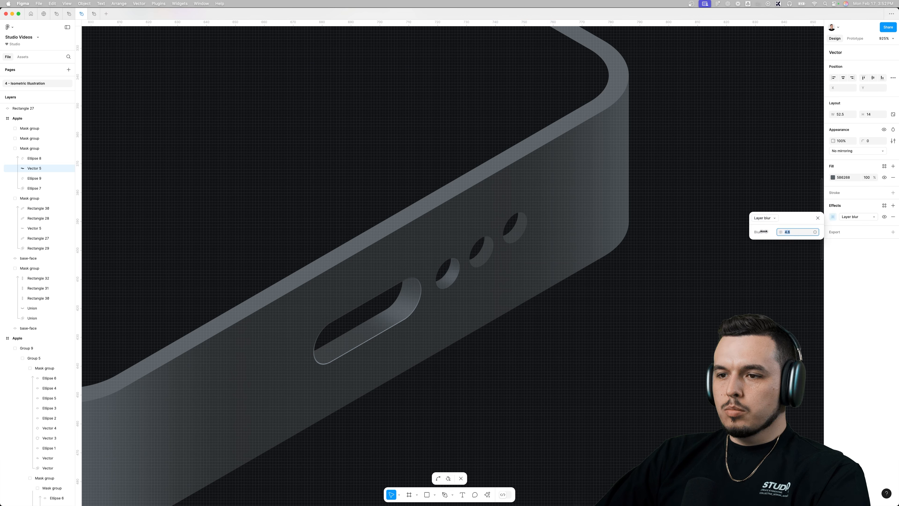
pyautogui.doubleClick(638, 365)
pyautogui.click(490, 309)
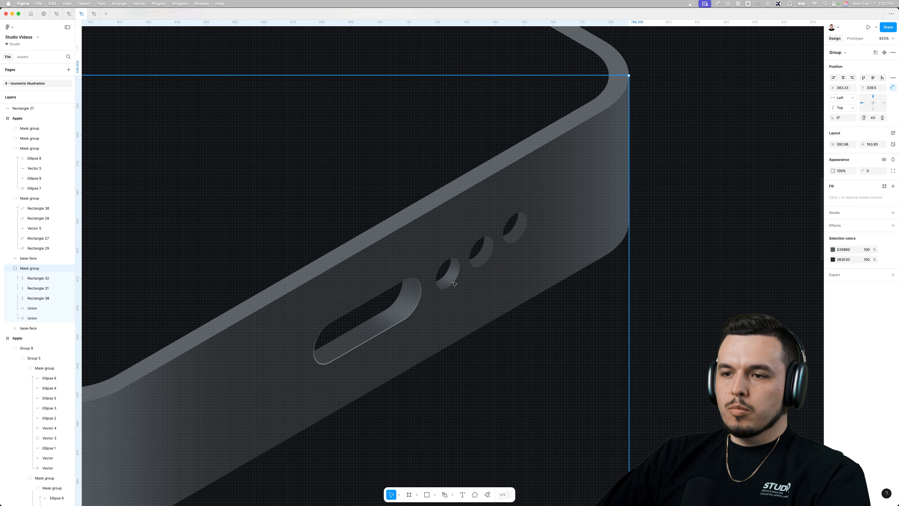
# Duplicate the hole's inner-wall ellipse, replace its fill with an inside stroke, and move it to the top of the hole's mask group.
pyautogui.doubleClick(456, 268)
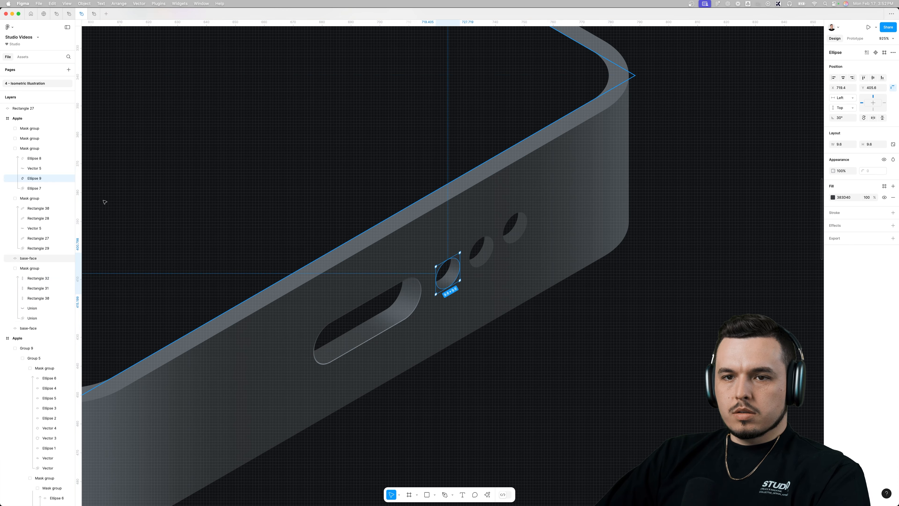
pyautogui.press('super+d')
pyautogui.click(893, 212)
pyautogui.click(893, 198)
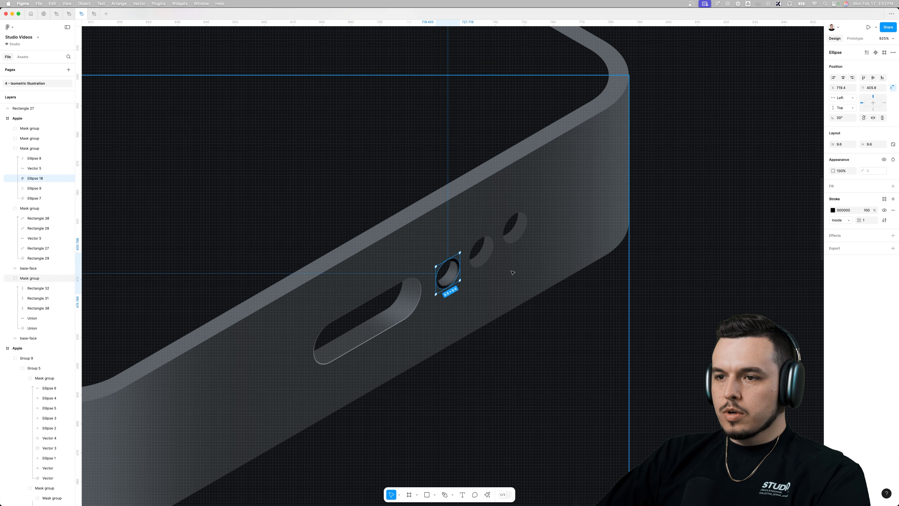
pyautogui.moveTo(33, 156); pyautogui.dragTo(33, 156)
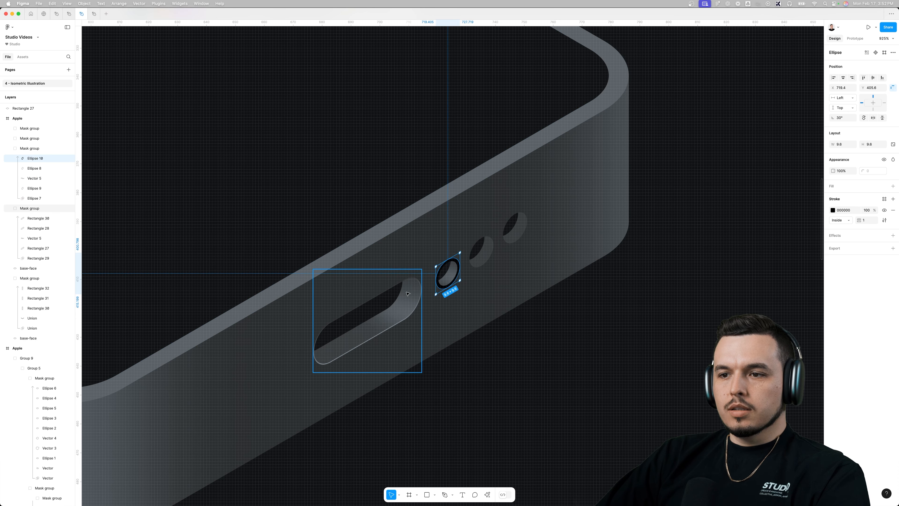
# Copy the port outline's properties and apply them to the stroked ellipse around the hole nearest the port.
pyautogui.keyDown('super'); pyautogui.click(412, 314); pyautogui.keyUp('super')
pyautogui.press('alt+super+c')
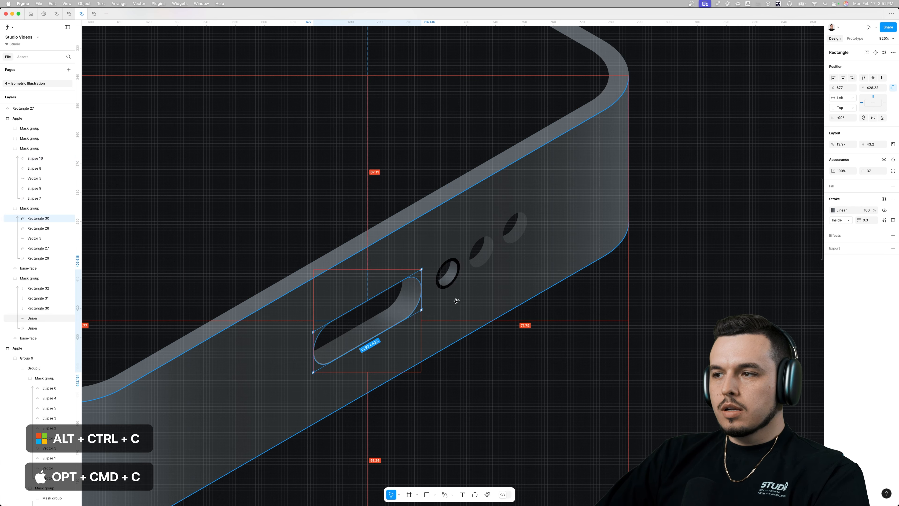
pyautogui.keyDown('super'); pyautogui.click(455, 280); pyautogui.keyUp('super')
pyautogui.press('alt+super+v')
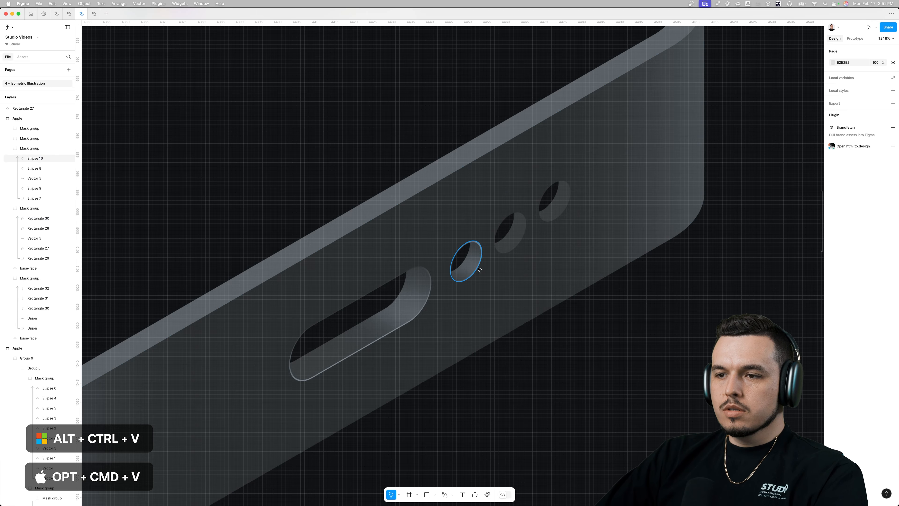
# Adjust the stroke gradient's handle on the hole outline to redirect its edge highlight.
pyautogui.keyDown('super'); pyautogui.click(479, 269); pyautogui.keyUp('super')
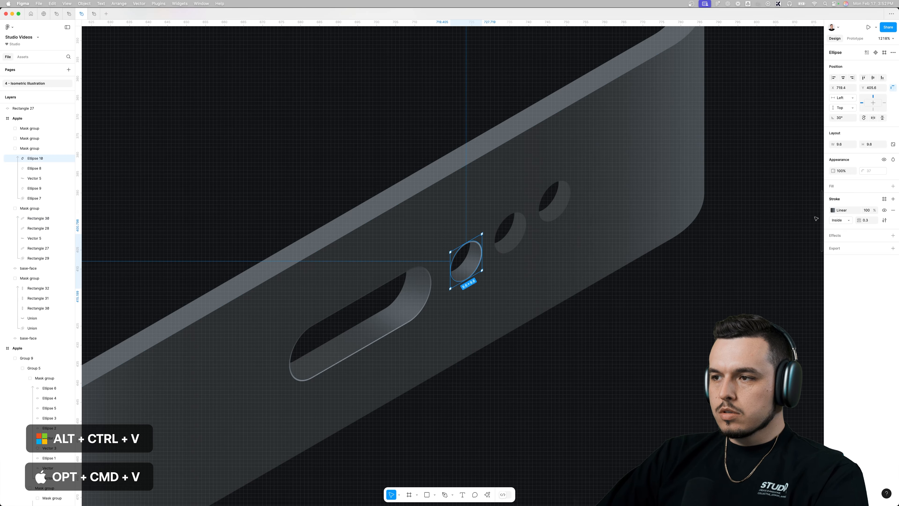
pyautogui.click(833, 210)
pyautogui.moveTo(479, 251)
pyautogui.mouseDown()
pyautogui.moveTo(478, 276)
pyautogui.moveTo(446, 263)
pyautogui.moveTo(444, 249)
pyautogui.moveTo(440, 259)
pyautogui.mouseUp()
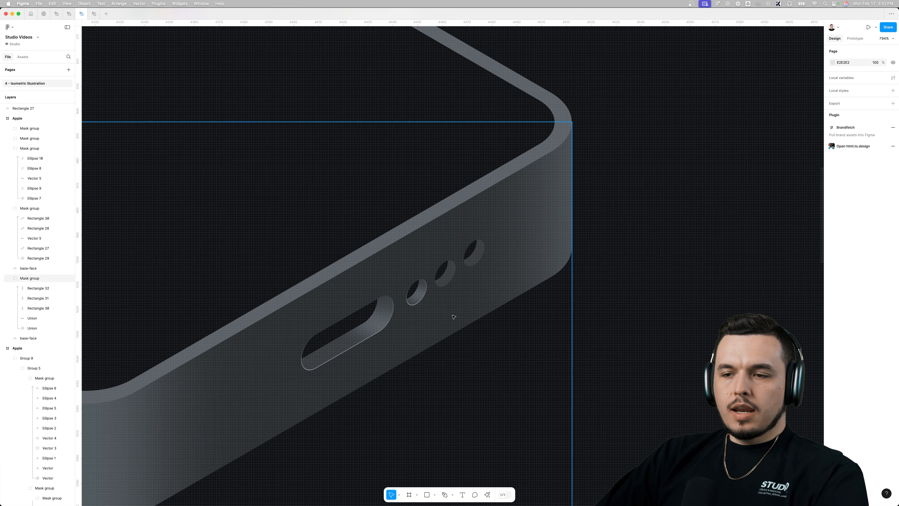
# Delete the two unfinished hole groups farther along the side wall.
pyautogui.click(445, 274)
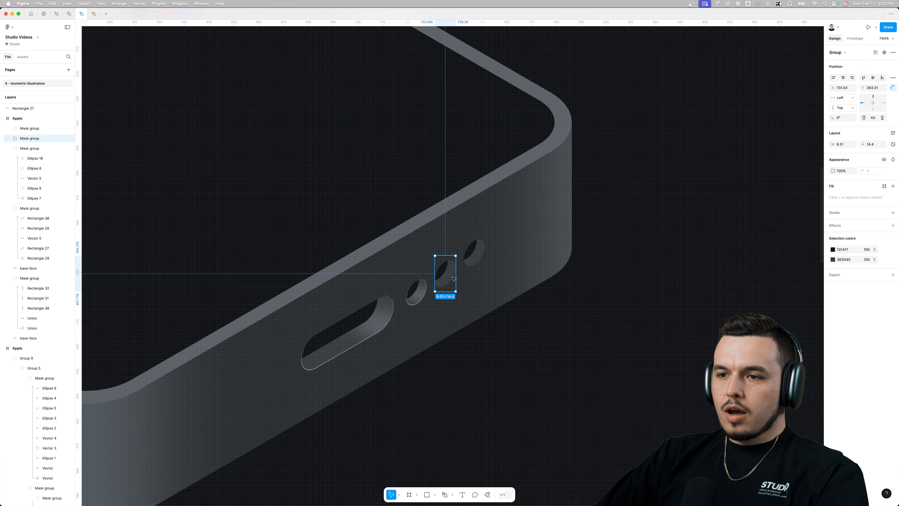
pyautogui.keyDown('shift'); pyautogui.click(472, 262); pyautogui.keyUp('shift')
pyautogui.press('Delete')
# Duplicate the finished hole group twice at equal spacing along the side wall to make a row of three.
pyautogui.click(417, 294)
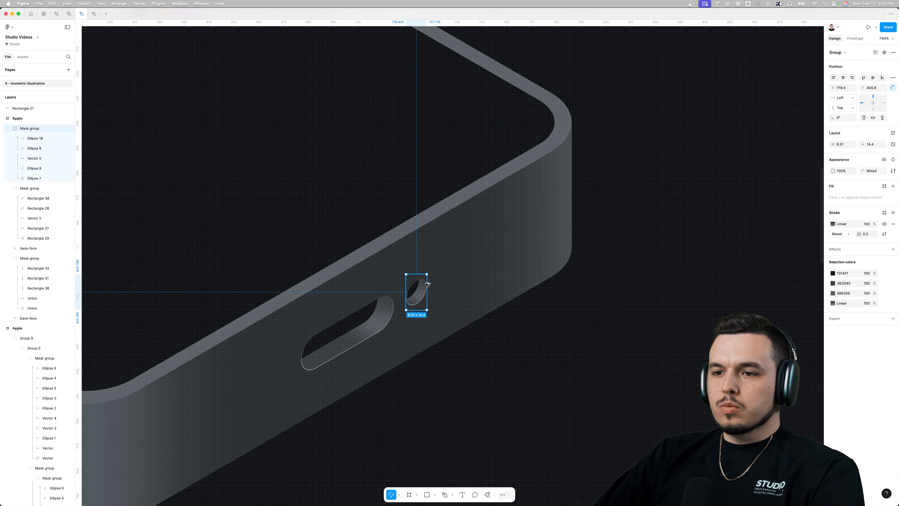
pyautogui.moveTo(417, 295); pyautogui.dragTo(449, 273)
pyautogui.hotkey('ctrl', 'd')
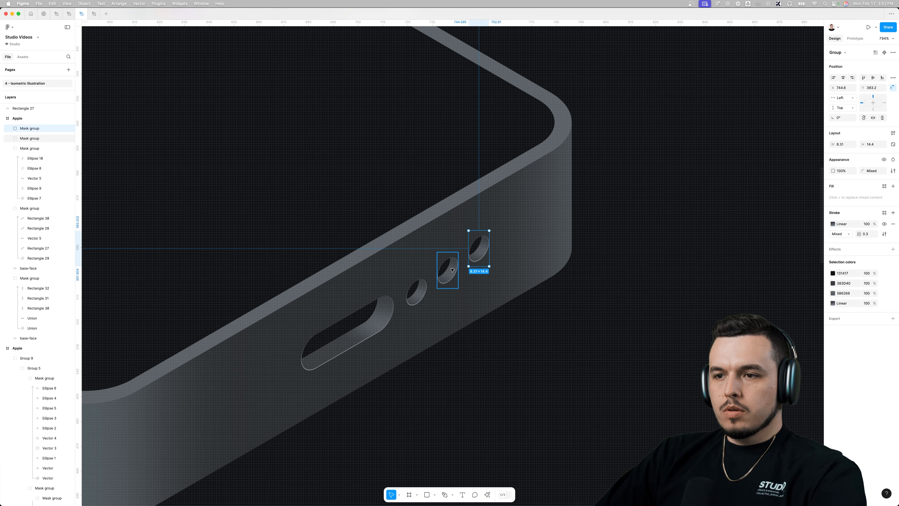
pyautogui.click(663, 257)
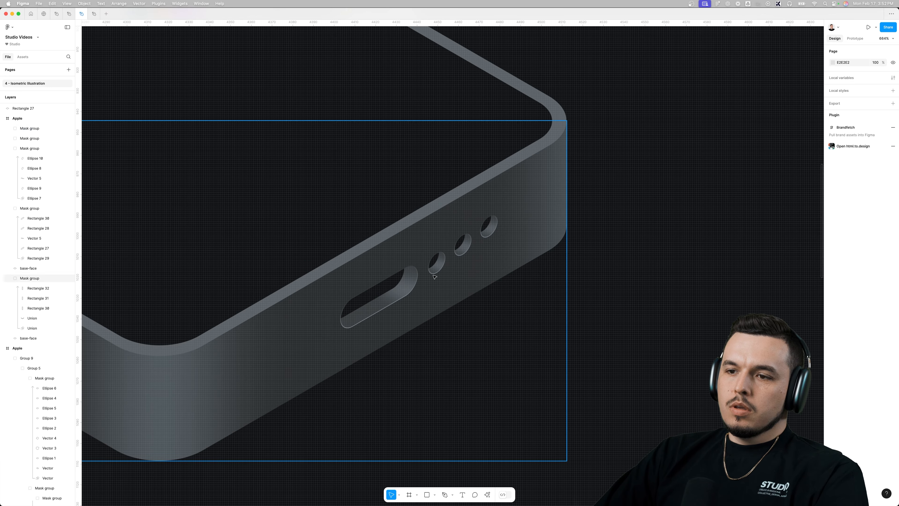
# Duplicate the rim's base face and fill the copy with bright blue 3FAAFF.
pyautogui.doubleClick(388, 304)
pyautogui.scroll(-3, 376, 248)
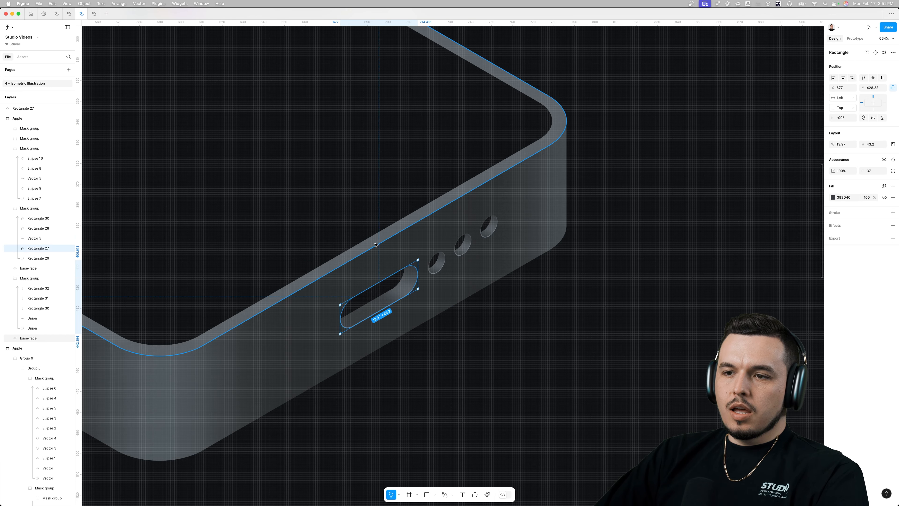
pyautogui.click(403, 252)
pyautogui.click(624, 267)
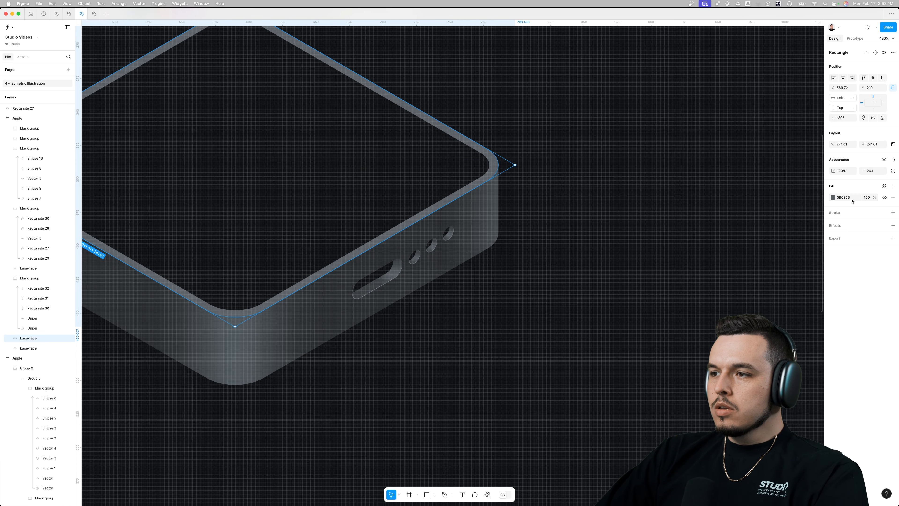
pyautogui.click(832, 198)
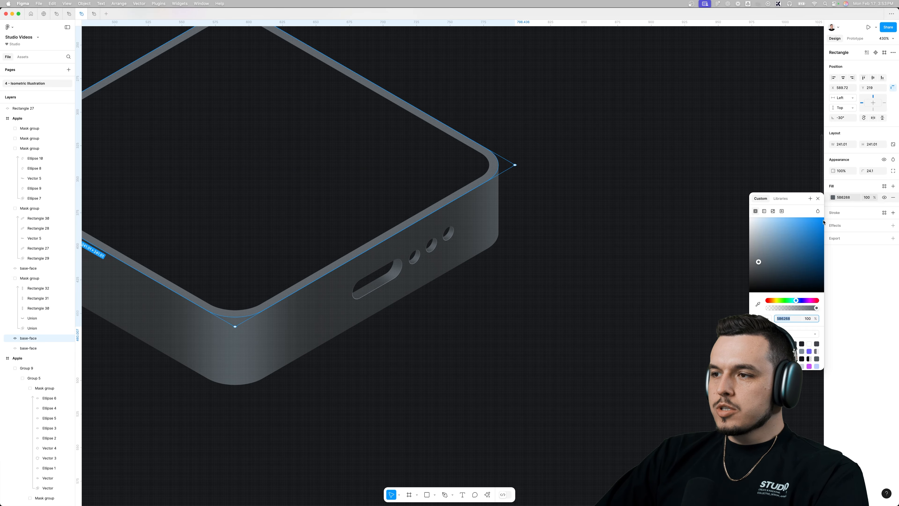
pyautogui.moveTo(810, 227); pyautogui.dragTo(805, 217)
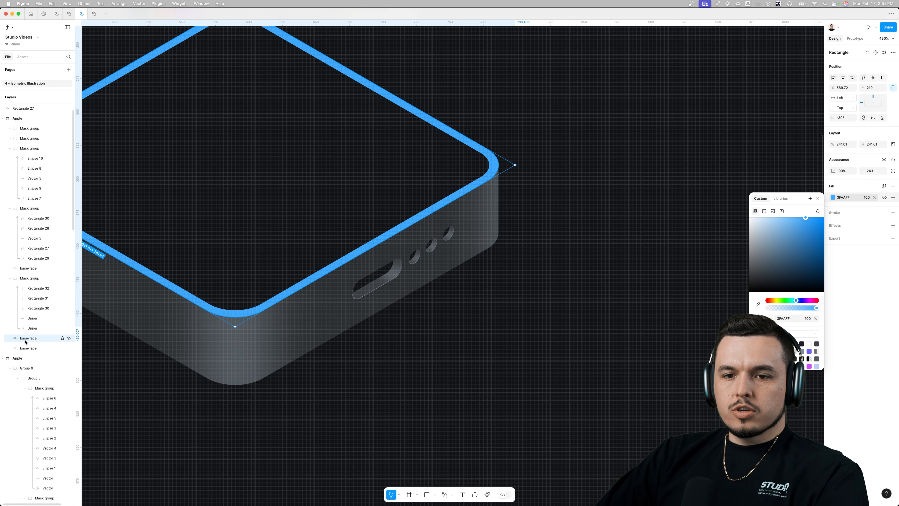
# Bring the blue face to the front at 30% opacity and place its edge along the port and holes as an alignment guide.
pyautogui.press('alt+super+bracketright')
pyautogui.press('3')
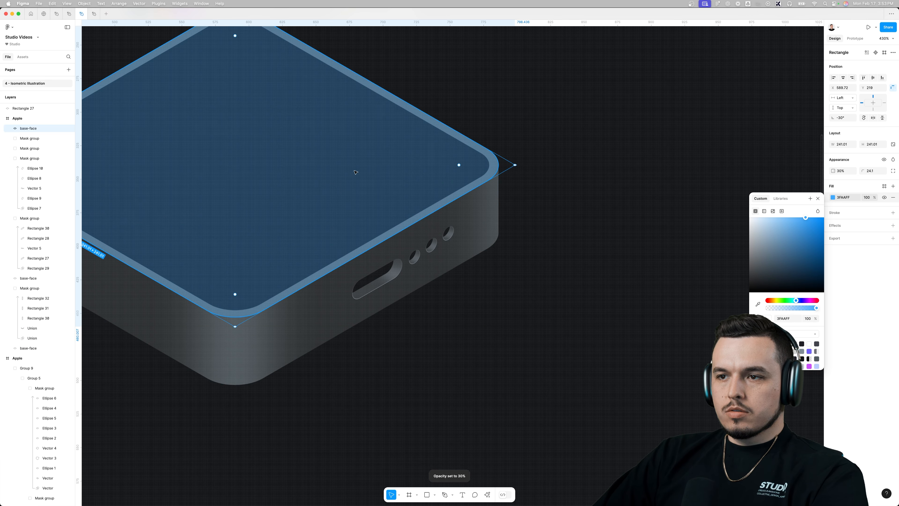
pyautogui.moveTo(355, 170); pyautogui.dragTo(359, 194)
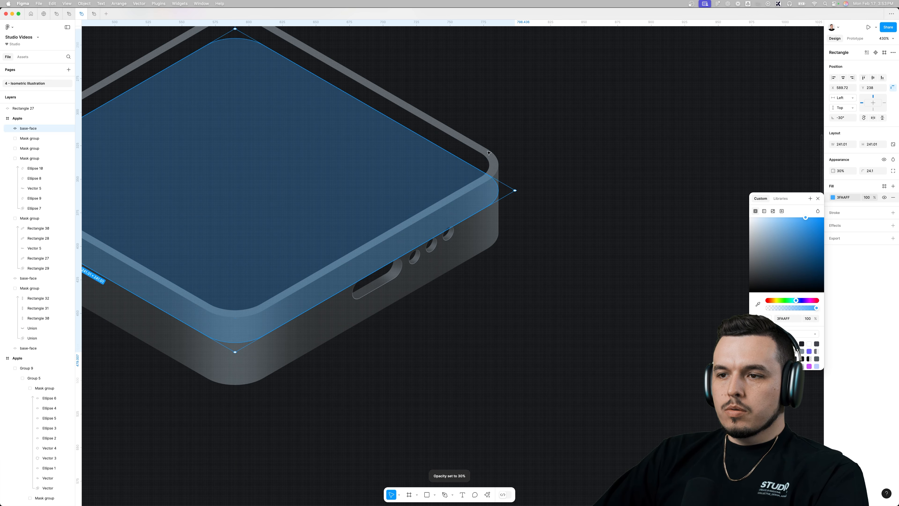
pyautogui.moveTo(472, 164); pyautogui.dragTo(482, 139)
# Shift the hole farthest from the port toward the guide's edge and turn off snapping to the pixel grid.
pyautogui.scroll(10, 420, 266)
pyautogui.click(559, 82)
pyautogui.moveTo(559, 83); pyautogui.dragTo(559, 94)
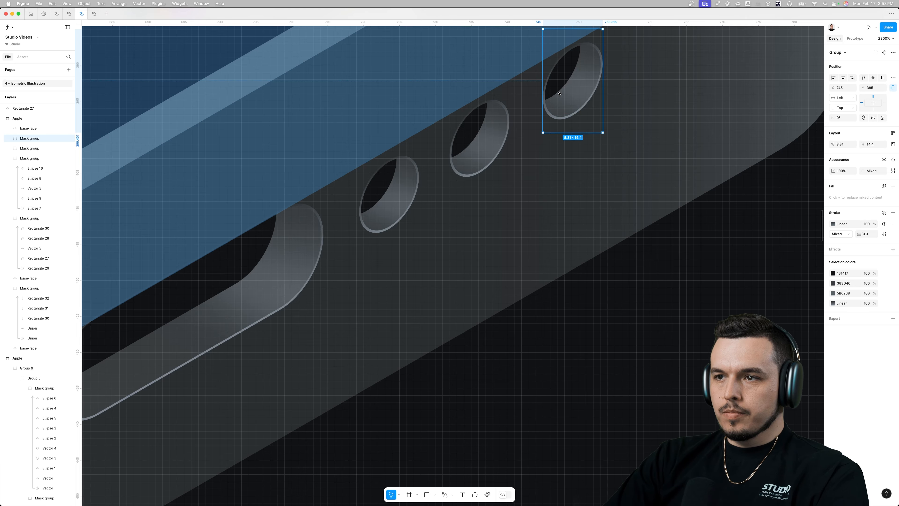
pyautogui.press('shift+super+apostrophe')
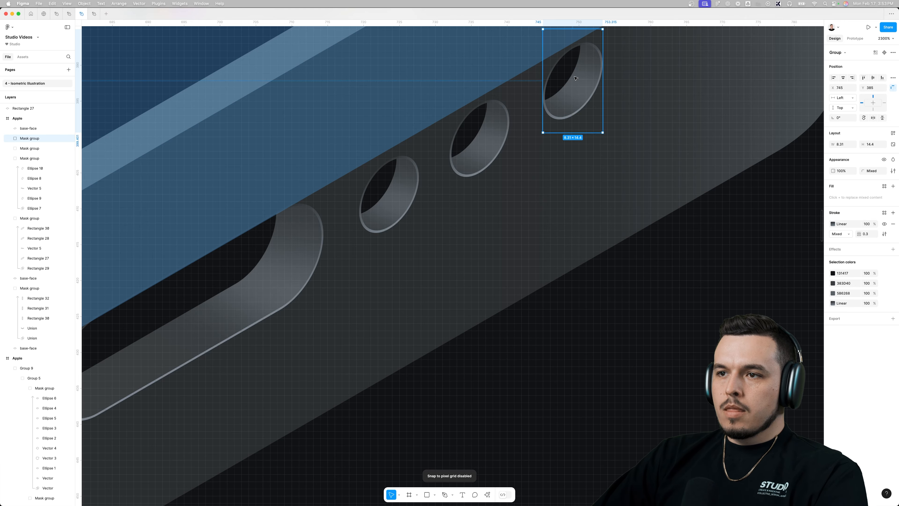
# Delete the blue alignment guide.
pyautogui.scroll(-10, 575, 80)
pyautogui.click(585, 72)
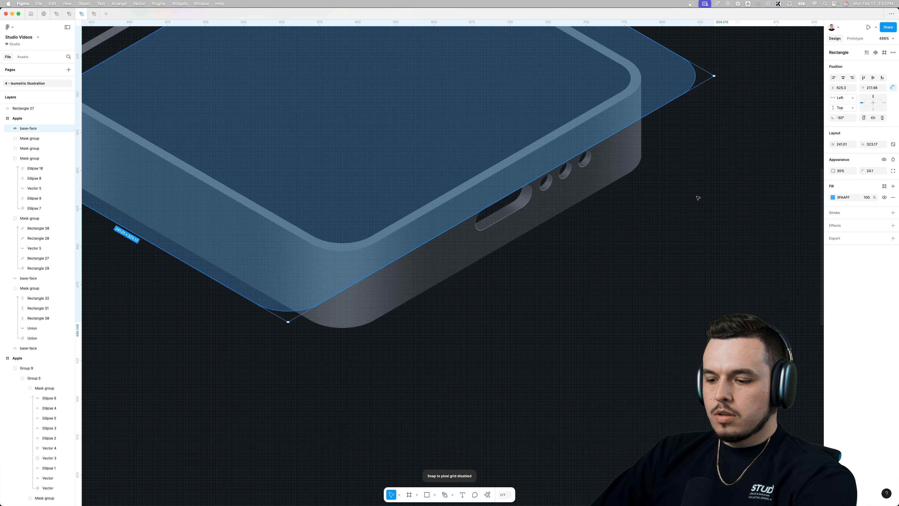
pyautogui.press('Delete')
pyautogui.scroll(5, 674, 241)
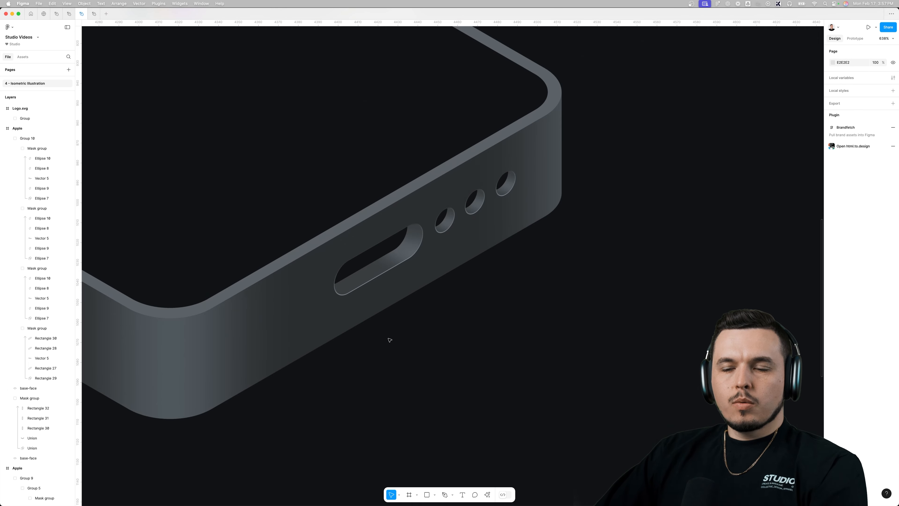
pyautogui.keyDown('super'); pyautogui.click(371, 262); pyautogui.keyUp('super')
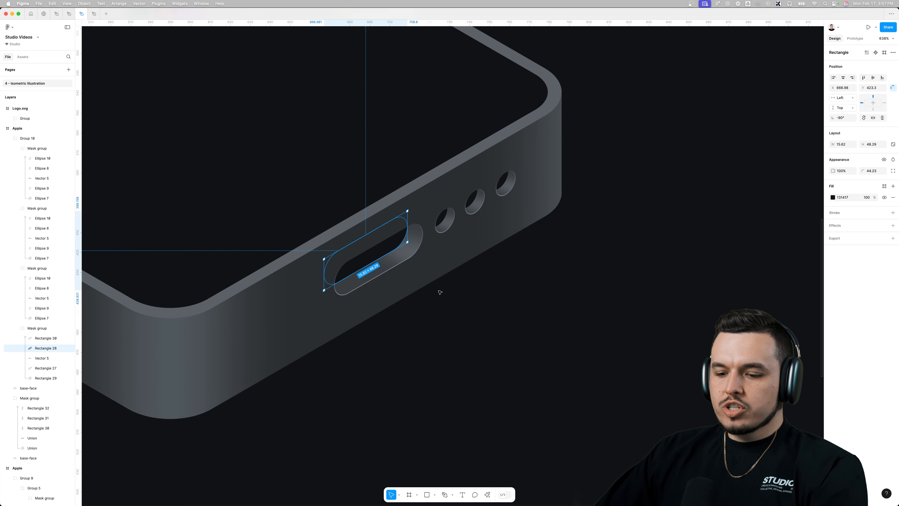
pyautogui.click(562, 335)
pyautogui.scroll(-4, 515, 301)
pyautogui.scroll(6, 456, 274)
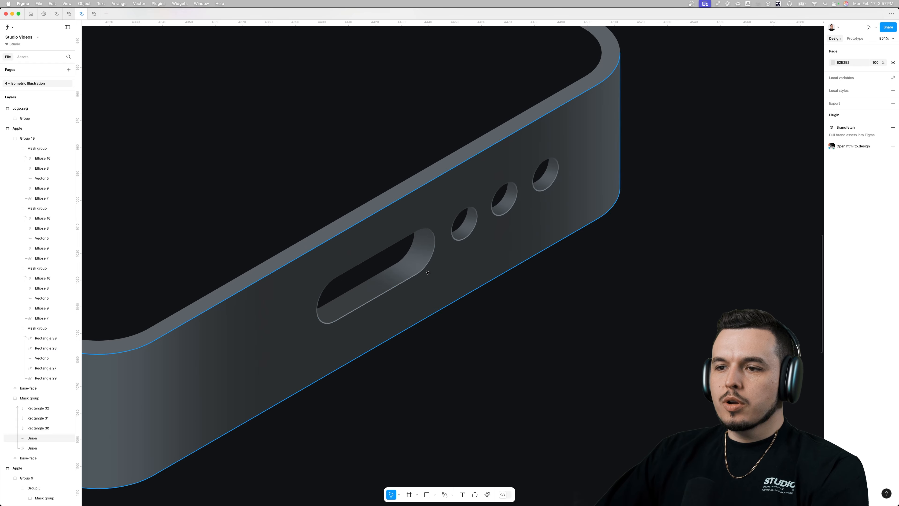
# Duplicate the port's blurred highlight shape over the port's lower-left end and fill the copy with the dark recess colour 131417.
pyautogui.keyDown('super'); pyautogui.click(395, 261); pyautogui.keyUp('super')
pyautogui.keyDown('super'); pyautogui.click(408, 269); pyautogui.keyUp('super')
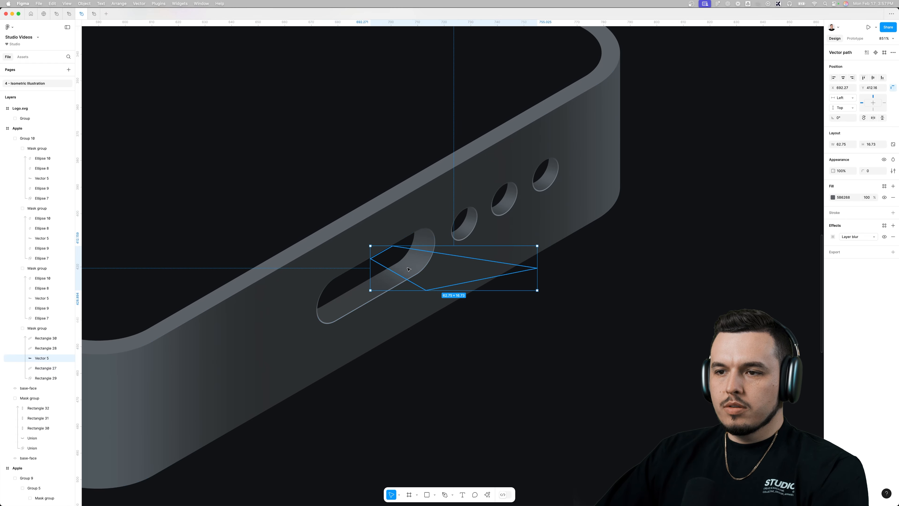
pyautogui.moveTo(405, 284); pyautogui.dragTo(332, 317)
pyautogui.press('i')
pyautogui.click(387, 252)
# Increase the dark shape's layer blur and duplicate it over the upper-right end of the port.
pyautogui.click(833, 237)
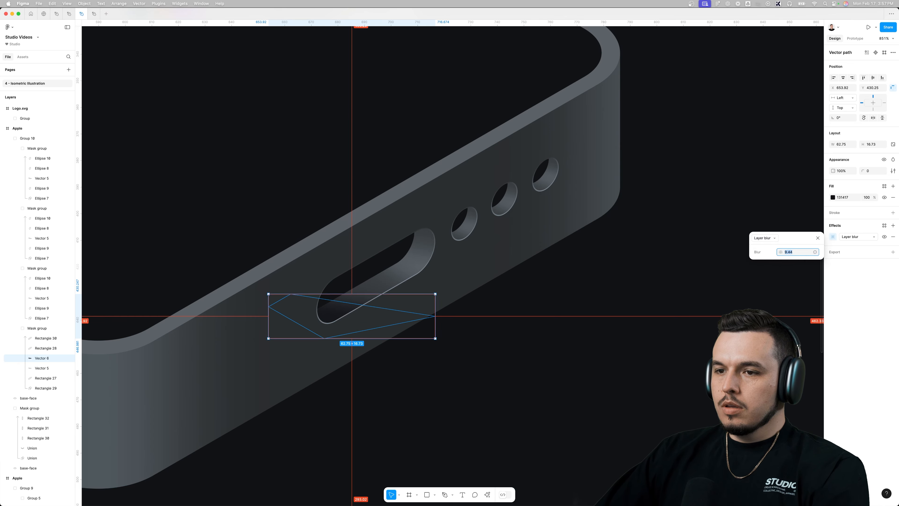
pyautogui.moveTo(780, 251); pyautogui.dragTo(800, 249)
pyautogui.moveTo(350, 311); pyautogui.dragTo(444, 221)
pyautogui.scroll(-5, 464, 244)
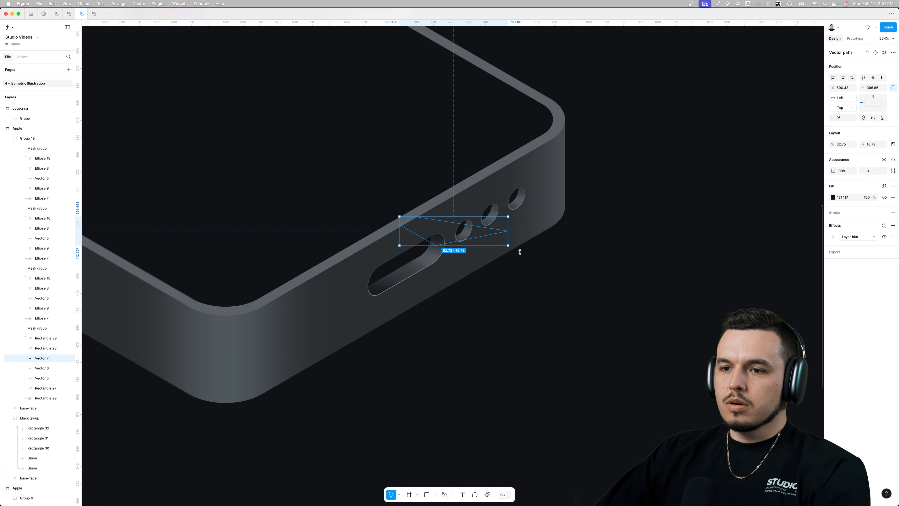
# Add dark blurred shading shapes in 131417 at both ends of the first round hole beside the slot.
pyautogui.click(644, 263)
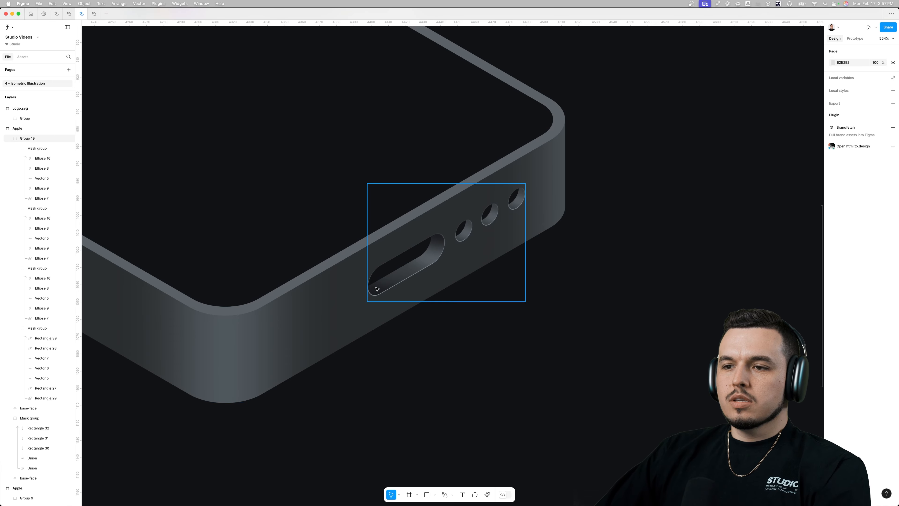
pyautogui.scroll(2, 431, 261)
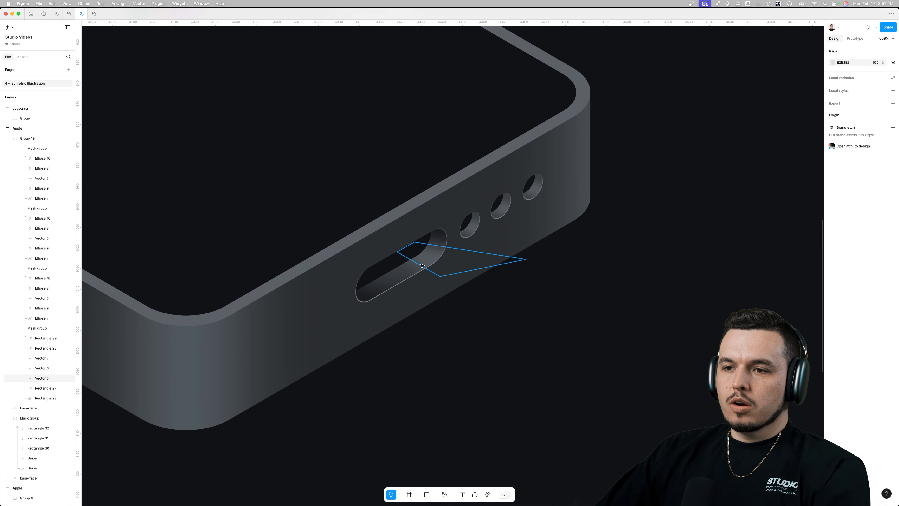
pyautogui.keyDown('super'); pyautogui.click(444, 257); pyautogui.keyUp('super')
pyautogui.moveTo(445, 256); pyautogui.dragTo(422, 271)
pyautogui.click(346, 306)
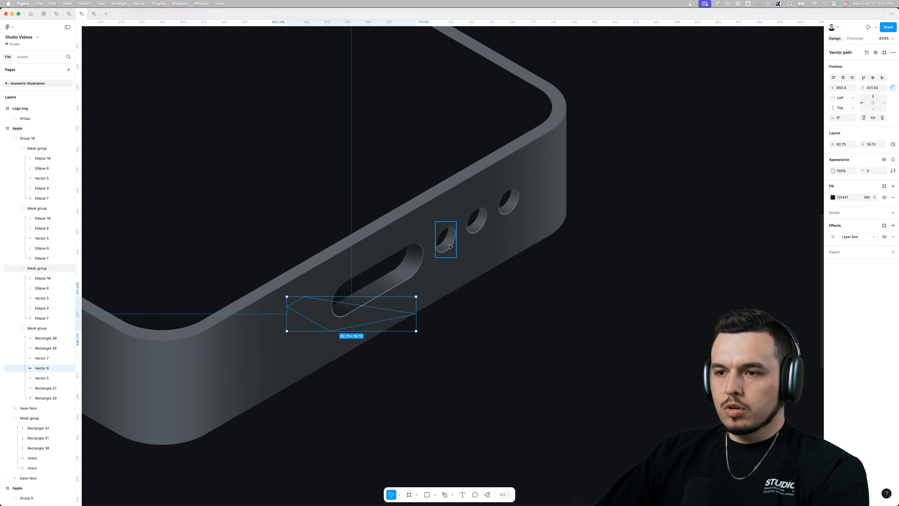
pyautogui.keyDown('super'); pyautogui.click(452, 237); pyautogui.keyUp('super')
pyautogui.moveTo(450, 244); pyautogui.dragTo(457, 218)
pyautogui.press('i')
pyautogui.click(338, 305)
pyautogui.scroll(5, 466, 233)
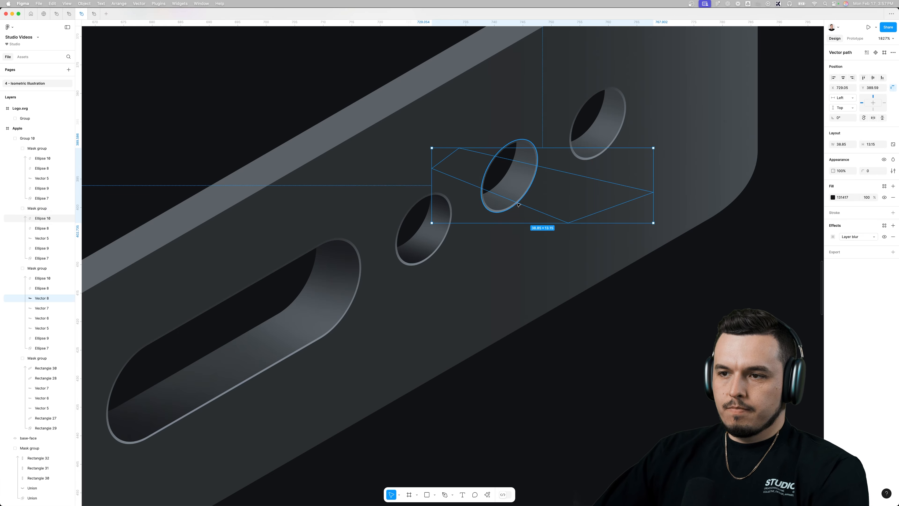
# Copy the first round hole's two dark blurred shading shapes into the mask groups of the second and third holes.
pyautogui.click(431, 275)
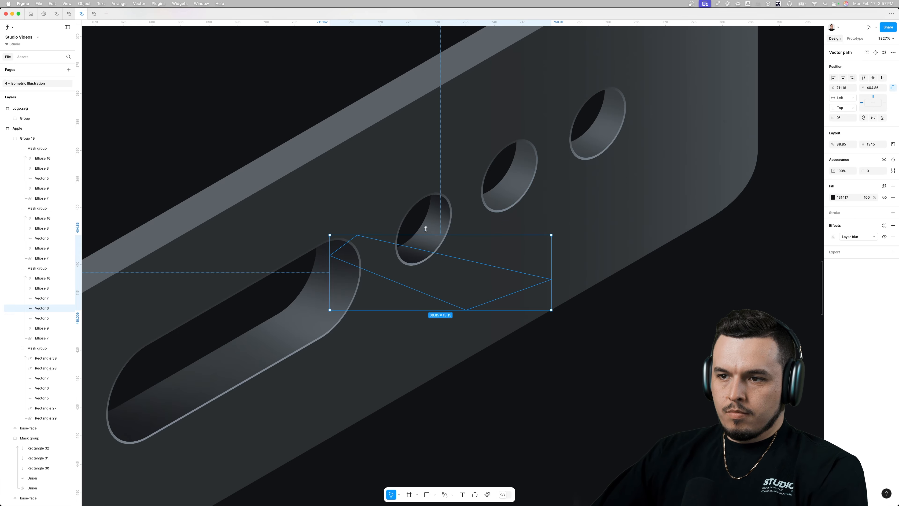
pyautogui.keyDown('shift'); pyautogui.click(441, 210); pyautogui.keyUp('shift')
pyautogui.keyDown('super'); pyautogui.click(507, 194); pyautogui.keyUp('super')
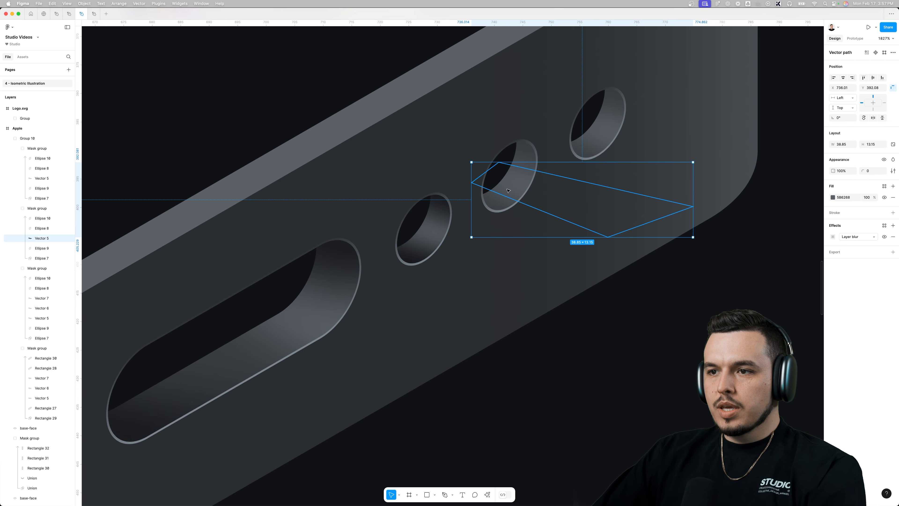
pyautogui.click(498, 200)
pyautogui.press('super+v')
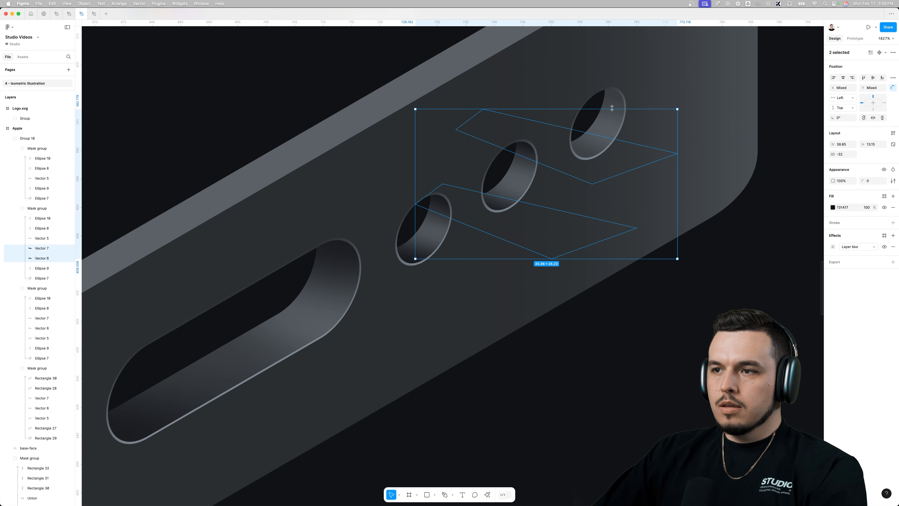
pyautogui.keyDown('super'); pyautogui.click(606, 122); pyautogui.keyUp('super')
pyautogui.press('super+v')
pyautogui.scroll(-10, 632, 175)
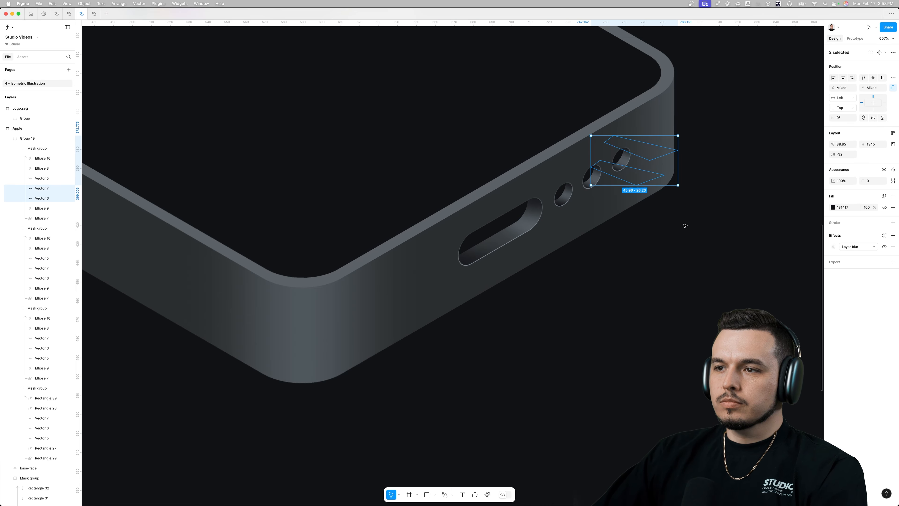
pyautogui.click(685, 225)
pyautogui.scroll(-8, 685, 225)
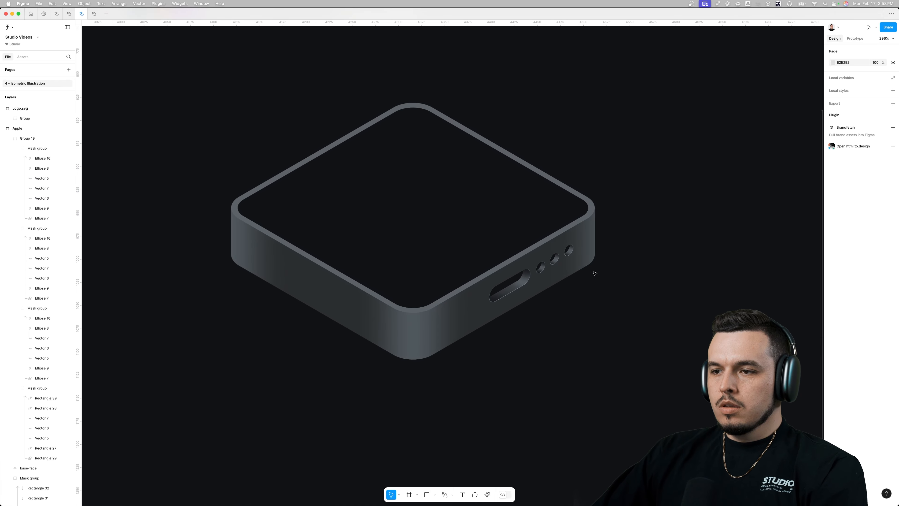
# Duplicate the three round hole groups to the other side of the slot, toward the device's front corner.
pyautogui.scroll(8, 539, 292)
pyautogui.doubleClick(543, 240)
pyautogui.keyDown('shift'); pyautogui.click(572, 224); pyautogui.keyUp('shift')
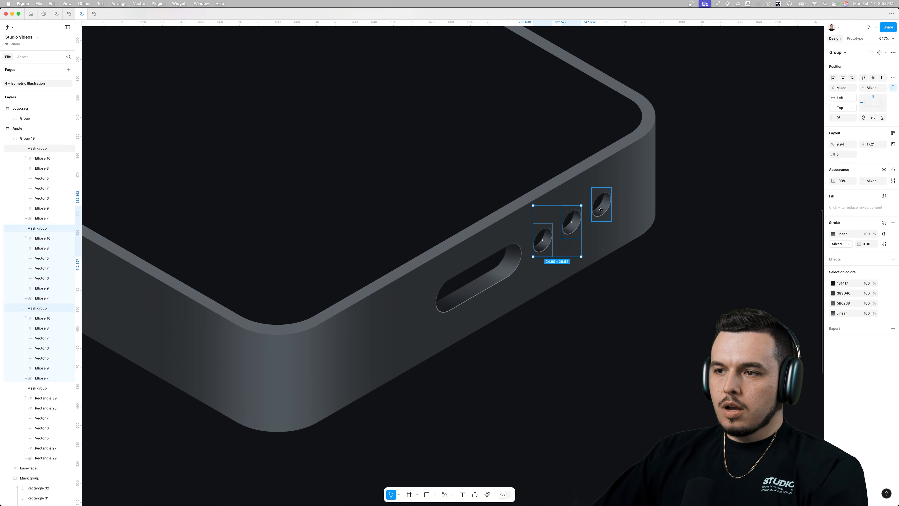
pyautogui.keyDown('shift'); pyautogui.click(600, 209); pyautogui.keyUp('shift')
pyautogui.moveTo(574, 226); pyautogui.dragTo(390, 338)
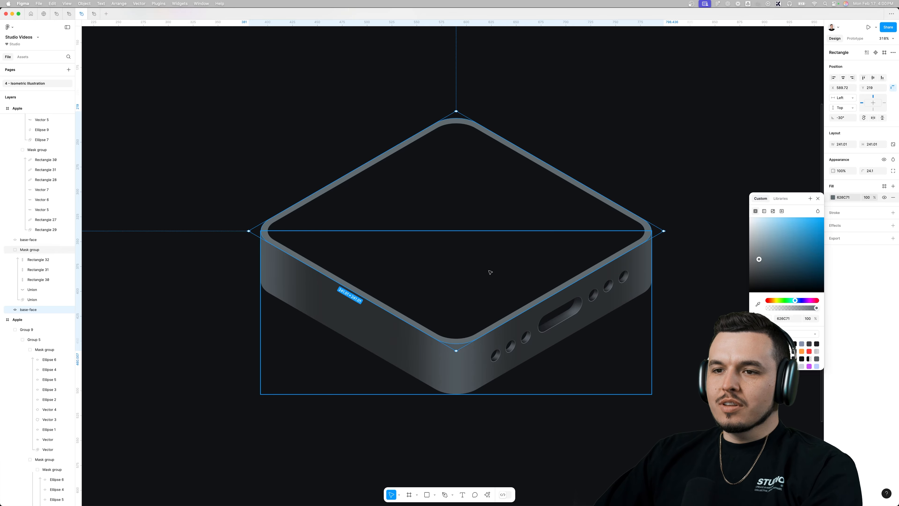
# Start the Brandfetch plugin from the empty canvas beside the frame and open the Apple brand's logos.
pyautogui.scroll(-5, 487, 270)
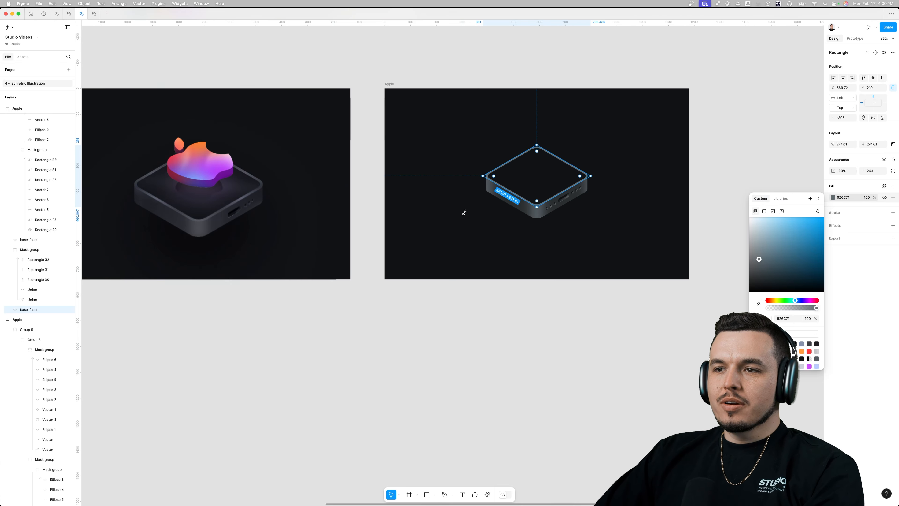
pyautogui.moveTo(404, 230); pyautogui.dragTo(546, 289)
pyautogui.moveTo(590, 347); pyautogui.dragTo(458, 336)
pyautogui.click(818, 200)
pyautogui.click(766, 190)
pyautogui.moveTo(769, 212); pyautogui.dragTo(723, 211)
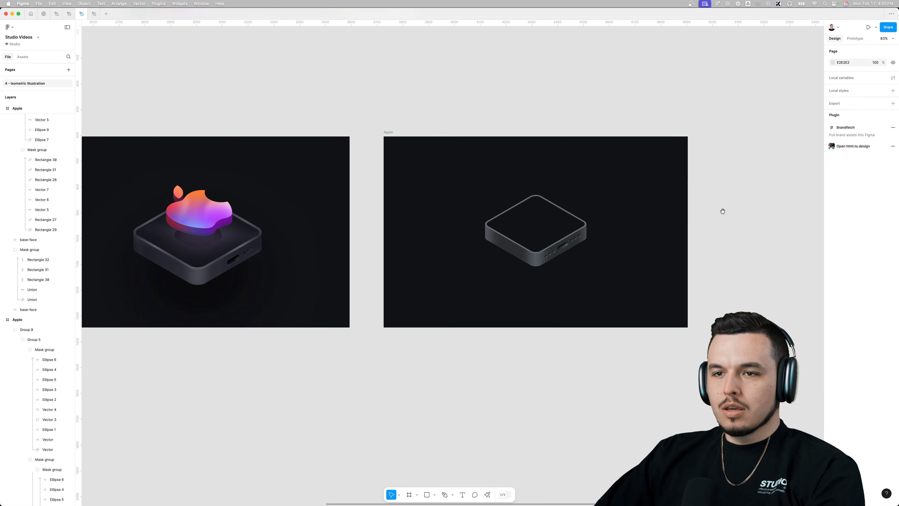
pyautogui.moveTo(368, 285); pyautogui.dragTo(131, 294)
pyautogui.moveTo(543, 290); pyautogui.dragTo(447, 271)
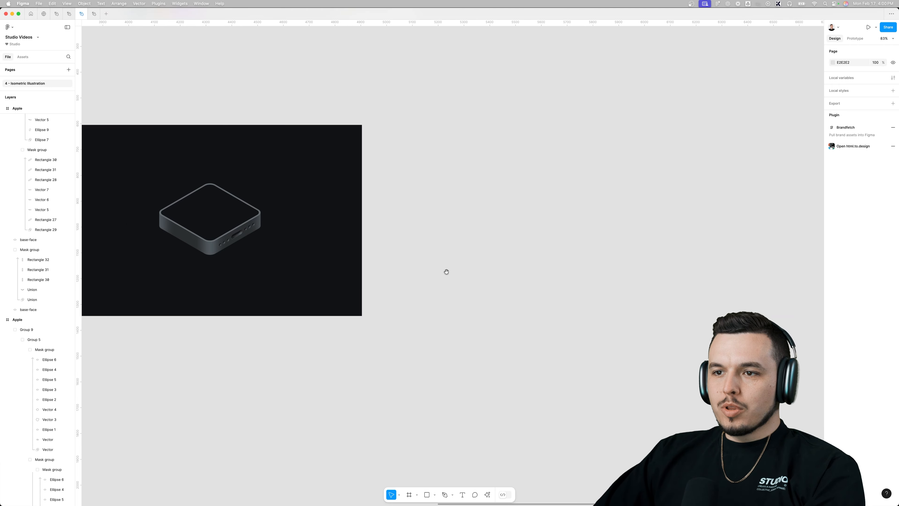
pyautogui.rightClick(411, 220)
pyautogui.moveTo(457, 272)
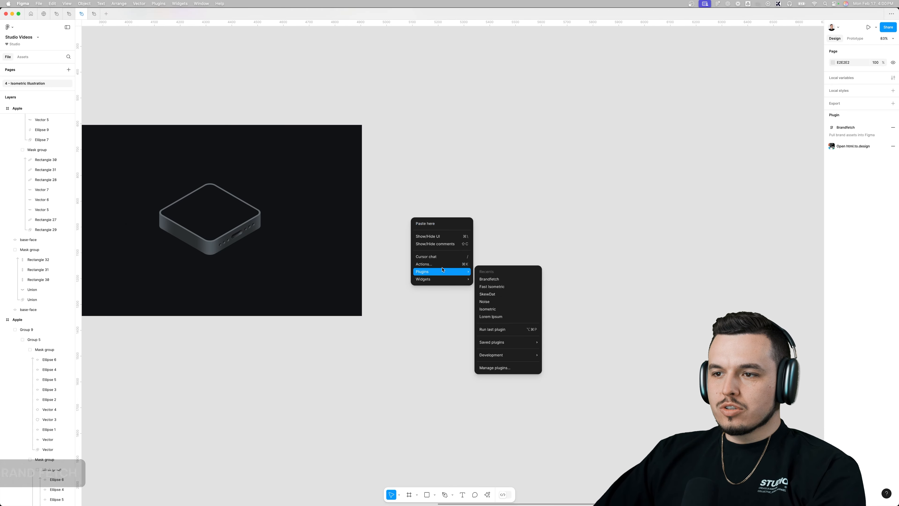
pyautogui.click(500, 281)
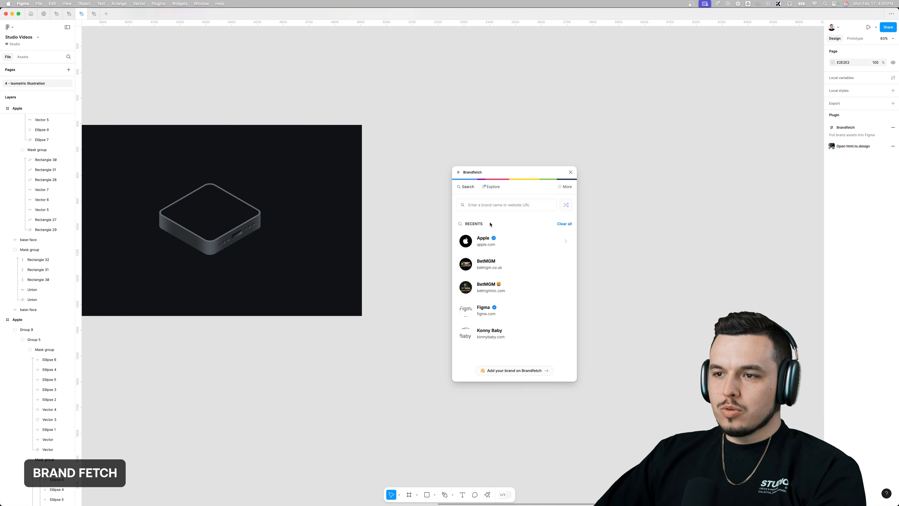
pyautogui.click(490, 239)
# Insert the black Apple SVG logo on the empty canvas, close Brandfetch and flatten the logo into one vector.
pyautogui.moveTo(485, 184); pyautogui.dragTo(454, 181)
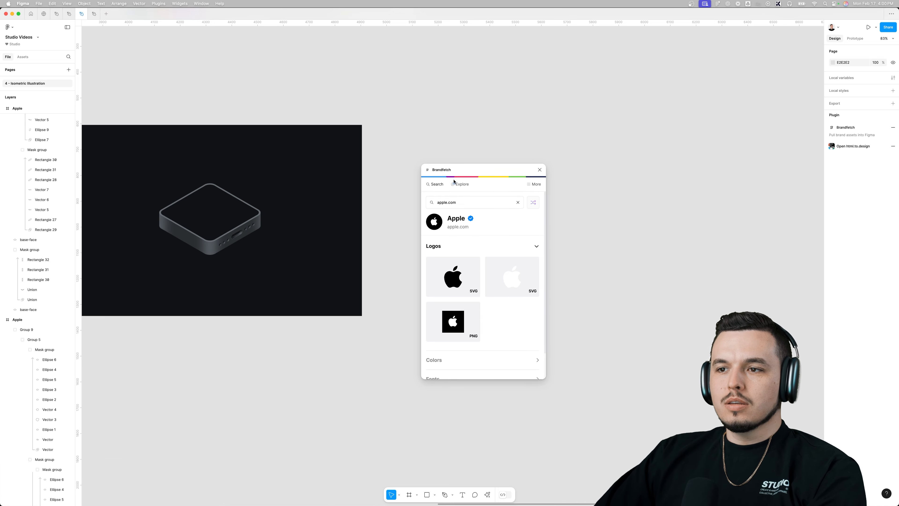
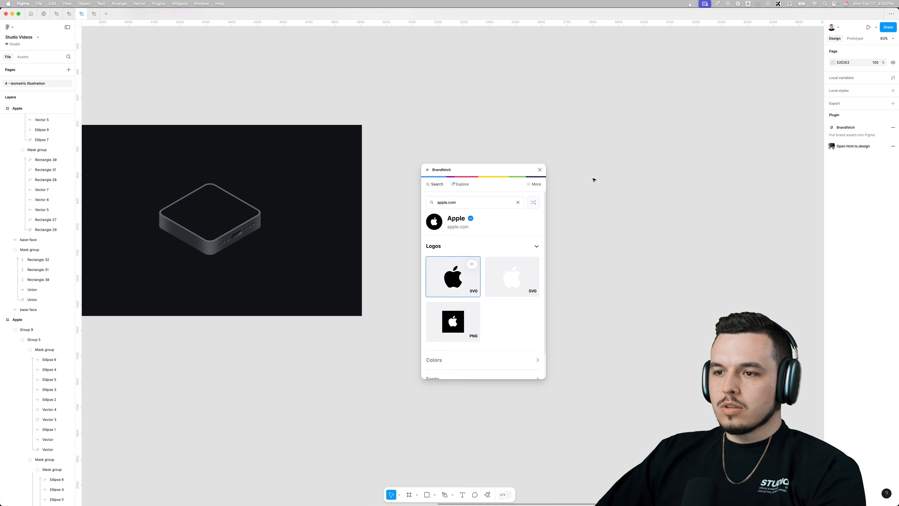
pyautogui.moveTo(593, 179); pyautogui.dragTo(500, 193)
pyautogui.press('Escape')
pyautogui.press('super+e')
pyautogui.click(545, 163)
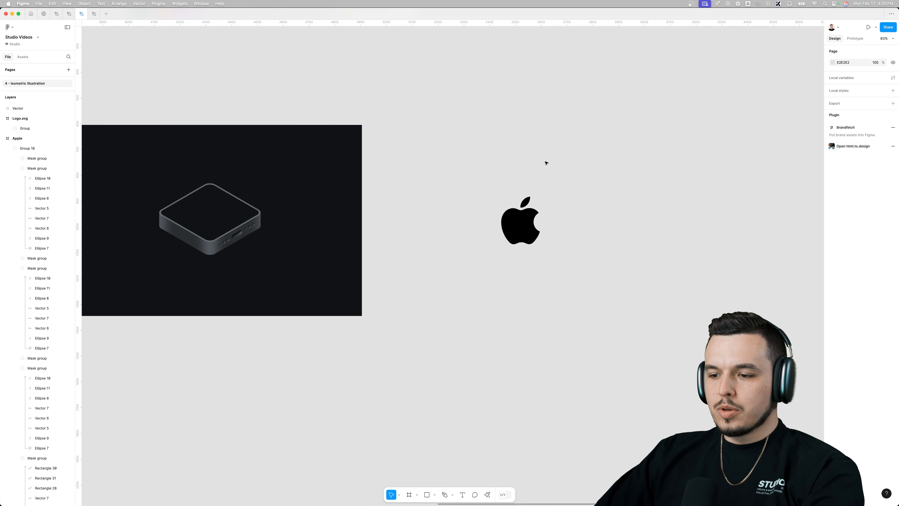
# Scale the Apple logo down proportionally to about 102 × 126 and move it into the Apple frame beside the device.
pyautogui.click(520, 223)
pyautogui.hscroll(-2, 506, 271)
pyautogui.press('k')
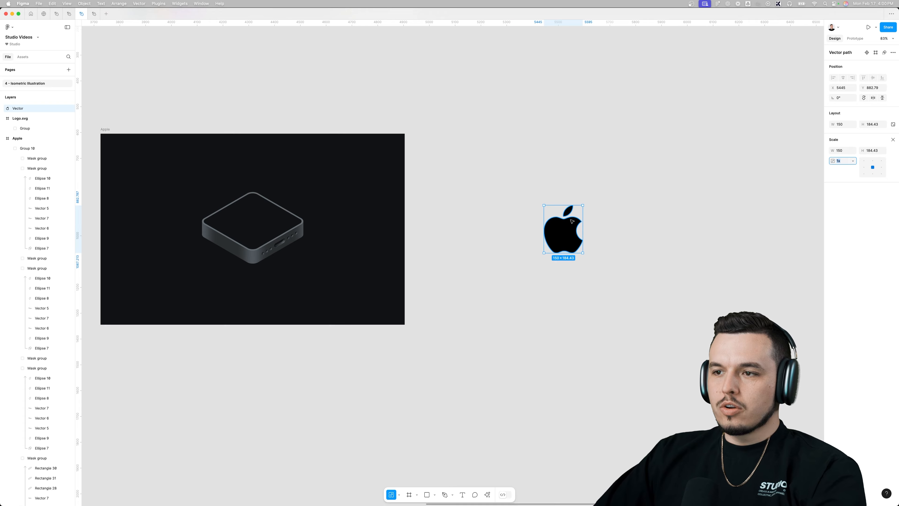
pyautogui.moveTo(582, 205); pyautogui.dragTo(570, 219)
pyautogui.hscroll(-4, 552, 197)
pyautogui.moveTo(681, 246); pyautogui.dragTo(470, 214)
pyautogui.scroll(5, 471, 214)
pyautogui.hscroll(4, 435, 235)
# Project the Apple logo onto an isometric top plane with Fast Isometric, using the second top orientation.
pyautogui.rightClick(500, 198)
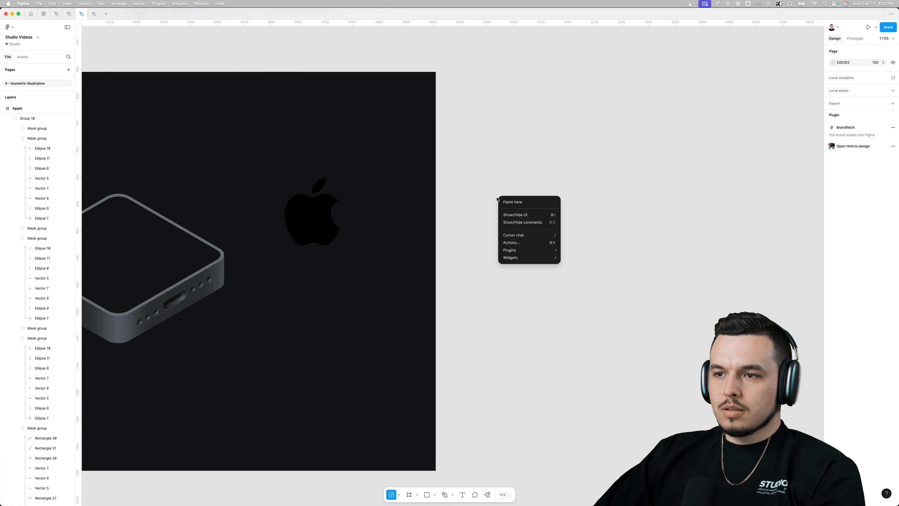
pyautogui.moveTo(517, 250)
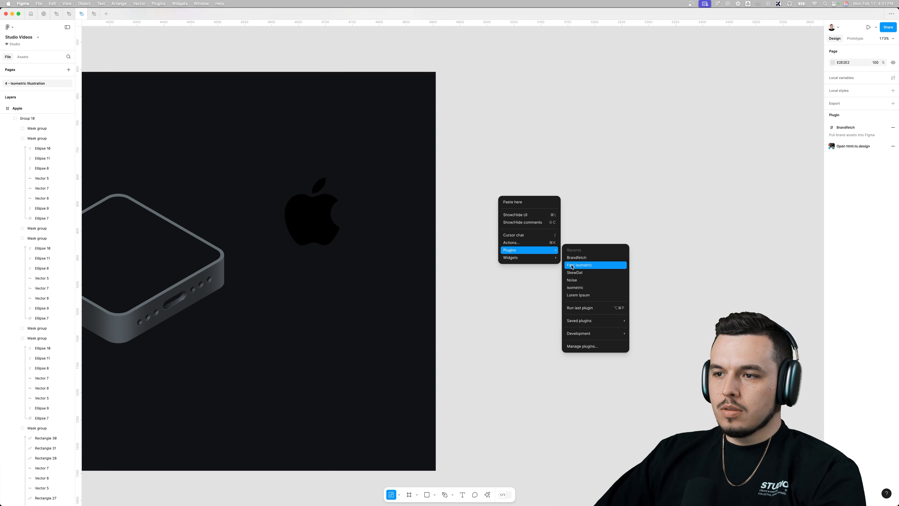
pyautogui.click(580, 266)
pyautogui.click(319, 206)
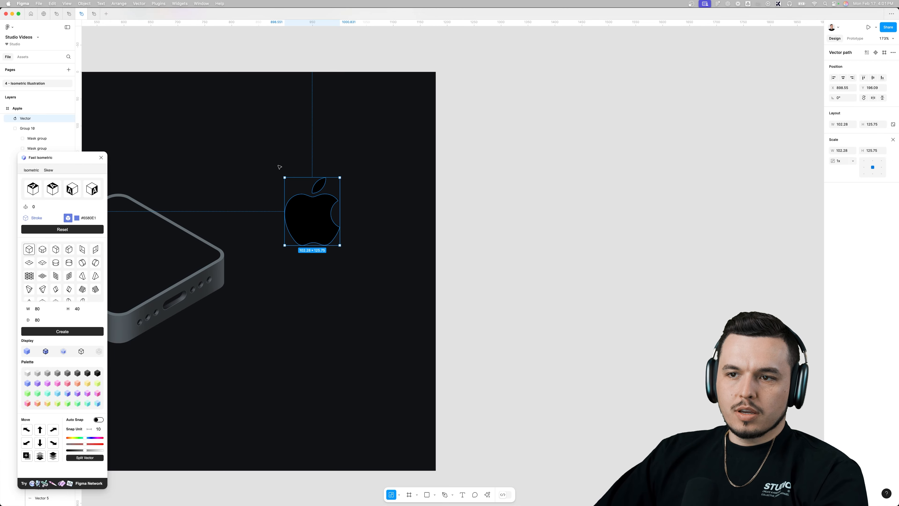
pyautogui.click(53, 187)
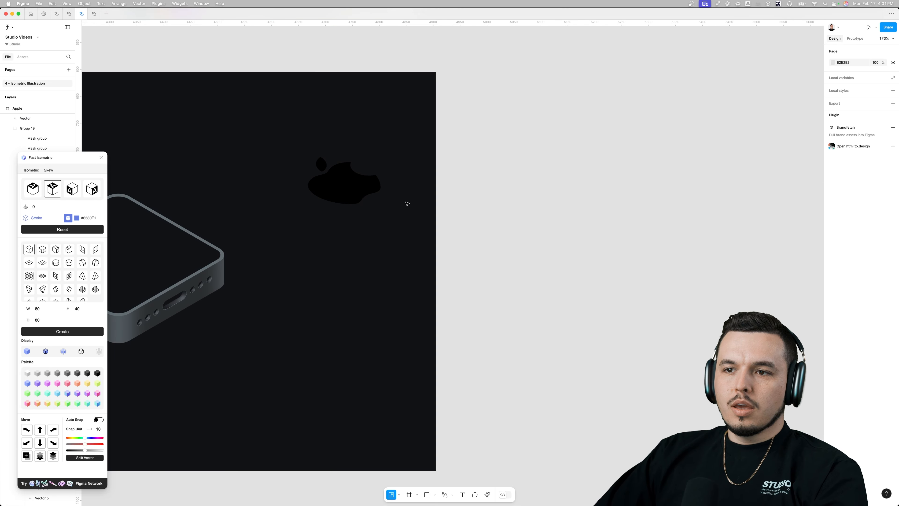
# Fill the device's top face with the grey sampled from its side and darken that shade.
pyautogui.hscroll(-6, 407, 201)
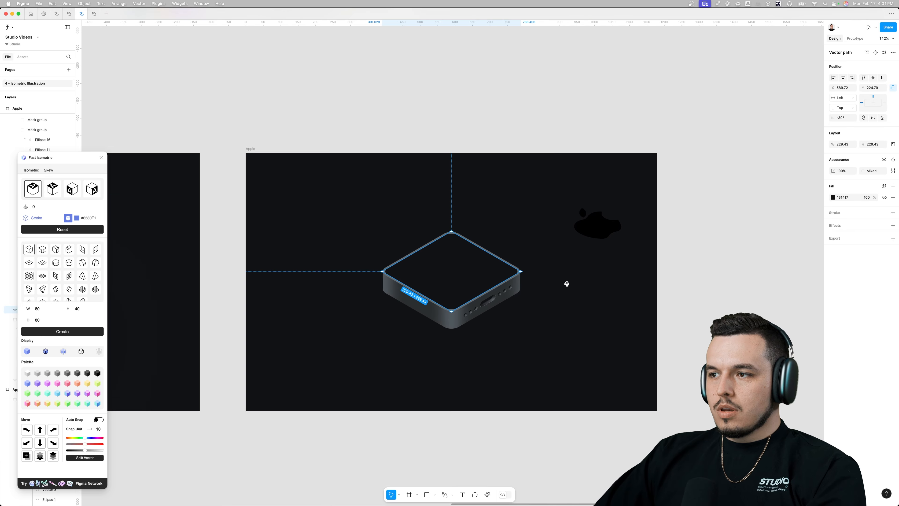
pyautogui.click(834, 197)
pyautogui.click(758, 304)
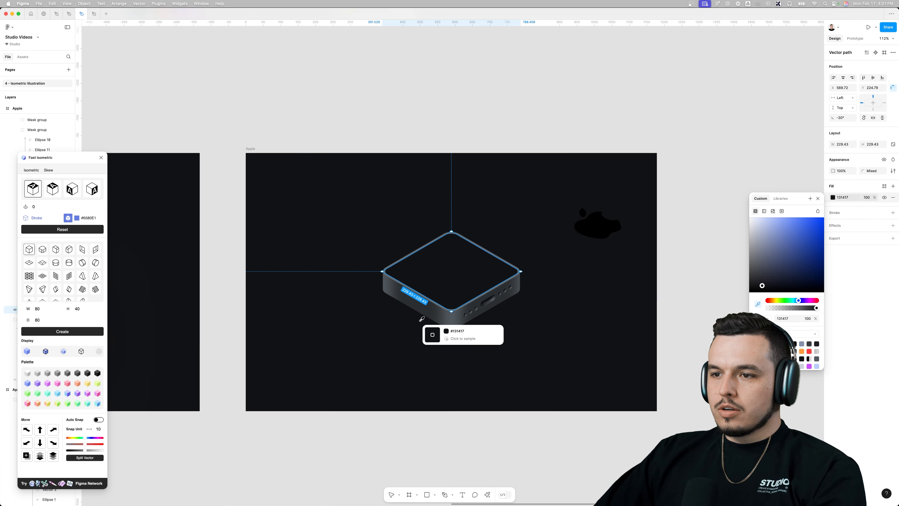
pyautogui.click(446, 313)
pyautogui.scroll(5, 528, 297)
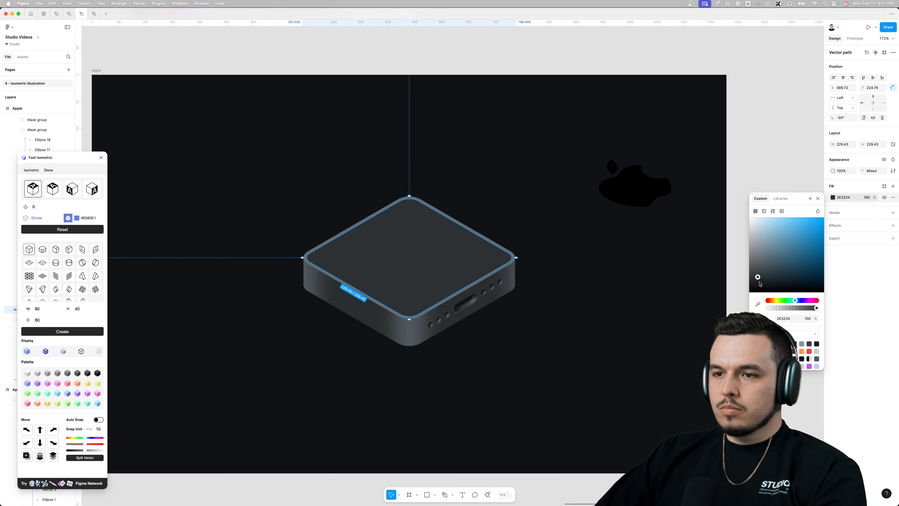
pyautogui.moveTo(759, 282); pyautogui.dragTo(759, 284)
# Place the isometric logo in the middle of the device's top face and fill it with the face's sampled colour.
pyautogui.moveTo(644, 184); pyautogui.dragTo(418, 256)
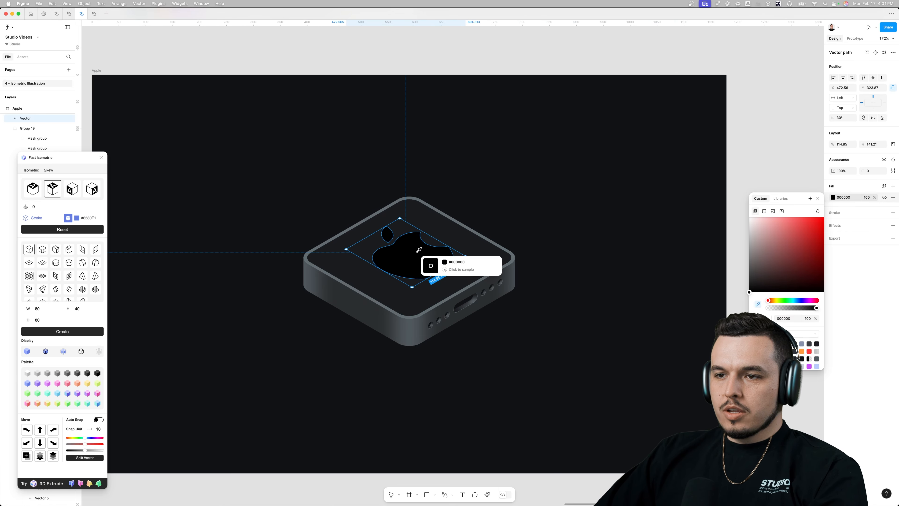
pyautogui.scroll(2, 407, 253)
pyautogui.scroll(3, 413, 274)
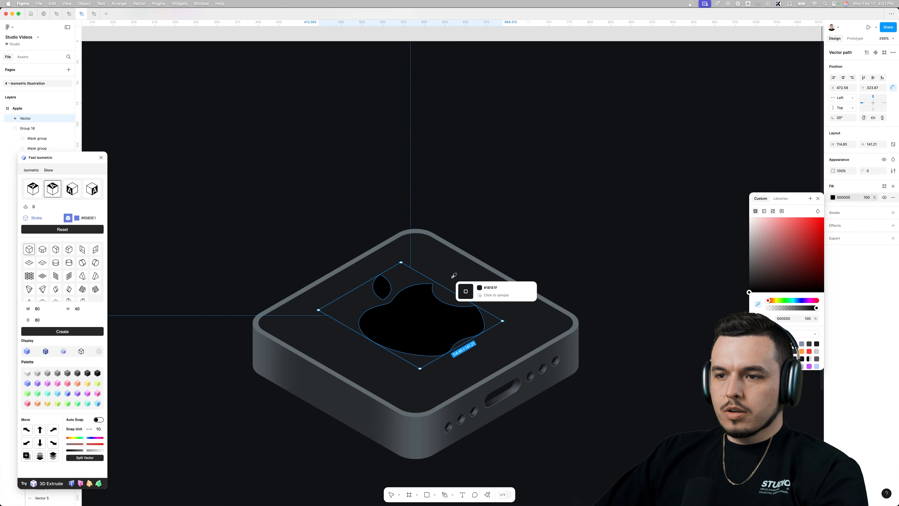
pyautogui.click(455, 276)
# Add an inner shadow effect to the logo and raise its blur to about 17.
pyautogui.click(893, 226)
pyautogui.click(857, 237)
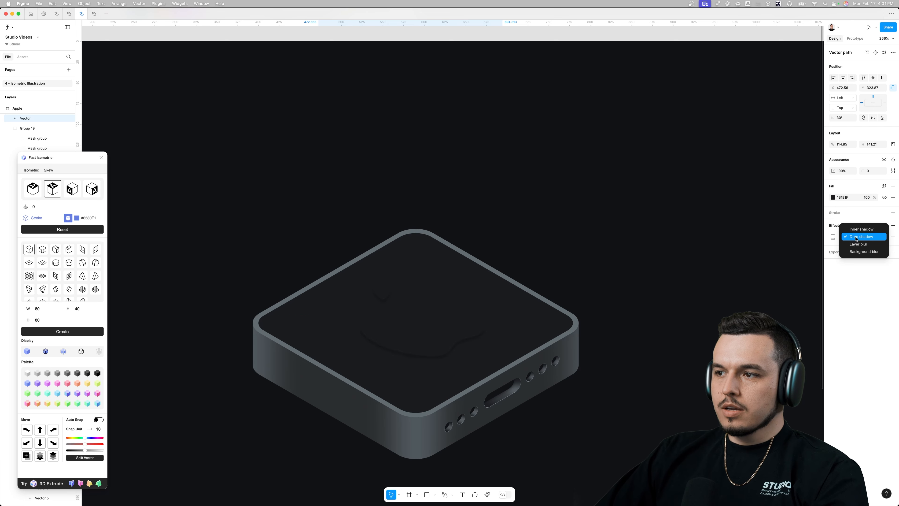
pyautogui.click(857, 229)
pyautogui.click(833, 237)
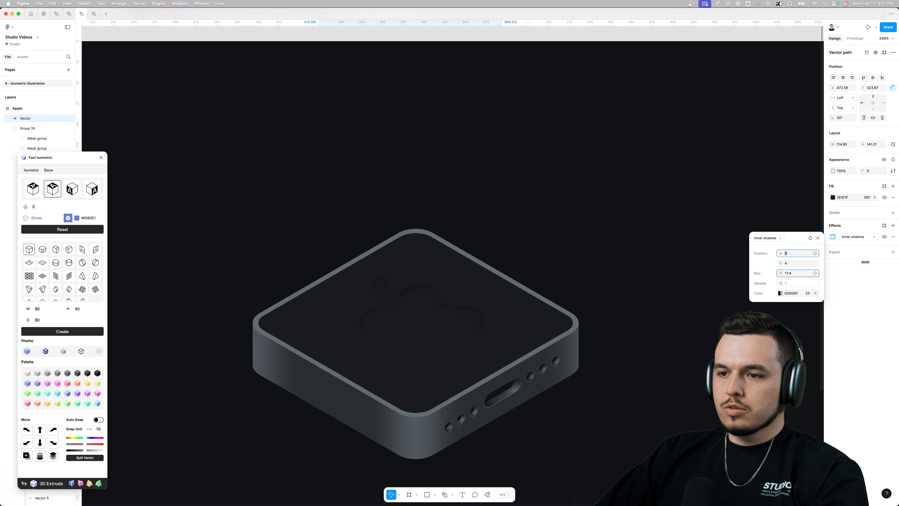
pyautogui.moveTo(866, 262); pyautogui.dragTo(865, 262)
# Shift the engraved logo slightly toward the left corner of the top face and close the Fast Isometric plugin.
pyautogui.moveTo(452, 322); pyautogui.dragTo(447, 321)
pyautogui.scroll(-3, 444, 308)
pyautogui.click(122, 171)
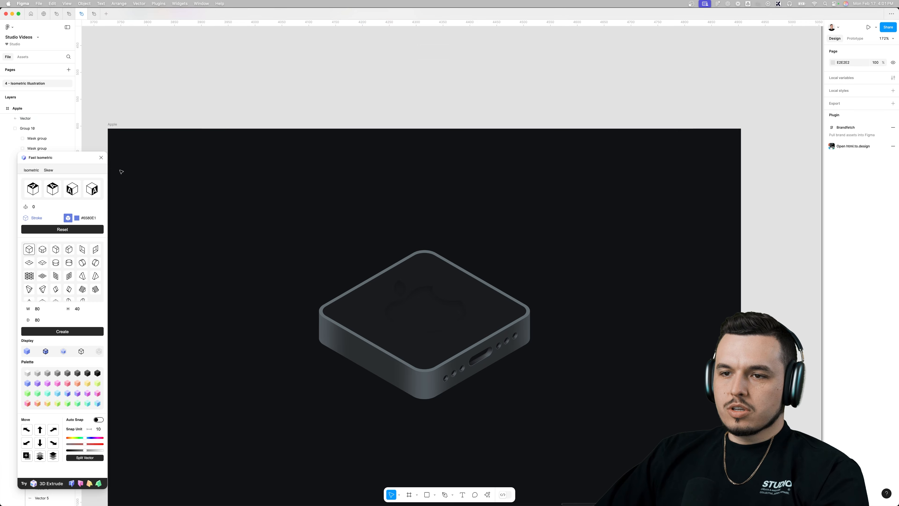
pyautogui.click(100, 158)
# Duplicate the engraved logo and move the copy straight up by about 95 px so it floats above the device.
pyautogui.click(446, 323)
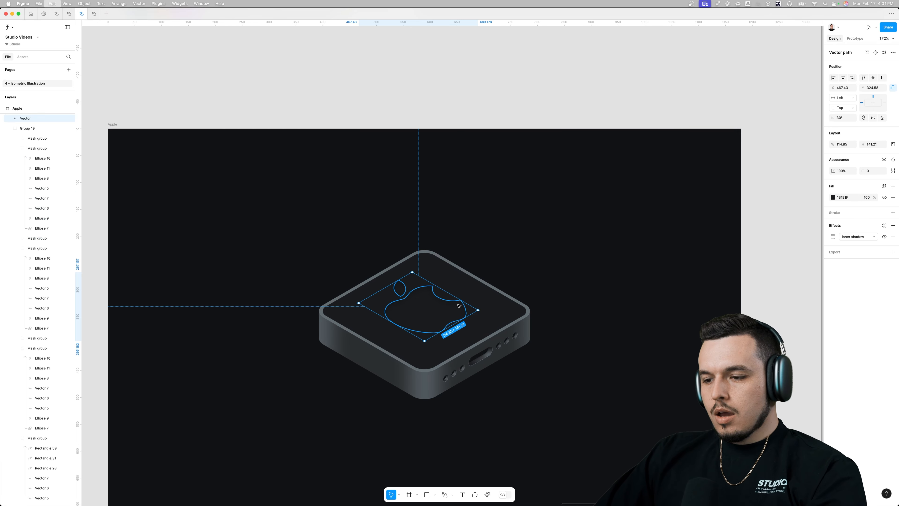
pyautogui.press('super+d')
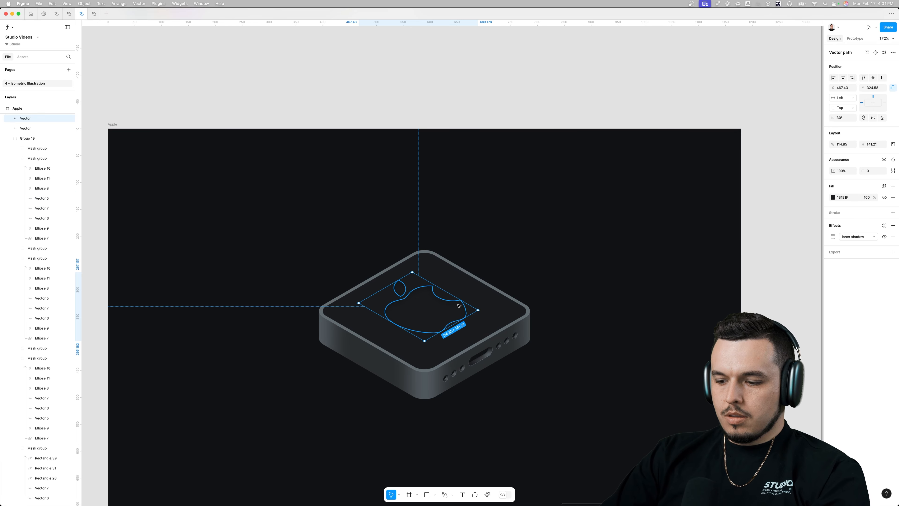
pyautogui.moveTo(460, 306); pyautogui.dragTo(460, 255)
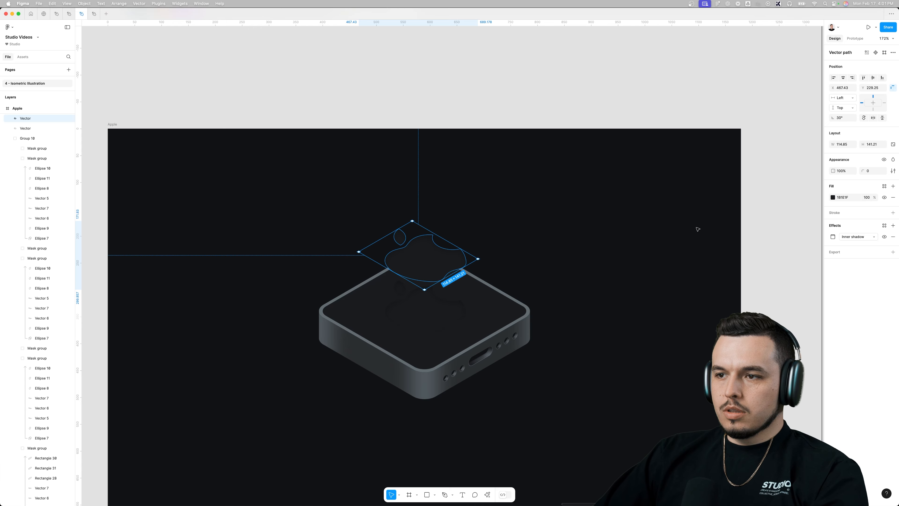
# Remove the floating logo's inner shadow and change its fill to pink F26EE5.
pyautogui.click(893, 236)
pyautogui.click(832, 197)
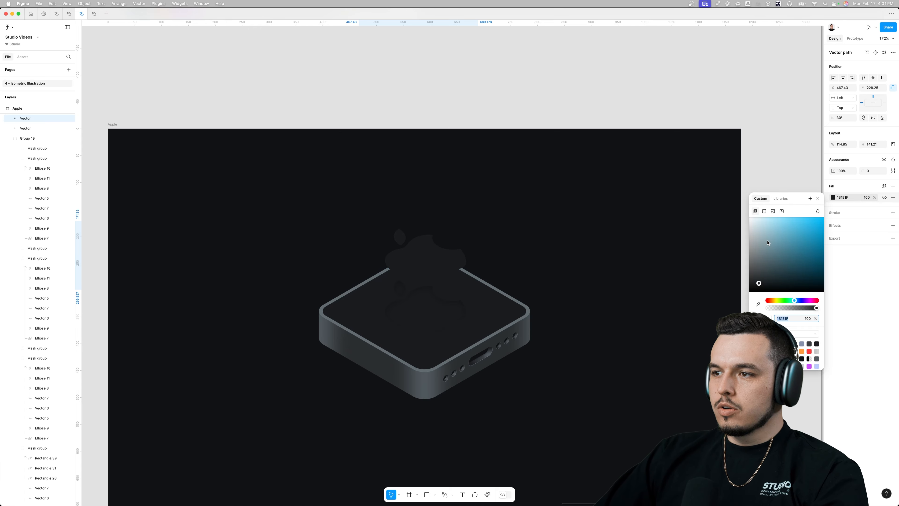
pyautogui.click(778, 358)
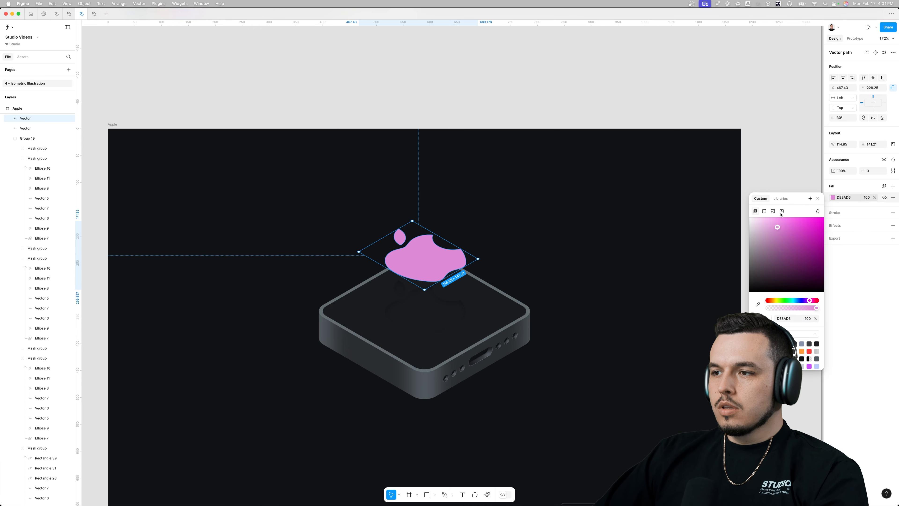
pyautogui.moveTo(777, 225); pyautogui.dragTo(791, 224)
pyautogui.click(451, 265)
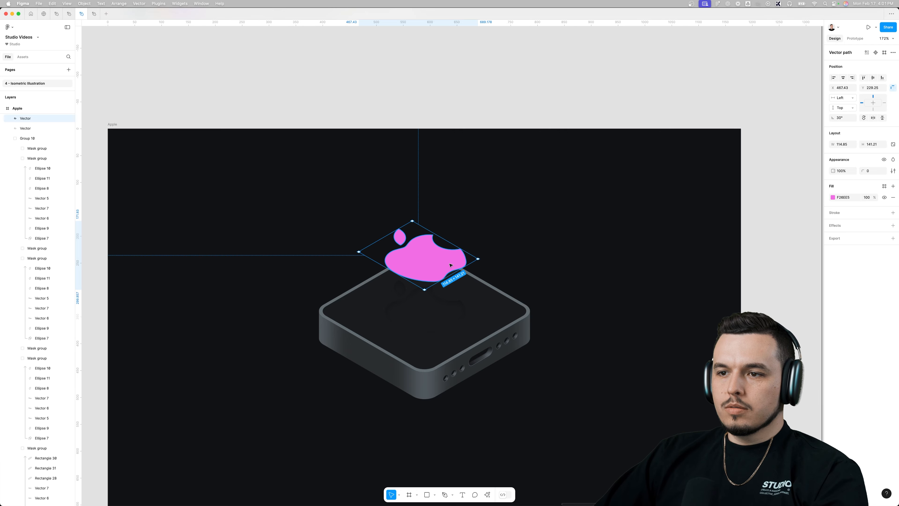
# Enlarge the floating logo to about 160 × 197, place a copy slightly below and behind it, and fill the copy with darker magenta B82DAA.
pyautogui.moveTo(459, 271); pyautogui.dragTo(438, 279)
pyautogui.scroll(4, 439, 269)
pyautogui.press('super+[')
pyautogui.click(833, 197)
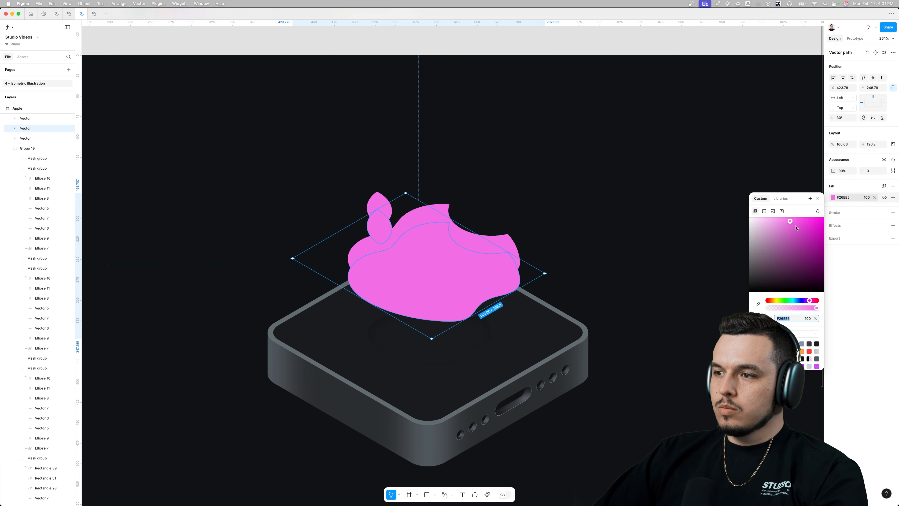
pyautogui.moveTo(790, 223); pyautogui.dragTo(806, 241)
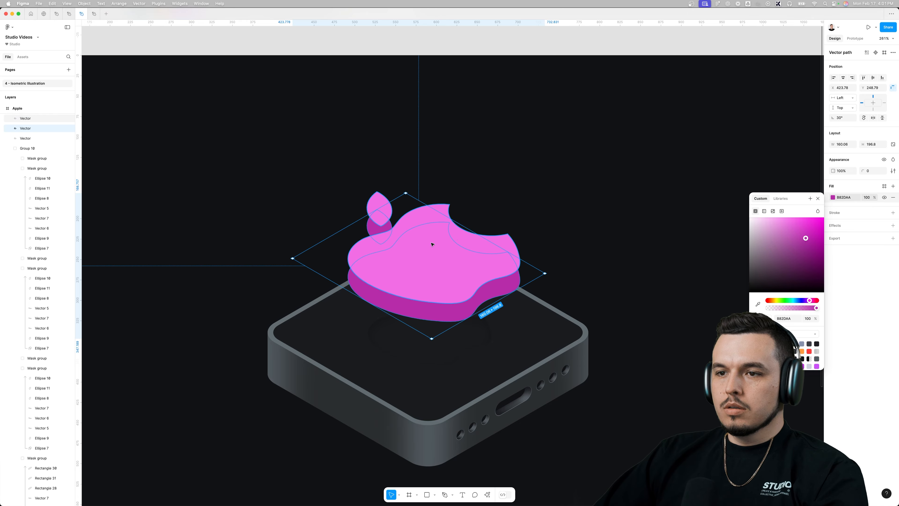
# Edit the darker copy's outline, adding points that join the apple body's left edge to the upper logo, and fill the enclosed area.
pyautogui.scroll(4, 404, 244)
pyautogui.press('Escape')
pyautogui.doubleClick(322, 315)
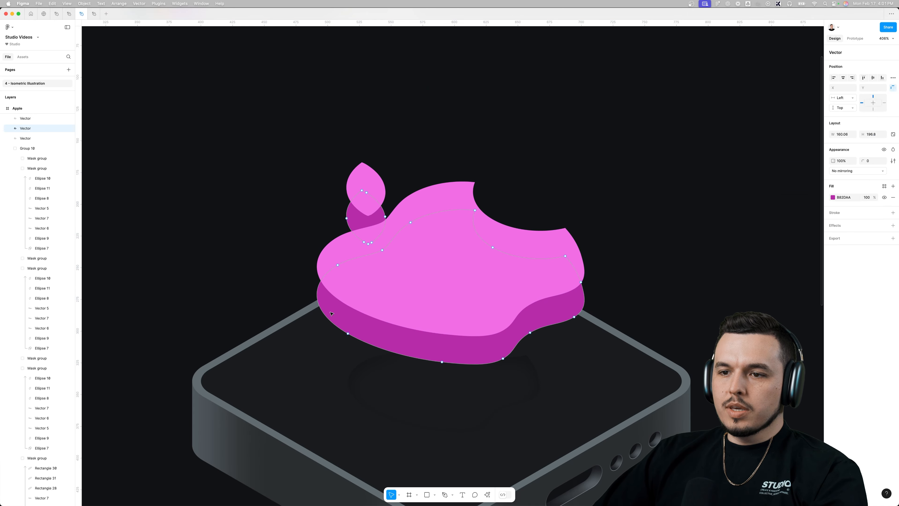
pyautogui.scroll(5, 291, 294)
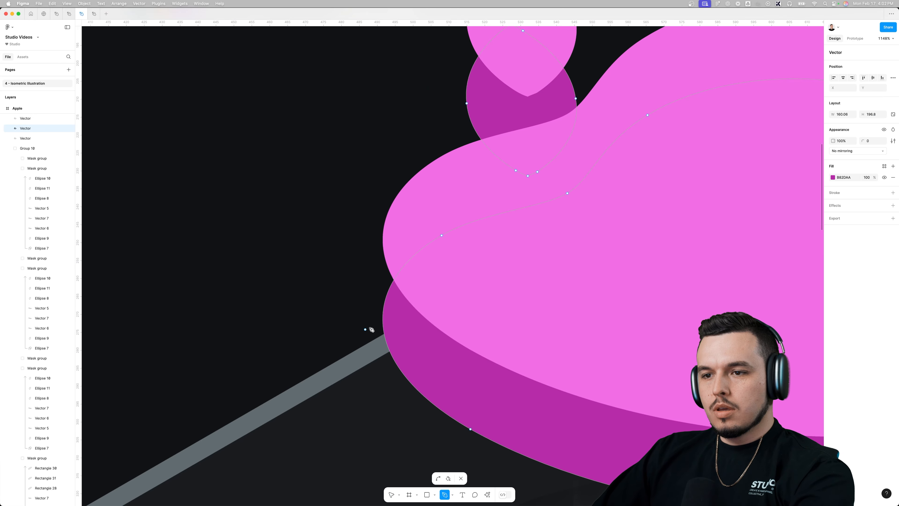
pyautogui.click(383, 320)
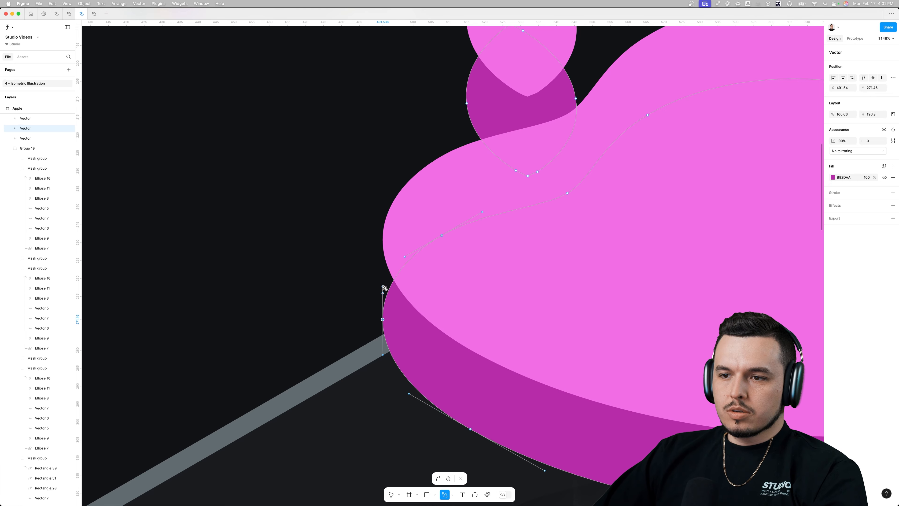
pyautogui.click(383, 241)
pyautogui.click(423, 248)
pyautogui.press('b')
pyautogui.click(393, 259)
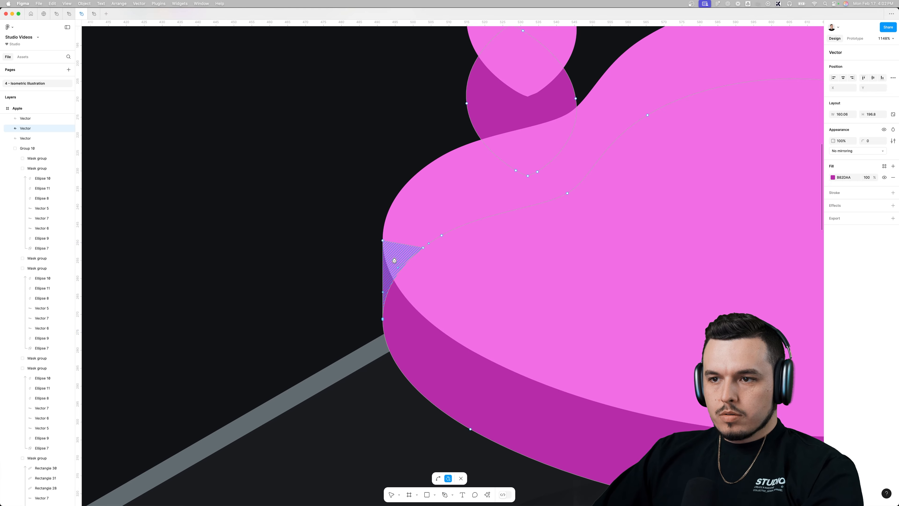
pyautogui.scroll(-5, 393, 259)
# Extend the darker copy up to the upper logo along the apple body's right edge and the leaf's left edge with filled sections.
pyautogui.scroll(3, 668, 227)
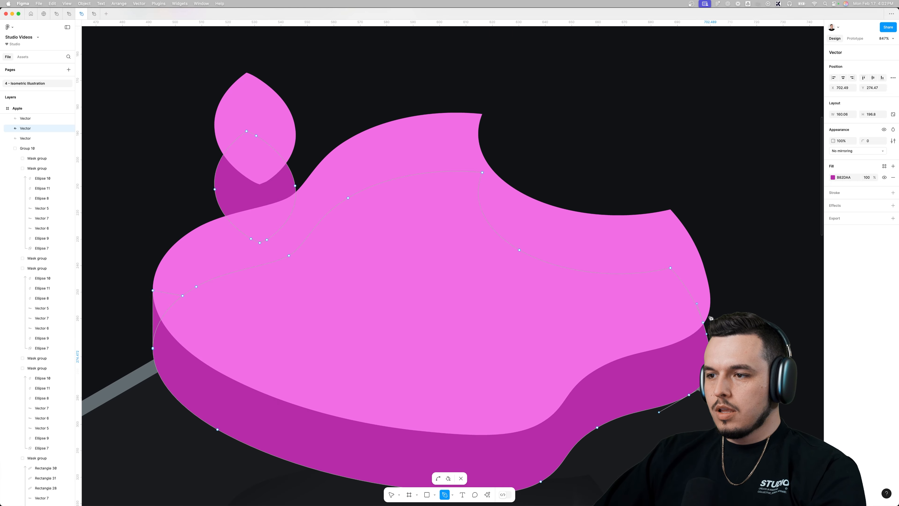
pyautogui.hscroll(-10, 703, 313)
pyautogui.scroll(4, 702, 312)
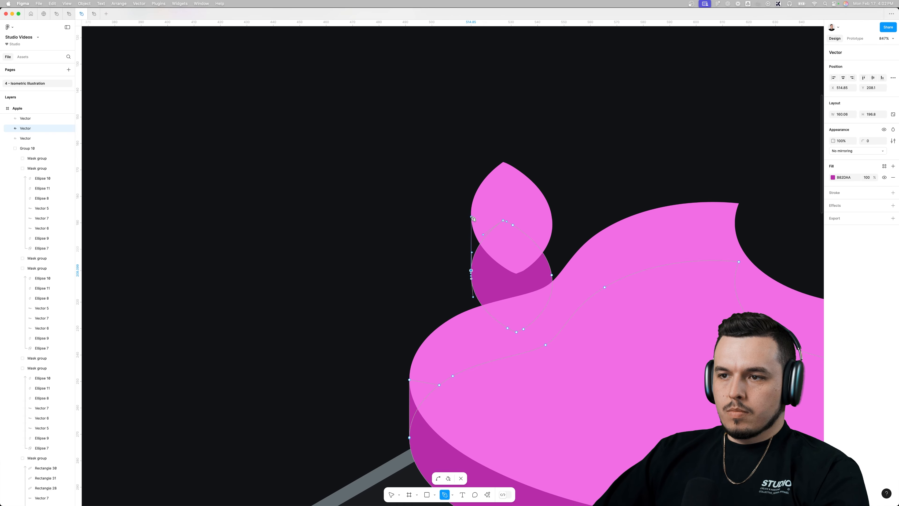
pyautogui.click(494, 229)
pyautogui.press('b')
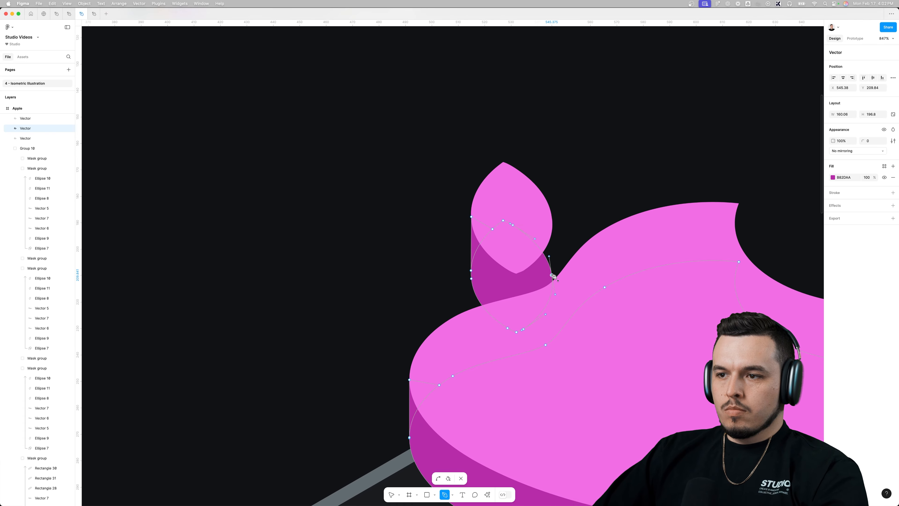
# Join the leaf's right edge to the upper logo with a filled section and finish editing the darker copy's outline.
pyautogui.scroll(5, 553, 228)
pyautogui.scroll(10, 547, 444)
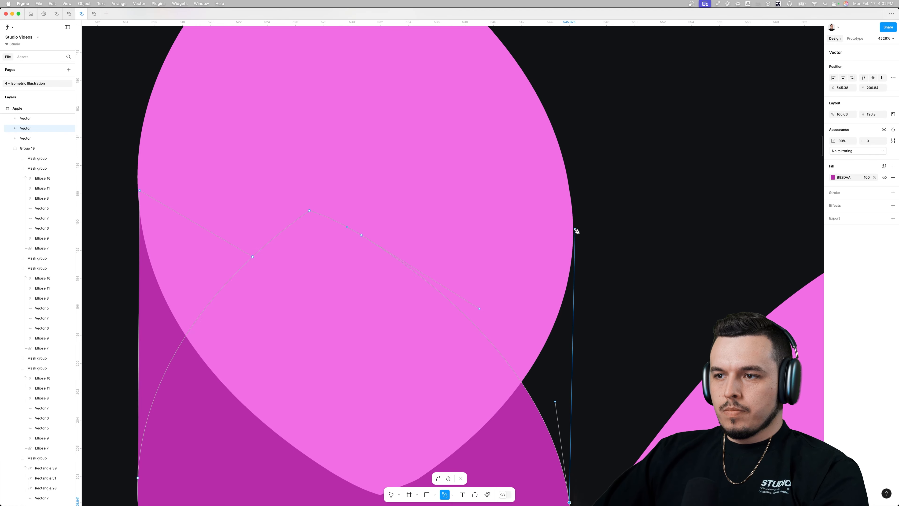
pyautogui.click(572, 231)
pyautogui.scroll(-5, 573, 230)
pyautogui.press('b')
pyautogui.click(520, 264)
pyautogui.scroll(-10, 456, 275)
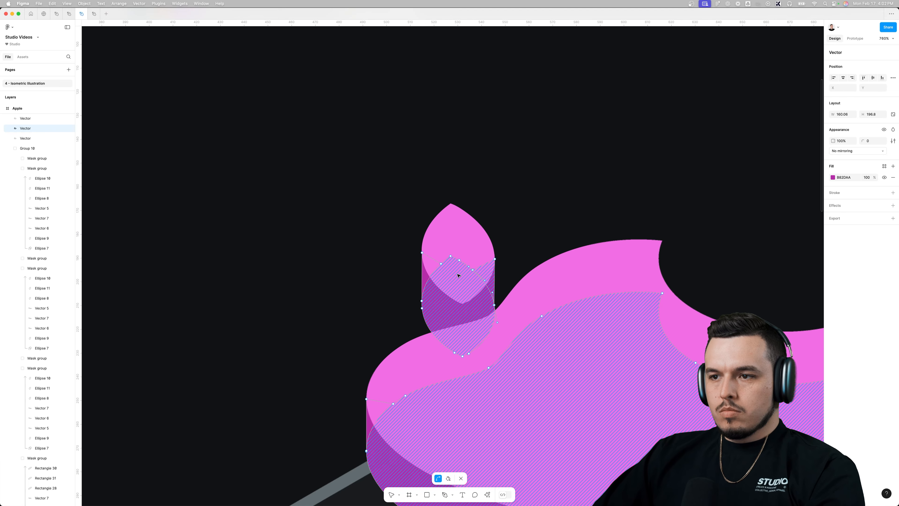
pyautogui.press('Escape')
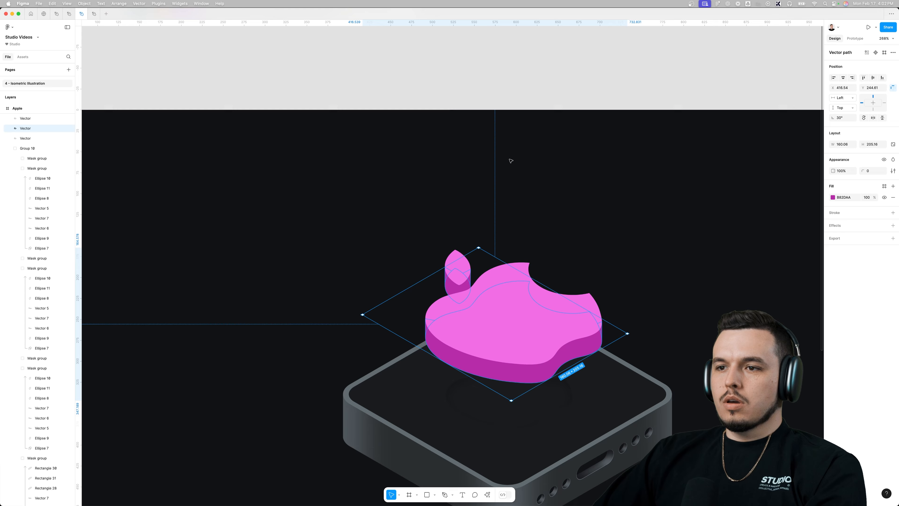
pyautogui.press('Escape')
# Enlarge the engraved logo on the device's top face to about 122 × 150.
pyautogui.scroll(-3, 465, 117)
pyautogui.hscroll(3, 465, 116)
pyautogui.moveTo(448, 123); pyautogui.dragTo(505, 116)
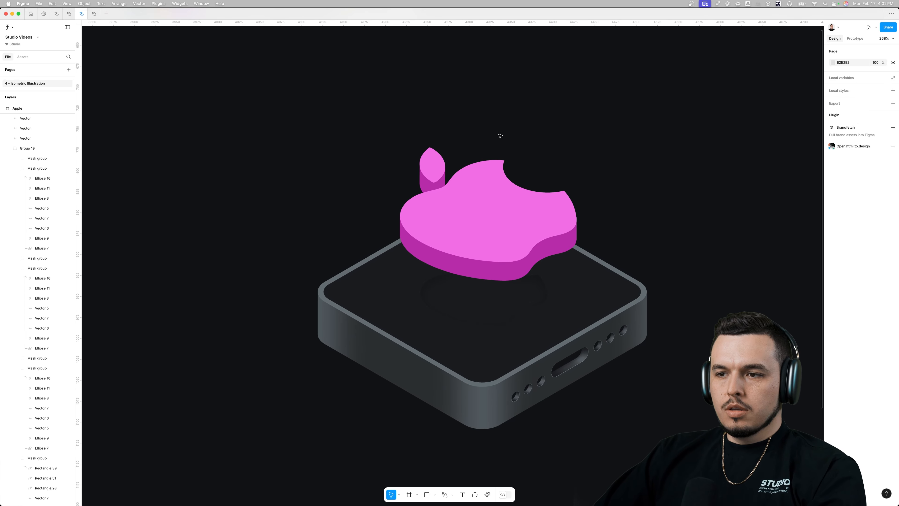
pyautogui.click(500, 272)
pyautogui.click(478, 315)
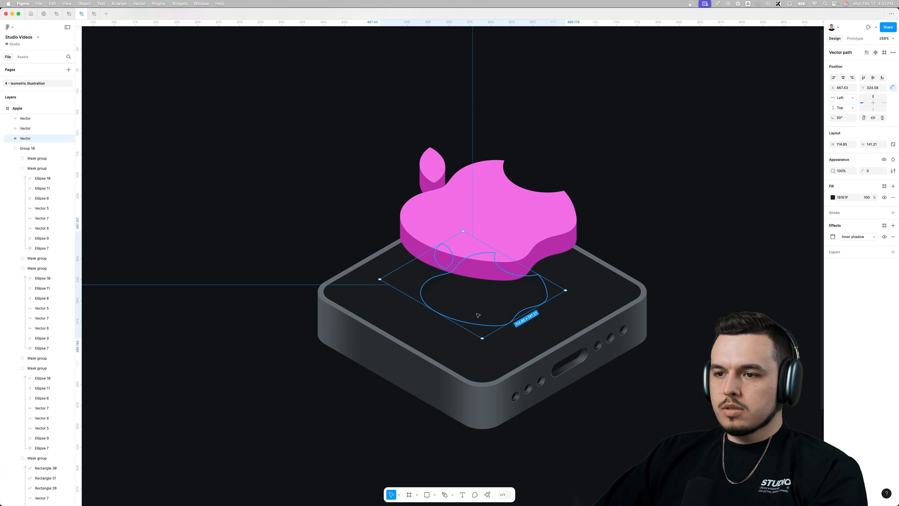
pyautogui.moveTo(510, 325); pyautogui.dragTo(513, 325)
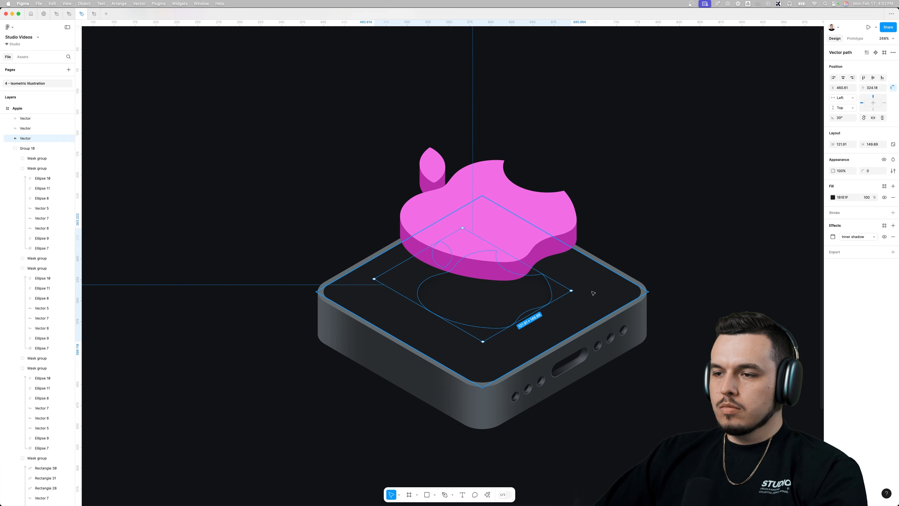
pyautogui.hscroll(2, 644, 239)
pyautogui.scroll(-1, 644, 239)
pyautogui.click(587, 281)
pyautogui.click(656, 235)
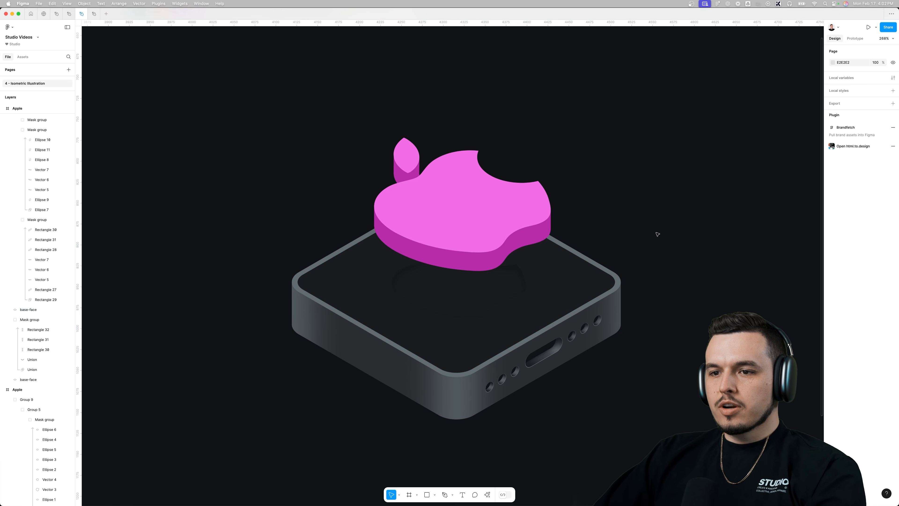
# Compare the device with the neighbouring finished illustration, examining its logo colours and the glow and shadow on the top face.
pyautogui.scroll(-2, 663, 242)
pyautogui.scroll(-2, 655, 240)
pyautogui.scroll(5, 661, 246)
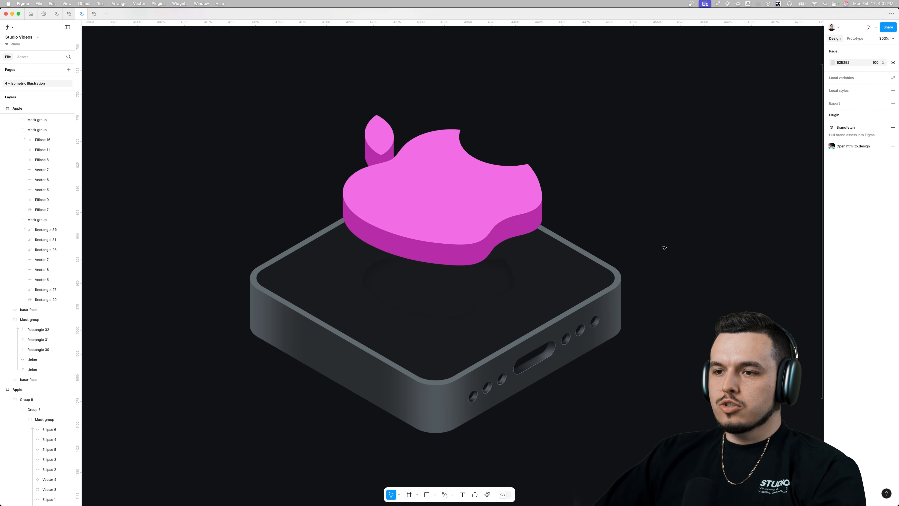
pyautogui.click(315, 309)
pyautogui.scroll(-6, 331, 280)
pyautogui.hscroll(-4, 331, 280)
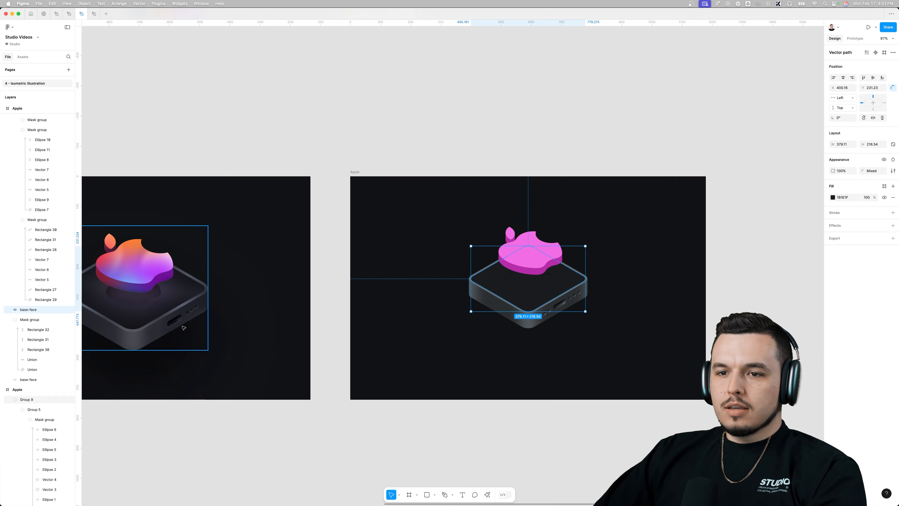
pyautogui.hscroll(-3, 202, 312)
pyautogui.scroll(2, 224, 314)
pyautogui.scroll(5, 224, 313)
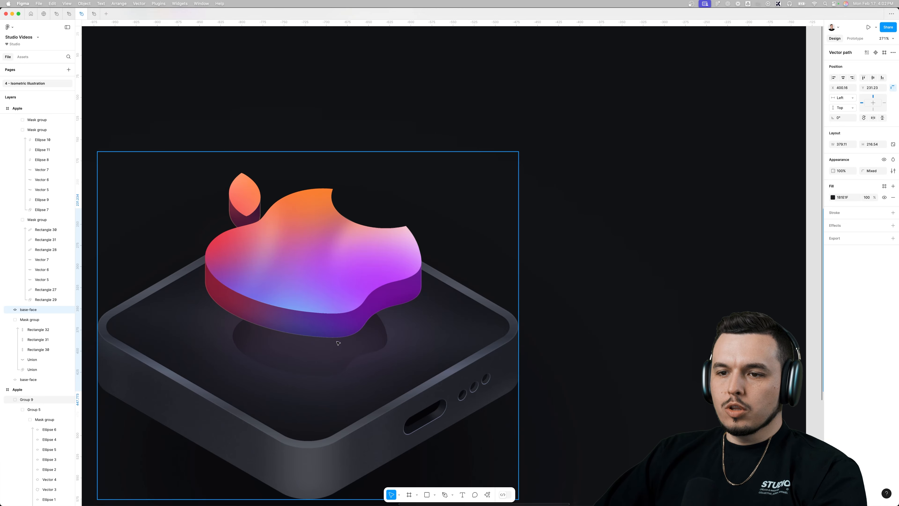
pyautogui.scroll(-5, 338, 343)
pyautogui.hscroll(6, 562, 394)
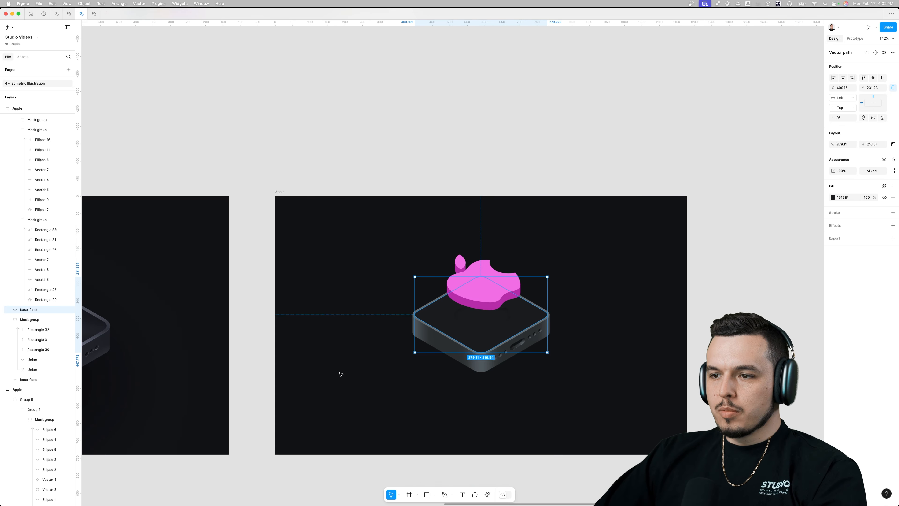
# Draw a circle about 101 px across beside the floating logo and project it onto the isometric top plane with Fast Isometric.
pyautogui.scroll(4, 523, 331)
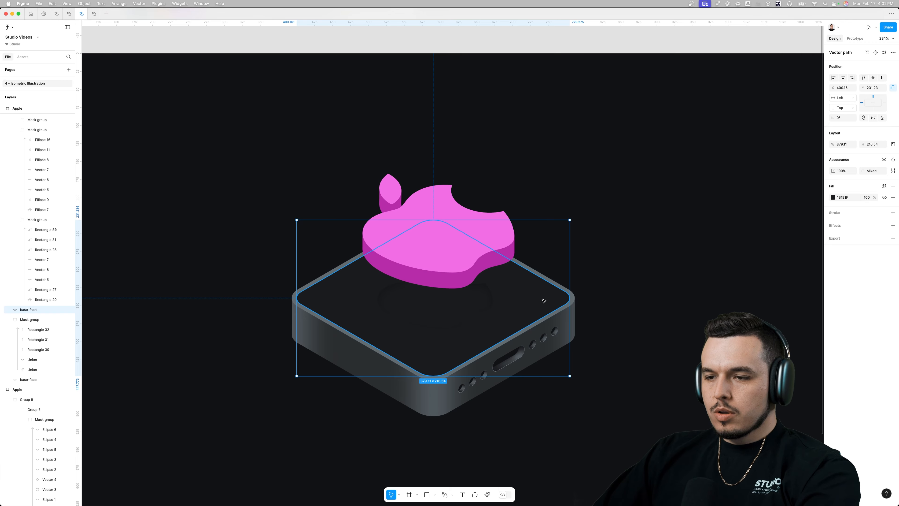
pyautogui.press('o')
pyautogui.moveTo(511, 214); pyautogui.dragTo(548, 216)
pyautogui.rightClick(507, 209)
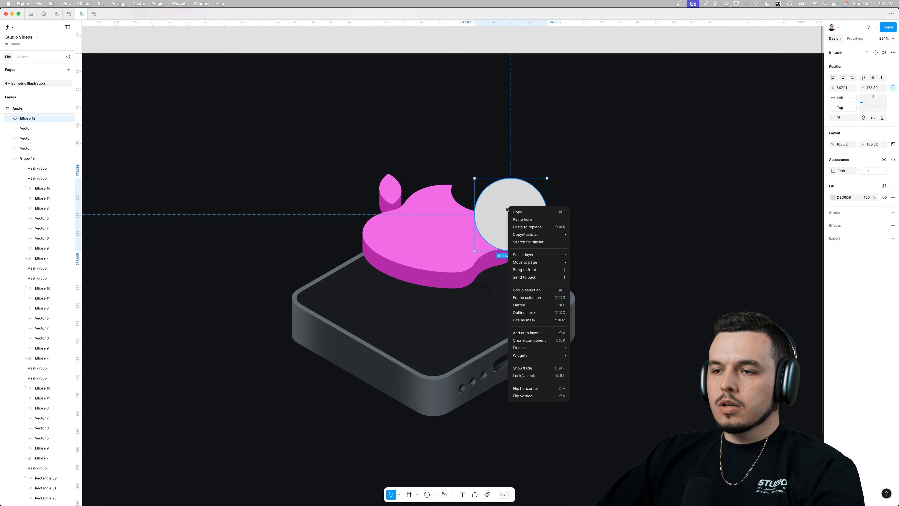
pyautogui.press('Escape')
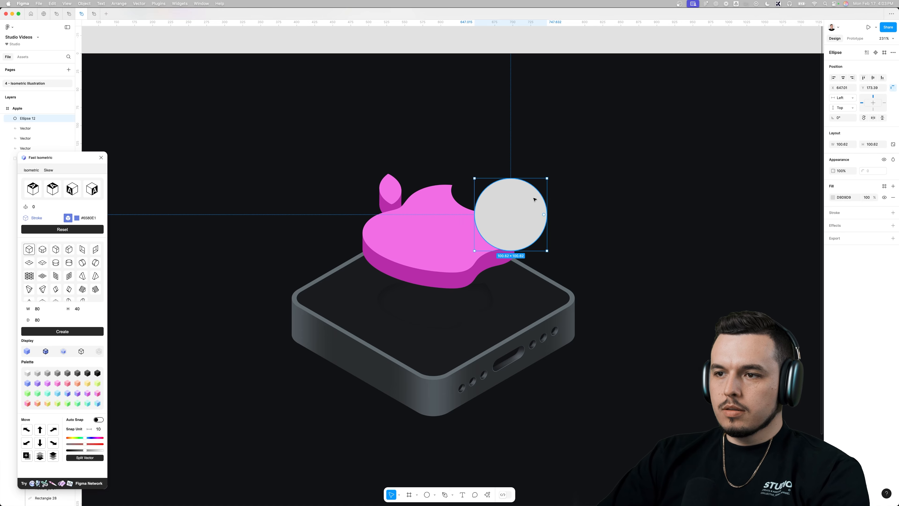
pyautogui.click(54, 189)
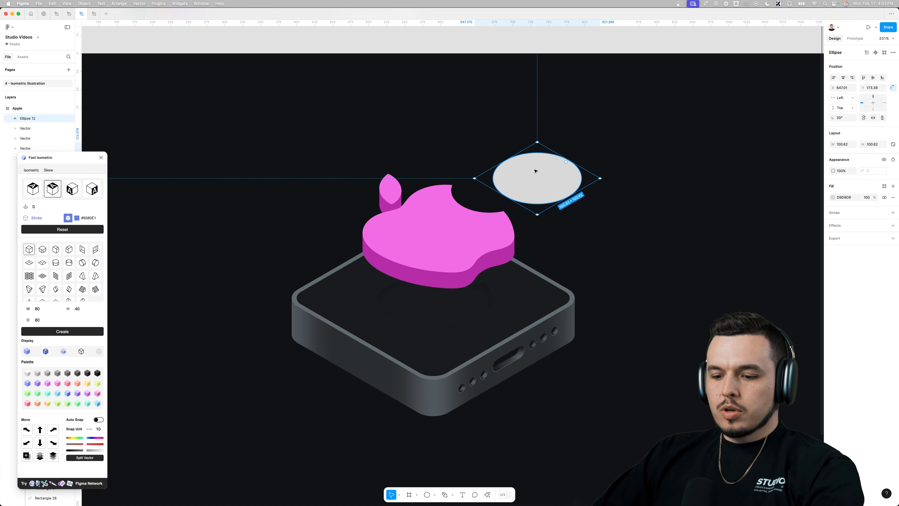
# Make two copies of the isometric ellipse and fill the upper copy with FF8DF4, a lighter version of the logo's sampled pink.
pyautogui.moveTo(551, 179); pyautogui.dragTo(450, 171)
pyautogui.press('i')
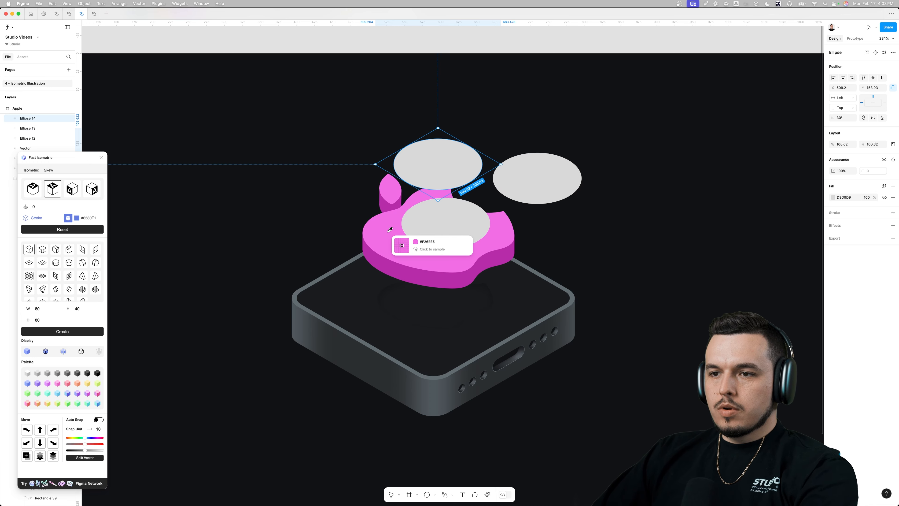
pyautogui.click(396, 242)
pyautogui.click(833, 198)
pyautogui.moveTo(790, 221); pyautogui.dragTo(782, 217)
# Fill the original ellipse beside the logo with light blue 60B9F5.
pyautogui.click(528, 203)
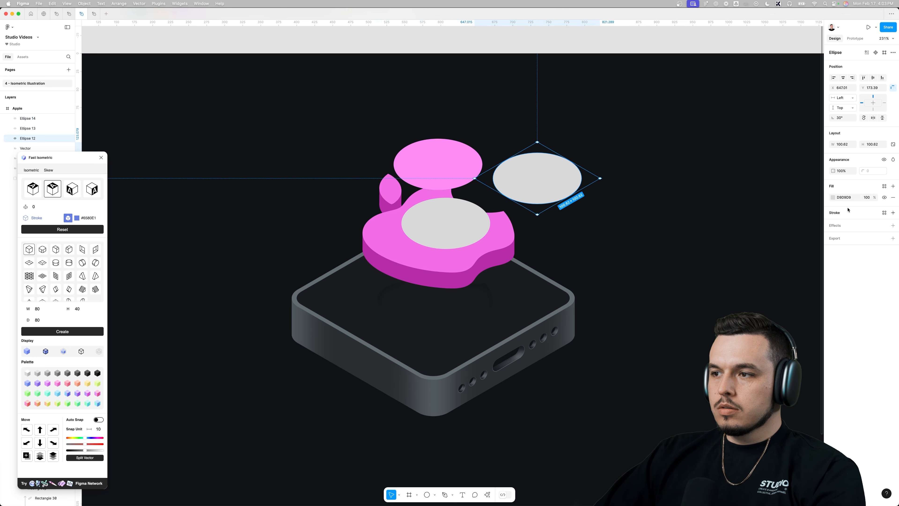
pyautogui.click(833, 197)
pyautogui.click(790, 228)
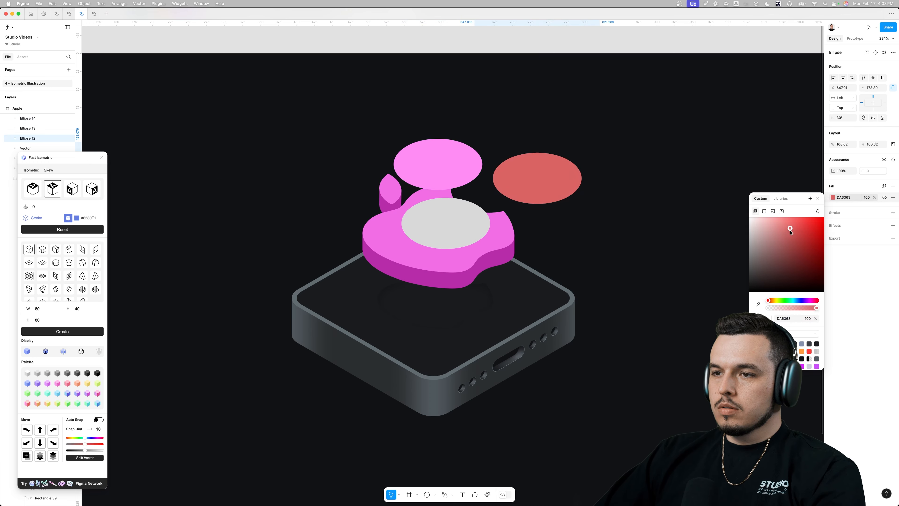
pyautogui.click(798, 302)
# Fill the remaining grey ellipse over the logo with purple 7E6AEF.
pyautogui.click(474, 242)
pyautogui.click(833, 197)
pyautogui.click(785, 228)
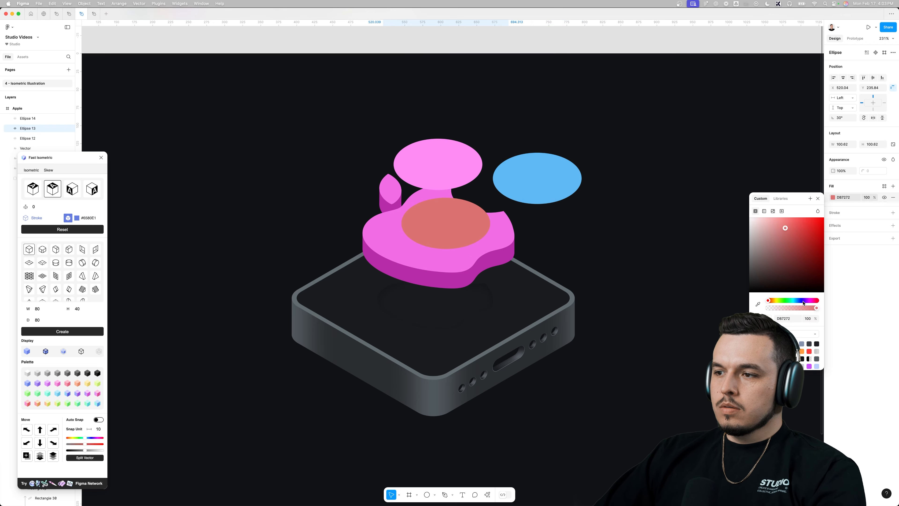
pyautogui.click(802, 301)
pyautogui.click(790, 232)
# Move the pink, blue and purple ellipses together about 98 px to the right, clear of the logo's centre.
pyautogui.keyDown('shift'); pyautogui.click(439, 171); pyautogui.keyUp('shift')
pyautogui.keyDown('shift'); pyautogui.click(538, 177); pyautogui.keyUp('shift')
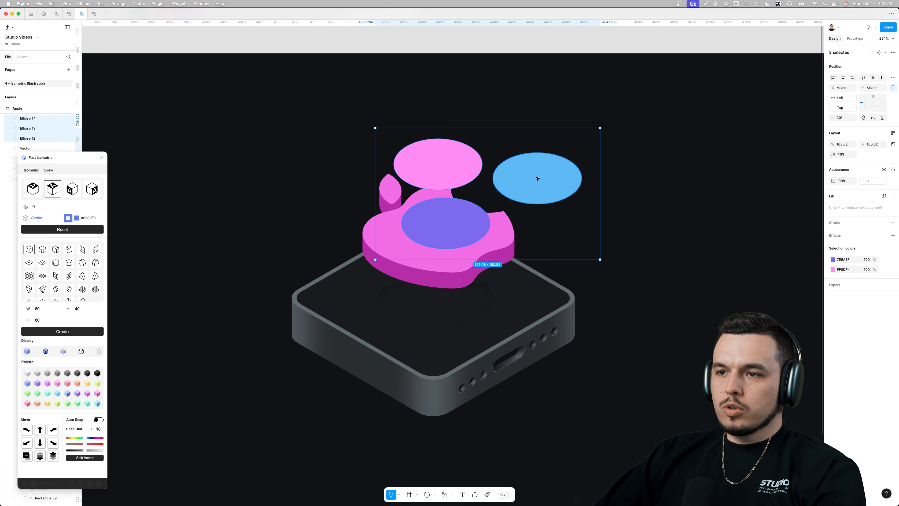
pyautogui.moveTo(538, 176); pyautogui.dragTo(623, 184)
pyautogui.click(548, 178)
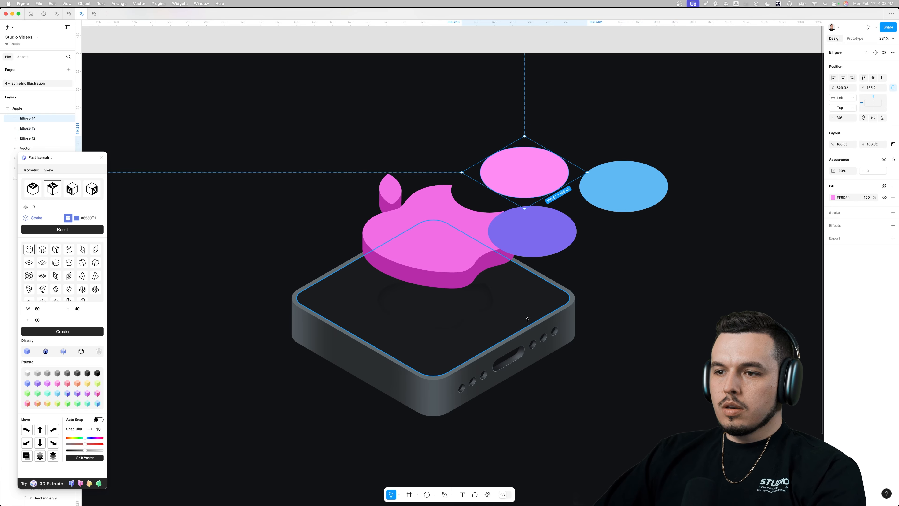
# Move the pink, blue and purple ellipses onto the device's dark top face and mask them with that face shape.
pyautogui.click(528, 317)
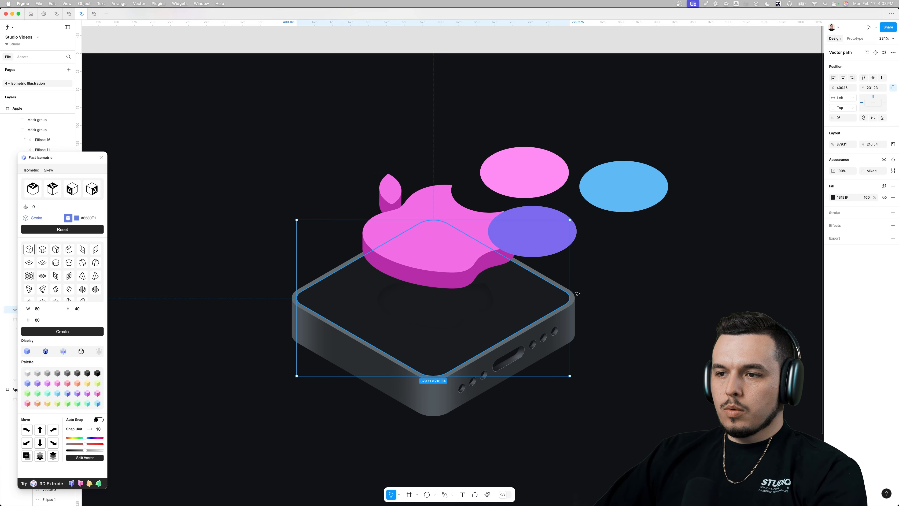
pyautogui.click(521, 216)
pyautogui.keyDown('shift'); pyautogui.click(516, 181); pyautogui.keyUp('shift')
pyautogui.keyDown('shift'); pyautogui.click(589, 184); pyautogui.keyUp('shift')
pyautogui.moveTo(627, 189); pyautogui.dragTo(508, 273)
pyautogui.keyDown('shift'); pyautogui.click(327, 292); pyautogui.keyUp('shift')
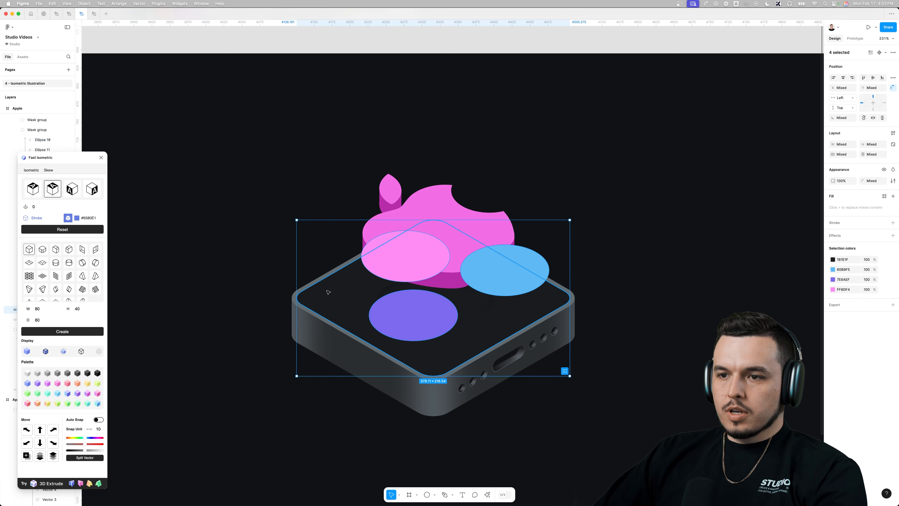
pyautogui.press('ctrl+super+m')
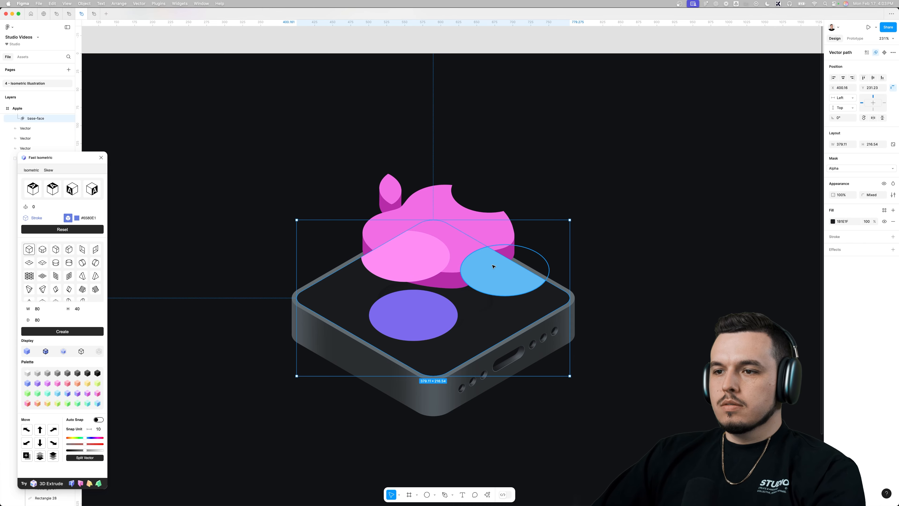
# Apply a strong layer blur to the three masked ellipses to turn them into soft glows.
pyautogui.keyDown('super'); pyautogui.click(494, 266); pyautogui.keyUp('super')
pyautogui.keyDown('shift'); pyautogui.click(417, 267); pyautogui.keyUp('shift')
pyautogui.keyDown('shift'); pyautogui.click(426, 329); pyautogui.keyUp('shift')
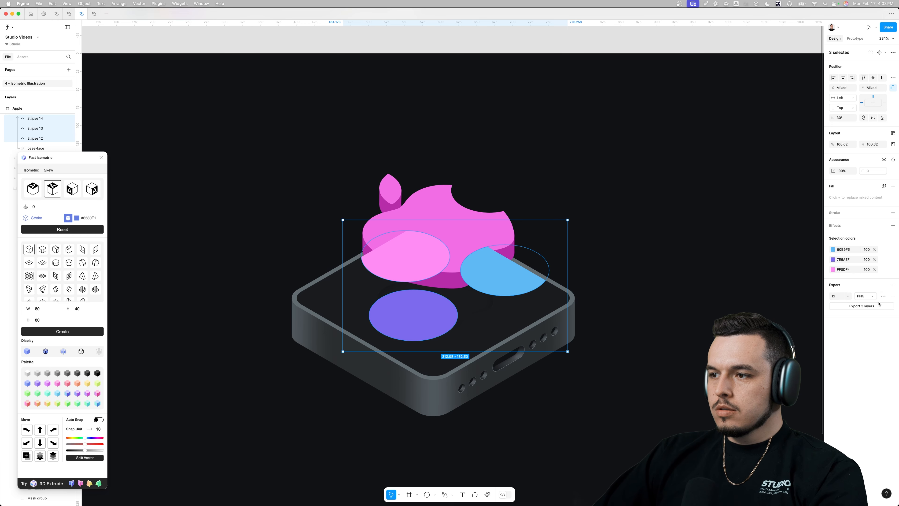
pyautogui.click(893, 295)
pyautogui.click(892, 225)
pyautogui.click(858, 237)
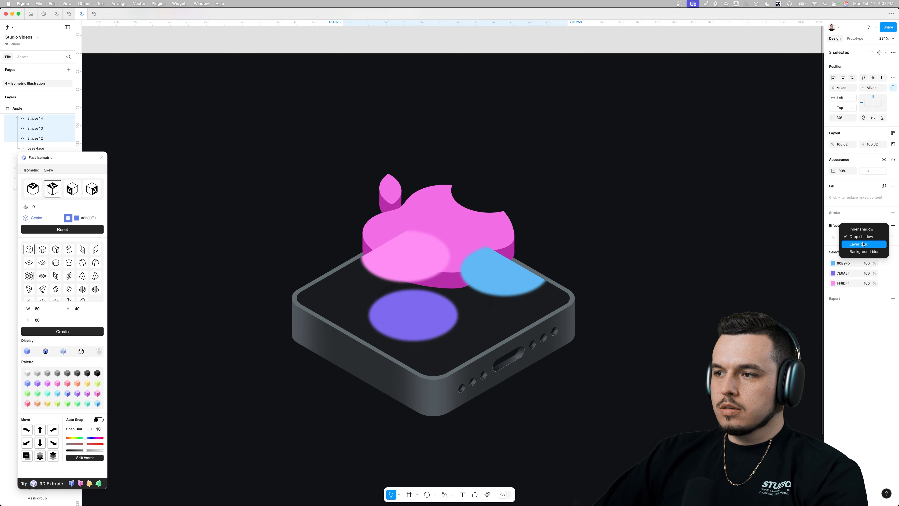
pyautogui.click(857, 247)
pyautogui.click(833, 237)
pyautogui.moveTo(781, 252); pyautogui.dragTo(13, 251)
# Shift the blurred blue and pink ellipses closer to the middle of the top face, beneath the floating logo.
pyautogui.moveTo(511, 272); pyautogui.dragTo(479, 285)
pyautogui.click(513, 272)
pyautogui.moveTo(399, 264); pyautogui.dragTo(414, 277)
pyautogui.click(420, 306)
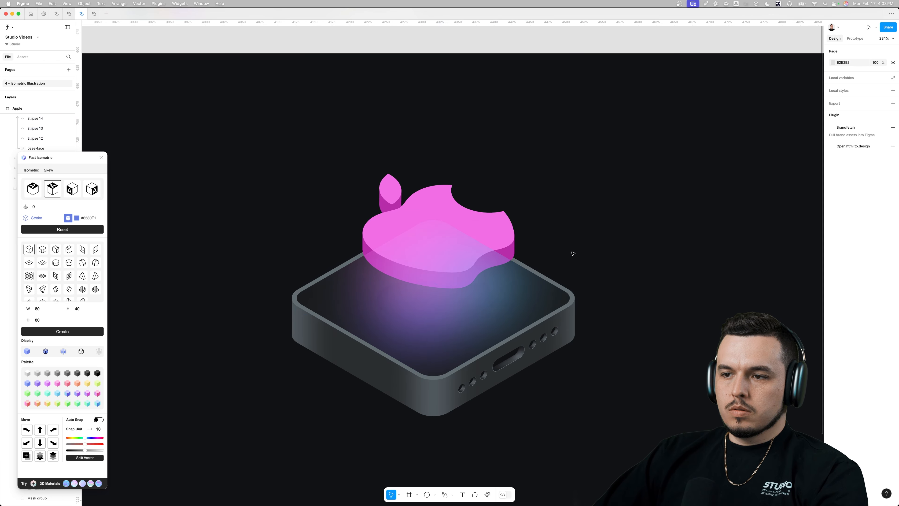
# Send the masked glow group behind both parts of the floating pink logo, keeping it above the engraved logo.
pyautogui.click(518, 281)
pyautogui.press('super+[')
pyautogui.press('super+[')
pyautogui.press('super+[')
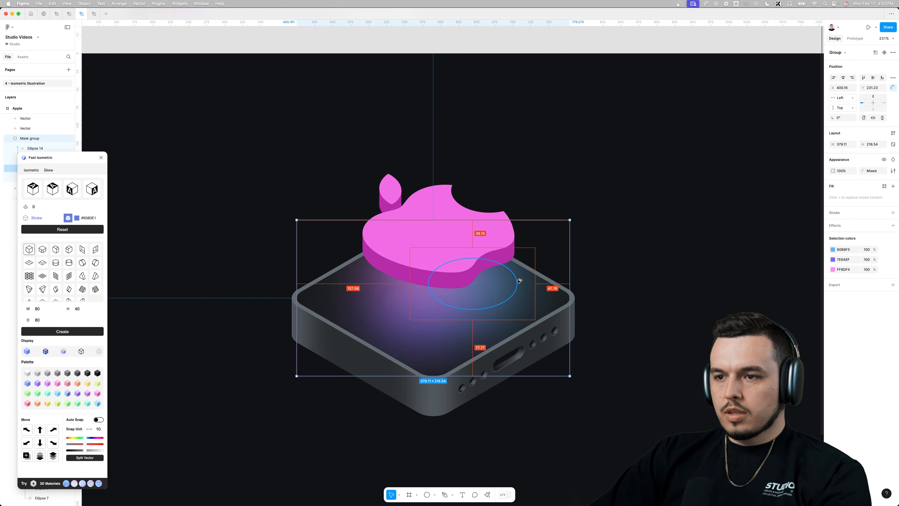
pyautogui.press('super+]')
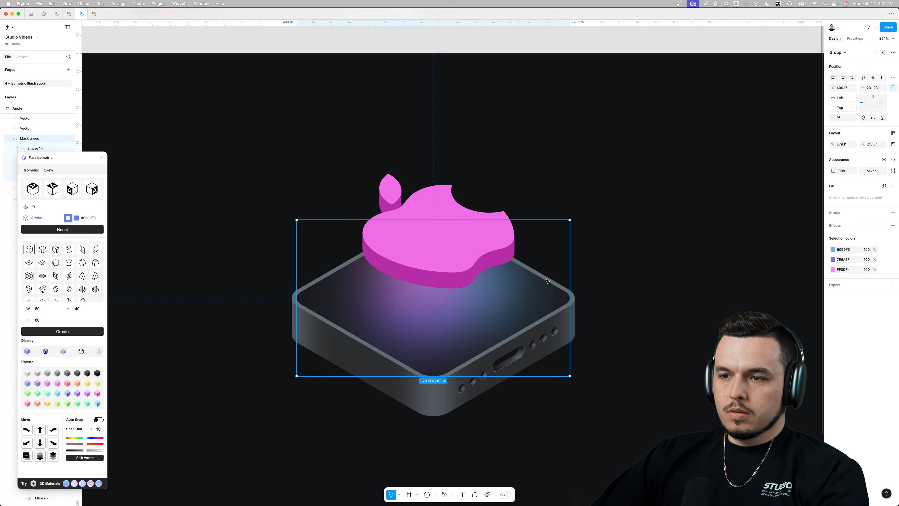
# Lower the opacity of the masked glow group to 42%.
pyautogui.hscroll(-2, 529, 295)
pyautogui.scroll(-2, 530, 295)
pyautogui.scroll(2, 510, 297)
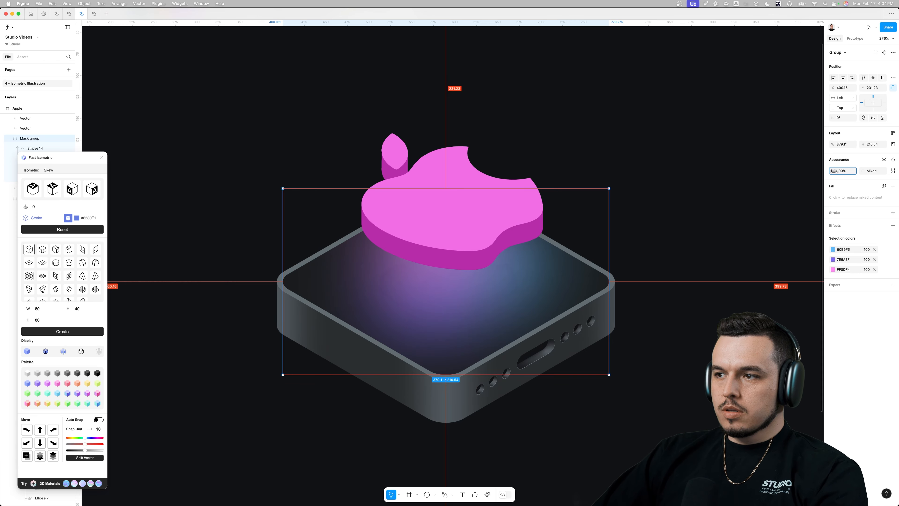
pyautogui.moveTo(833, 171); pyautogui.dragTo(788, 172)
pyautogui.click(645, 158)
pyautogui.scroll(1, 469, 230)
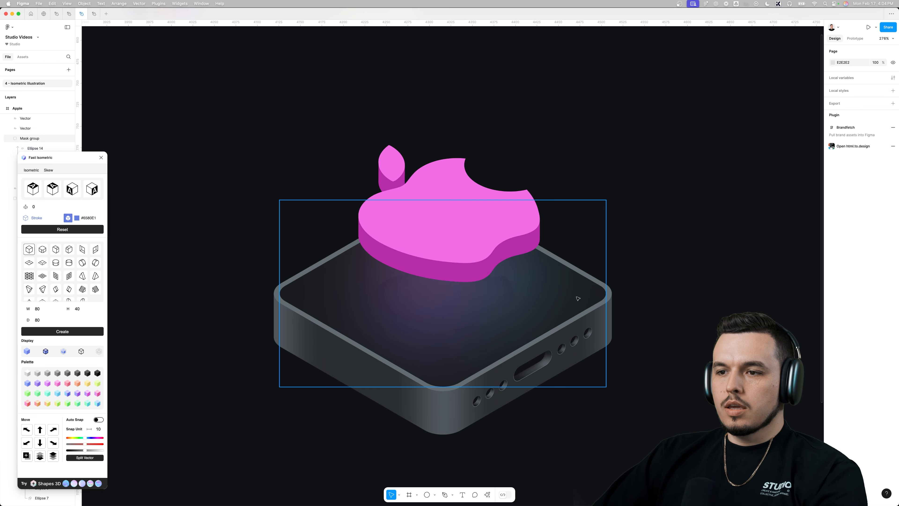
pyautogui.scroll(-1, 559, 311)
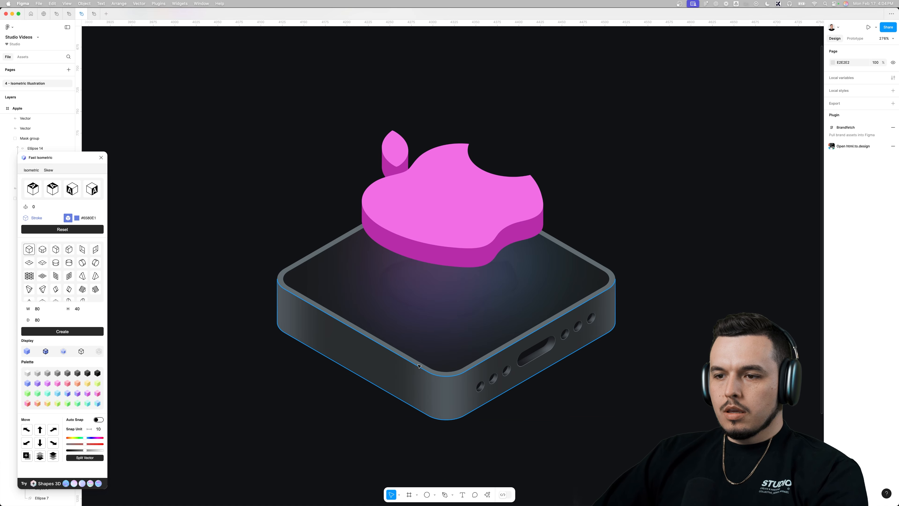
# With the Pen tool, outline a narrow slanted strip about 29 × 341 px across the device's left side and fill it with grey C1C1C1.
pyautogui.click(304, 306)
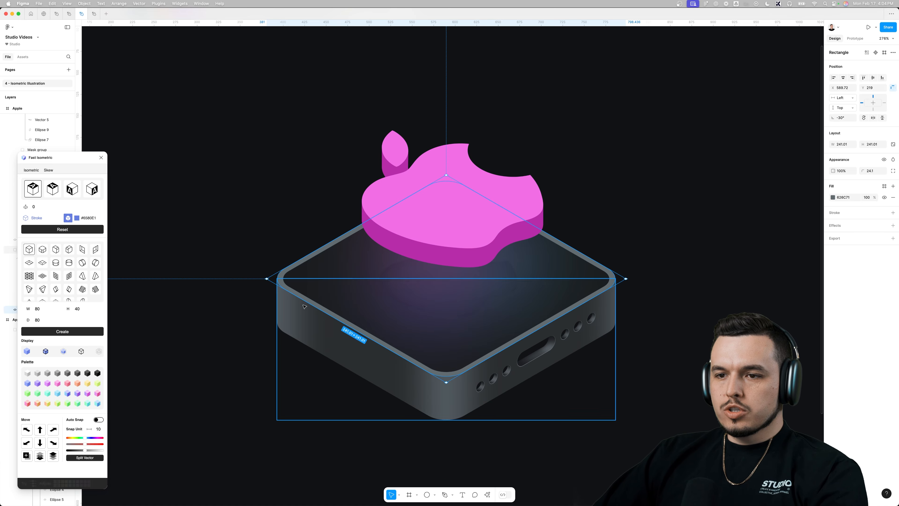
pyautogui.click(322, 301)
pyautogui.press('p')
pyautogui.click(343, 147)
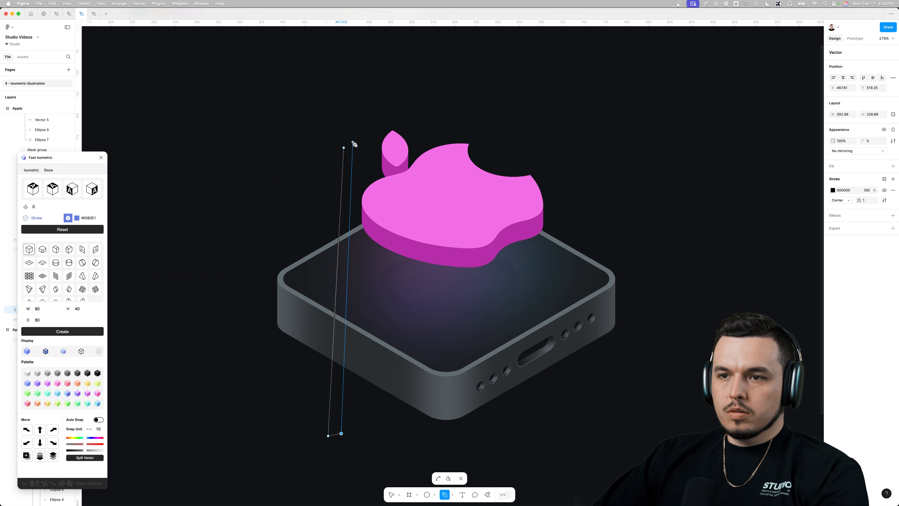
pyautogui.click(344, 148)
pyautogui.press('Escape')
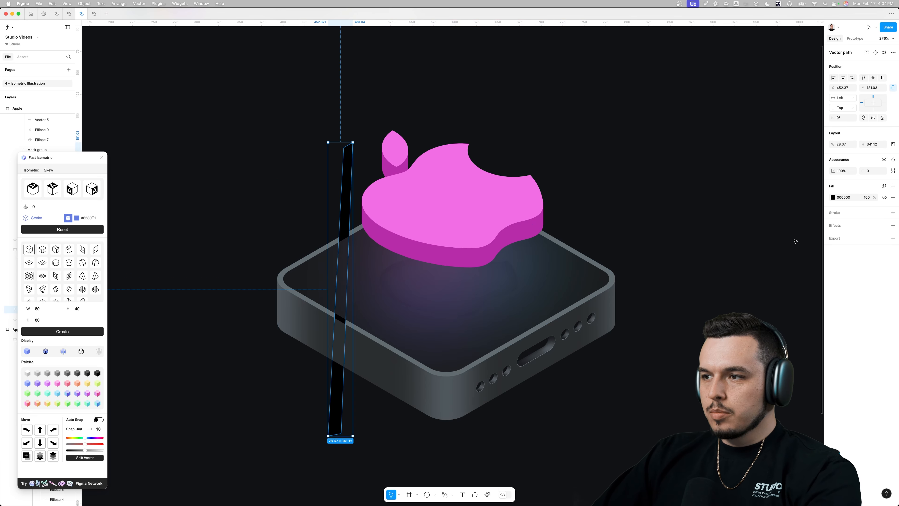
pyautogui.click(833, 197)
pyautogui.click(817, 351)
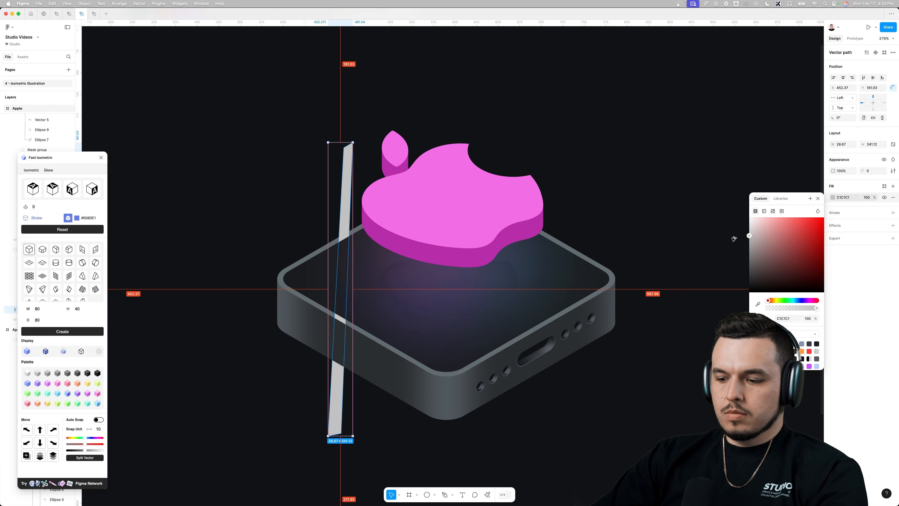
# Copy the strip beside the original and widen it to about 40 px, and place another narrow copy across the device's right side.
pyautogui.keyDown('alt'); pyautogui.moveTo(343, 285); pyautogui.dragTo(387, 289); pyautogui.keyUp('alt')
pyautogui.doubleClick(386, 289)
pyautogui.moveTo(397, 147); pyautogui.dragTo(407, 145)
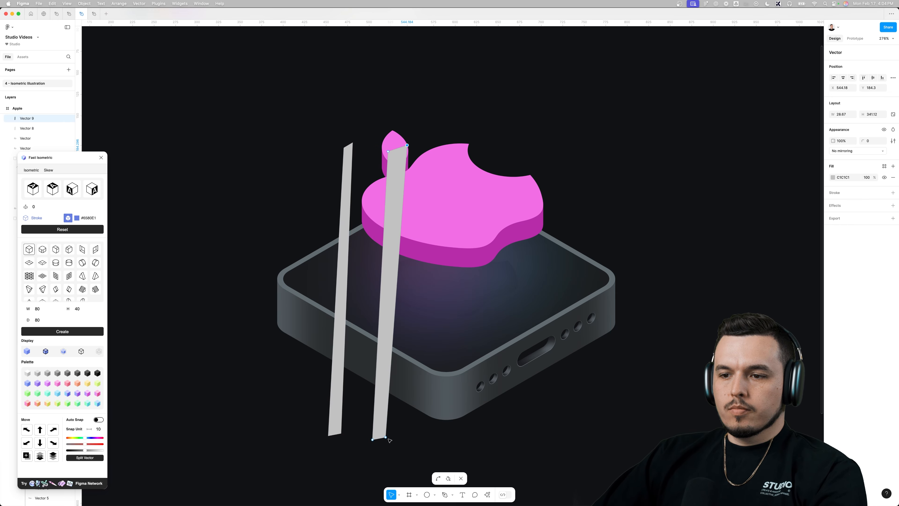
pyautogui.moveTo(390, 440); pyautogui.dragTo(403, 441)
pyautogui.press('Escape')
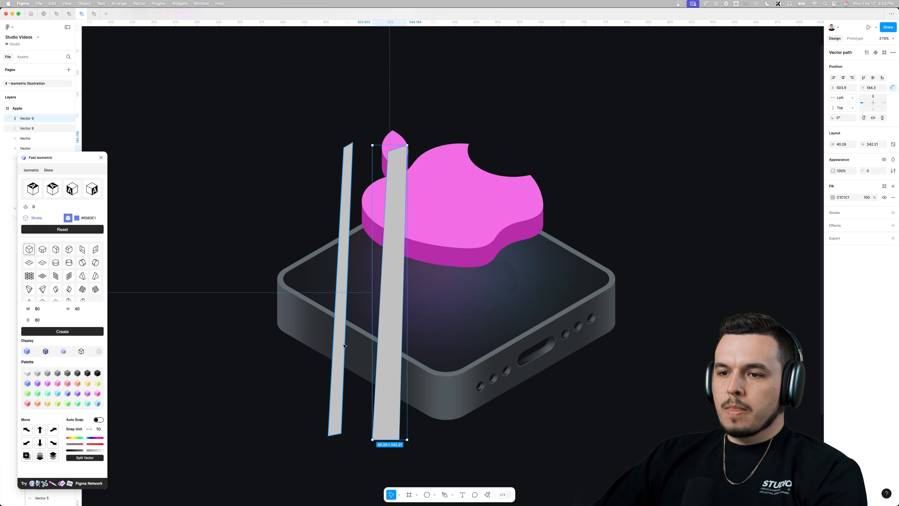
pyautogui.keyDown('alt'); pyautogui.moveTo(343, 346); pyautogui.dragTo(572, 320); pyautogui.keyUp('alt')
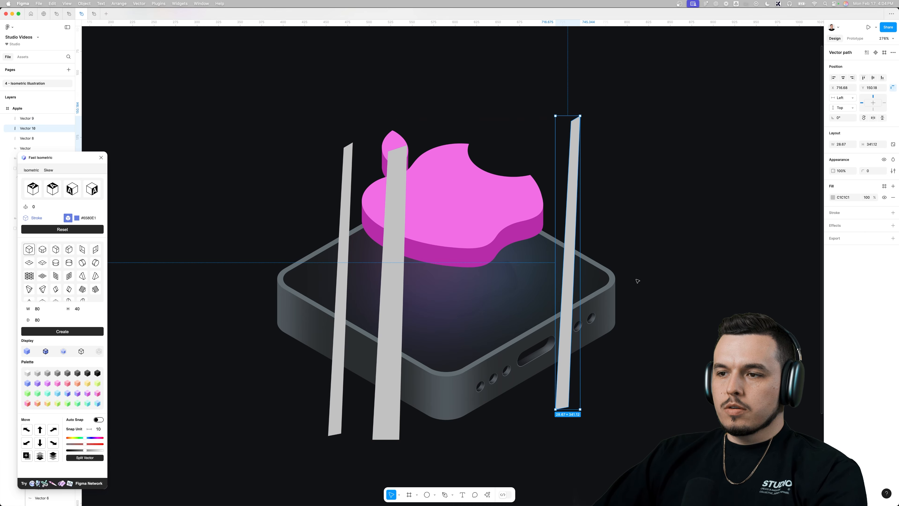
# Duplicate the grey rim face in place and mask the three strips with it.
pyautogui.click(584, 257)
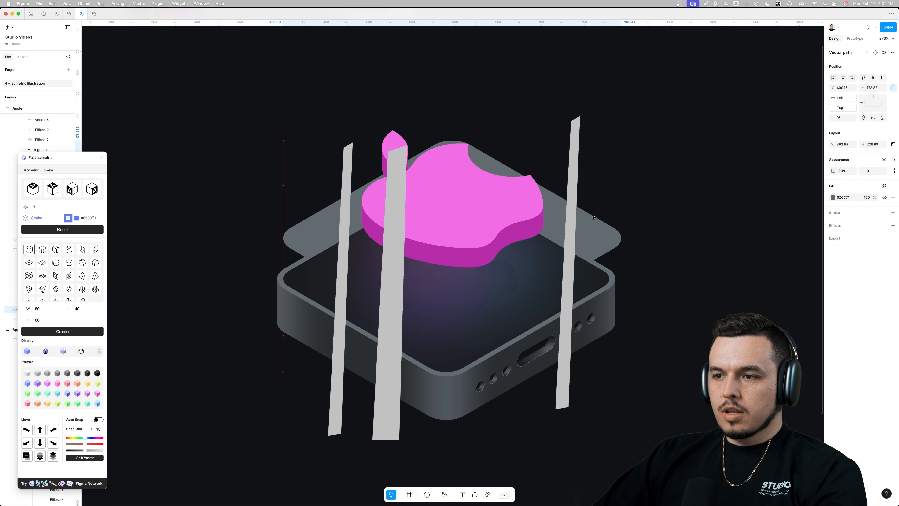
pyautogui.click(101, 157)
pyautogui.keyDown('shift'); pyautogui.click(43, 319); pyautogui.keyUp('shift')
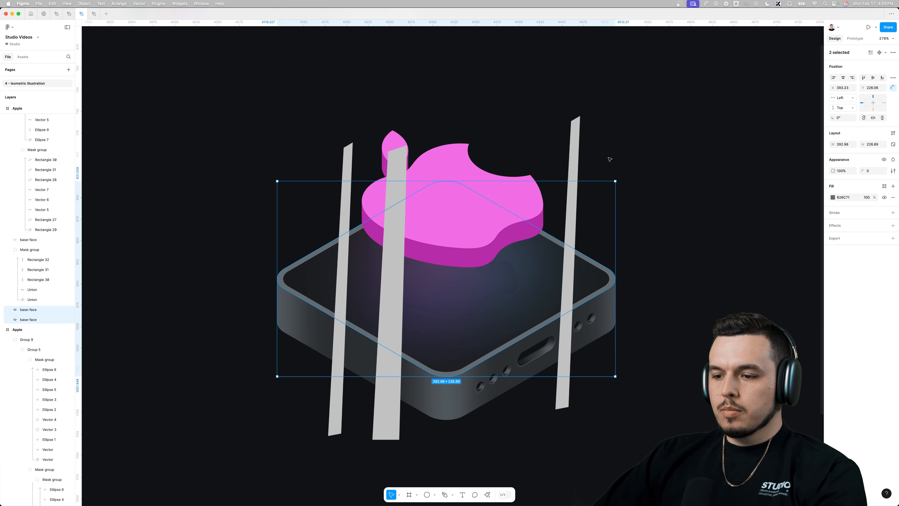
pyautogui.keyDown('shift'); pyautogui.click(580, 151); pyautogui.keyUp('shift')
pyautogui.keyDown('shift'); pyautogui.click(397, 174); pyautogui.keyUp('shift')
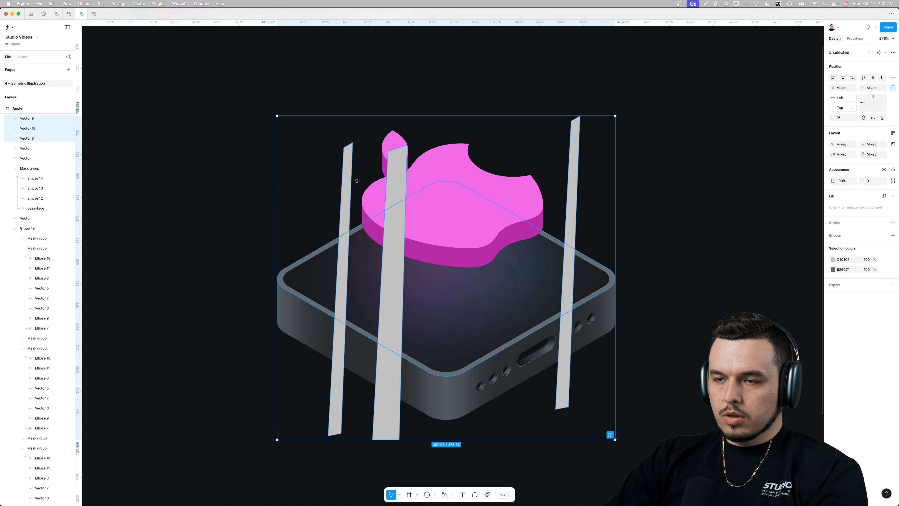
pyautogui.press('ctrl+super+m')
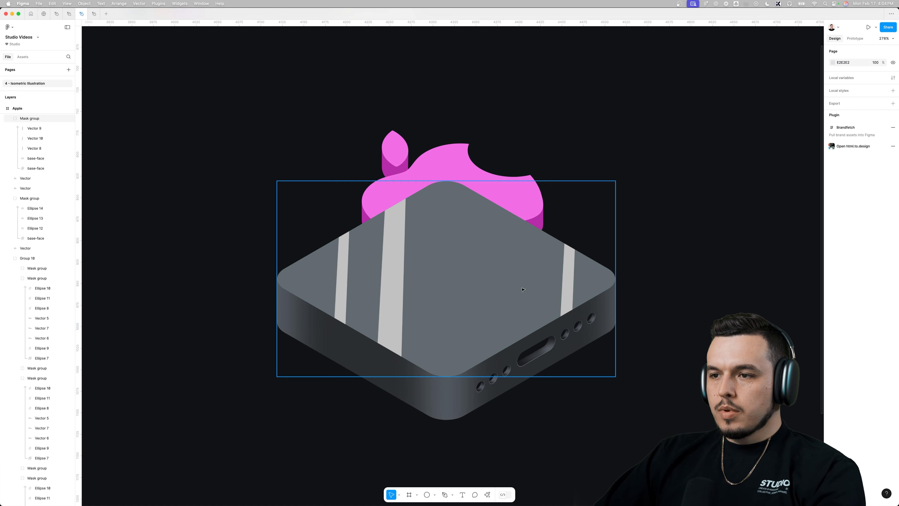
# Send the masked strip group backward beneath the dark top face, leaving the strips only on the rim.
pyautogui.press('Escape')
pyautogui.press('super+bracketleft')
pyautogui.press('super+bracketleft')
pyautogui.press('super+bracketleft')
pyautogui.press('super+bracketleft')
pyautogui.press('super+bracketleft')
pyautogui.press('super+bracketleft')
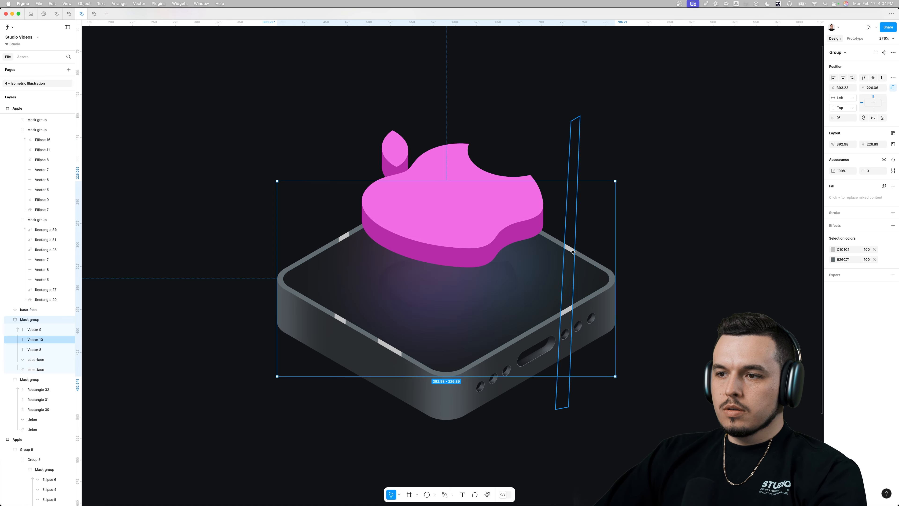
# Flatten the three strips into a single shape and fill it with white FFFFFF.
pyautogui.click(563, 270)
pyautogui.keyDown('shift'); pyautogui.click(32, 349); pyautogui.keyUp('shift')
pyautogui.click(34, 330)
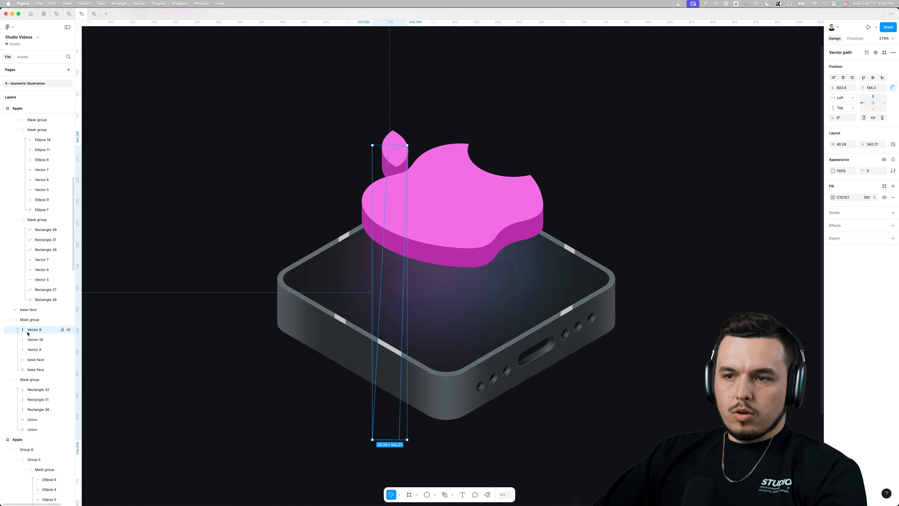
pyautogui.keyDown('shift'); pyautogui.click(32, 349); pyautogui.keyUp('shift')
pyautogui.press('super+e')
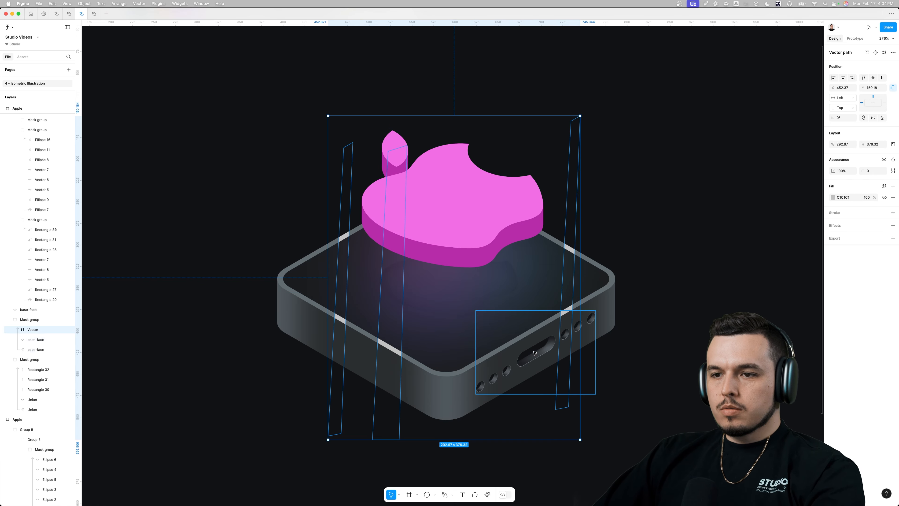
pyautogui.click(833, 197)
pyautogui.moveTo(754, 233); pyautogui.dragTo(737, 197)
# Apply a layer blur to the flattened white shape to soften the reflections on the rim.
pyautogui.click(894, 226)
pyautogui.click(852, 237)
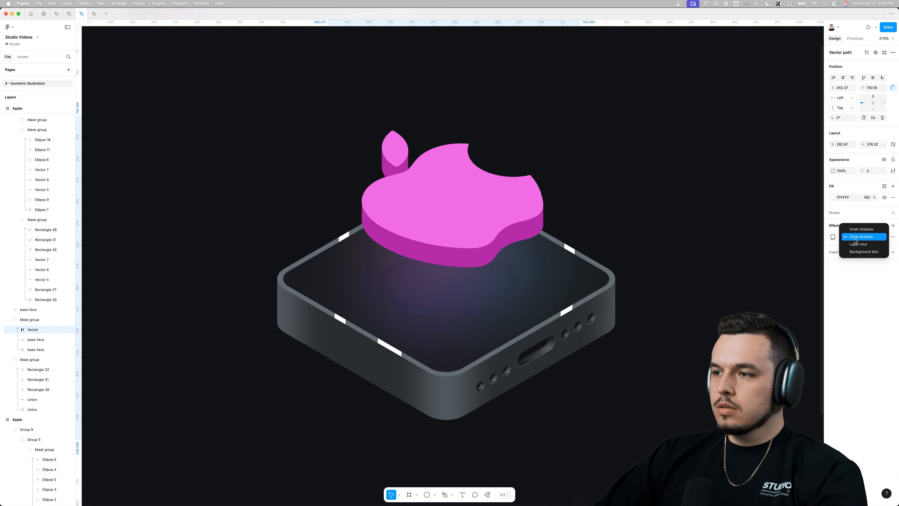
pyautogui.click(854, 245)
pyautogui.click(832, 239)
pyautogui.moveTo(815, 251); pyautogui.dragTo(818, 252)
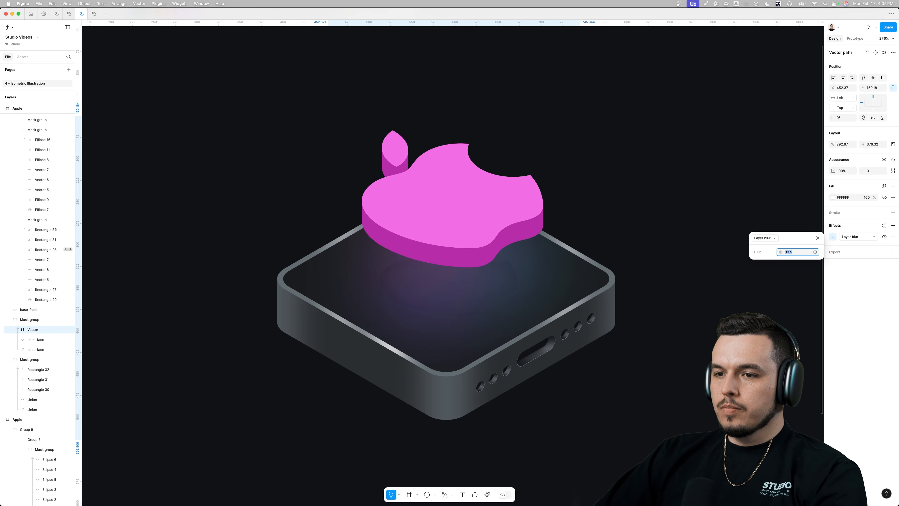
pyautogui.moveTo(68, 249); pyautogui.dragTo(823, 240)
# Lower the white reflection shape's fill opacity to 75%.
pyautogui.moveTo(869, 197)
pyautogui.mouseDown()
pyautogui.moveTo(843, 198)
pyautogui.moveTo(874, 198)
pyautogui.mouseUp()
pyautogui.scroll(-5, 555, 186)
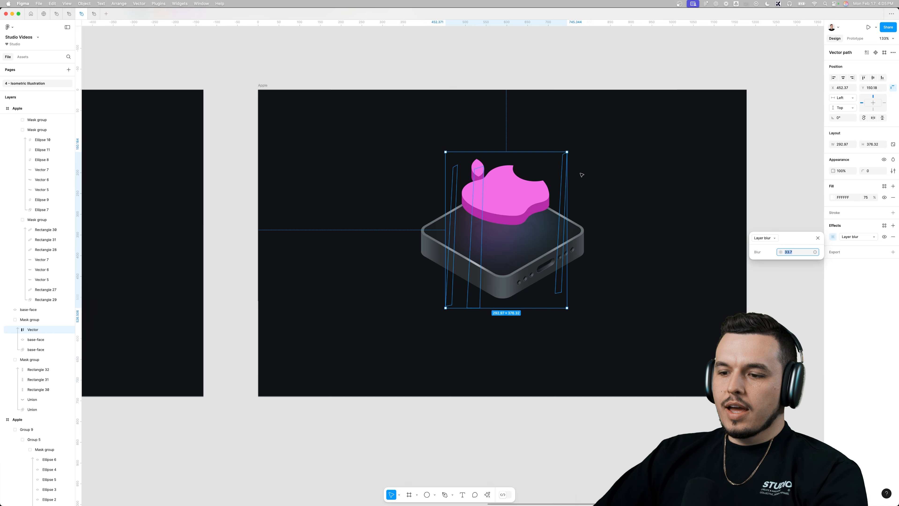
pyautogui.click(613, 167)
pyautogui.scroll(3, 592, 203)
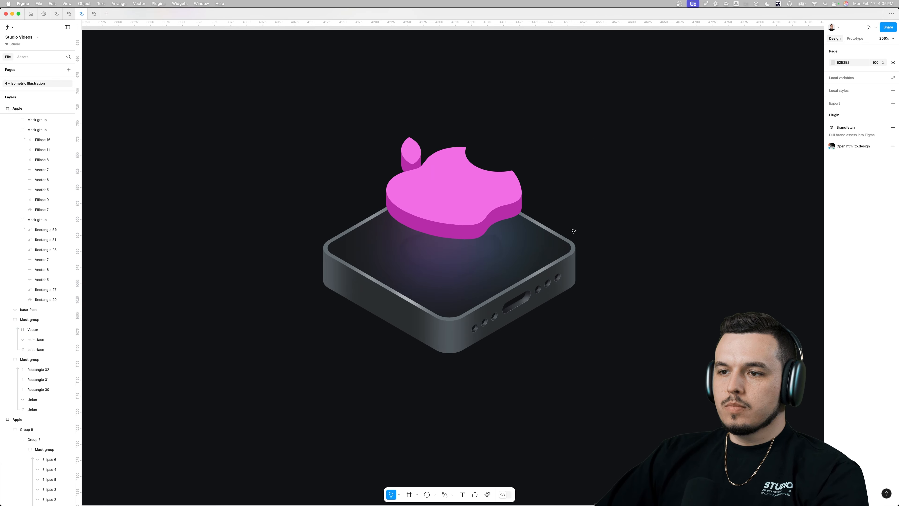
# Enlarge the masked glow group evenly about its centre to about 397 × 227 px to cover the device's rim.
pyautogui.click(422, 298)
pyautogui.scroll(3, 422, 298)
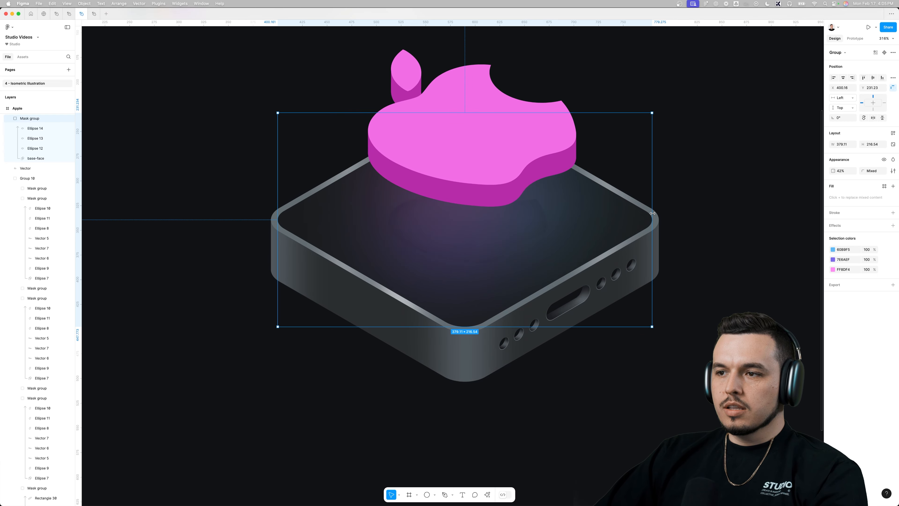
pyautogui.moveTo(652, 213); pyautogui.dragTo(661, 213)
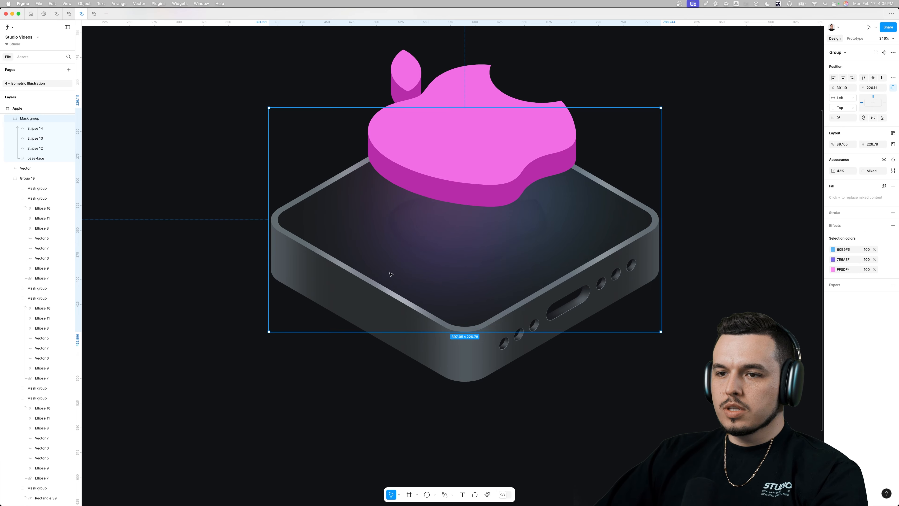
pyautogui.moveTo(413, 254); pyautogui.dragTo(326, 190)
pyautogui.press('super+z')
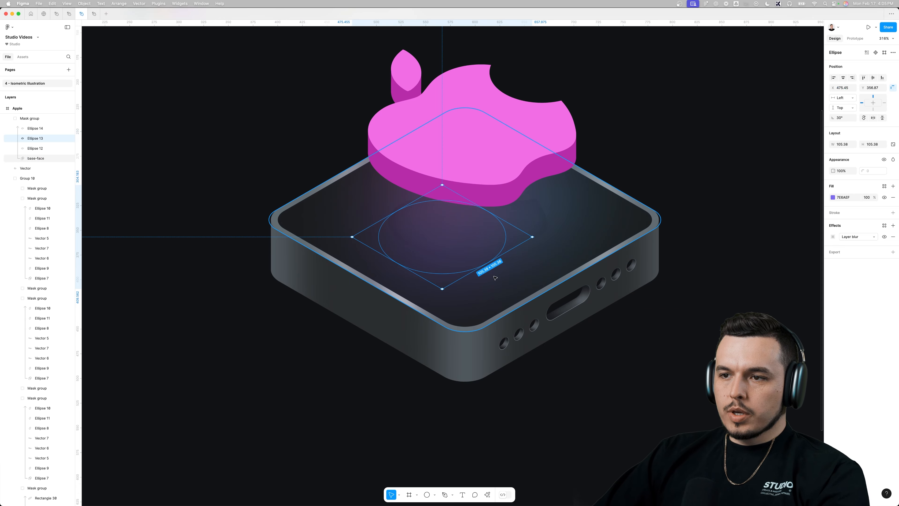
pyautogui.press('super+z')
# Delete the blurred purple ellipse from the masked glow group.
pyautogui.keyDown('super'); pyautogui.click(470, 273); pyautogui.keyUp('super')
pyautogui.click(461, 244)
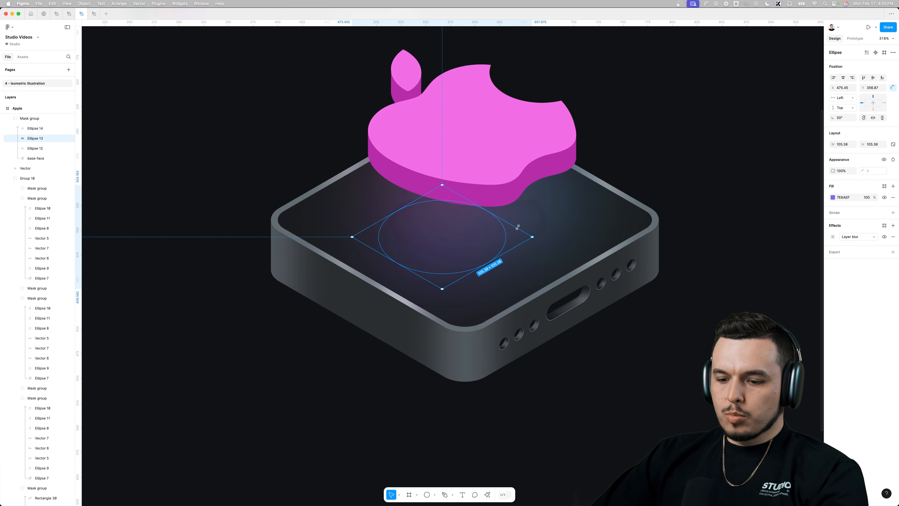
pyautogui.press('Delete')
# Try shifting the glow group off the device to reach the rim face beneath it, and undo the move.
pyautogui.moveTo(335, 198); pyautogui.dragTo(526, 210)
pyautogui.keyDown('super'); pyautogui.click(274, 217); pyautogui.keyUp('super')
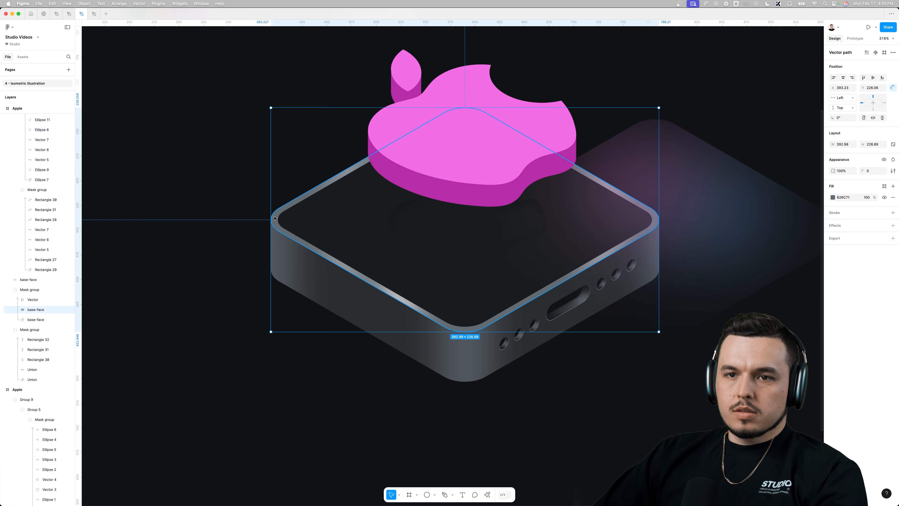
pyautogui.press('super+z')
pyautogui.press('super+z')
pyautogui.scroll(-2, 70, 268)
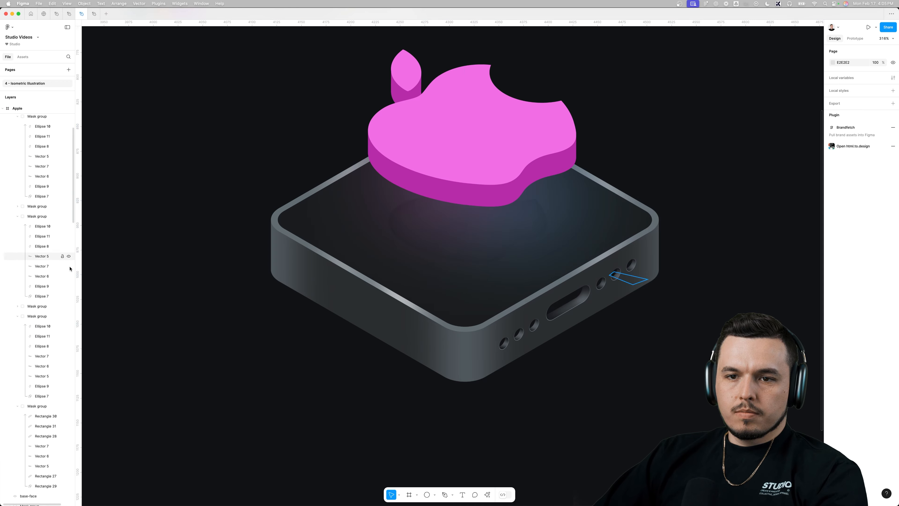
# Lower the purple rim ellipse's fill opacity to 75% and add a pink F26EE5 copy at 30% opacity on the rim.
pyautogui.moveTo(437, 310); pyautogui.dragTo(438, 313)
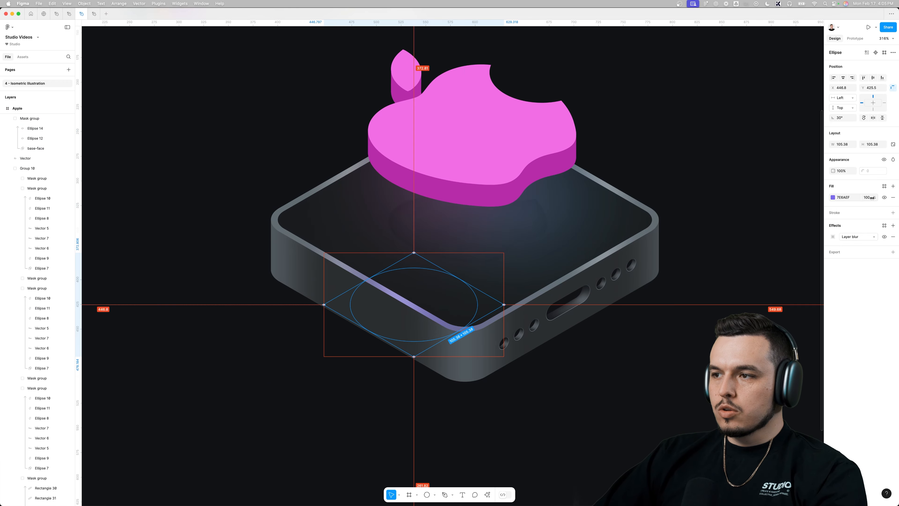
pyautogui.moveTo(867, 198); pyautogui.dragTo(850, 197)
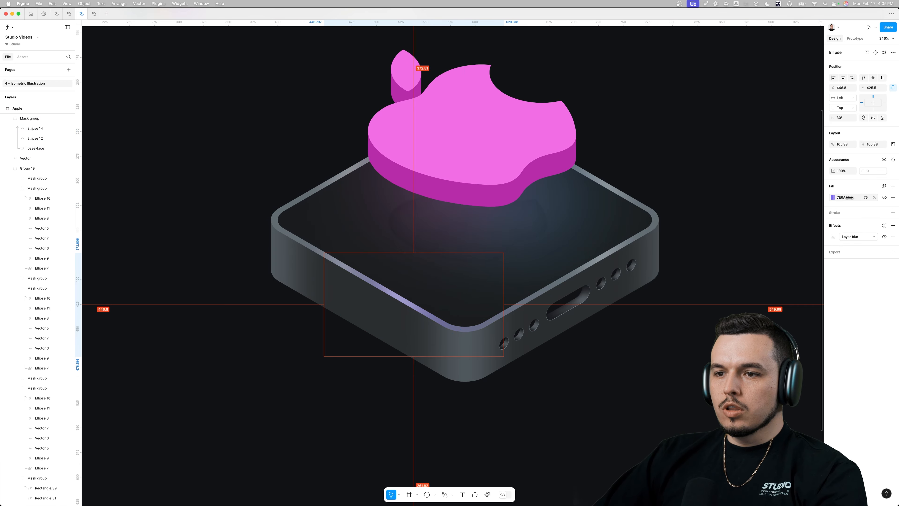
pyautogui.moveTo(410, 299); pyautogui.dragTo(628, 201)
pyautogui.press('i')
pyautogui.click(395, 150)
pyautogui.press('2')
pyautogui.press('3')
# Recolour the blurred ellipse copy over the rim's right corner to blue 4976AD.
pyautogui.press('i')
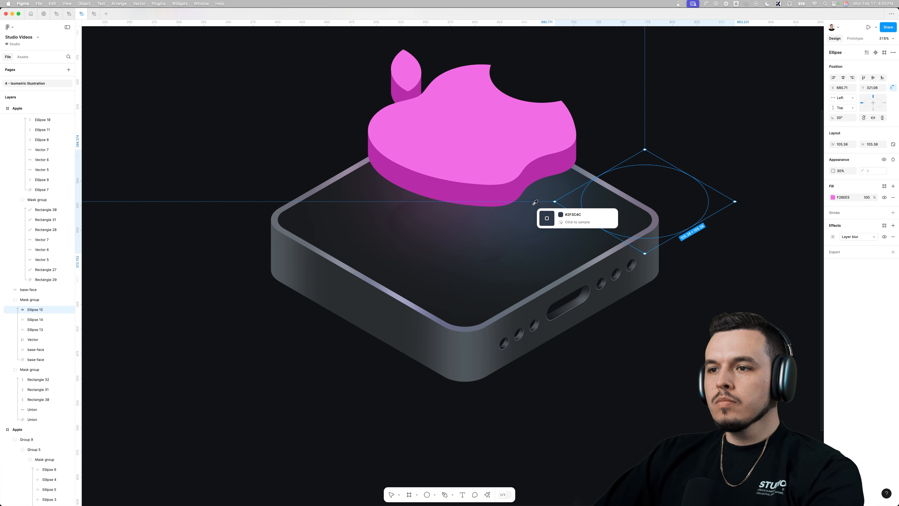
pyautogui.click(535, 205)
pyautogui.click(833, 197)
pyautogui.click(793, 242)
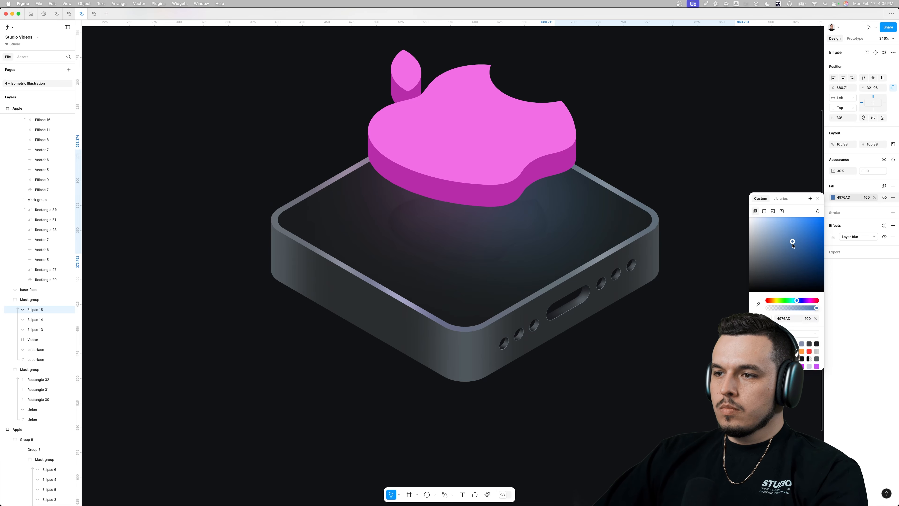
# Inspect the masked glow layers and compare the floating logo with the finished reference illustration.
pyautogui.click(419, 313)
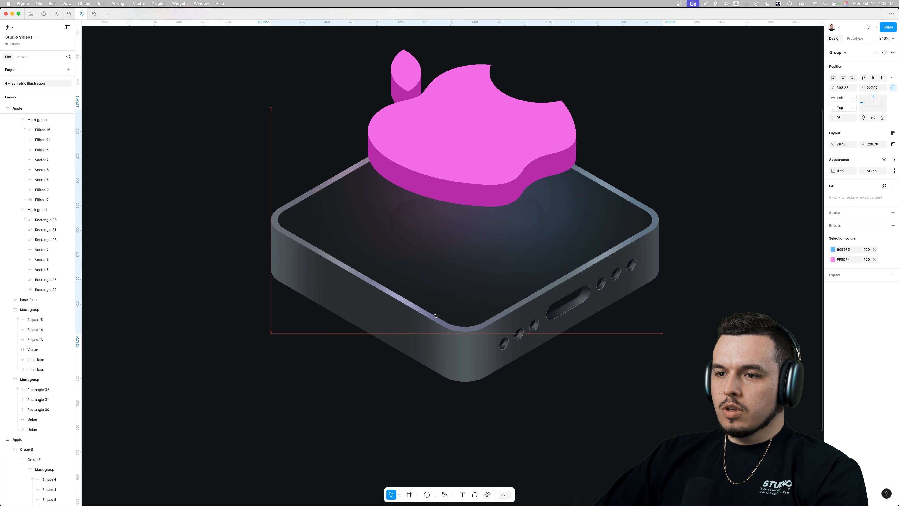
pyautogui.doubleClick(419, 314)
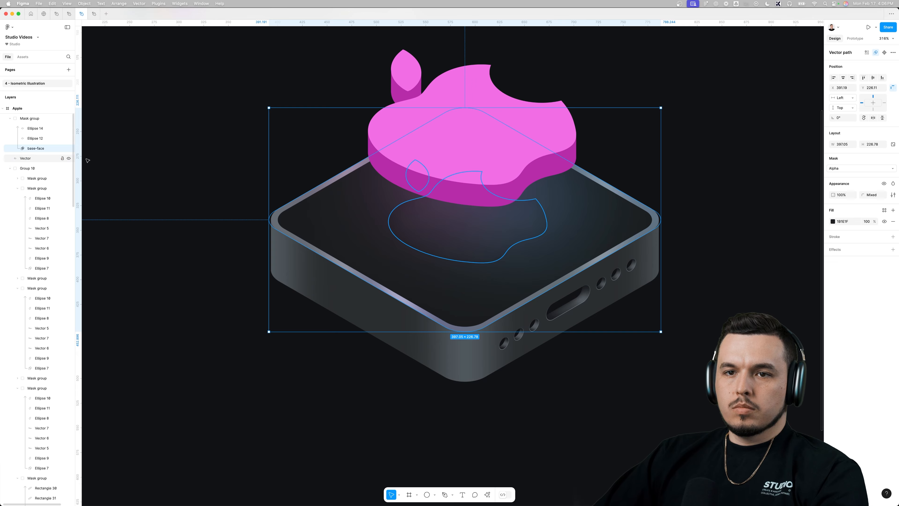
pyautogui.click(36, 137)
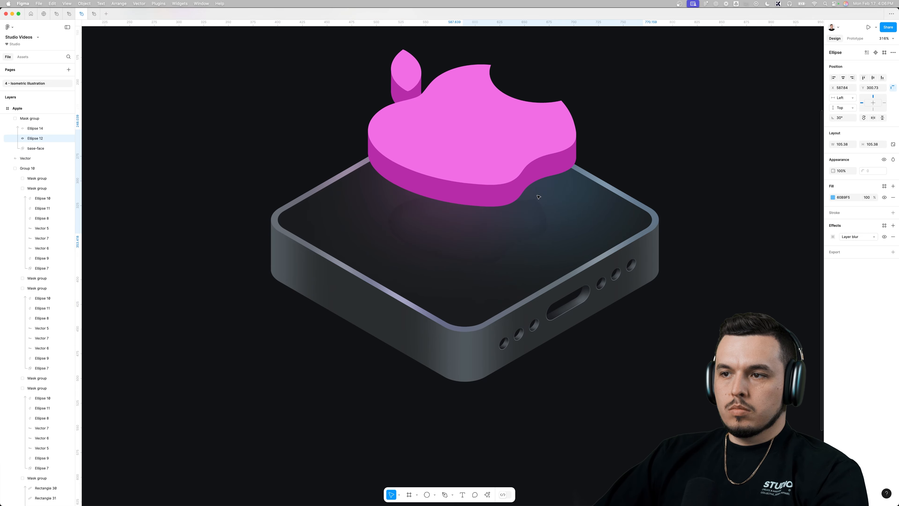
pyautogui.scroll(-5, 297, 269)
pyautogui.click(562, 270)
pyautogui.moveTo(519, 242); pyautogui.dragTo(556, 274)
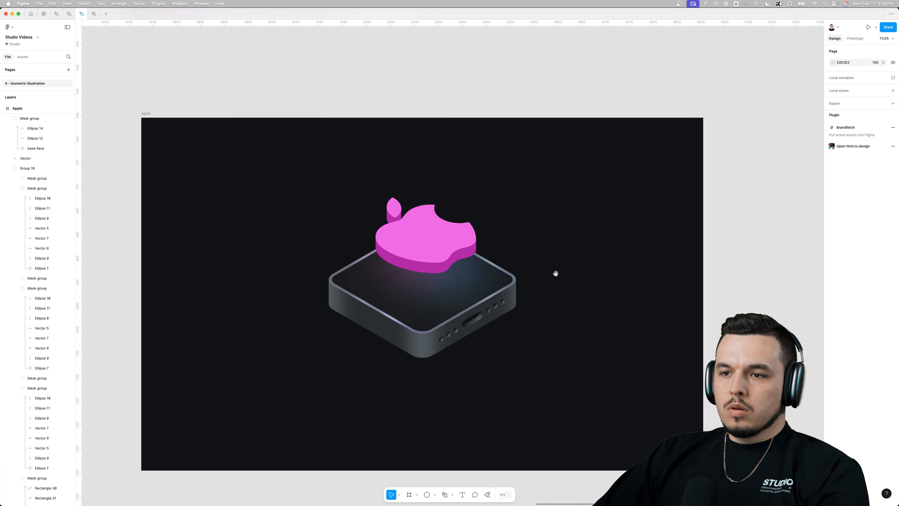
pyautogui.scroll(4, 430, 246)
pyautogui.moveTo(582, 181); pyautogui.dragTo(627, 206)
pyautogui.scroll(-2, 490, 265)
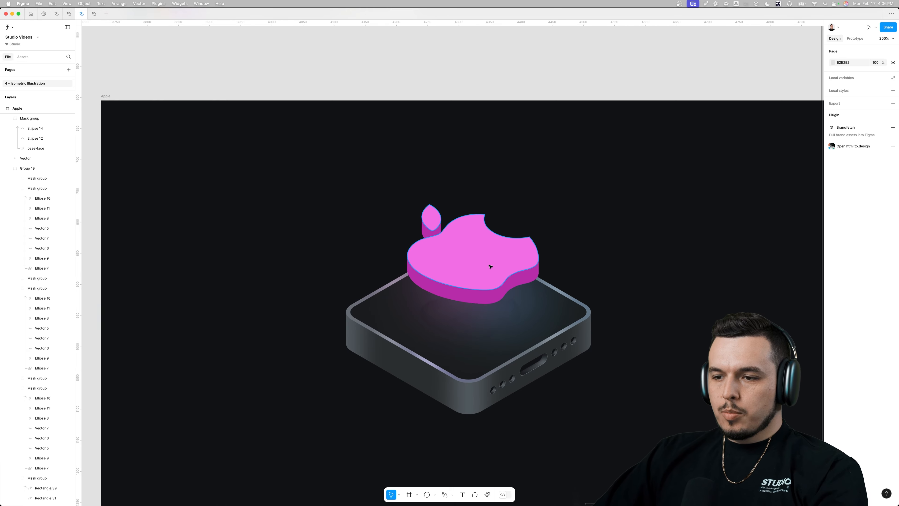
pyautogui.click(488, 265)
pyautogui.scroll(-5, 488, 265)
pyautogui.scroll(5, 315, 255)
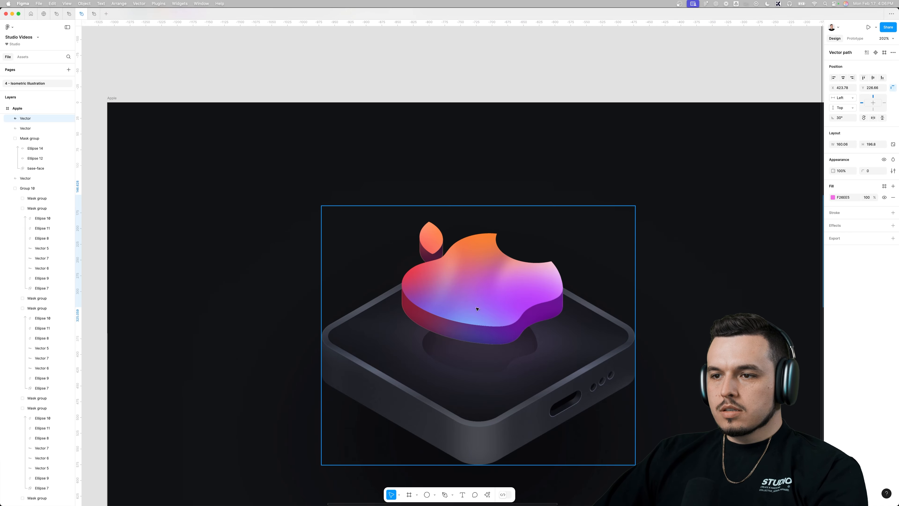
pyautogui.scroll(-6, 231, 271)
pyautogui.hscroll(5, 337, 301)
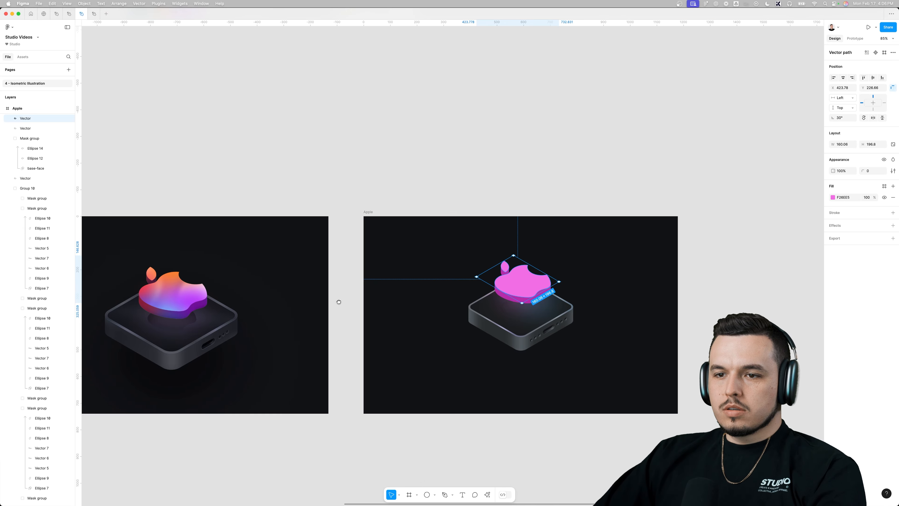
pyautogui.scroll(5, 490, 283)
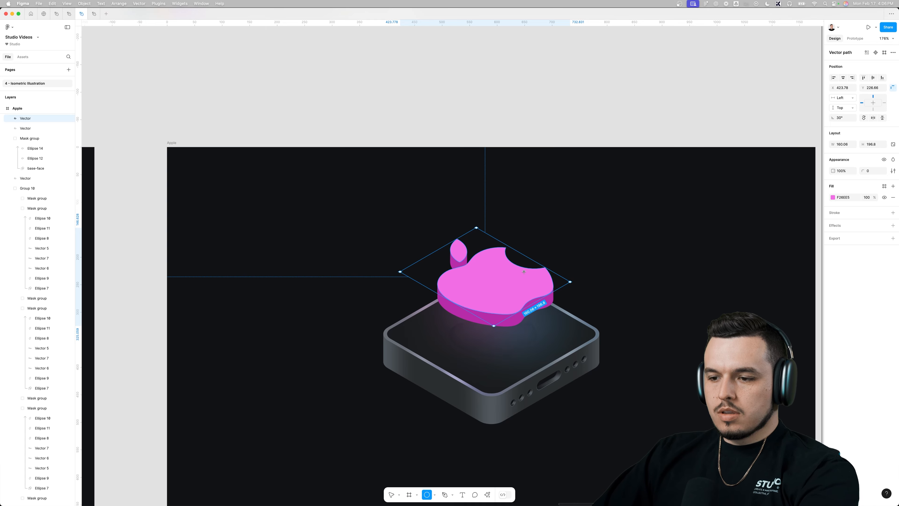
# Draw an isometric ellipse about 120 × 120 px above the floating logo and fill it orange FFA229.
pyautogui.scroll(2, 513, 284)
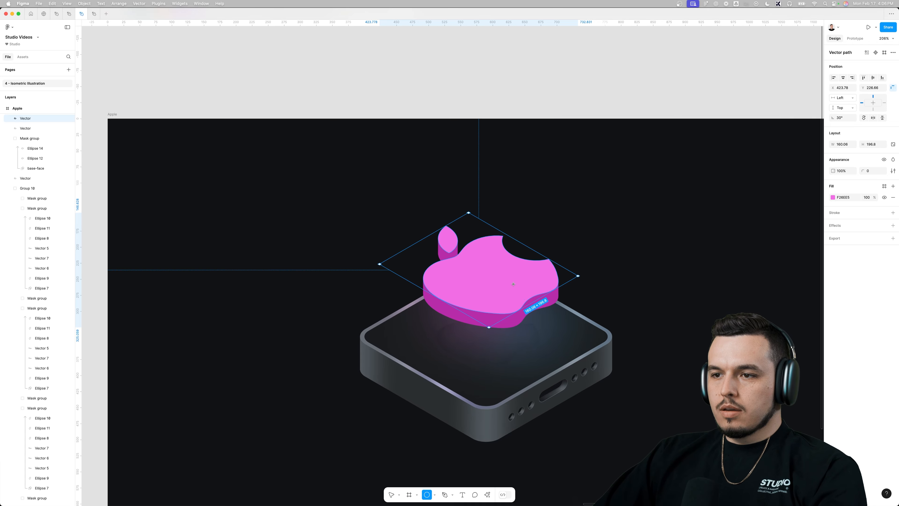
pyautogui.moveTo(486, 245); pyautogui.dragTo(523, 264)
pyautogui.rightClick(493, 247)
pyautogui.click(832, 197)
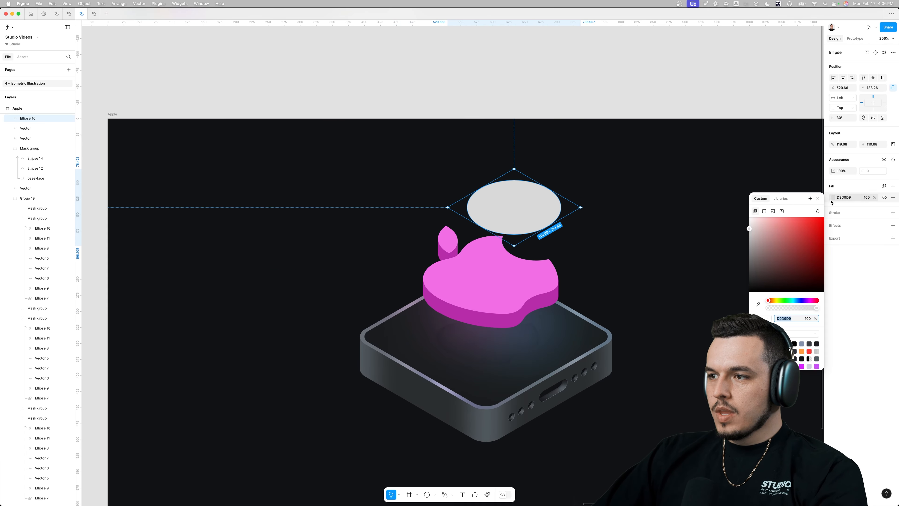
pyautogui.click(773, 301)
pyautogui.moveTo(795, 239); pyautogui.dragTo(812, 214)
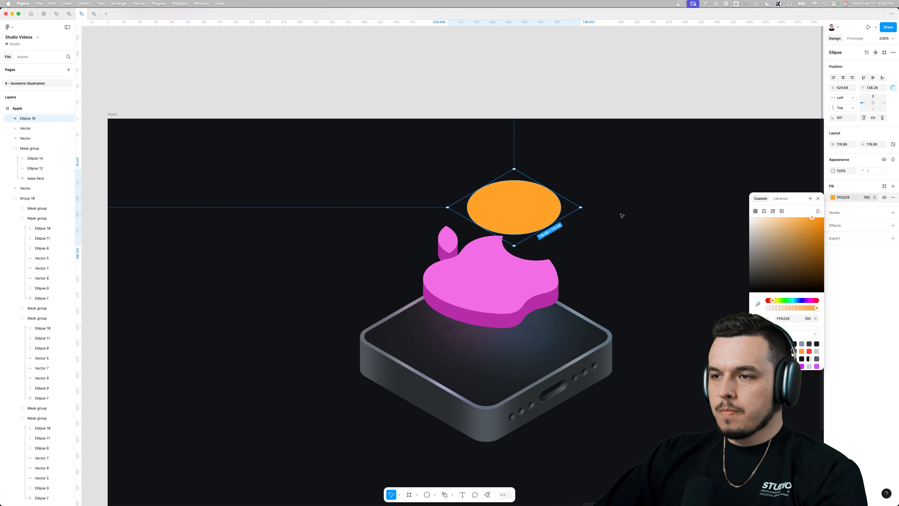
# Duplicate the orange ellipse over the logo's right side and fill the copy with cyan 29FFED.
pyautogui.keyDown('alt'); pyautogui.moveTo(537, 232); pyautogui.dragTo(569, 312); pyautogui.keyUp('alt')
pyautogui.click(833, 197)
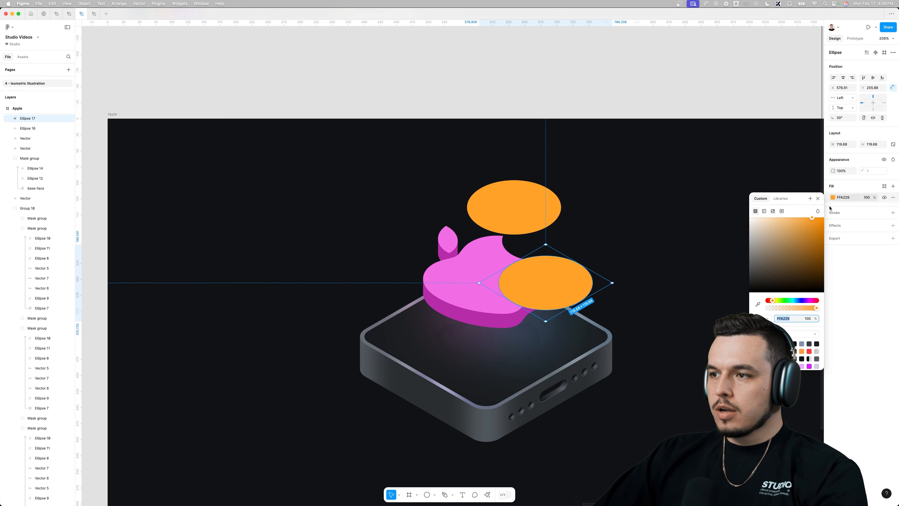
pyautogui.click(782, 301)
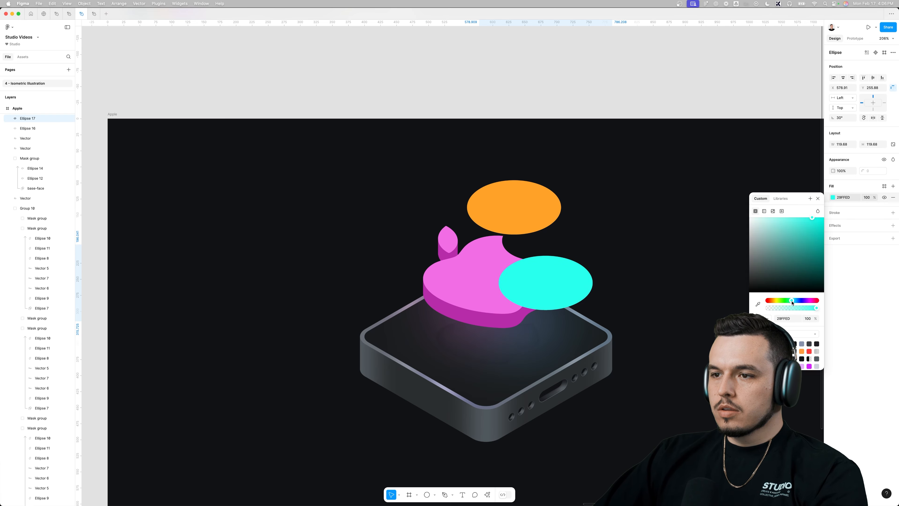
# Duplicate the cyan ellipse over the logo's front left edge and fill the copy with violet 784FFF.
pyautogui.keyDown('alt'); pyautogui.moveTo(545, 284); pyautogui.dragTo(461, 305); pyautogui.keyUp('alt')
pyautogui.click(833, 197)
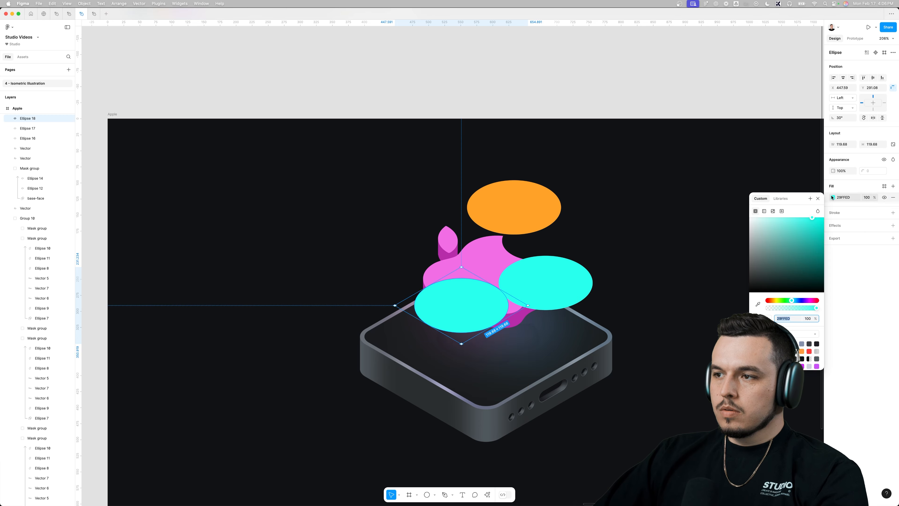
pyautogui.click(802, 300)
pyautogui.click(801, 217)
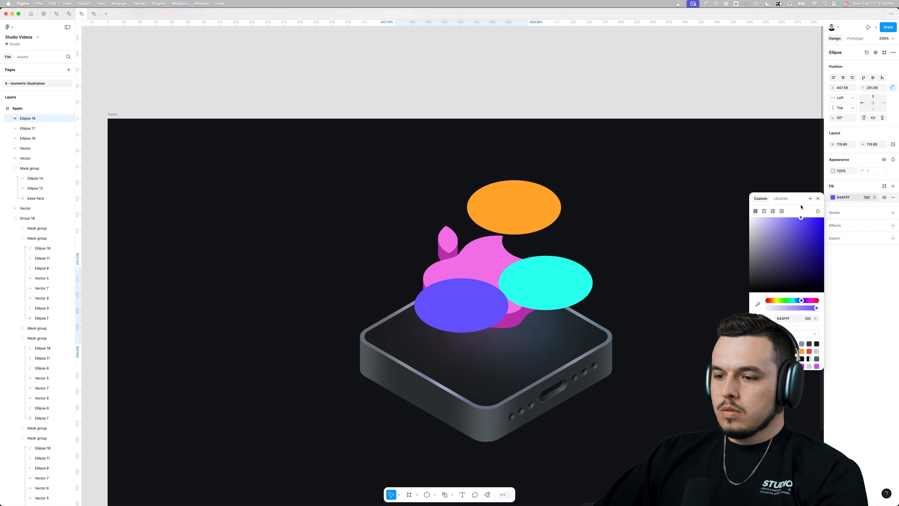
pyautogui.moveTo(797, 303); pyautogui.dragTo(803, 300)
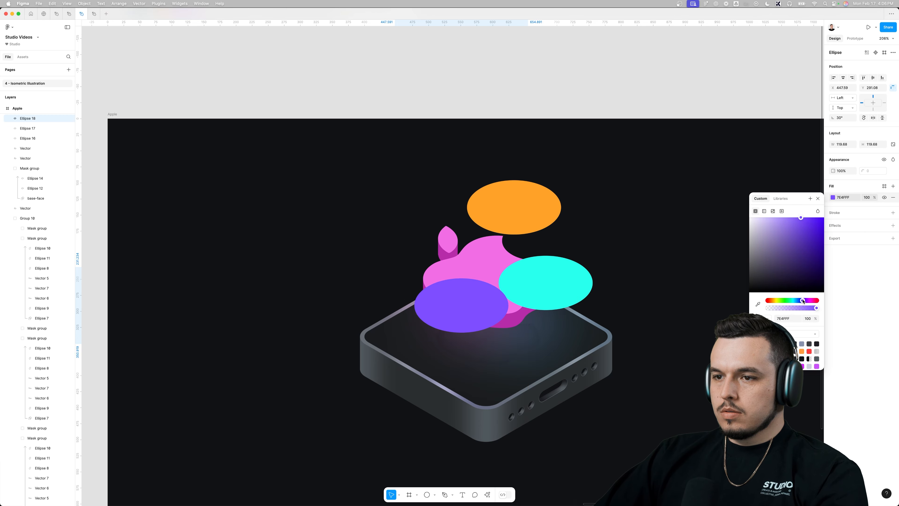
# Duplicate the violet ellipse over the logo's leaf and rear left edge, and fill the copy with red FF4F4F.
pyautogui.keyDown('alt'); pyautogui.moveTo(468, 297); pyautogui.dragTo(432, 238); pyautogui.keyUp('alt')
pyautogui.click(833, 197)
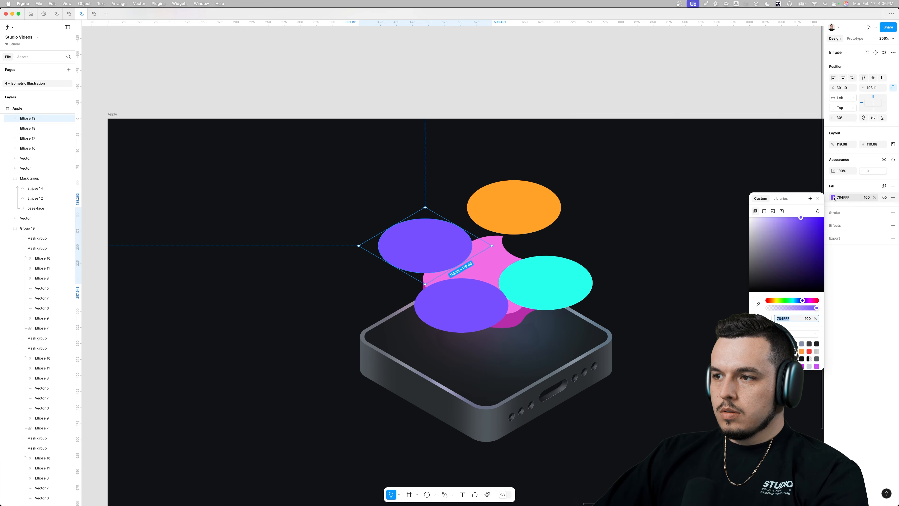
pyautogui.moveTo(771, 300); pyautogui.dragTo(769, 302)
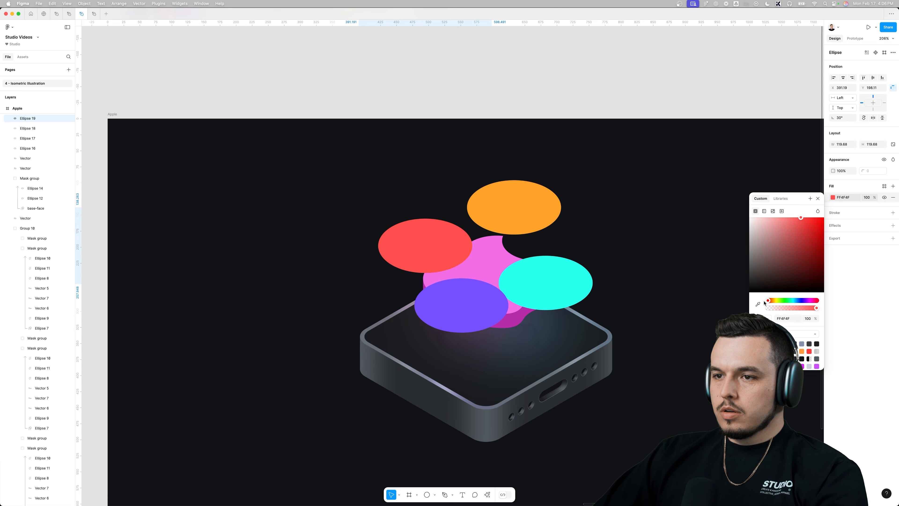
# Move the orange ellipse slightly down and left so it sits closer to the logo's upper edge.
pyautogui.click(552, 244)
pyautogui.moveTo(526, 222); pyautogui.dragTo(520, 232)
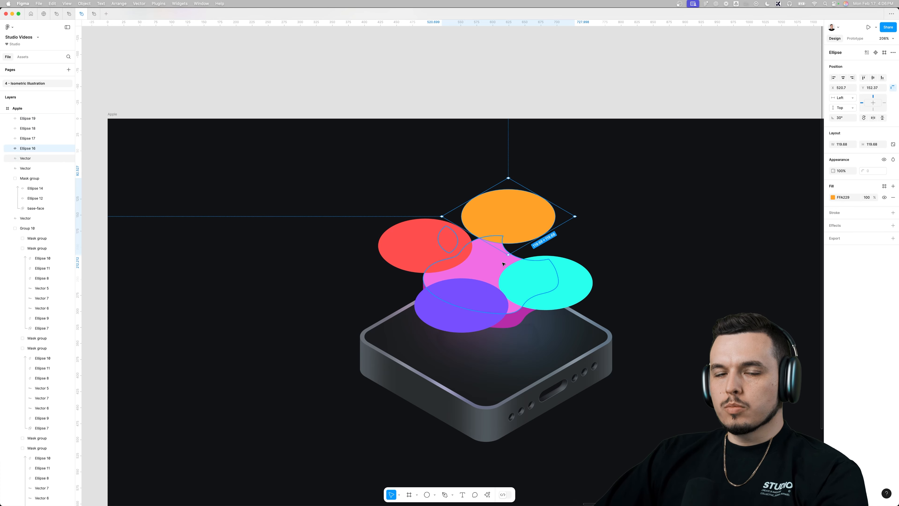
pyautogui.click(594, 245)
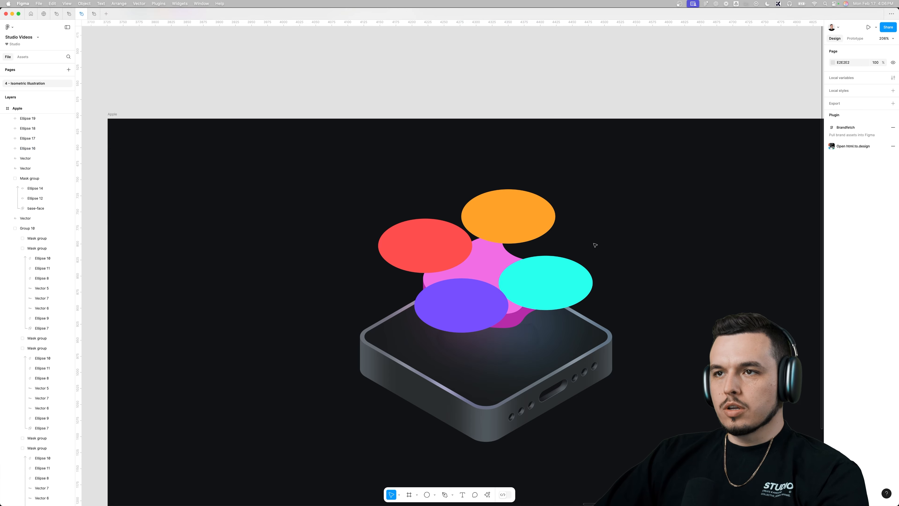
# Duplicate the logo's top face and use the copy to mask the four coloured ellipses.
pyautogui.click(488, 254)
pyautogui.press('super+d')
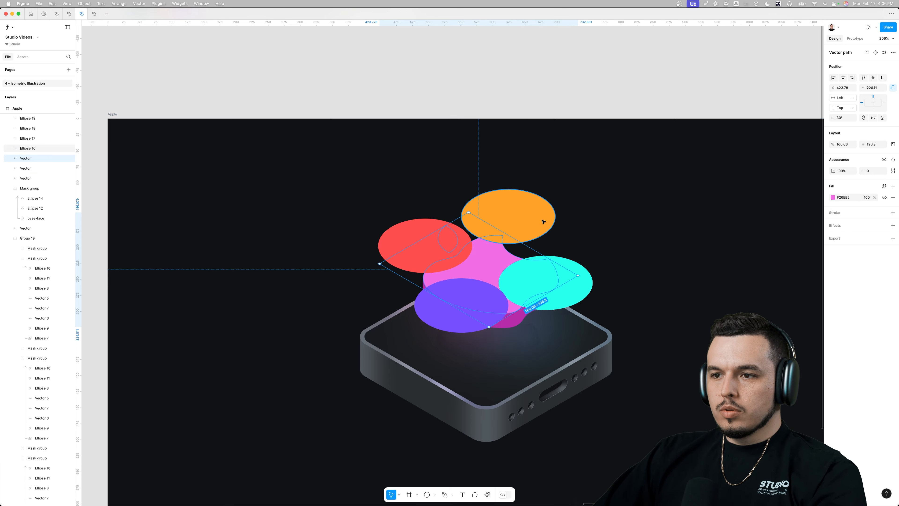
pyautogui.keyDown('shift'); pyautogui.click(534, 221); pyautogui.keyUp('shift')
pyautogui.keyDown('shift'); pyautogui.click(443, 249); pyautogui.keyUp('shift')
pyautogui.keyDown('shift'); pyautogui.click(460, 299); pyautogui.keyUp('shift')
pyautogui.keyDown('shift'); pyautogui.click(541, 277); pyautogui.keyUp('shift')
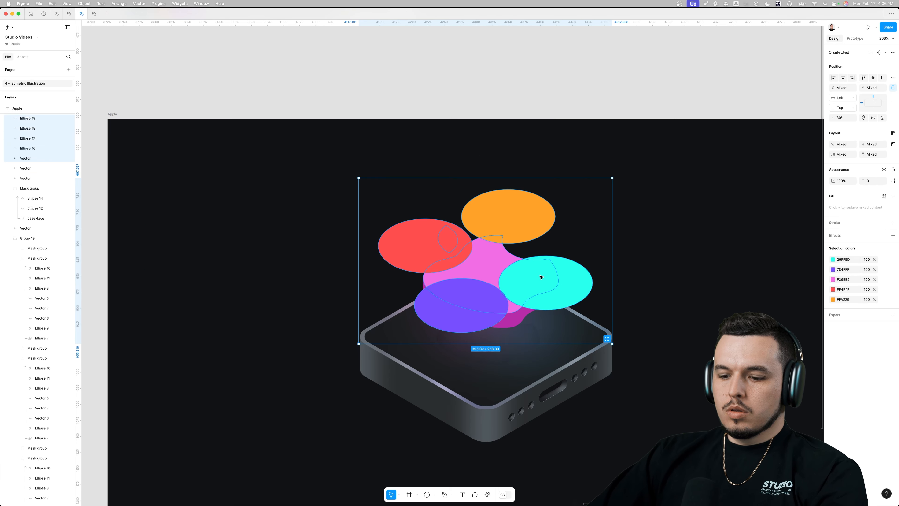
pyautogui.press('ctrl+super+m')
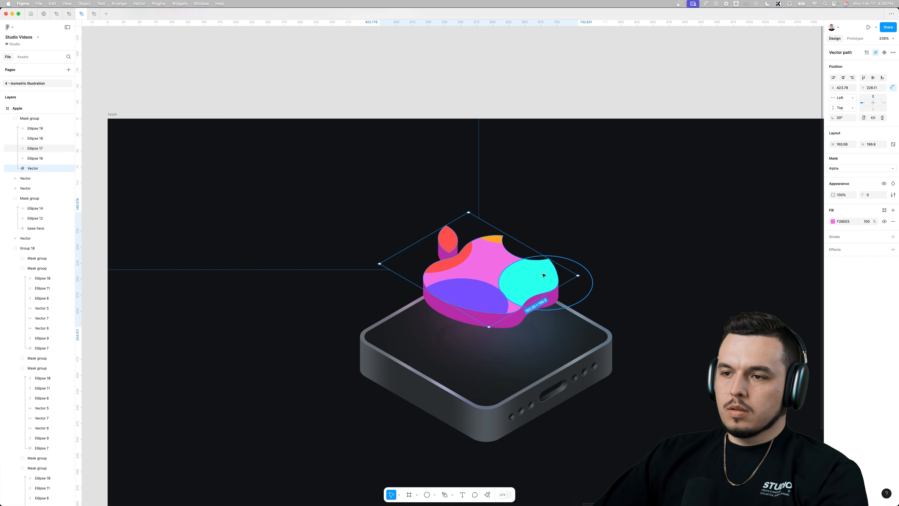
# Apply a layer blur of 66.3 to all four masked ellipses.
pyautogui.click(533, 280)
pyautogui.keyDown('shift'); pyautogui.click(455, 260); pyautogui.keyUp('shift')
pyautogui.keyDown('shift'); pyautogui.click(467, 293); pyautogui.keyUp('shift')
pyautogui.keyDown('shift'); pyautogui.click(496, 239); pyautogui.keyUp('shift')
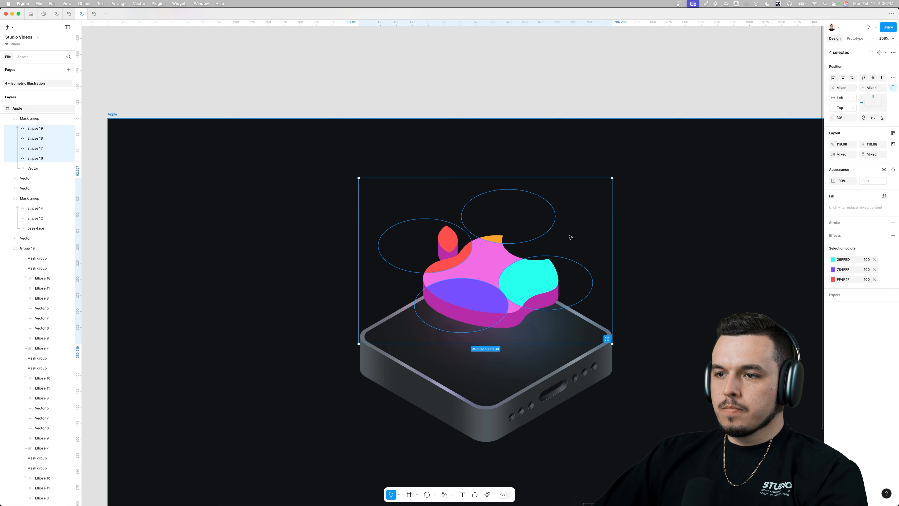
pyautogui.click(893, 235)
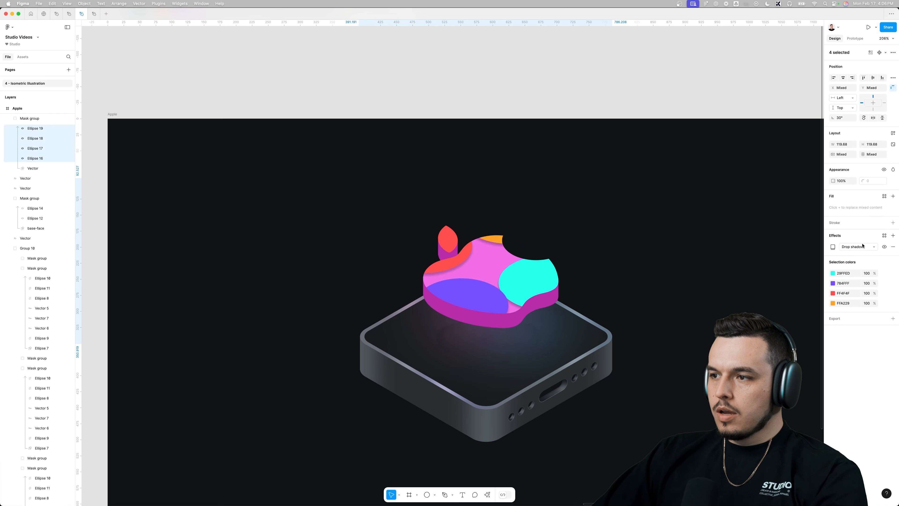
pyautogui.click(858, 246)
pyautogui.click(858, 255)
pyautogui.click(833, 247)
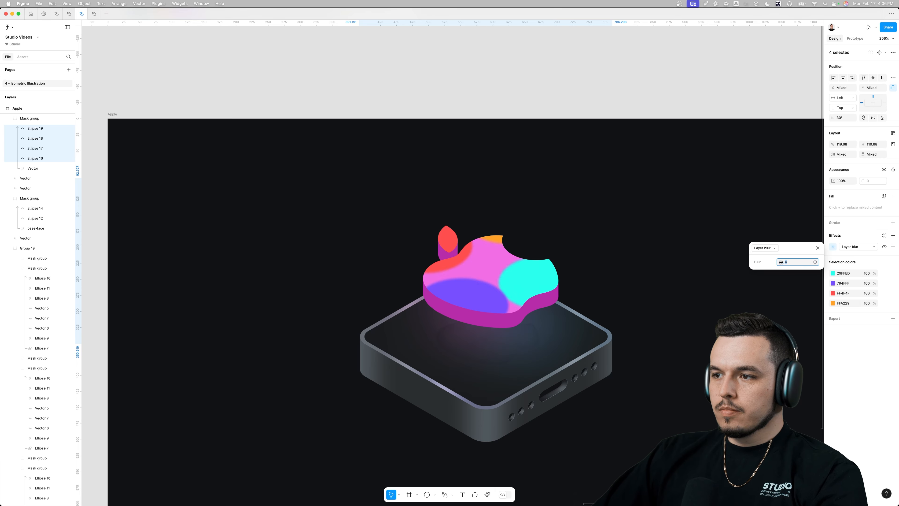
pyautogui.moveTo(781, 262); pyautogui.dragTo(171, 246)
pyautogui.moveTo(248, 241); pyautogui.dragTo(594, 293)
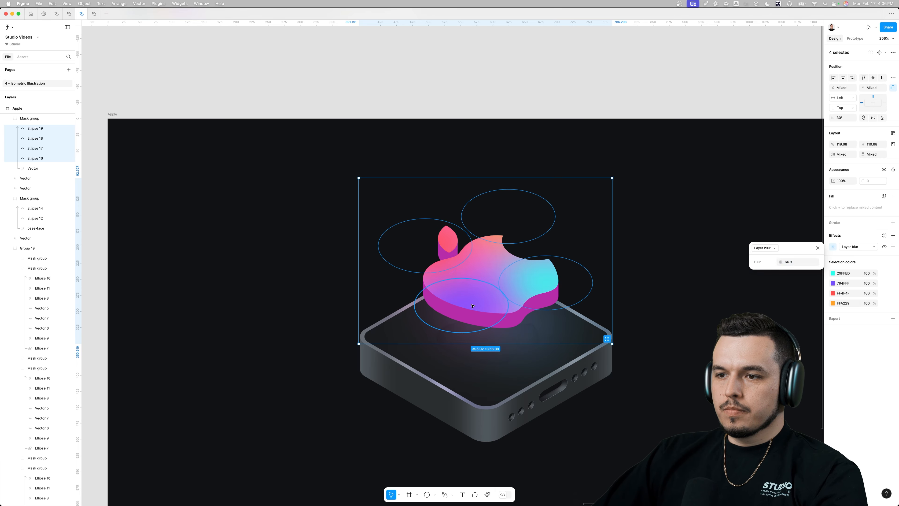
# Shift the violet ellipse toward the logo's front centre and raise the cyan ellipse along the right side.
pyautogui.click(473, 305)
pyautogui.click(544, 277)
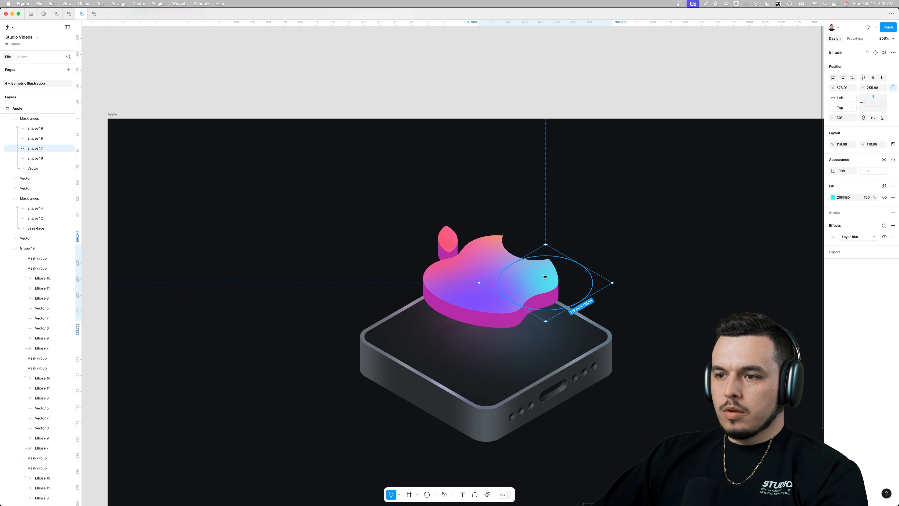
pyautogui.moveTo(545, 276); pyautogui.dragTo(551, 253)
# Duplicate the cyan ellipse lower on the logo's right side and fill the copy with blue 296DFF.
pyautogui.keyDown('alt'); pyautogui.moveTo(551, 252); pyautogui.dragTo(540, 286); pyautogui.keyUp('alt')
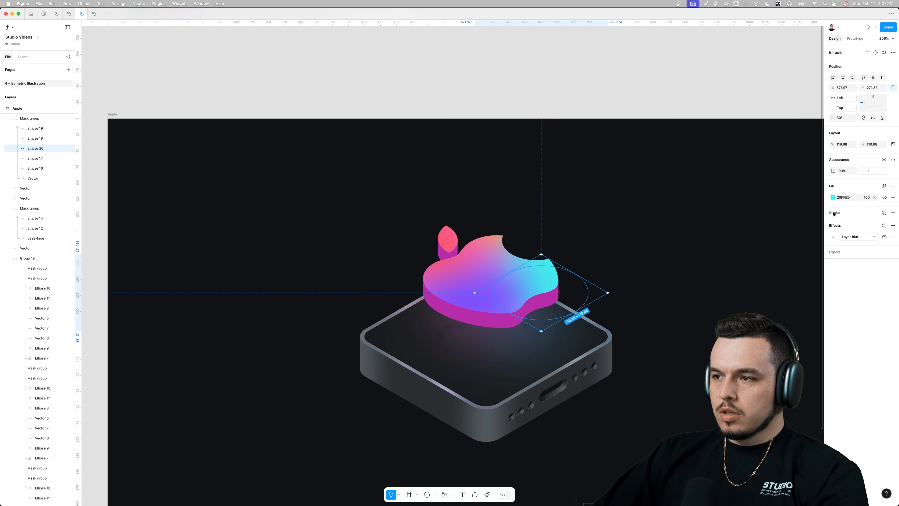
pyautogui.click(833, 198)
pyautogui.moveTo(796, 300); pyautogui.dragTo(798, 301)
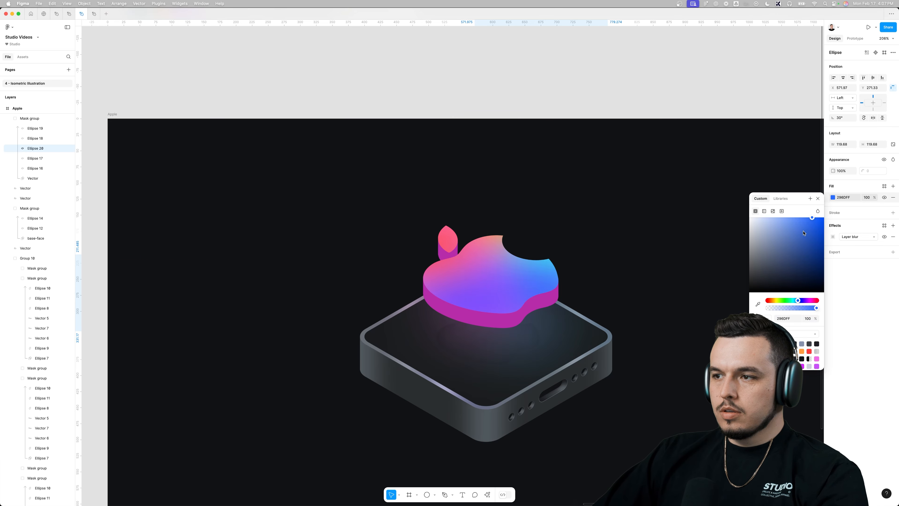
# Fine-tune the positions of the blurred ellipses, bringing the orange and red ones further onto the logo's top face.
pyautogui.moveTo(547, 264); pyautogui.dragTo(540, 263)
pyautogui.moveTo(495, 238); pyautogui.dragTo(483, 259)
pyautogui.moveTo(444, 241); pyautogui.dragTo(458, 259)
pyautogui.moveTo(498, 292)
pyautogui.mouseDown()
pyautogui.moveTo(513, 293)
pyautogui.moveTo(504, 304)
pyautogui.mouseUp()
# Move the original logo top face into the mask group behind the ellipses and fill it magenta FF14E7.
pyautogui.moveTo(27, 188); pyautogui.dragTo(31, 174)
pyautogui.click(833, 197)
pyautogui.moveTo(796, 229); pyautogui.dragTo(818, 216)
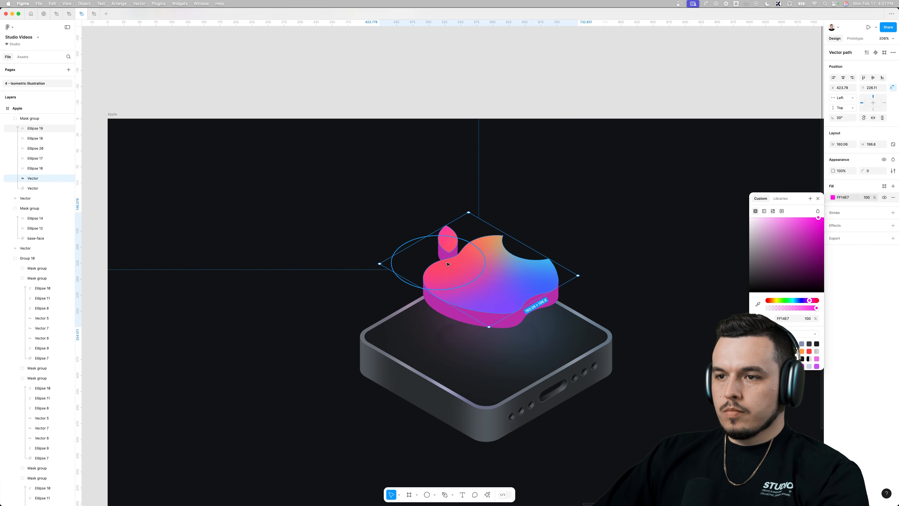
# Duplicate the red blurred ellipse up over the logo's leaf and fill the copy with yellow-green DCFF6A.
pyautogui.moveTo(428, 253); pyautogui.dragTo(442, 210)
pyautogui.click(833, 197)
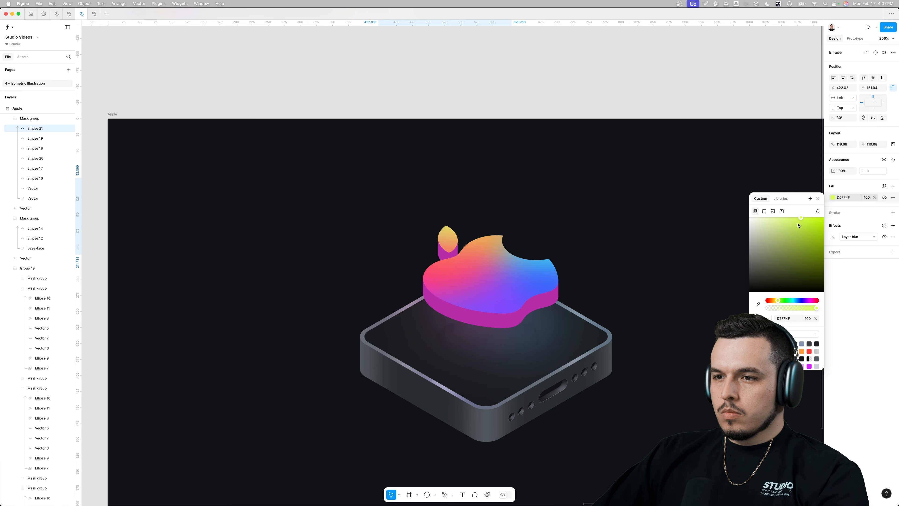
pyautogui.click(449, 271)
pyautogui.click(446, 235)
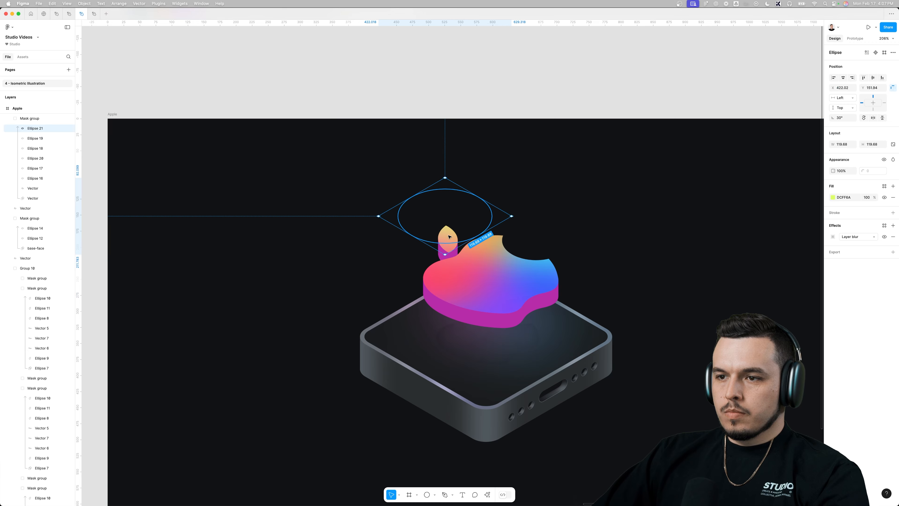
# Shift the orange blurred ellipse slightly toward the bite of the logo and fill it with FF6F00.
pyautogui.click(491, 250)
pyautogui.moveTo(490, 251); pyautogui.dragTo(500, 255)
pyautogui.click(832, 198)
pyautogui.moveTo(810, 222); pyautogui.dragTo(828, 214)
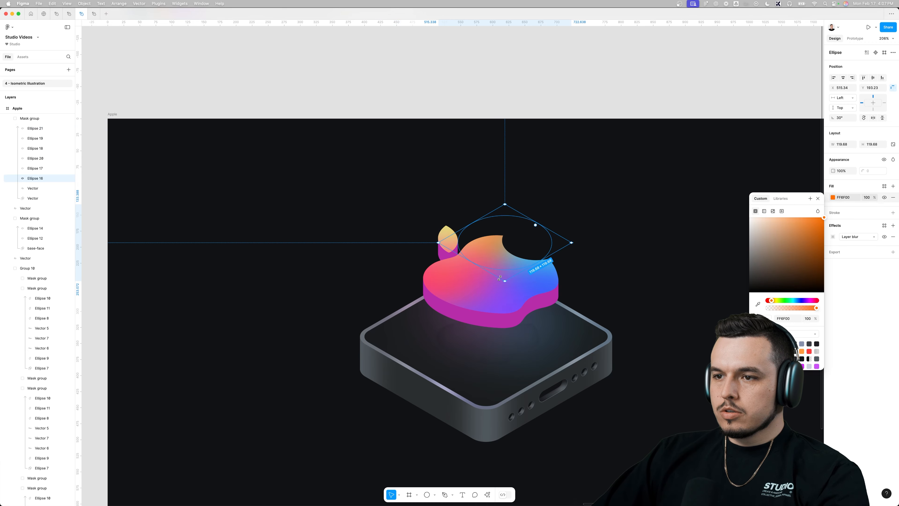
# Recolour the top face's violet ellipse to 845FFF and its blue ellipse to 1C59FF.
pyautogui.click(504, 305)
pyautogui.click(834, 198)
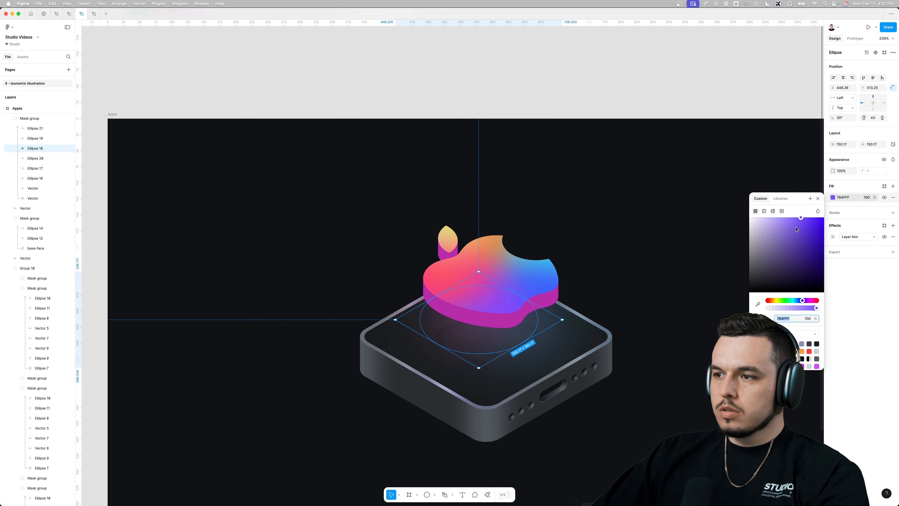
pyautogui.moveTo(799, 217); pyautogui.dragTo(799, 220)
pyautogui.click(544, 282)
pyautogui.click(832, 197)
pyautogui.click(475, 248)
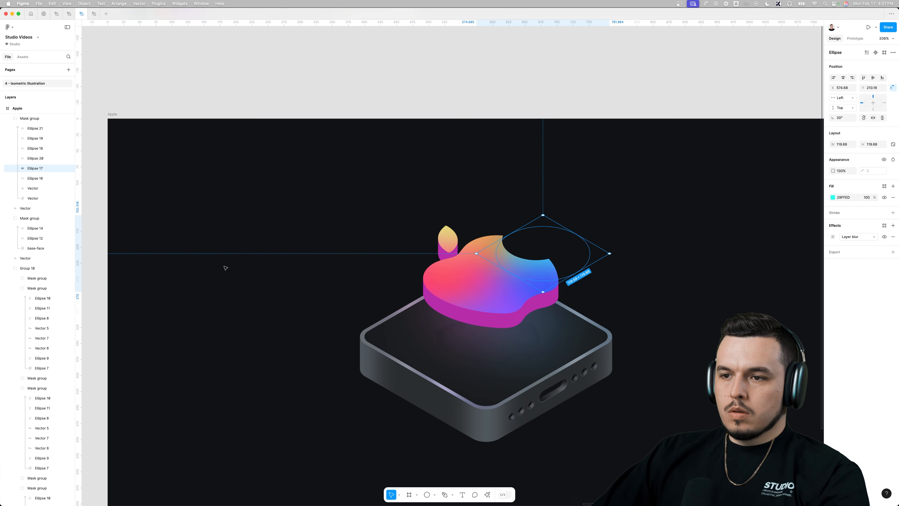
# Duplicate the top face's gradient mask group and mask the copy with the purple logo side shape.
pyautogui.moveTo(471, 283); pyautogui.dragTo(548, 214)
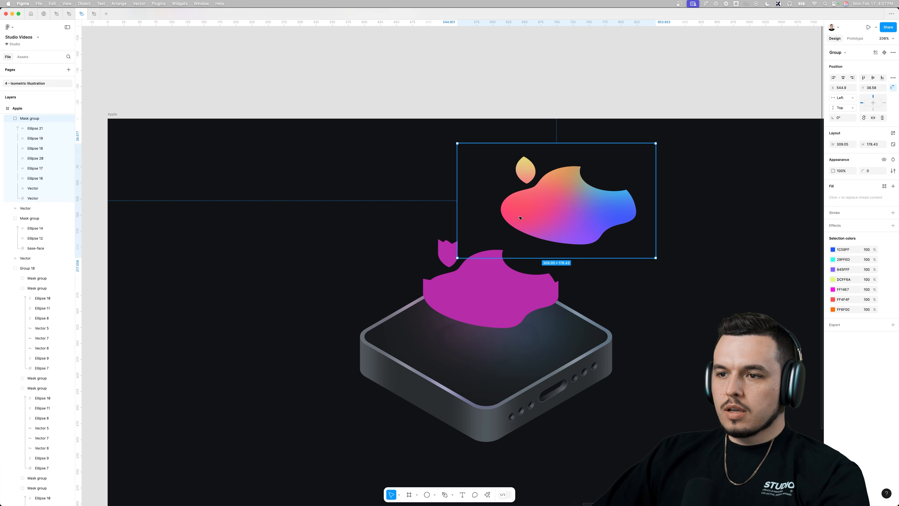
pyautogui.press('super+z')
pyautogui.moveTo(474, 284); pyautogui.dragTo(416, 394)
pyautogui.click(449, 313)
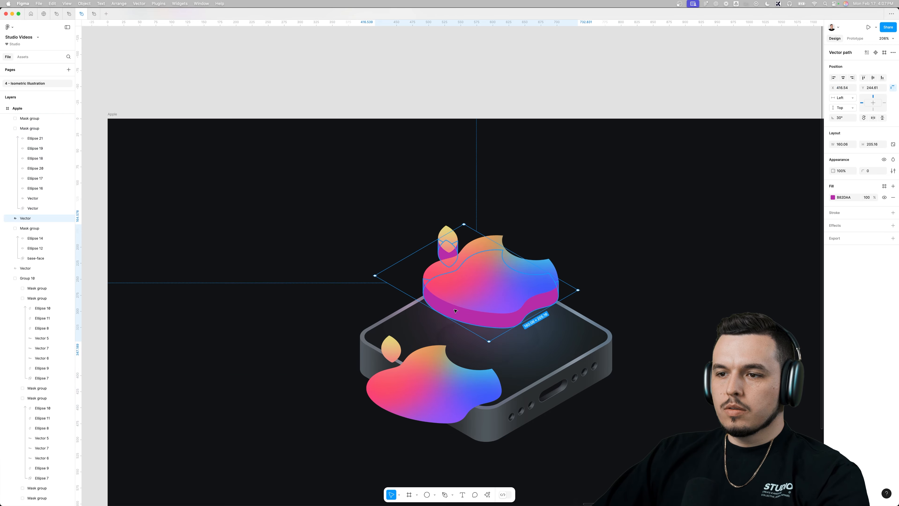
pyautogui.moveTo(422, 399); pyautogui.dragTo(503, 302)
pyautogui.keyDown('shift'); pyautogui.click(440, 308); pyautogui.keyUp('shift')
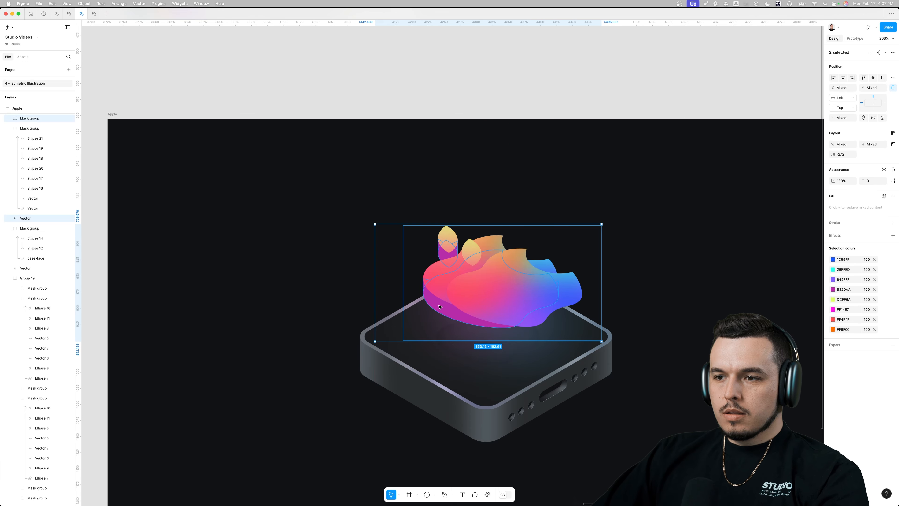
pyautogui.press('ctrl+super+m')
pyautogui.press('Escape')
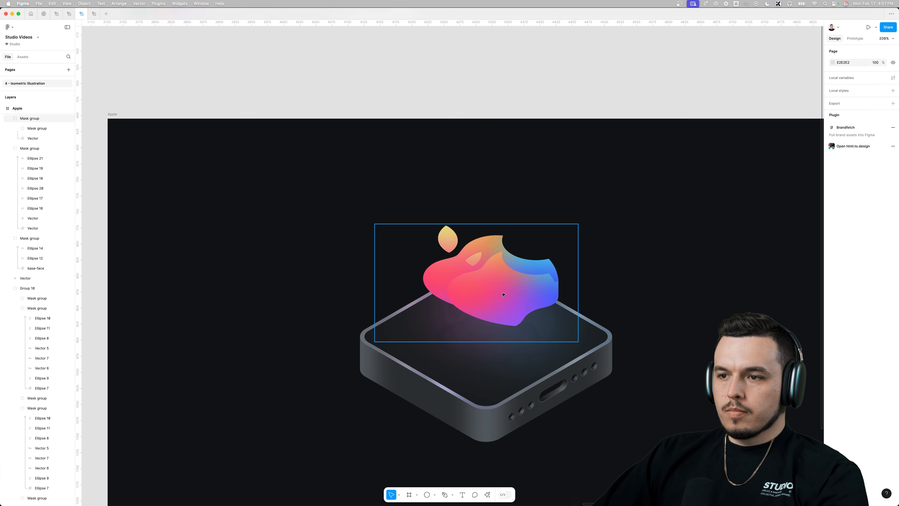
# Send the new side mask group behind the top face and shift its nested gradient group to line up with the logo's side.
pyautogui.click(503, 294)
pyautogui.press('super+[')
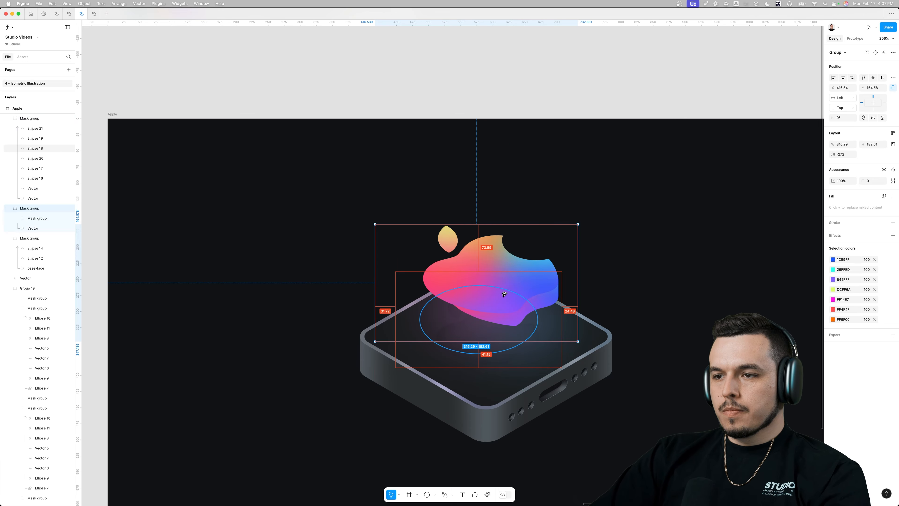
pyautogui.doubleClick(509, 319)
pyautogui.moveTo(503, 319); pyautogui.dragTo(479, 320)
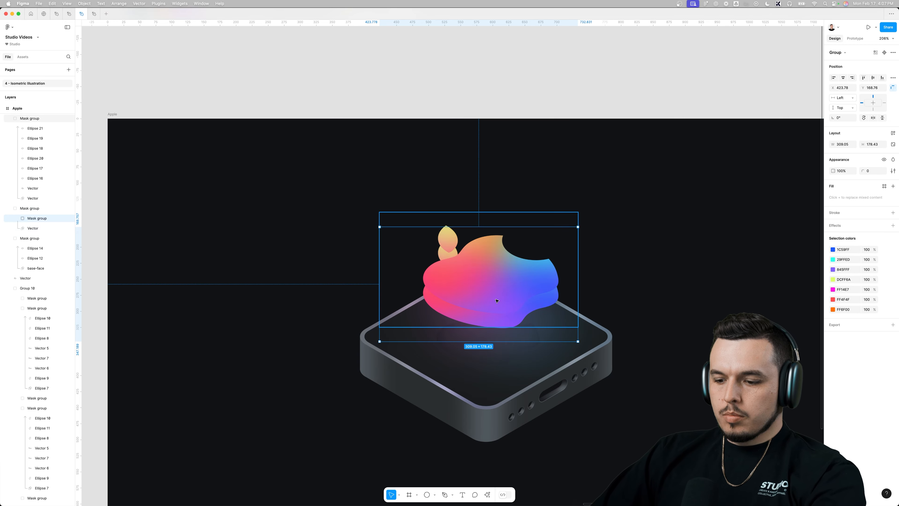
# Scale the nested gradient group up proportionally from its centre to about 765 × 442.
pyautogui.press('k')
pyautogui.moveTo(500, 225); pyautogui.dragTo(511, 142)
pyautogui.press('v')
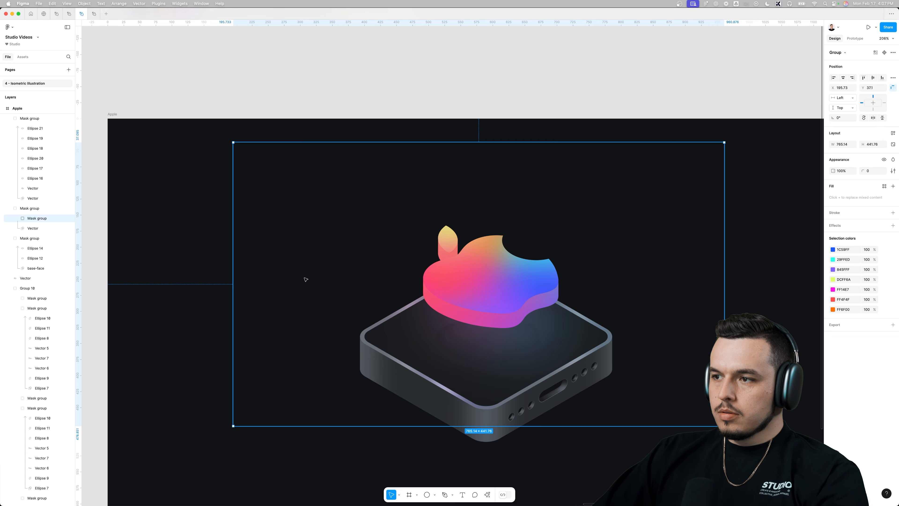
# Darken the magenta base vector inside the side's nested gradient group to 180015.
pyautogui.click(18, 219)
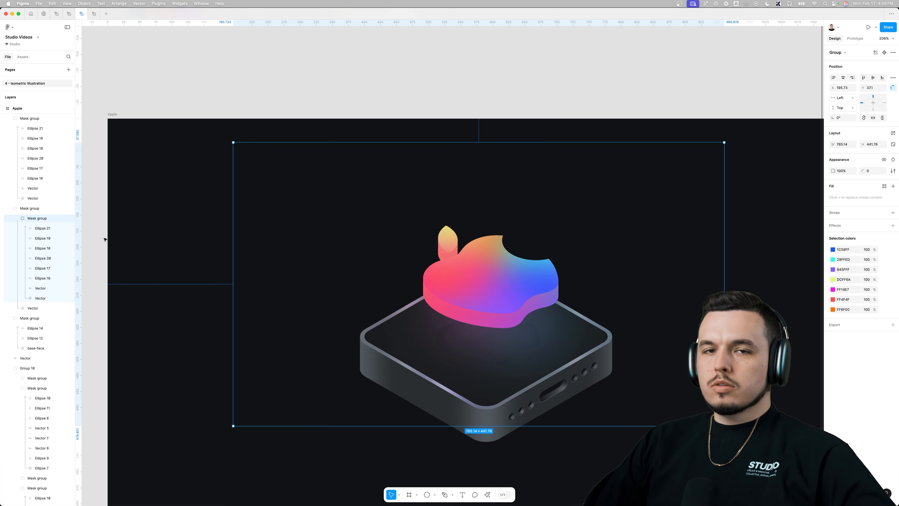
pyautogui.click(40, 288)
pyautogui.click(833, 198)
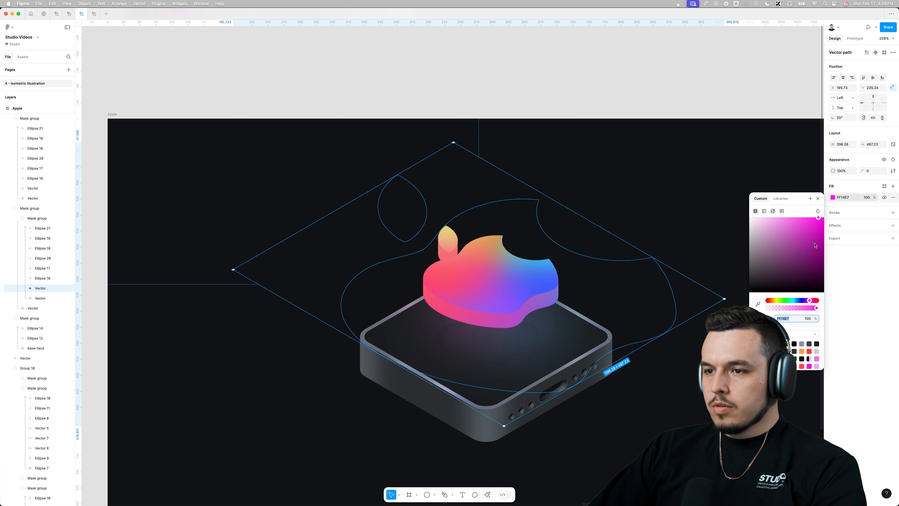
pyautogui.moveTo(814, 244); pyautogui.dragTo(814, 245)
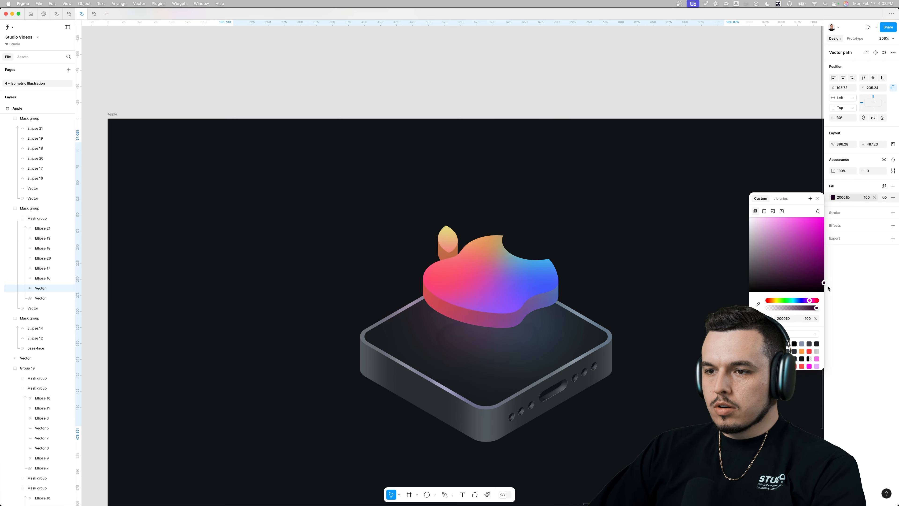
# Try fill CF1A1A on the side gradient's red ellipse and a similar dark red on the top face's red ellipse.
pyautogui.click(43, 239)
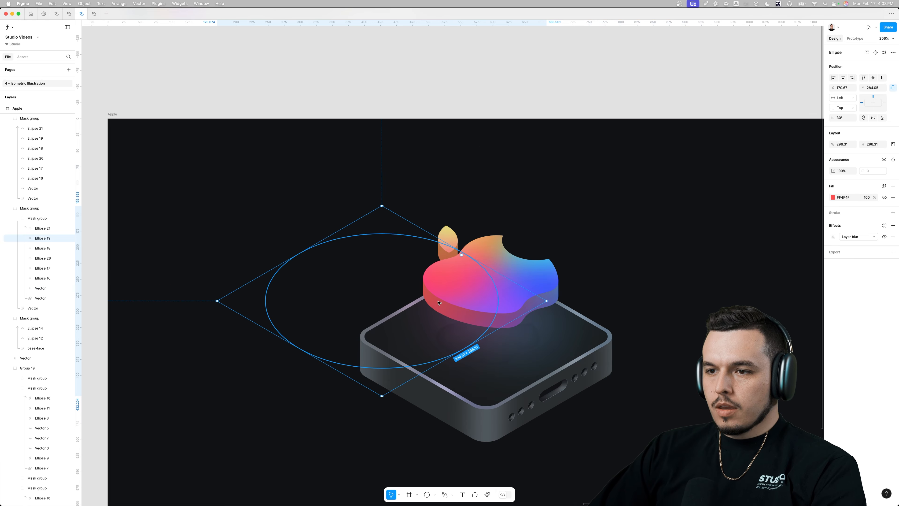
pyautogui.click(833, 197)
pyautogui.moveTo(814, 231); pyautogui.dragTo(806, 243)
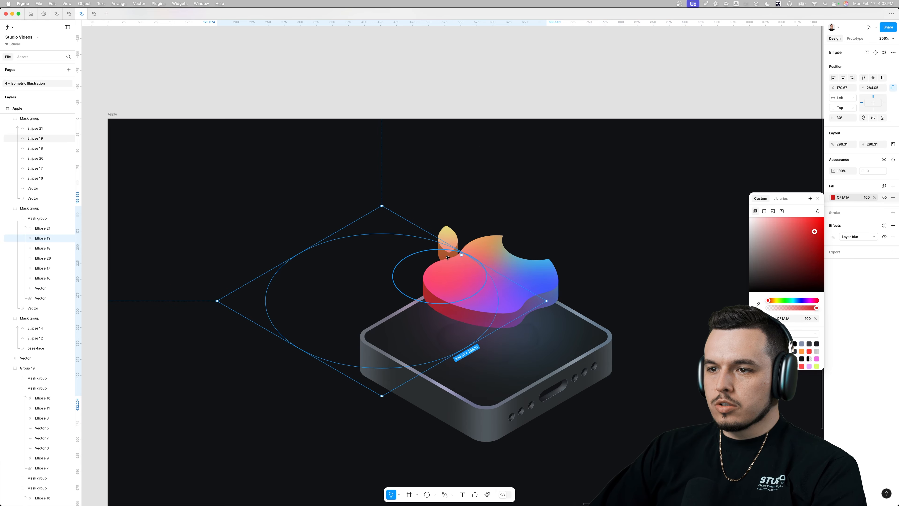
pyautogui.click(35, 138)
pyautogui.click(833, 198)
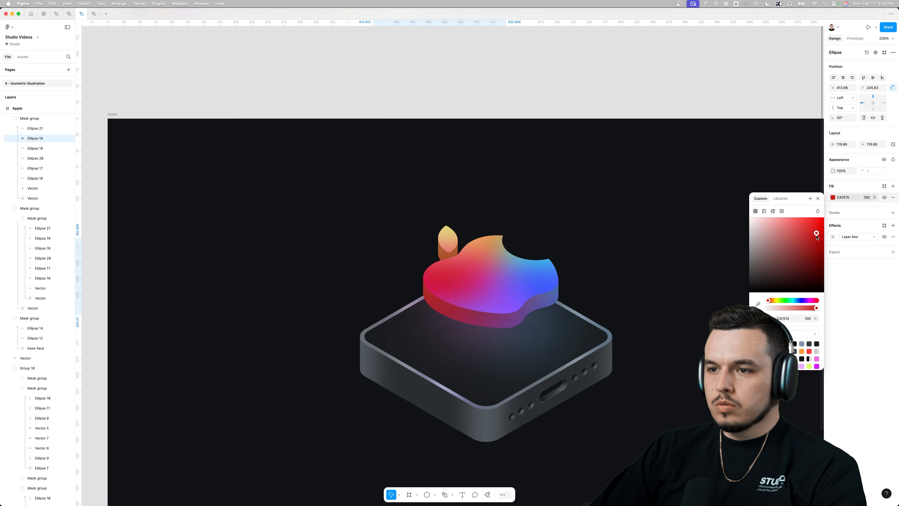
# Fill the yellow-green ellipse in the side's gradient group with dark olive 7D870B.
pyautogui.click(10, 119)
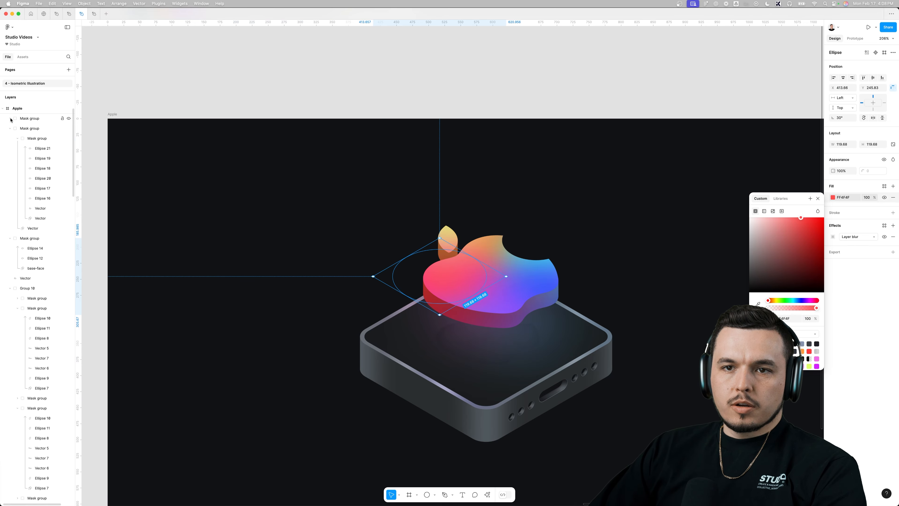
pyautogui.click(21, 129)
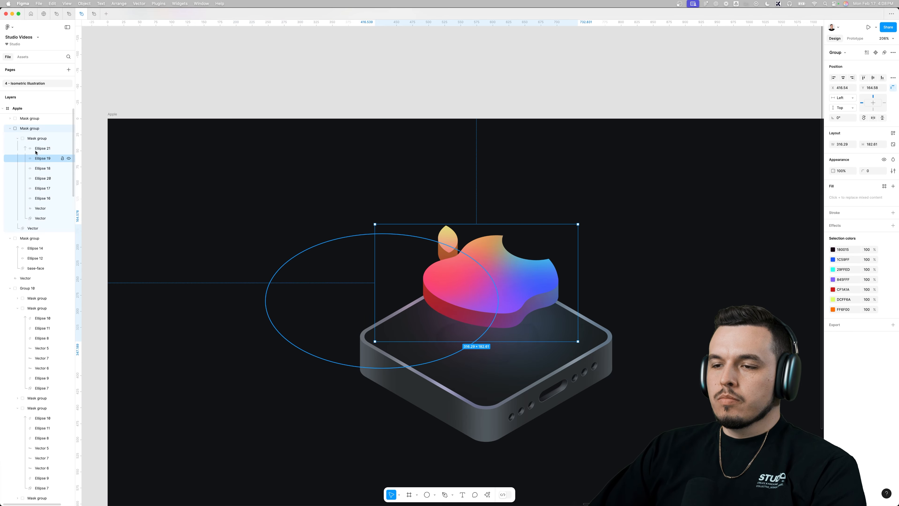
pyautogui.click(36, 151)
pyautogui.click(833, 198)
pyautogui.click(805, 226)
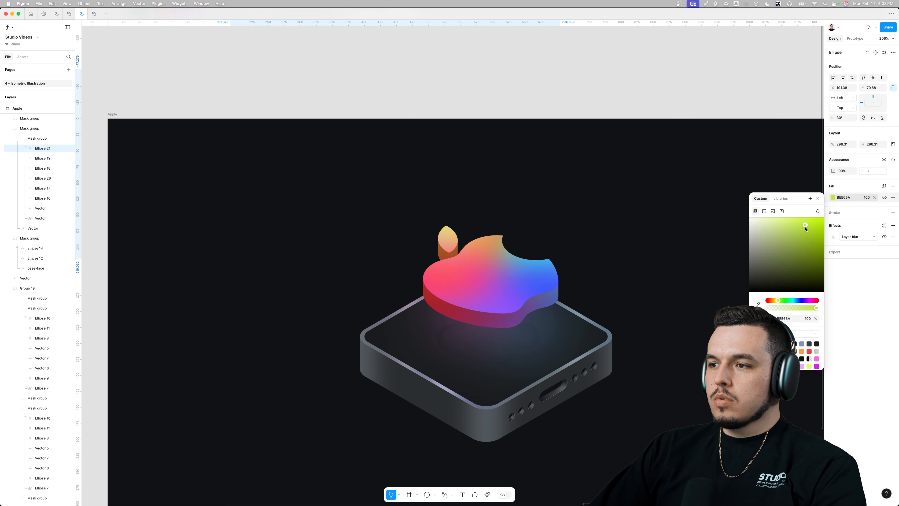
pyautogui.moveTo(824, 213); pyautogui.dragTo(818, 256)
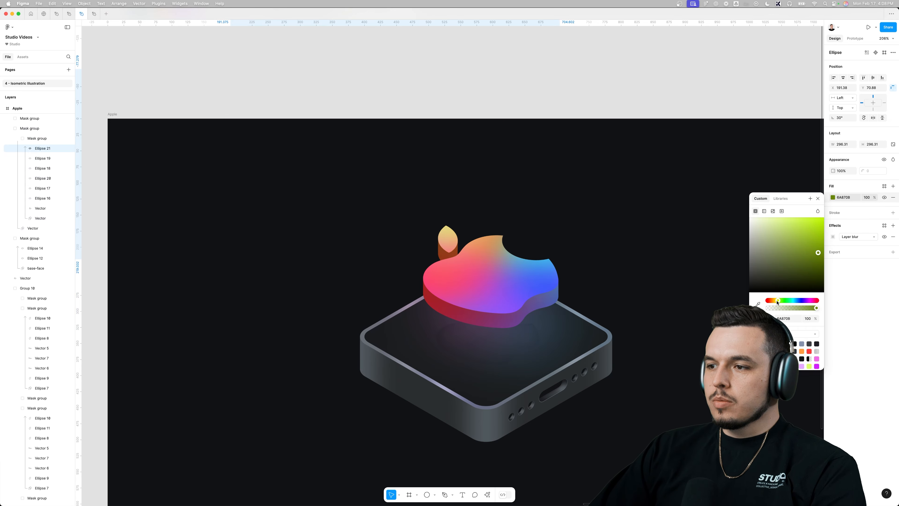
pyautogui.moveTo(775, 302); pyautogui.dragTo(777, 301)
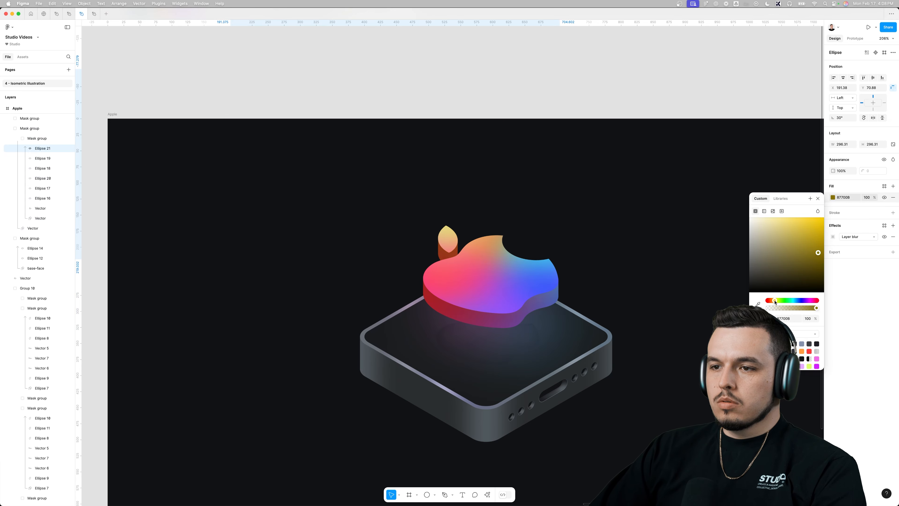
# Darken the red ellipse in the side's gradient group to B40303.
pyautogui.click(4, 159)
pyautogui.click(836, 199)
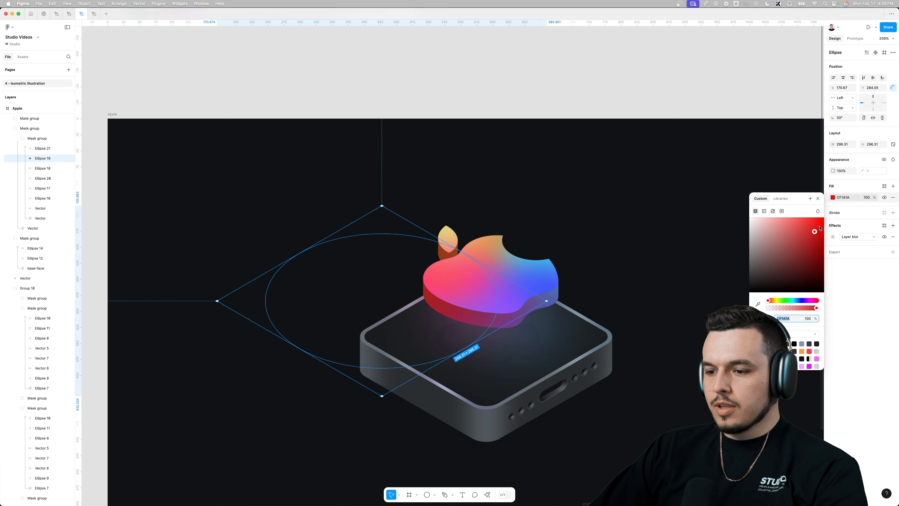
pyautogui.moveTo(815, 233); pyautogui.dragTo(824, 240)
# Fill the side gradient's violet ellipse with 4810FF and its blue ellipse with 093ED1.
pyautogui.click(15, 171)
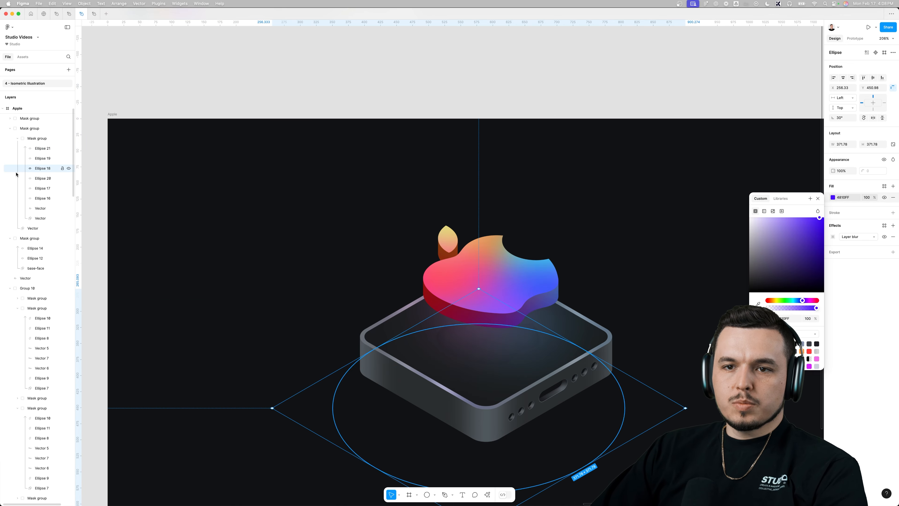
pyautogui.click(16, 177)
pyautogui.click(833, 198)
pyautogui.moveTo(816, 221); pyautogui.dragTo(809, 245)
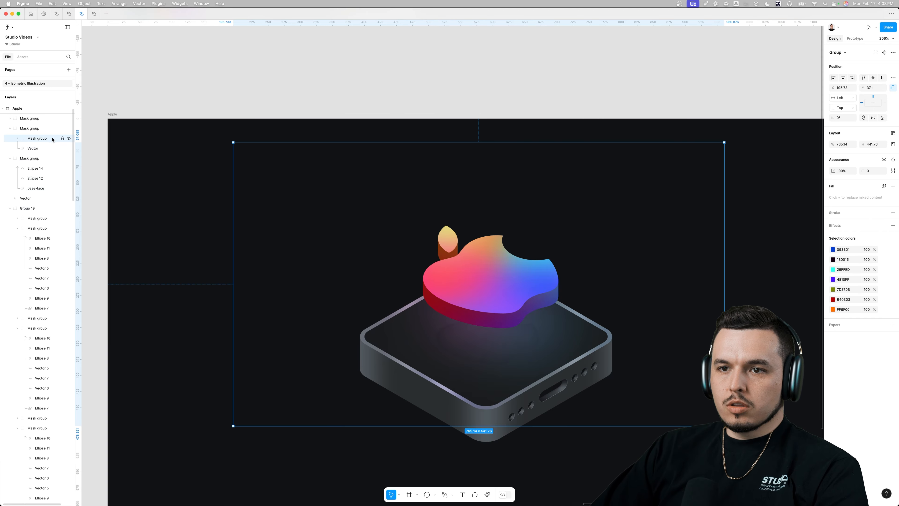
# Try moving part of the logo aside, and undo the move.
pyautogui.scroll(-3, 496, 227)
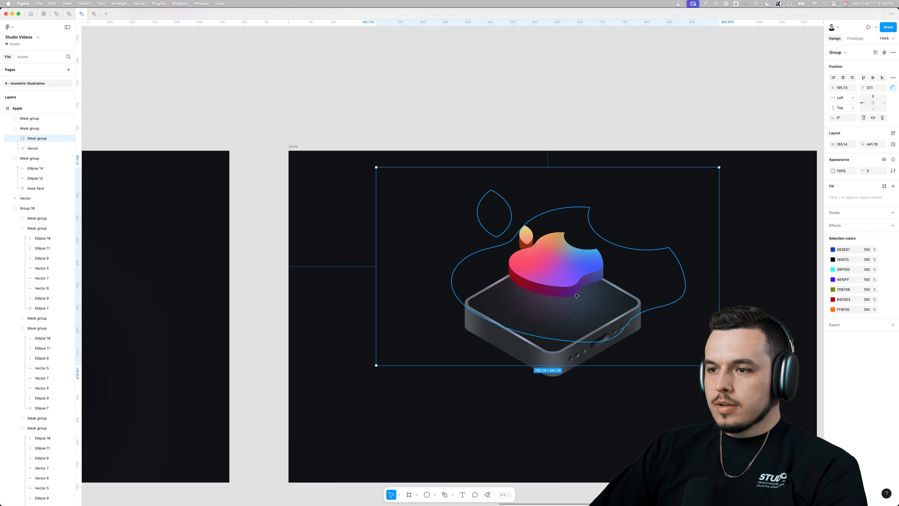
pyautogui.keyDown('super'); pyautogui.click(552, 293); pyautogui.keyUp('super')
pyautogui.click(714, 266)
pyautogui.moveTo(553, 293); pyautogui.dragTo(485, 306)
pyautogui.press('super+z')
# Duplicate the logo's side mask group and set the copy's blend mode to Color dodge.
pyautogui.scroll(3, 593, 297)
pyautogui.click(10, 128)
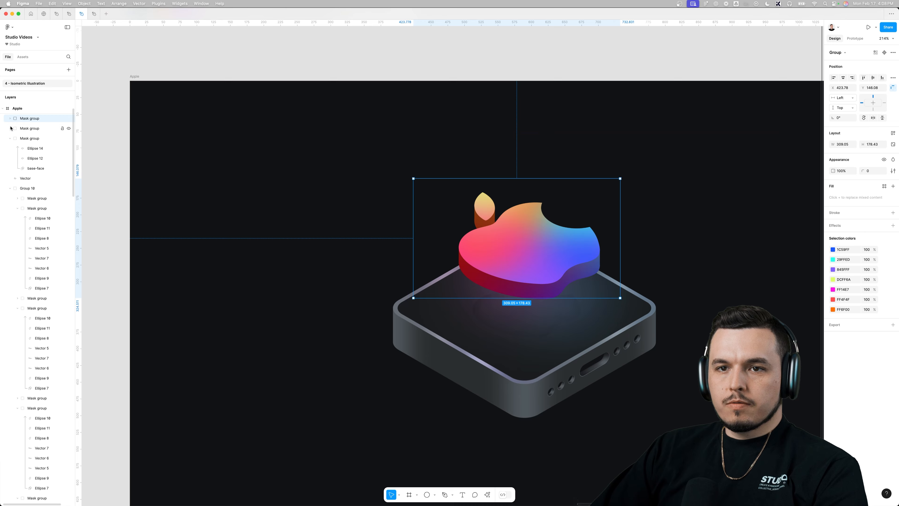
pyautogui.click(27, 131)
pyautogui.click(69, 129)
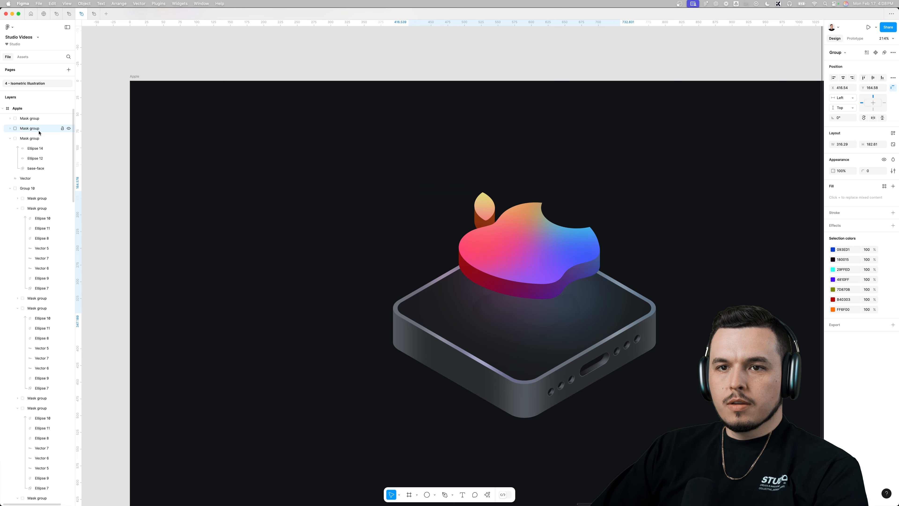
pyautogui.press('super+d')
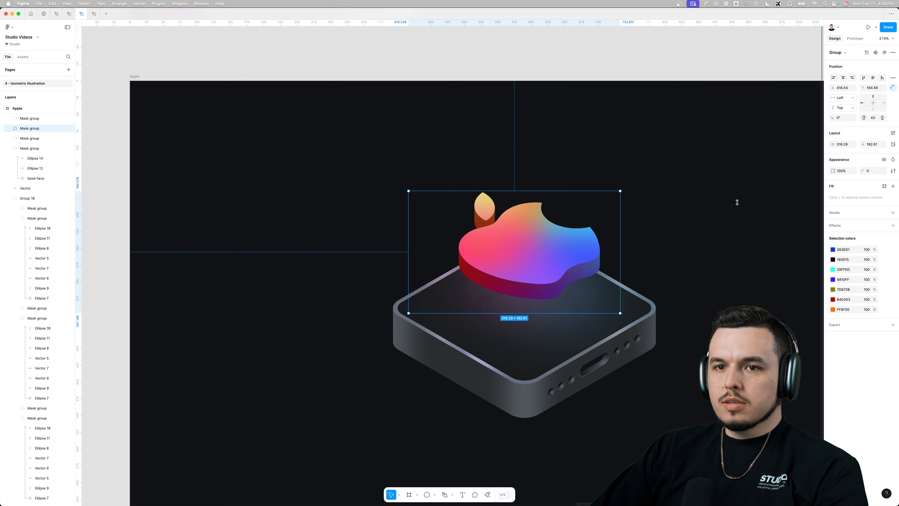
pyautogui.click(894, 161)
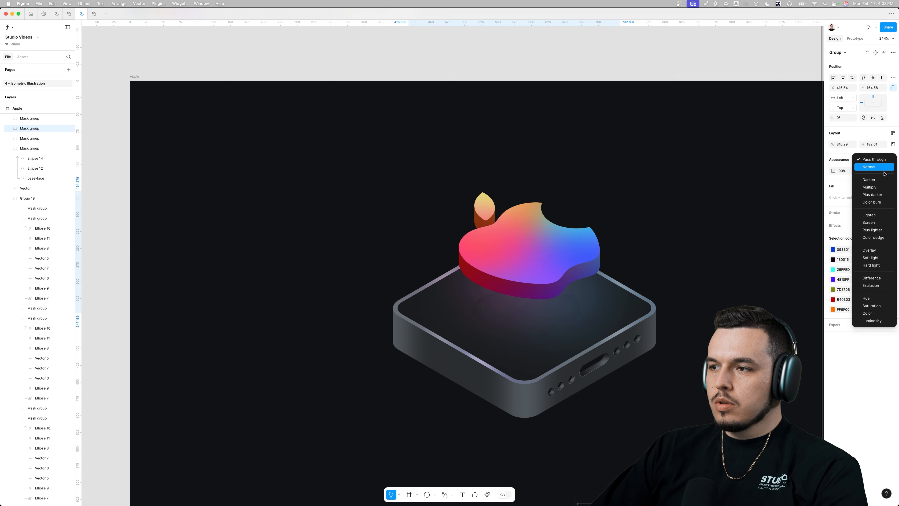
pyautogui.click(875, 240)
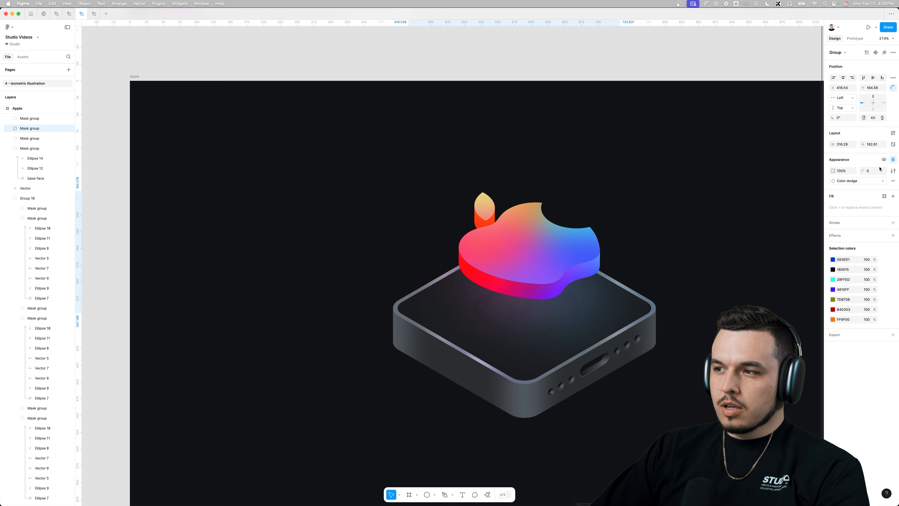
# Lower the opacity of the Color dodge copy to about 34%.
pyautogui.moveTo(833, 170); pyautogui.dragTo(819, 173)
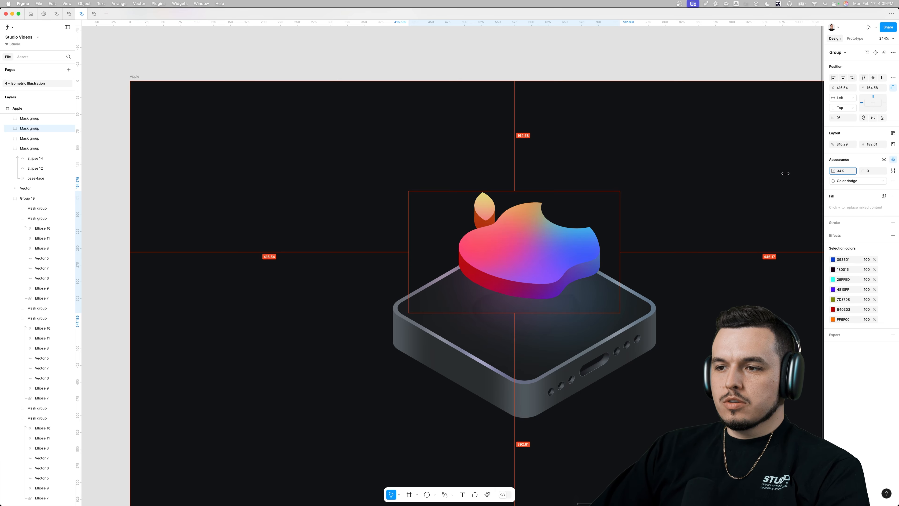
pyautogui.moveTo(789, 174); pyautogui.dragTo(789, 174)
pyautogui.click(580, 138)
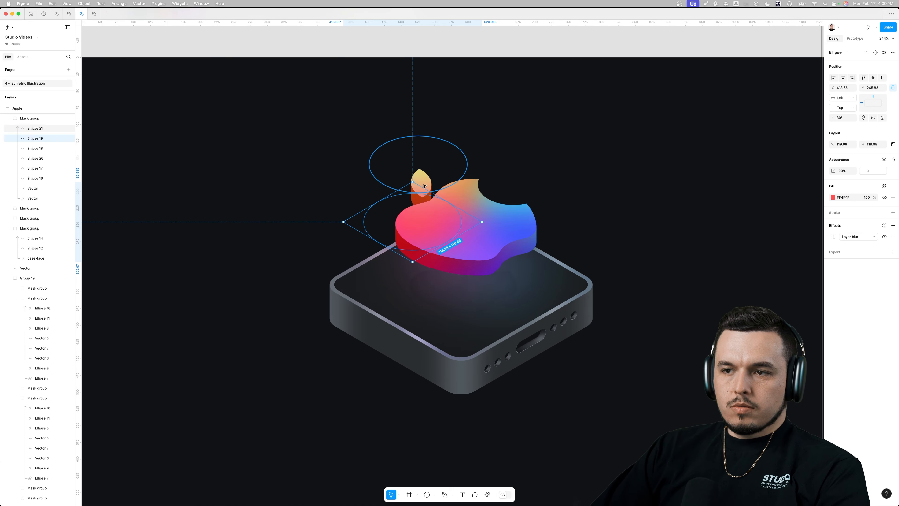
# Duplicate the vector of the logo's top face and bring the copy to the front of its mask group.
pyautogui.click(425, 181)
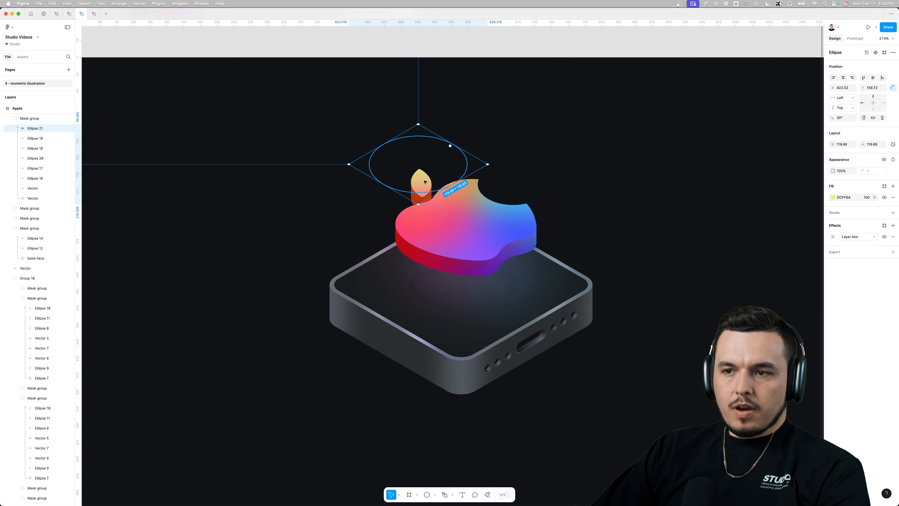
pyautogui.click(502, 220)
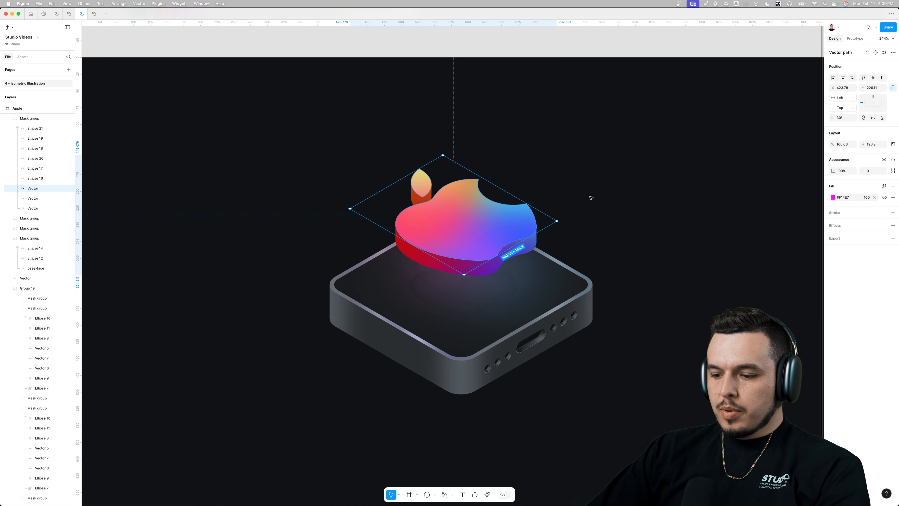
pyautogui.press('alt+super+bracketright')
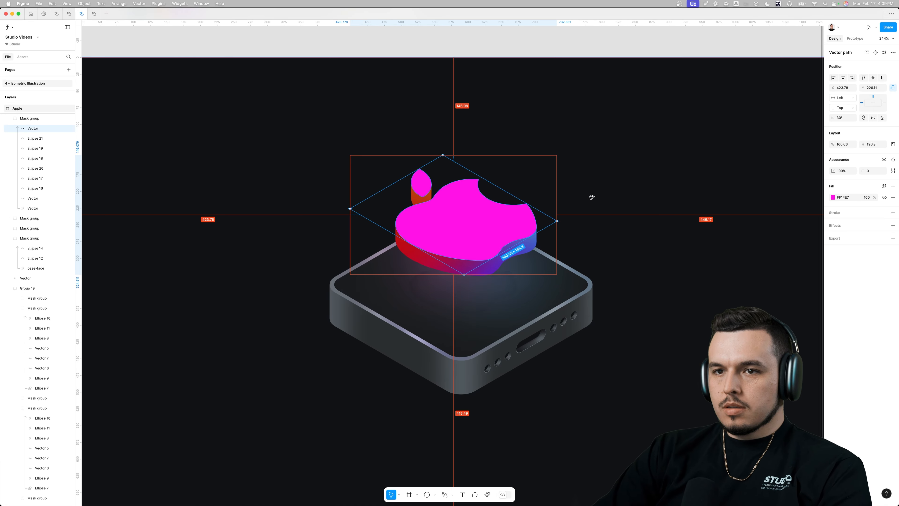
# Replace the top face copy's fill with an FFFFFF inside stroke of 0.4.
pyautogui.click(893, 212)
pyautogui.click(893, 197)
pyautogui.click(833, 210)
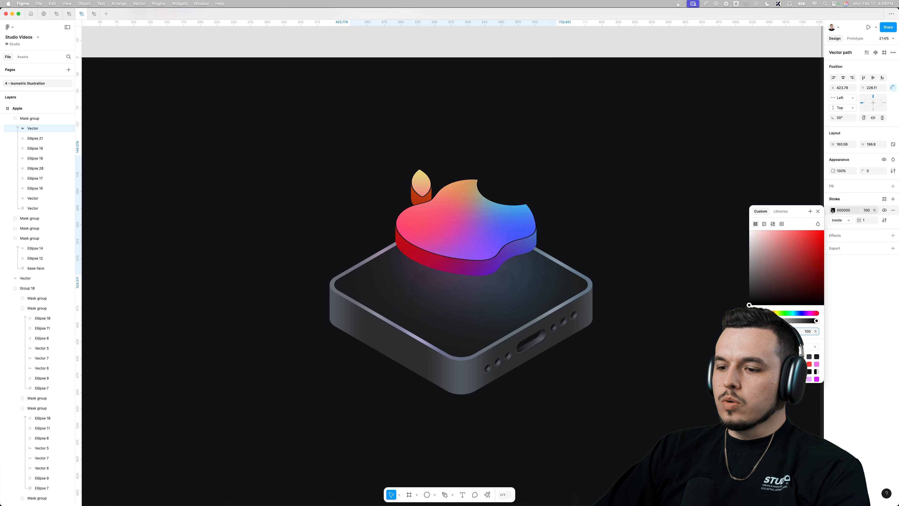
pyautogui.moveTo(765, 241); pyautogui.dragTo(747, 230)
pyautogui.scroll(3, 672, 161)
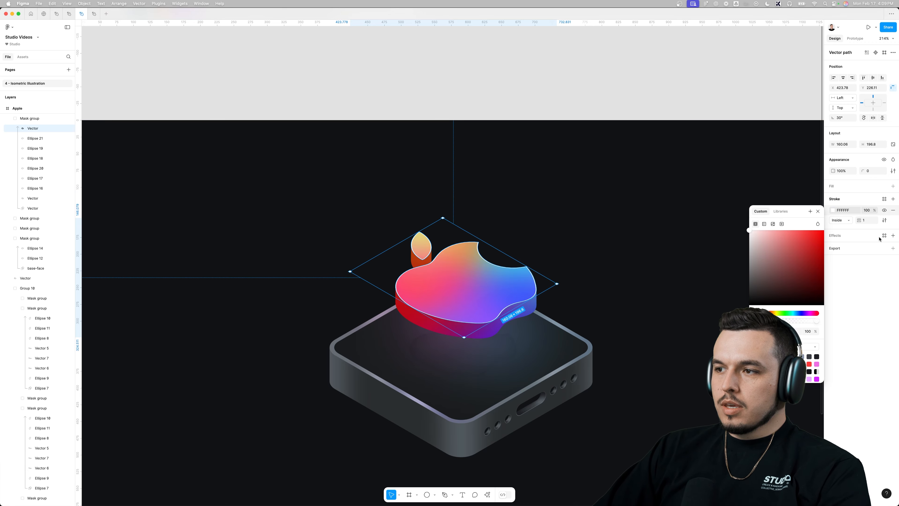
pyautogui.press('BackSpace')
pyautogui.write('.4')
pyautogui.press('Return')
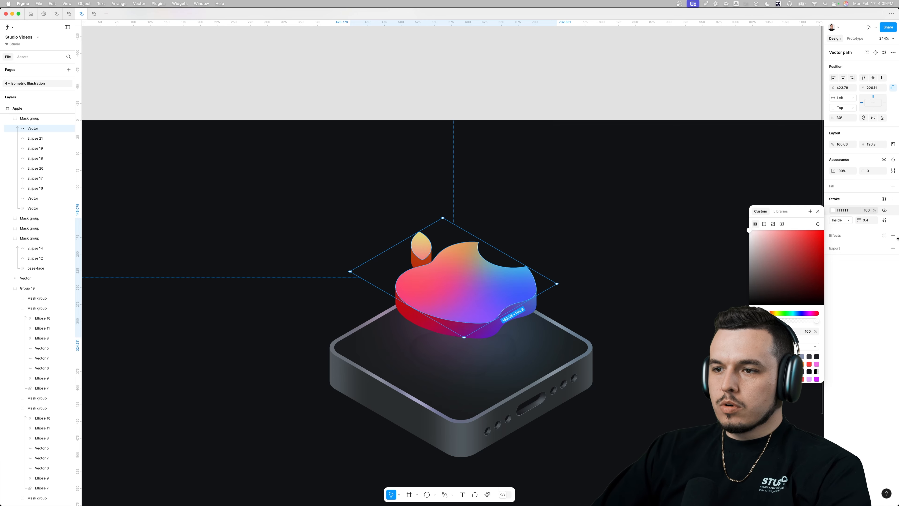
# Change the rim stroke to a linear gradient running from the top face's left edge to its right edge.
pyautogui.click(764, 224)
pyautogui.scroll(2, 376, 283)
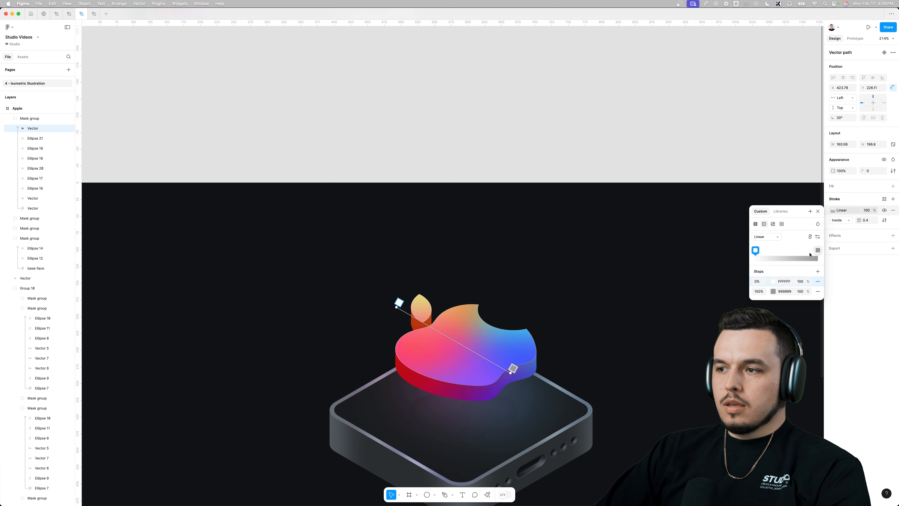
pyautogui.moveTo(396, 310); pyautogui.dragTo(396, 350)
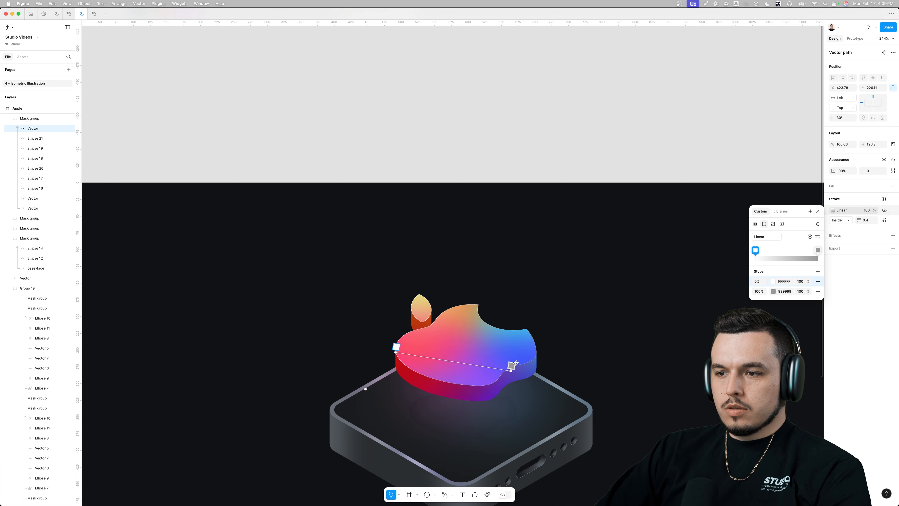
pyautogui.moveTo(511, 368); pyautogui.dragTo(534, 330)
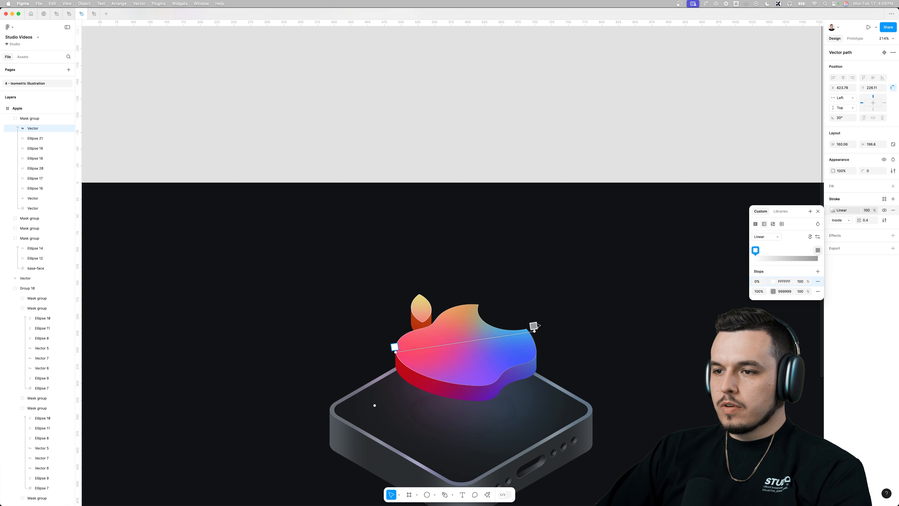
# Set the rim gradient's end stop to FFFFFF with 0% opacity.
pyautogui.click(536, 325)
pyautogui.click(784, 282)
pyautogui.press('super+c')
pyautogui.click(786, 291)
pyautogui.press('super+v')
pyautogui.click(801, 291)
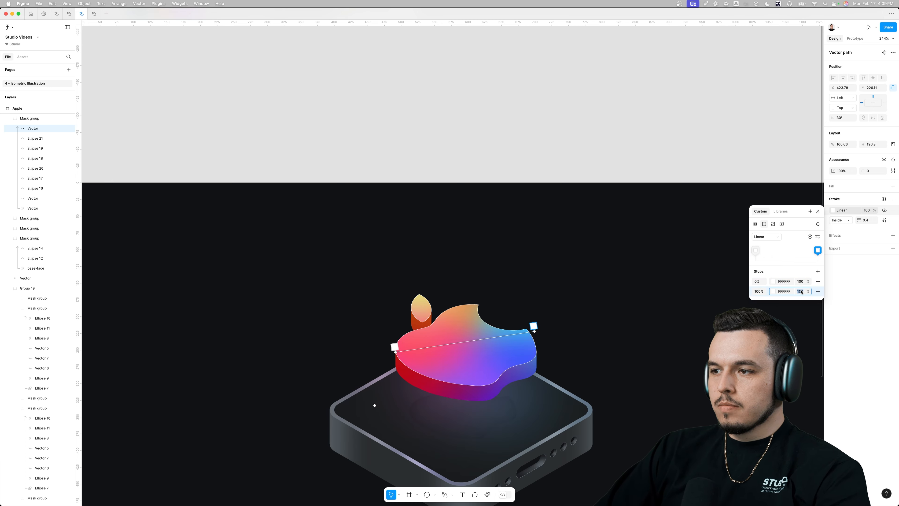
pyautogui.write('0')
pyautogui.press('Return')
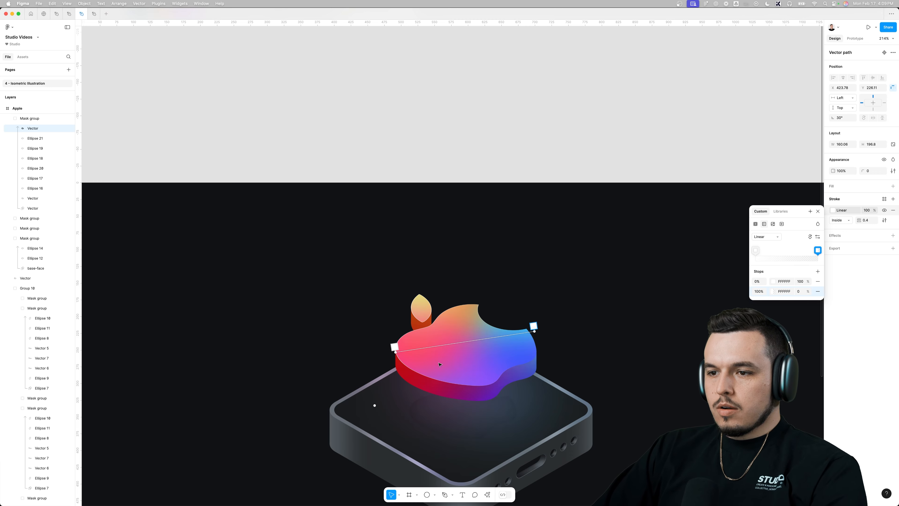
# Re-aim the rim gradient from the top face's front edge to the bite at the back, and lower the stroke opacity to 31%.
pyautogui.moveTo(394, 350); pyautogui.dragTo(451, 386)
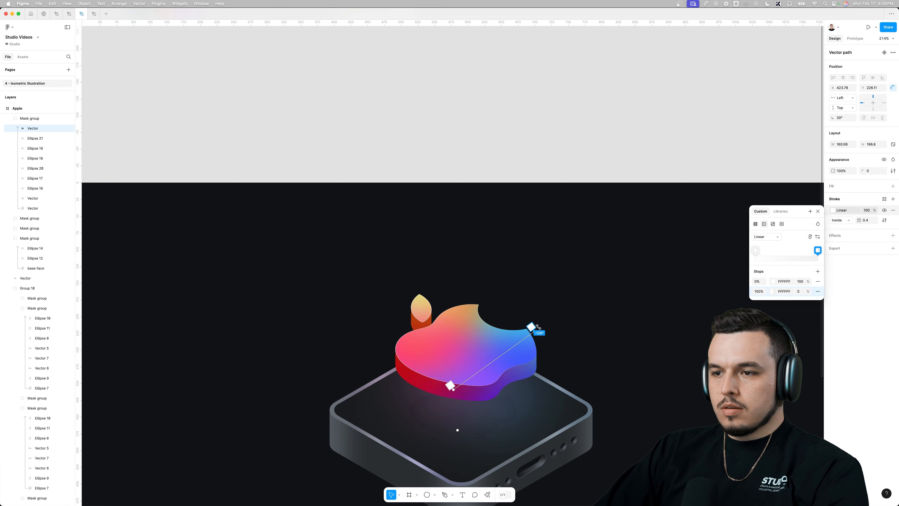
pyautogui.moveTo(533, 332); pyautogui.dragTo(491, 302)
pyautogui.moveTo(863, 210); pyautogui.dragTo(848, 210)
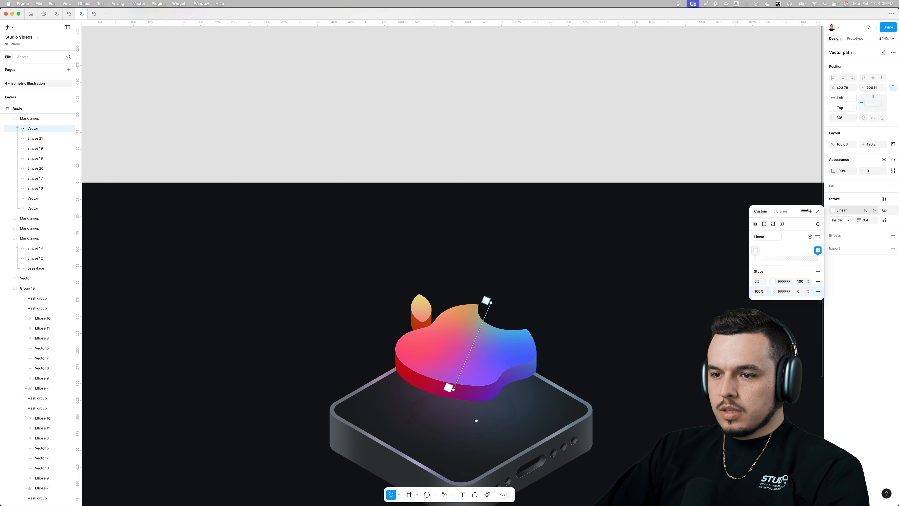
pyautogui.moveTo(792, 211); pyautogui.dragTo(798, 212)
pyautogui.click(634, 209)
pyautogui.moveTo(601, 345); pyautogui.dragTo(629, 297)
pyautogui.click(629, 297)
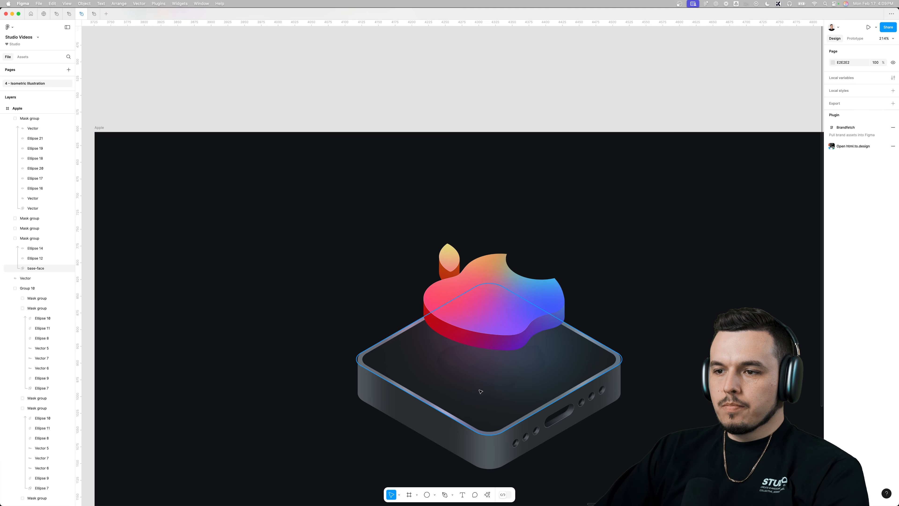
pyautogui.scroll(5, 477, 390)
pyautogui.click(33, 128)
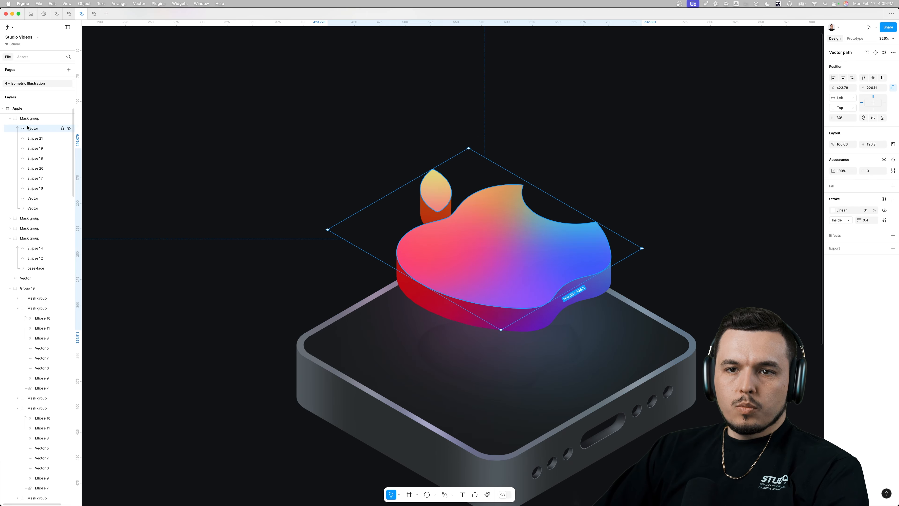
pyautogui.click(424, 306)
pyautogui.press('super+v')
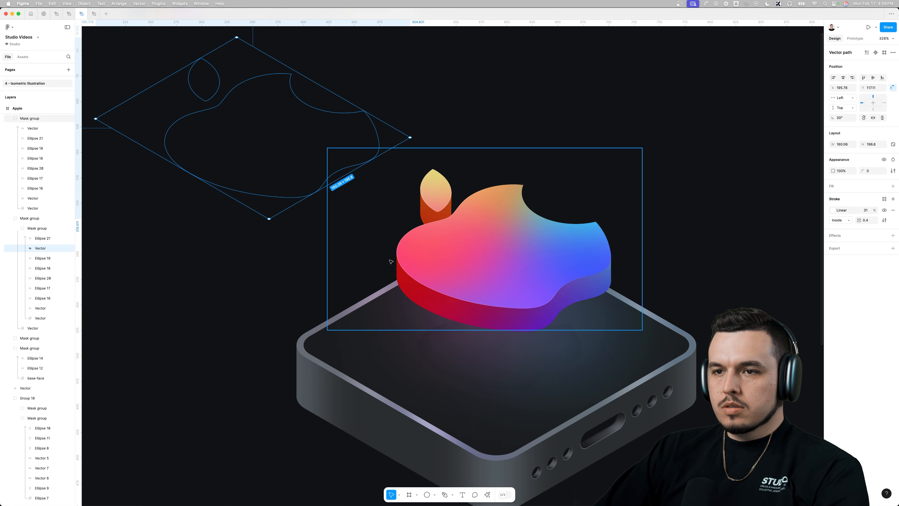
pyautogui.hotkey('alt', 's')
pyautogui.hotkey('alt', 'd')
pyautogui.hotkey('alt', 'h')
pyautogui.hotkey('alt', 'v')
pyautogui.press('Delete')
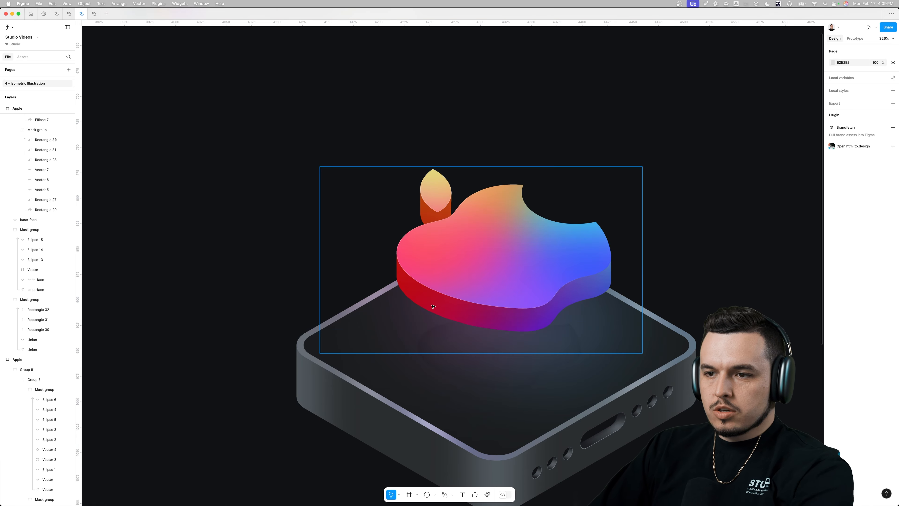
# Duplicate the mask vector of the logo's side group and stop using the copy as a mask.
pyautogui.keyDown('super'); pyautogui.click(432, 303); pyautogui.keyUp('super')
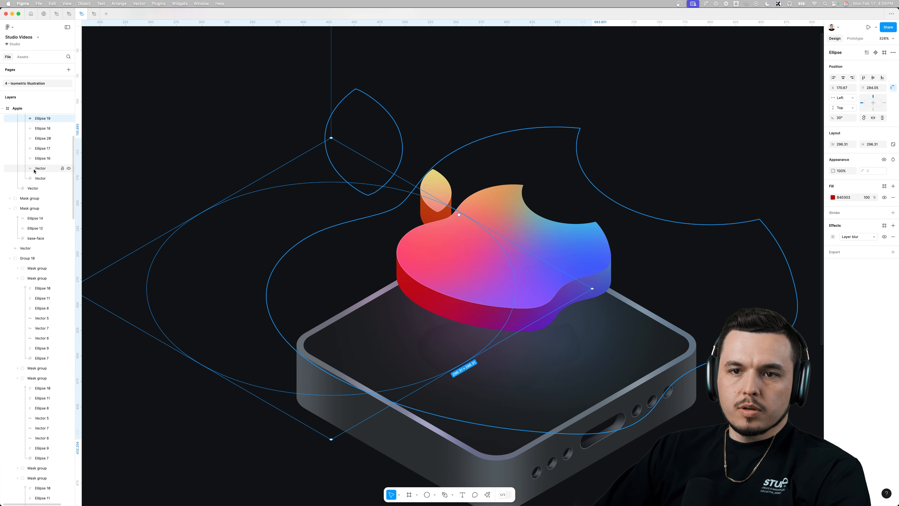
pyautogui.click(33, 178)
pyautogui.click(31, 189)
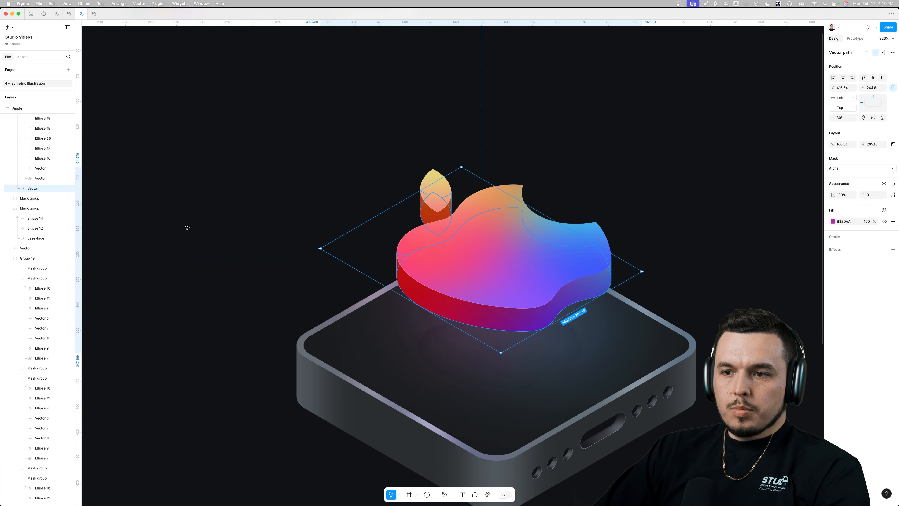
pyautogui.press('super+d')
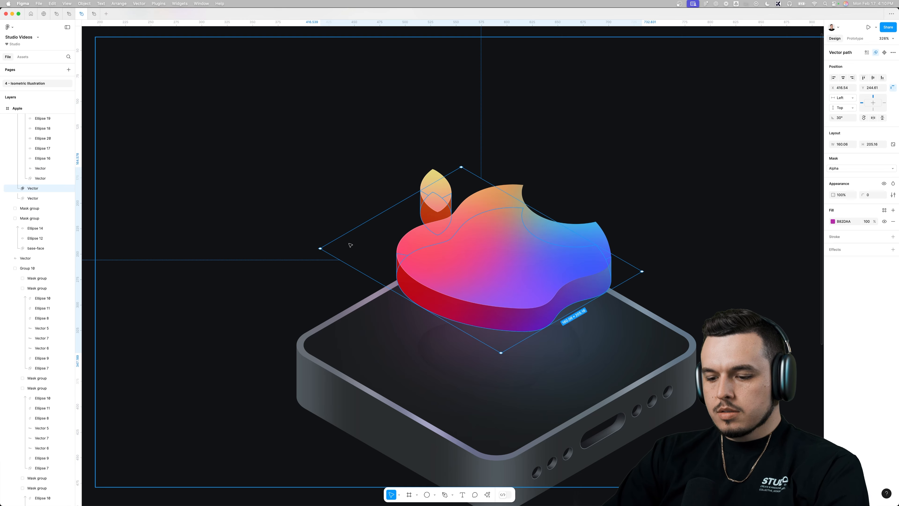
pyautogui.press('ctrl+super+m')
# Replace the side vector copy's fill with an FFFFFF inside stroke of 0.5 and bring it to the front of its group.
pyautogui.click(893, 213)
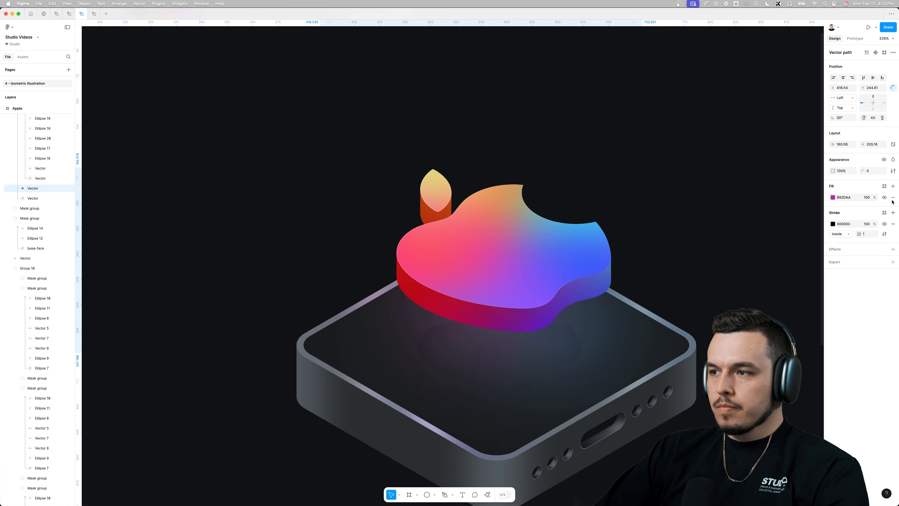
pyautogui.click(893, 197)
pyautogui.press('alt+super+bracketright')
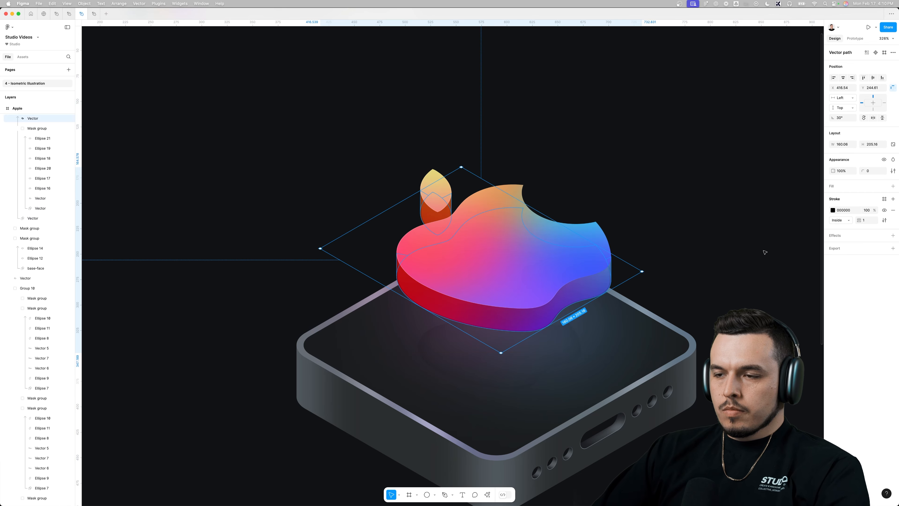
pyautogui.click(834, 210)
pyautogui.moveTo(750, 304); pyautogui.dragTo(674, 154)
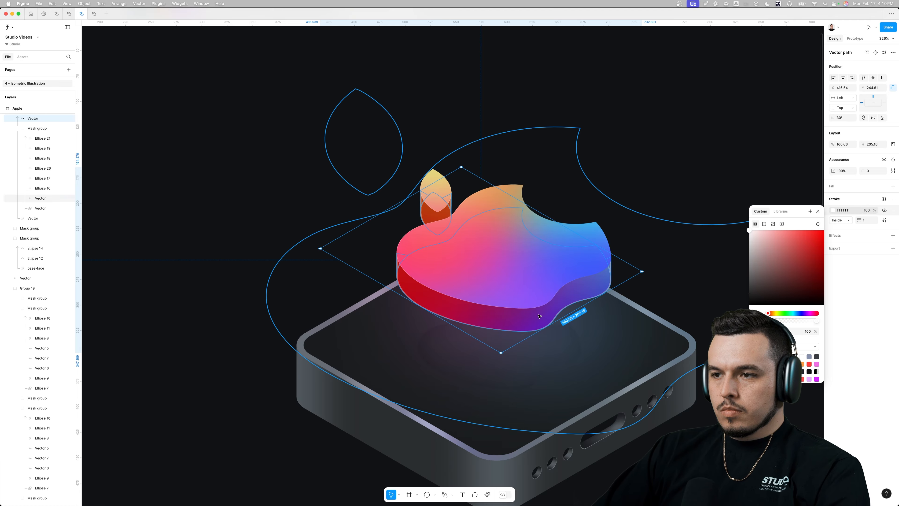
pyautogui.scroll(2, 534, 316)
pyautogui.click(868, 221)
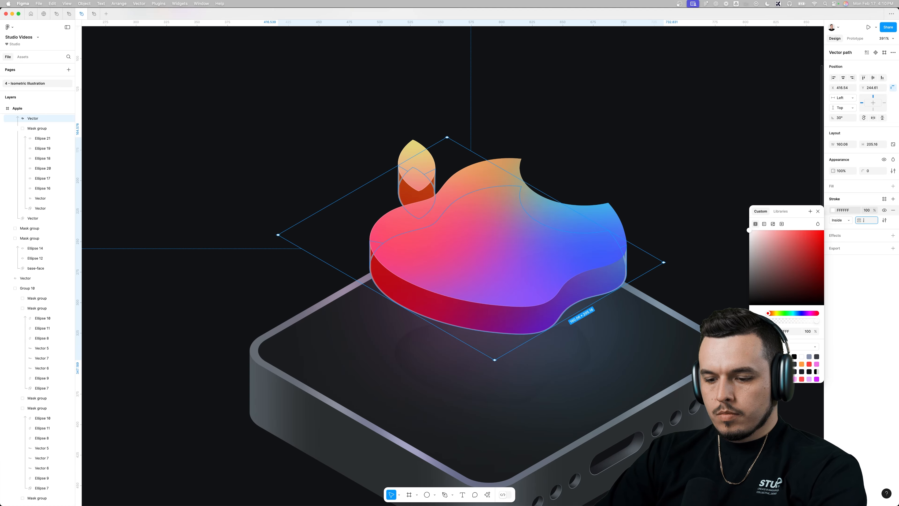
pyautogui.press('Return')
# Delete the side outline's inner points that cross the visible side at the body's right and left ends and on the leaf.
pyautogui.press('Return')
pyautogui.scroll(10, 623, 261)
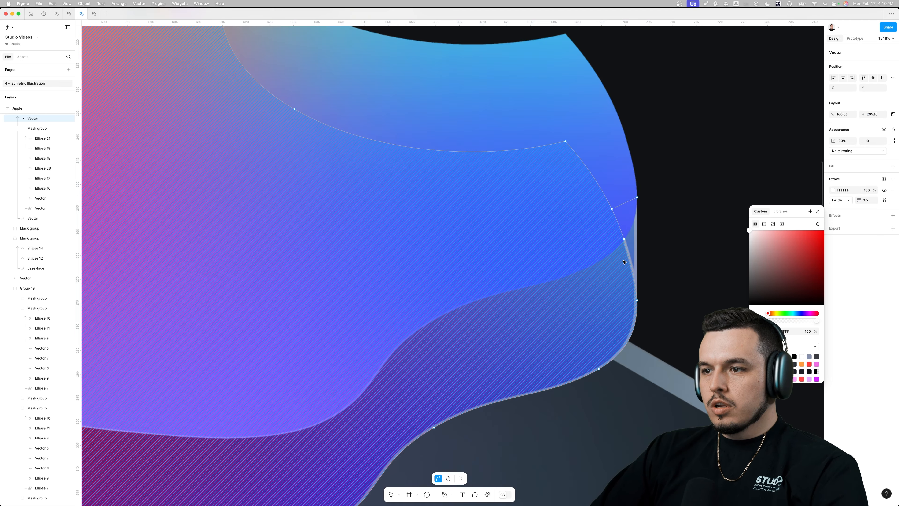
pyautogui.click(624, 239)
pyautogui.press('Delete')
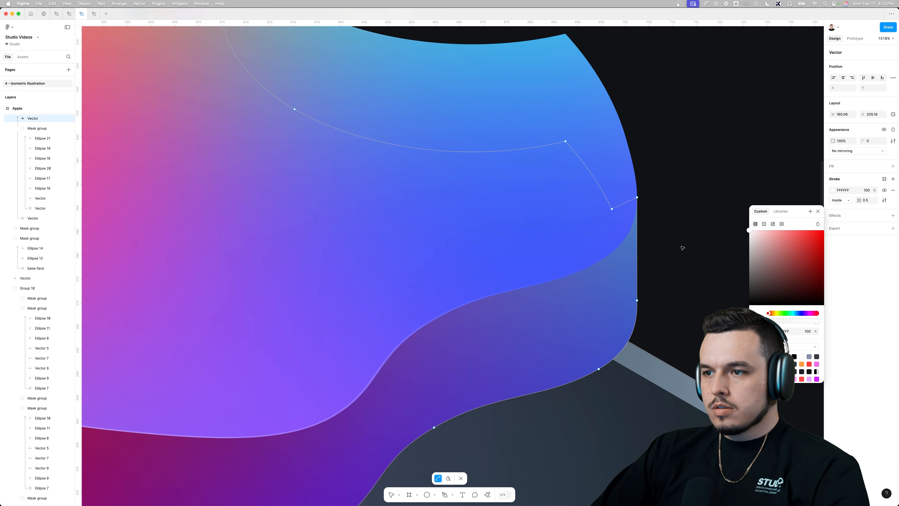
pyautogui.scroll(-10, 682, 247)
pyautogui.scroll(6, 421, 248)
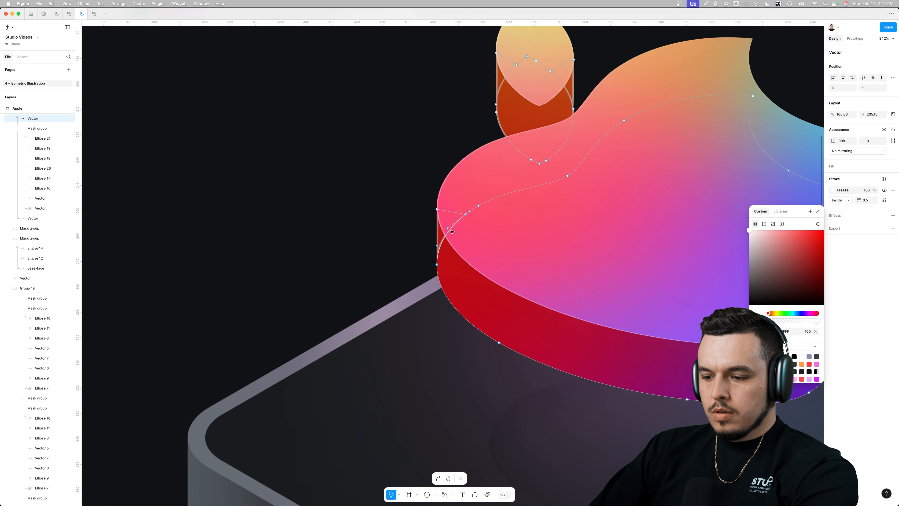
pyautogui.press('Delete')
pyautogui.click(498, 88)
pyautogui.press('Delete')
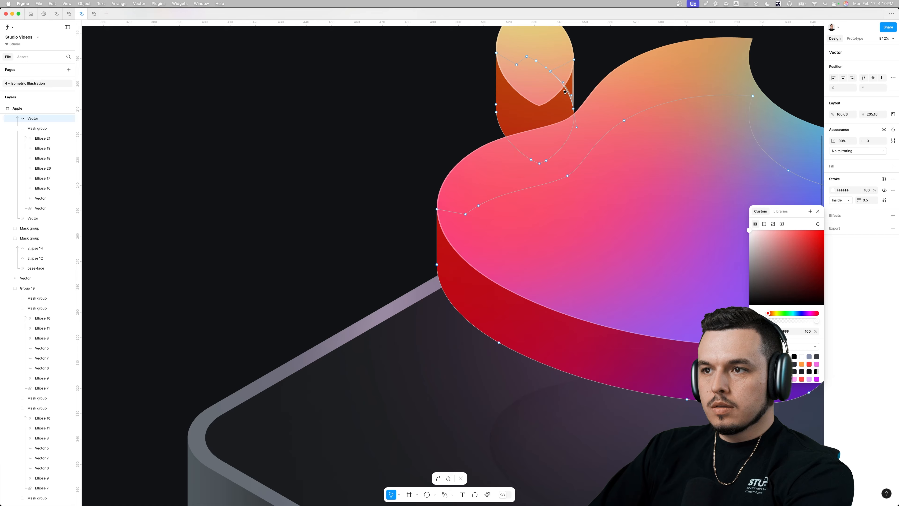
pyautogui.press('Delete')
pyautogui.press('Escape')
pyautogui.scroll(-3, 124, 195)
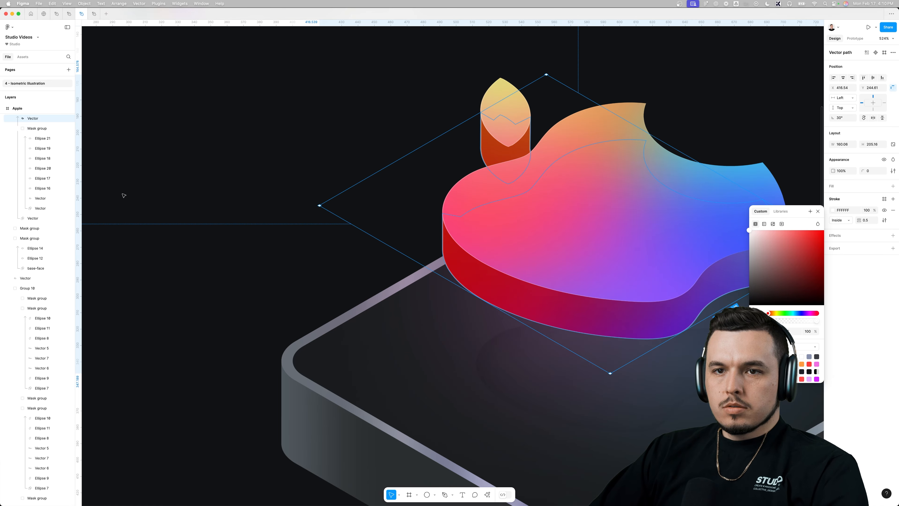
# Set the side outline's stroke width to 0.4, the same as the top rim's.
pyautogui.hscroll(5, 578, 245)
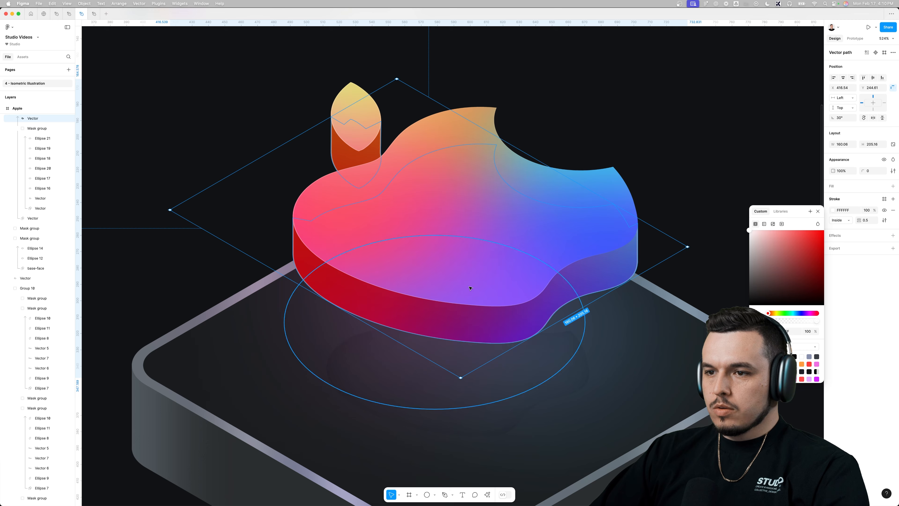
pyautogui.click(436, 302)
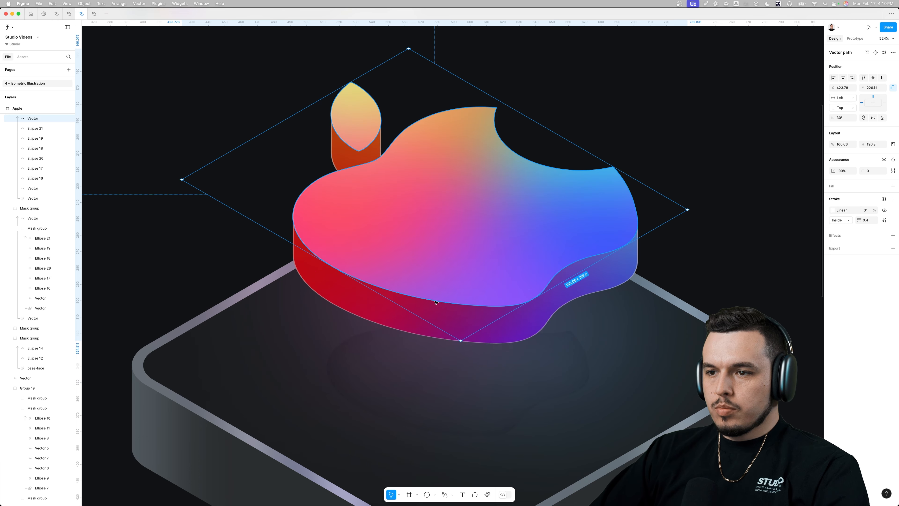
pyautogui.click(867, 222)
pyautogui.keyDown('super'); pyautogui.click(534, 335); pyautogui.keyUp('super')
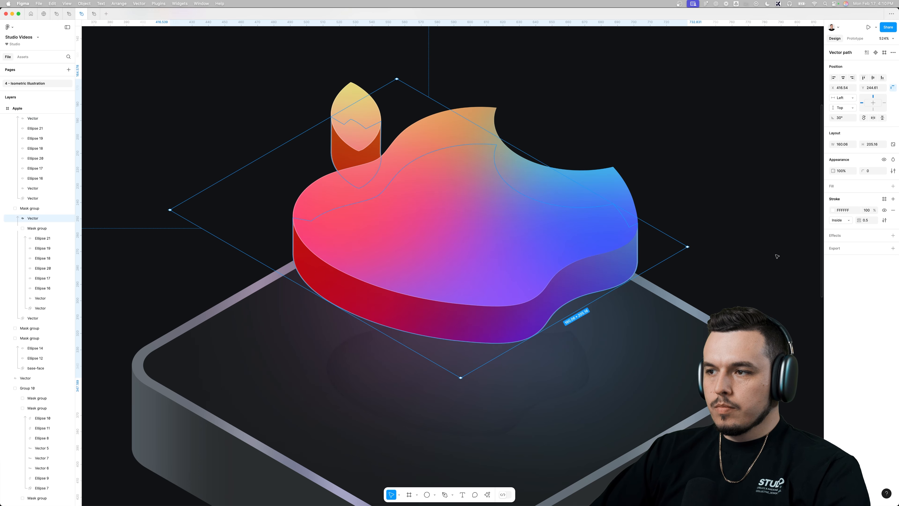
pyautogui.write('0.4')
pyautogui.press('Return')
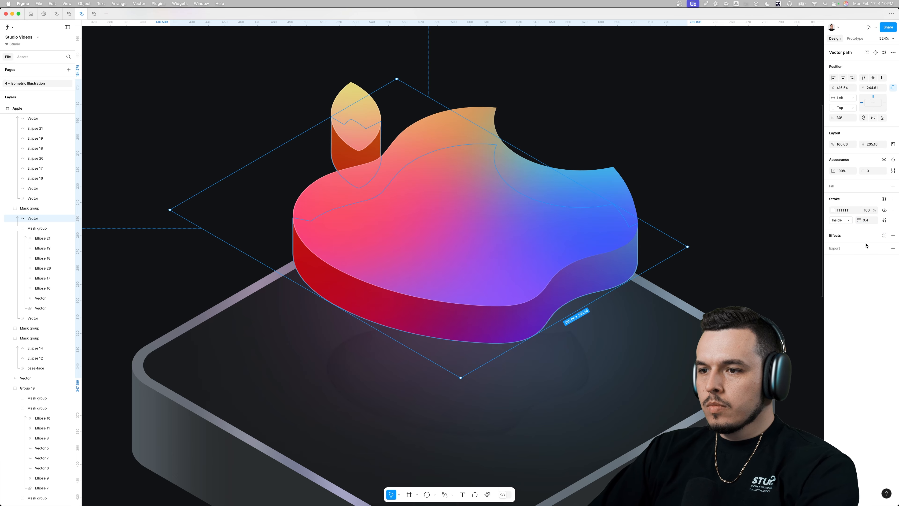
# Change the logo side outline's stroke to a linear FFFFFF gradient fading from 100% to 0%, running upward from the lower edge.
pyautogui.click(833, 210)
pyautogui.click(764, 223)
pyautogui.press('Escape')
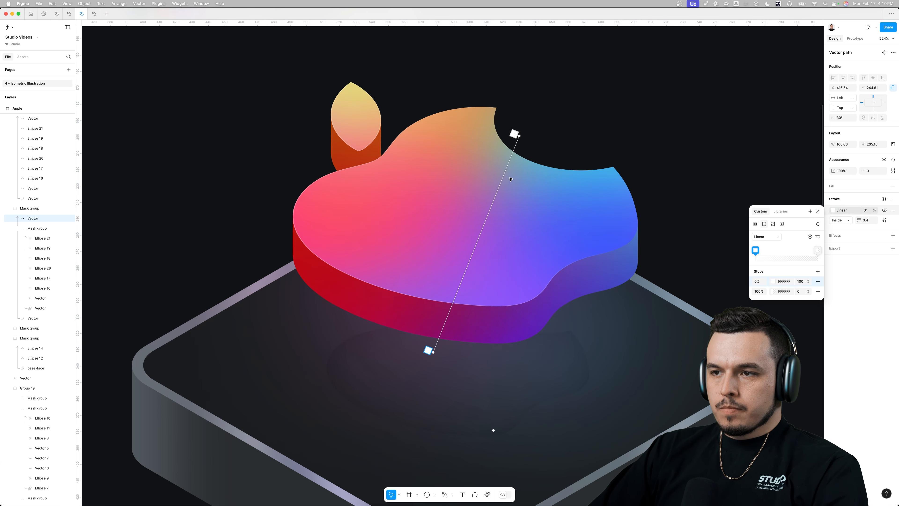
pyautogui.moveTo(512, 165); pyautogui.dragTo(522, 138)
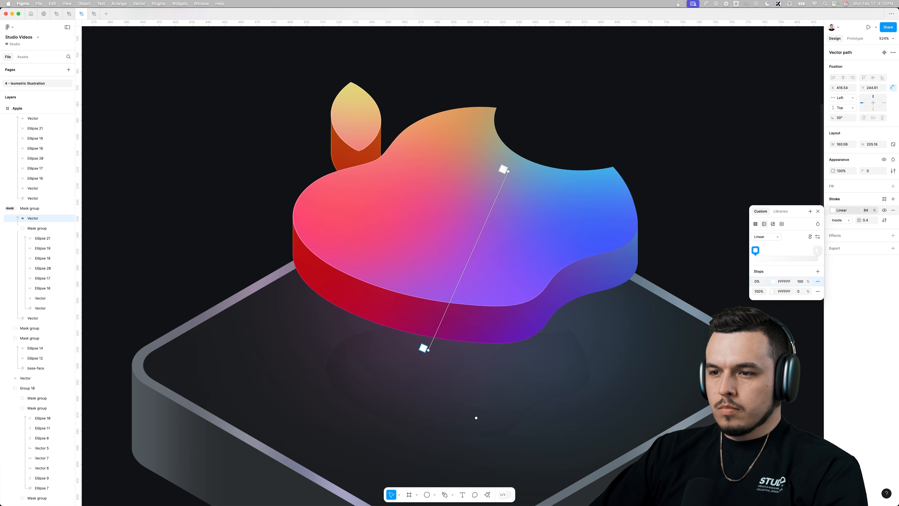
pyautogui.scroll(-5, 481, 156)
pyautogui.click(702, 88)
pyautogui.click(695, 89)
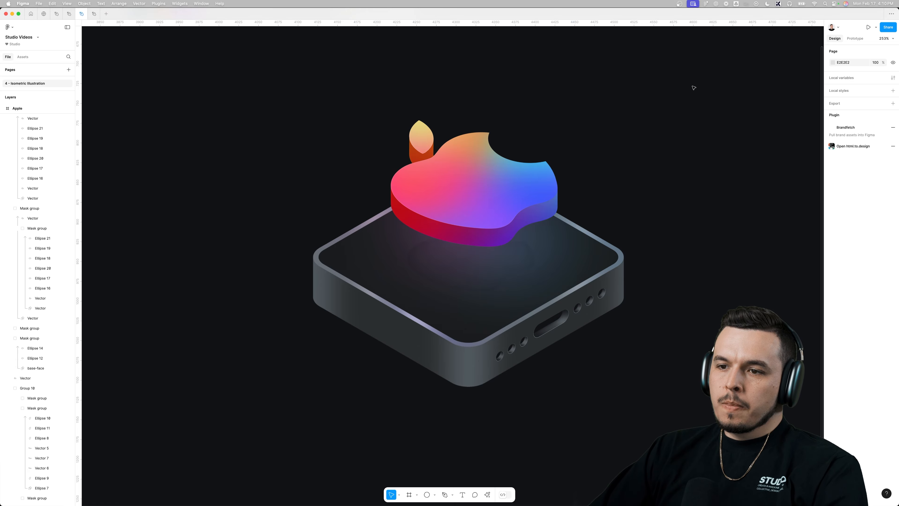
# Group all the parts of the extruded logo into one group.
pyautogui.scroll(-5, 695, 89)
pyautogui.hscroll(1, 702, 107)
pyautogui.moveTo(534, 159); pyautogui.dragTo(538, 164)
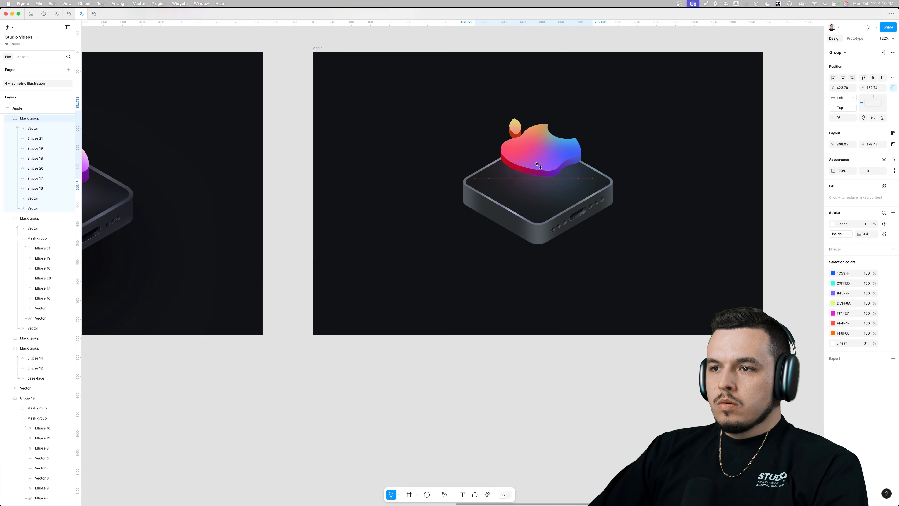
pyautogui.press('super+z')
pyautogui.click(509, 122)
pyautogui.moveTo(633, 88); pyautogui.dragTo(530, 155)
pyautogui.press('super+g')
pyautogui.scroll(3, 566, 133)
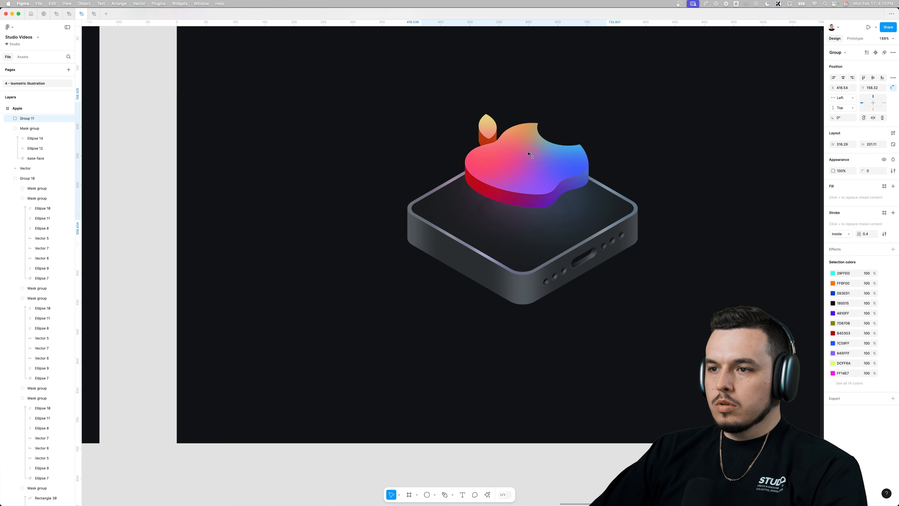
pyautogui.scroll(-3, 688, 152)
pyautogui.click(688, 152)
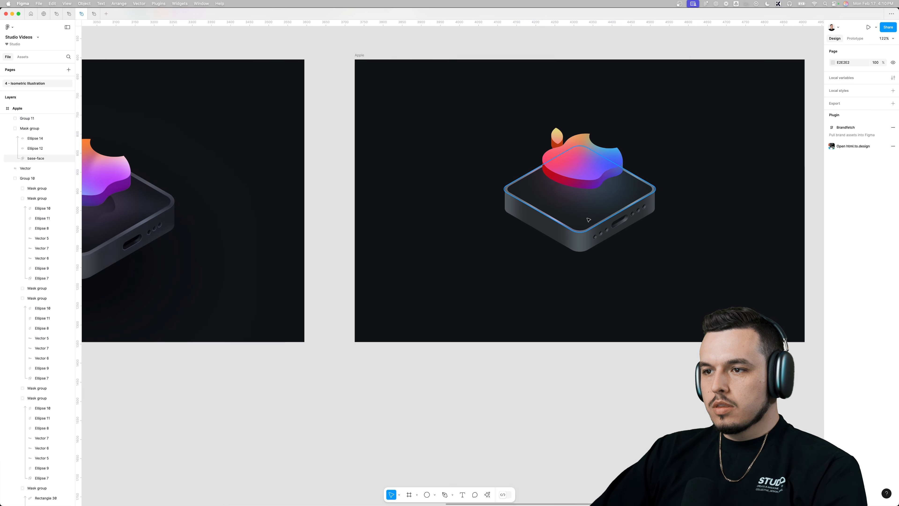
# Lower the fill opacity of the purple glow ellipse near the device's left front edge to 28%.
pyautogui.click(570, 231)
pyautogui.scroll(5, 570, 232)
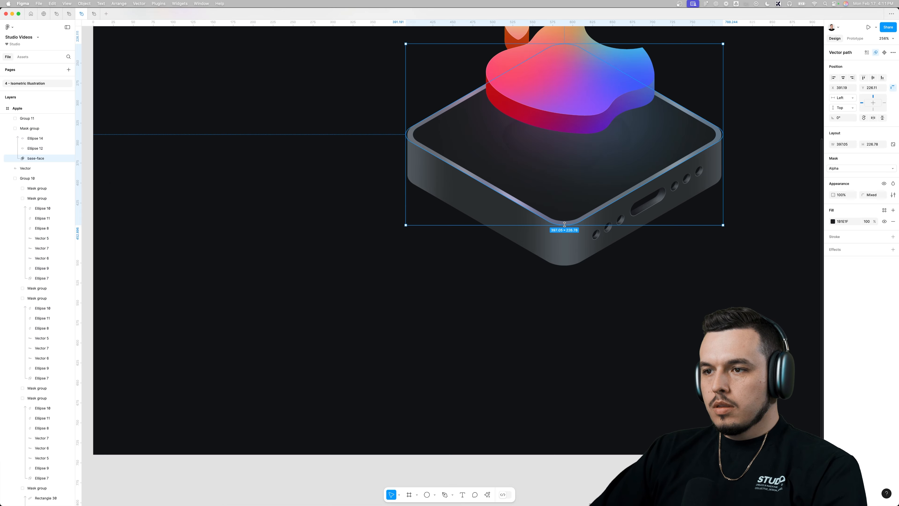
pyautogui.click(520, 208)
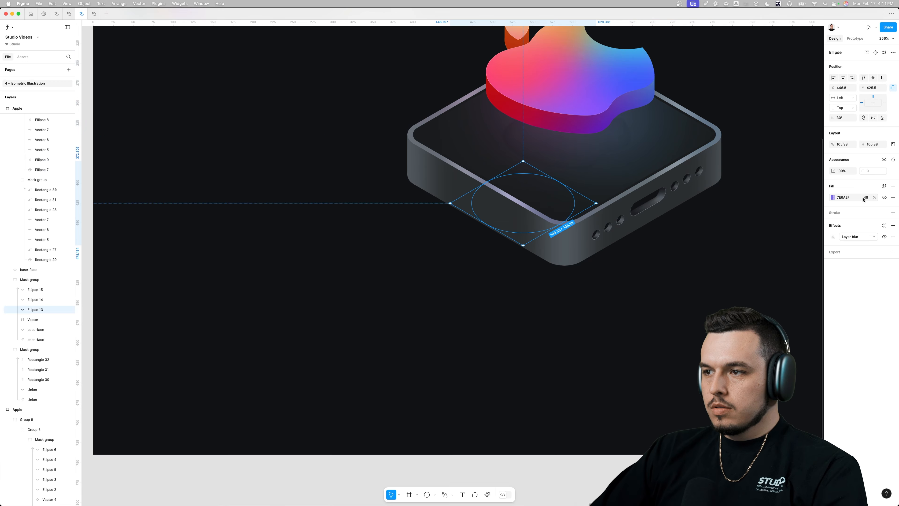
pyautogui.moveTo(867, 197); pyautogui.dragTo(854, 199)
pyautogui.scroll(-8, 604, 222)
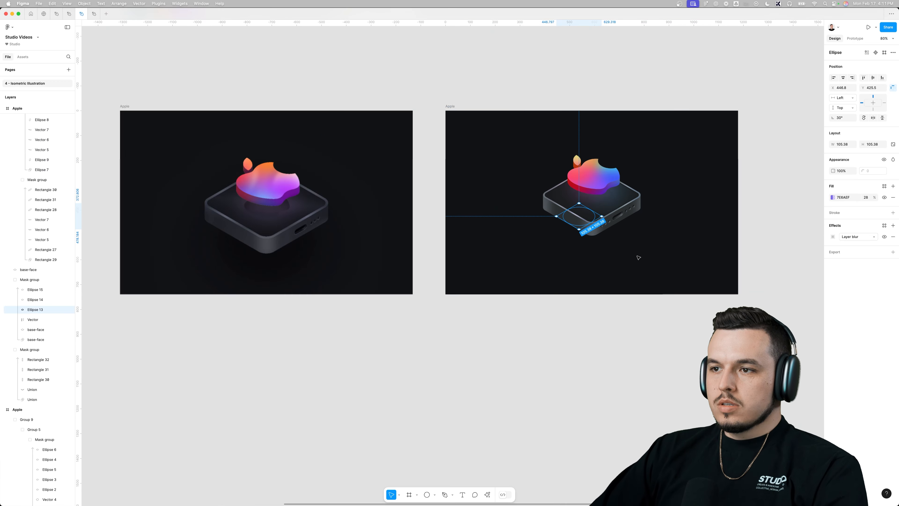
pyautogui.click(632, 254)
pyautogui.scroll(5, 220, 200)
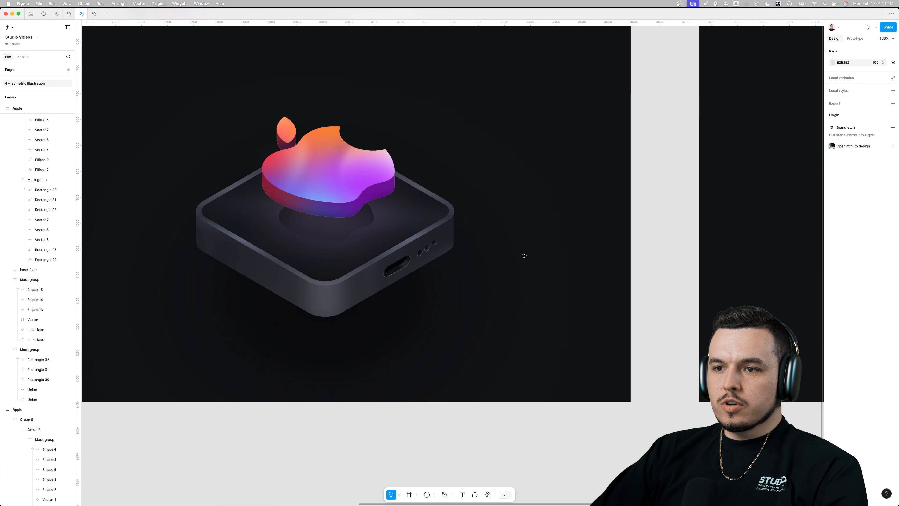
# Add a blurred glow ellipse beneath the logo on the device's top face and fill it with magenta BE31B0.
pyautogui.moveTo(545, 272); pyautogui.dragTo(467, 279)
pyautogui.moveTo(818, 220); pyautogui.dragTo(795, 252)
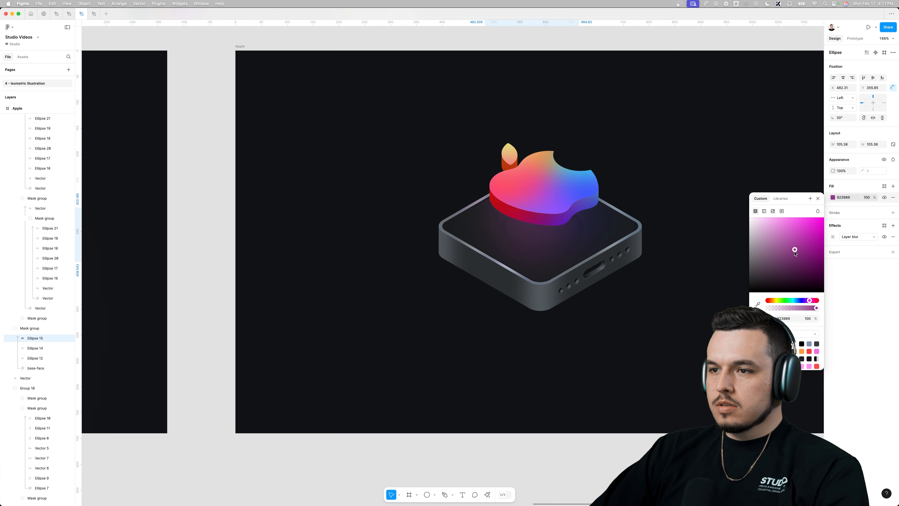
pyautogui.scroll(-10, 648, 136)
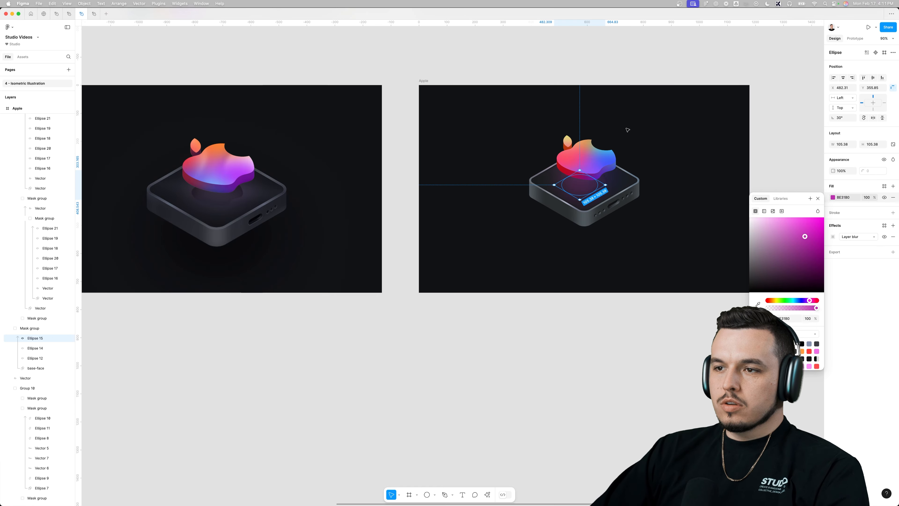
pyautogui.click(643, 121)
pyautogui.moveTo(643, 121); pyautogui.dragTo(635, 131)
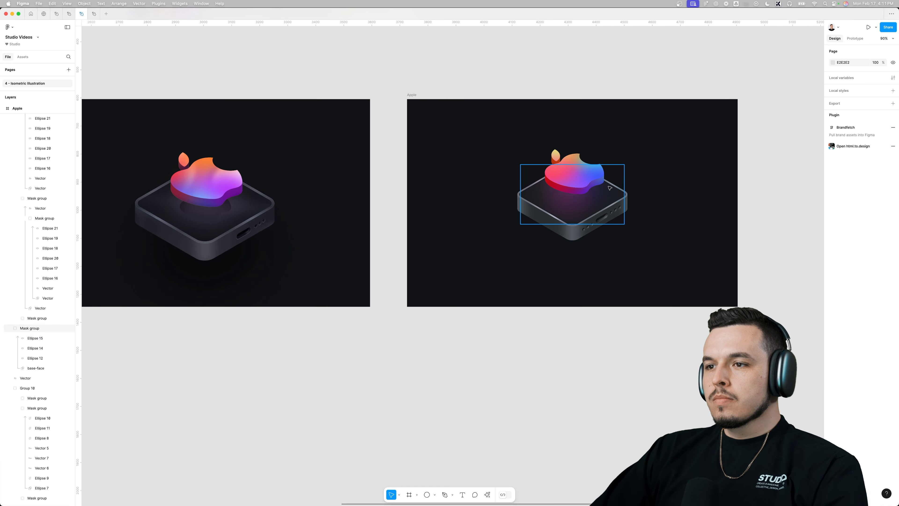
# Draw a closed four-sided band about 581 by 63 across the device's top face, inside its mask group, with a fill instead of a stroke.
pyautogui.scroll(5, 202, 204)
pyautogui.hscroll(10, 392, 205)
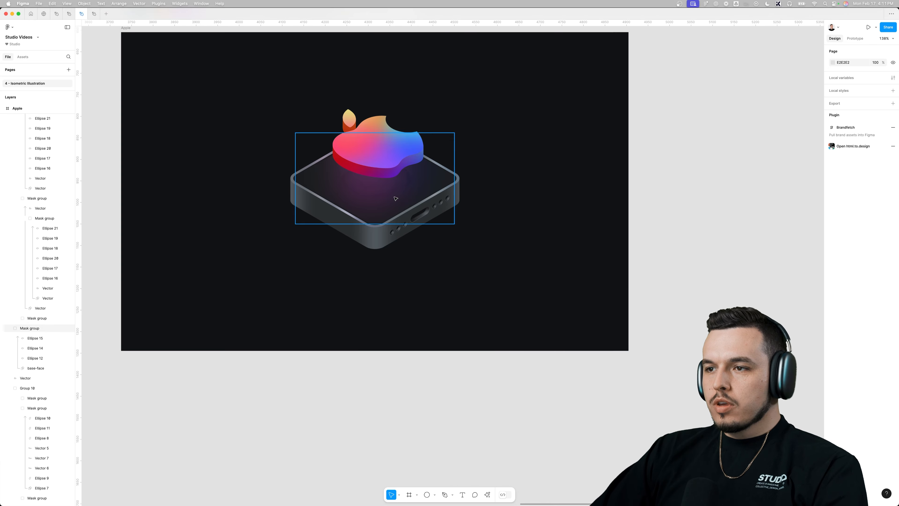
pyautogui.keyDown('super'); pyautogui.click(334, 183); pyautogui.keyUp('super')
pyautogui.scroll(5, 330, 182)
pyautogui.press('p')
pyautogui.click(228, 161)
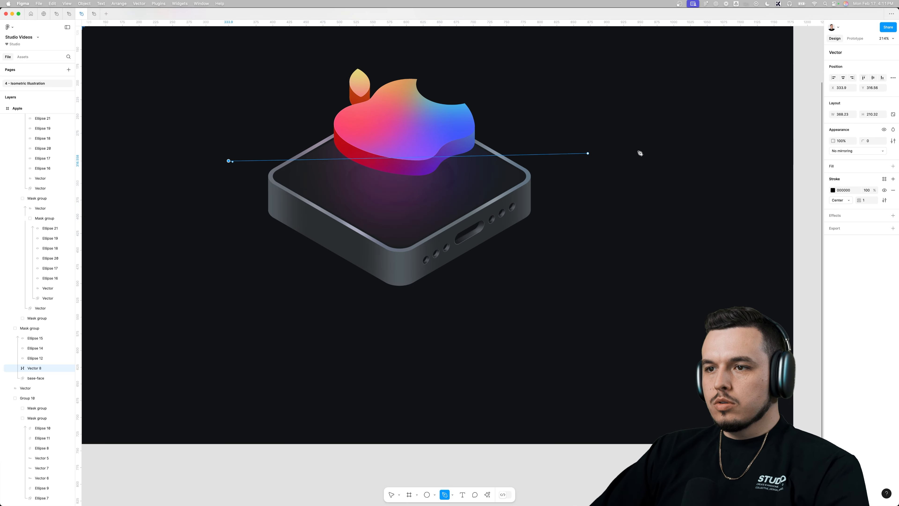
pyautogui.click(596, 153)
pyautogui.click(612, 181)
pyautogui.click(222, 195)
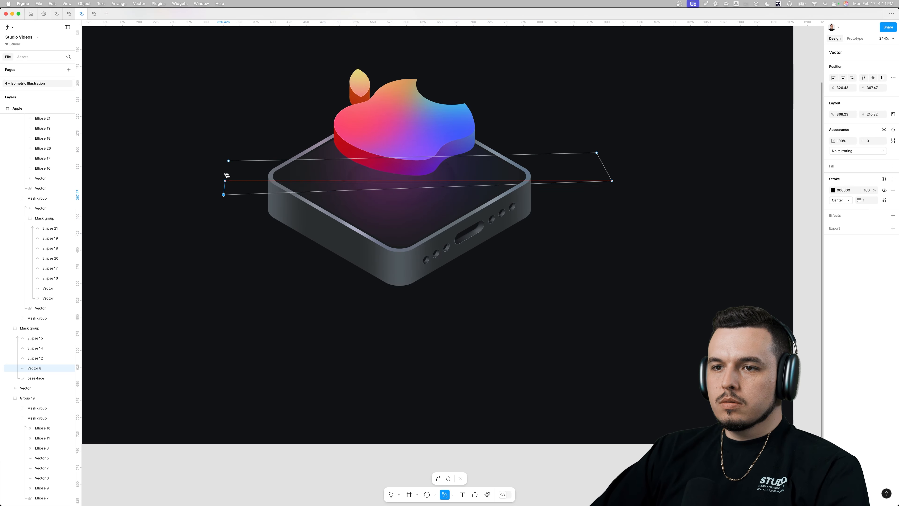
pyautogui.click(229, 161)
pyautogui.hotkey('shift', 'x')
pyautogui.press('Escape')
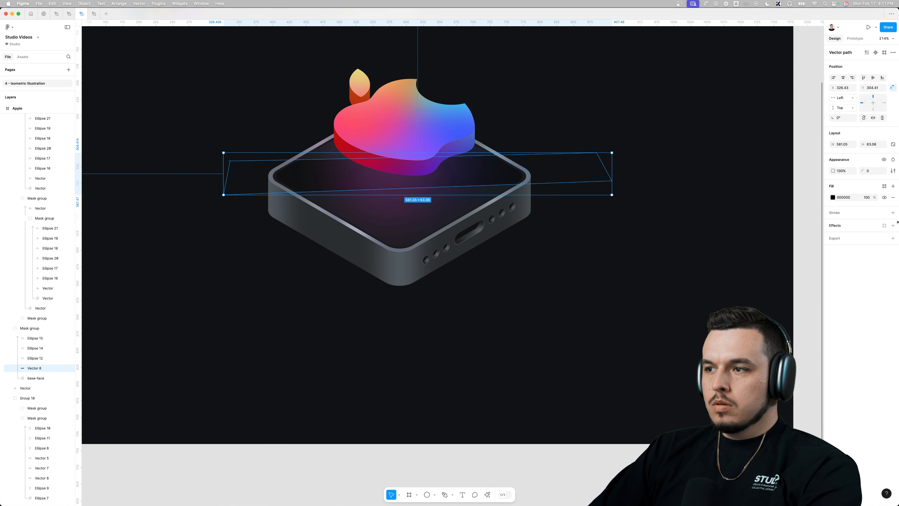
# Fill the band with the purple 7456F1 sampled from the logo's top face.
pyautogui.click(833, 197)
pyautogui.click(757, 305)
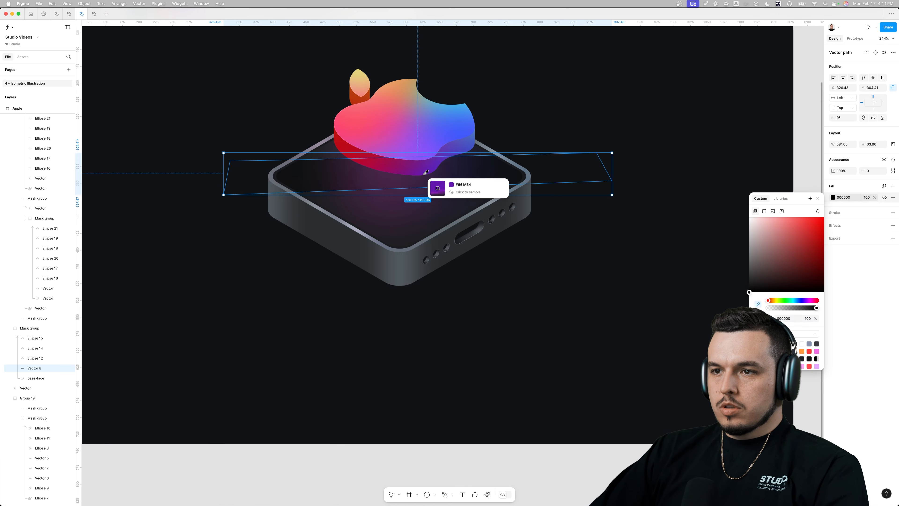
pyautogui.click(431, 142)
# Give the purple band a strong layer blur and reduce its fill opacity so it reads as a soft glow.
pyautogui.click(893, 225)
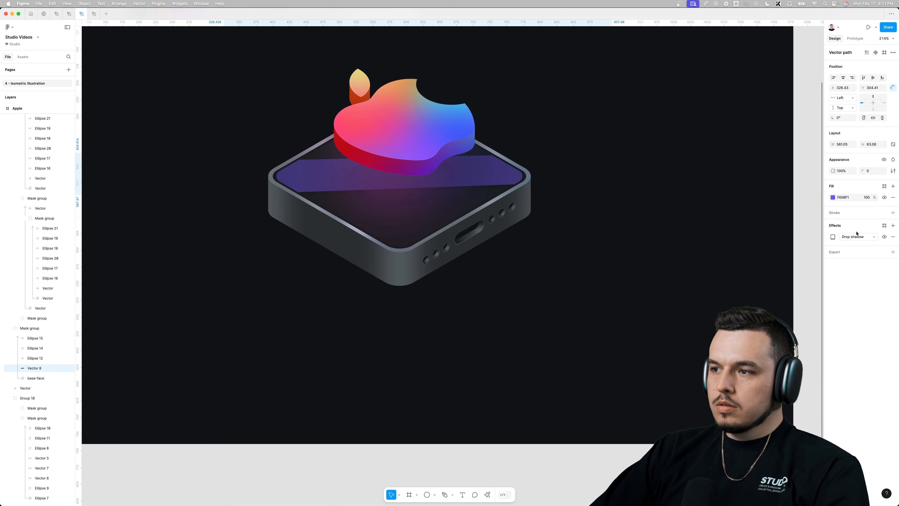
pyautogui.click(857, 236)
pyautogui.click(852, 243)
pyautogui.click(833, 237)
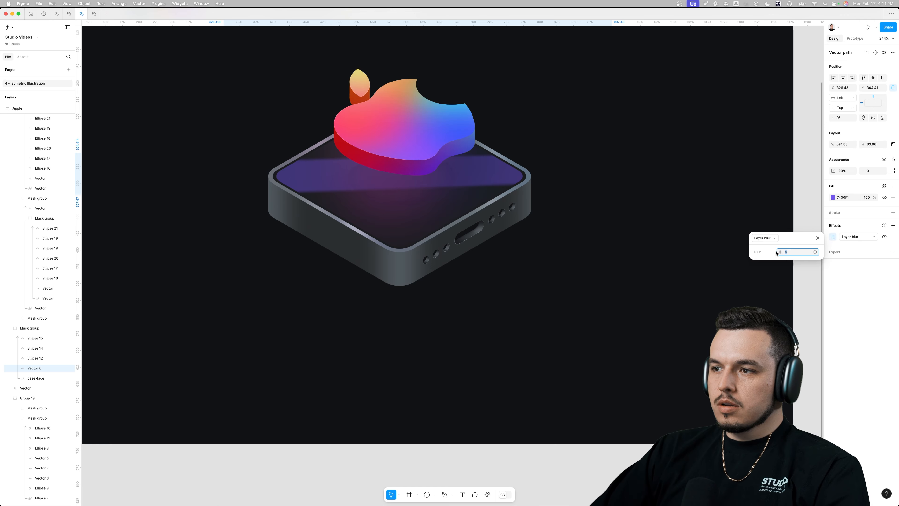
pyautogui.moveTo(781, 252); pyautogui.dragTo(887, 255)
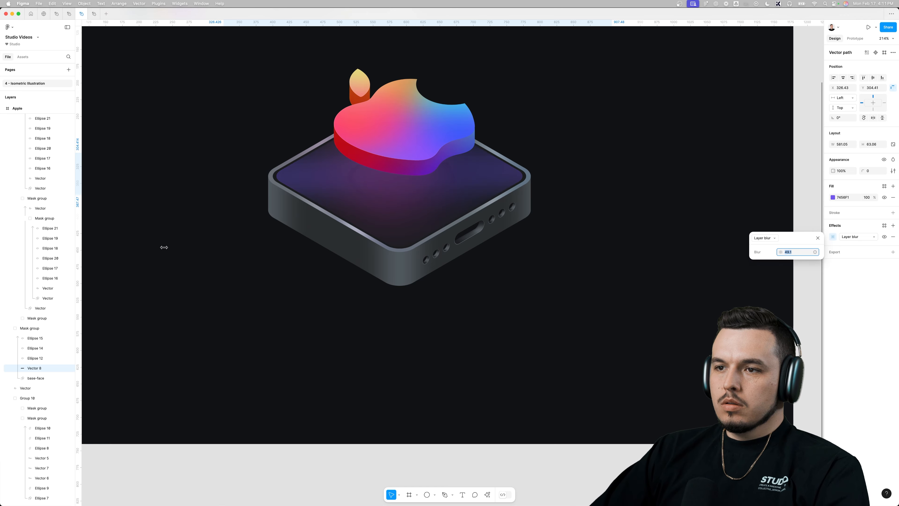
pyautogui.moveTo(164, 247); pyautogui.dragTo(714, 235)
pyautogui.moveTo(868, 197); pyautogui.dragTo(859, 198)
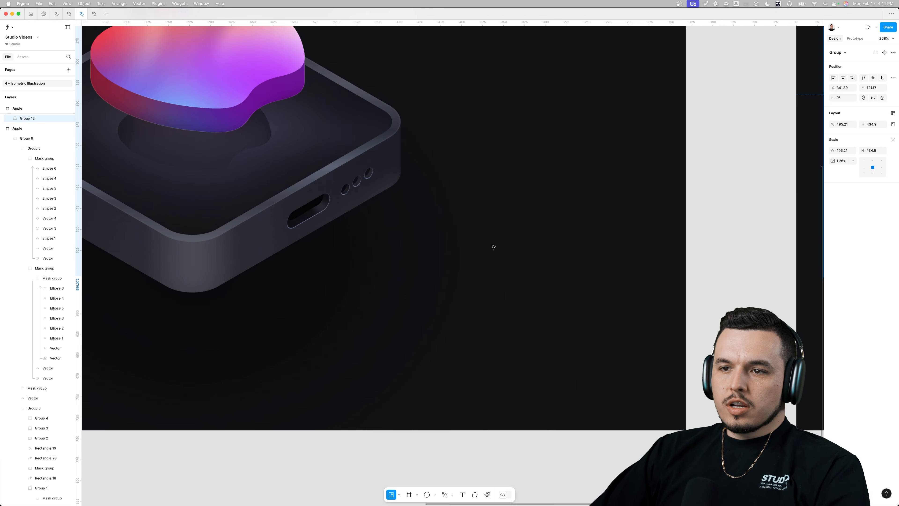
# Place a copy of the reference illustration's noise texture image on the empty canvas below the new frame at 100% opacity.
pyautogui.scroll(-5, 275, 255)
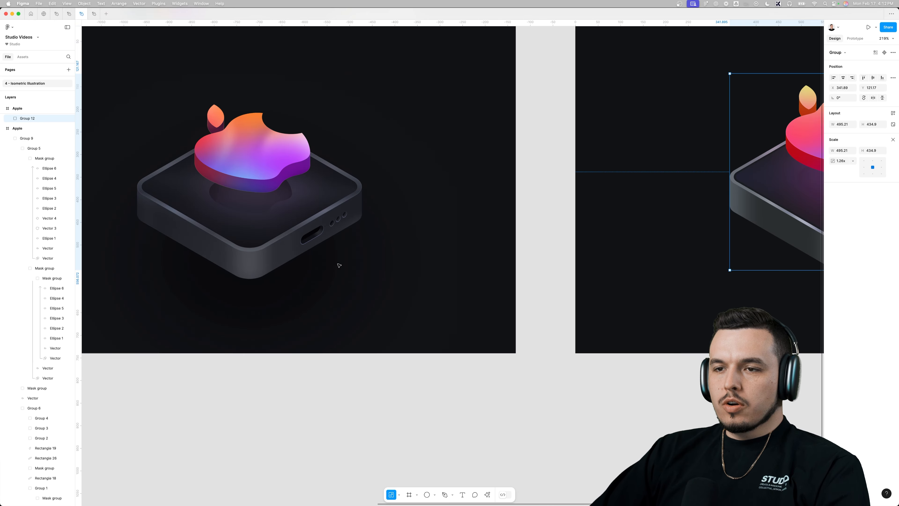
pyautogui.moveTo(401, 247); pyautogui.dragTo(582, 311)
pyautogui.scroll(10, 462, 286)
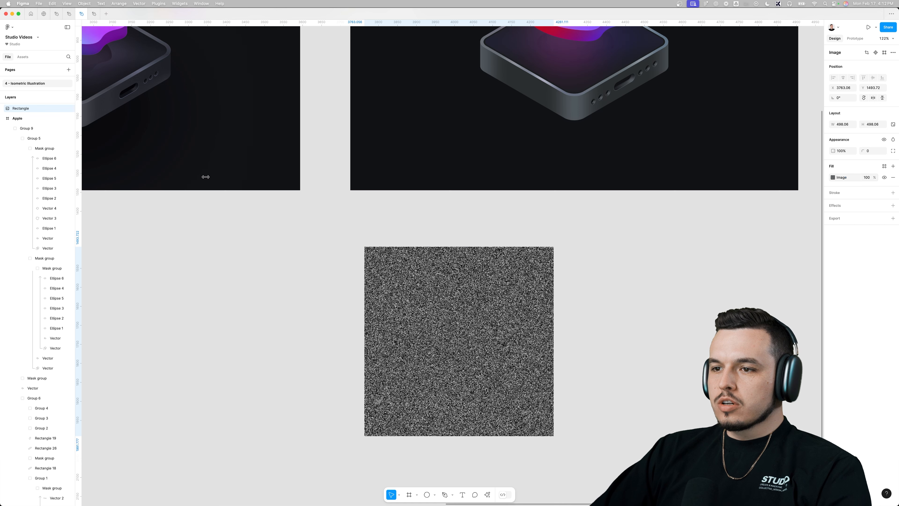
pyautogui.click(630, 337)
# Try to generate a 500 by 500 FFFFFF noise texture with the Noise plugin, then close the plugin.
pyautogui.hscroll(8, 485, 306)
pyautogui.rightClick(339, 276)
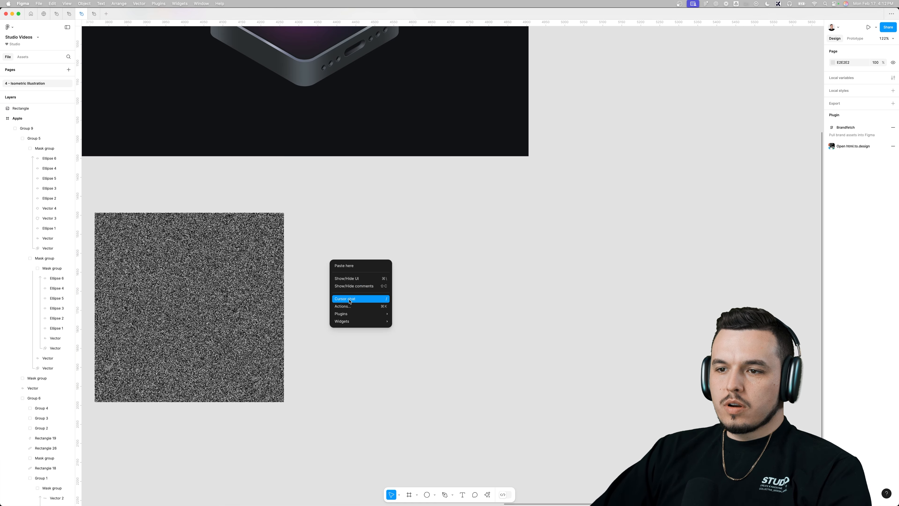
pyautogui.moveTo(352, 314)
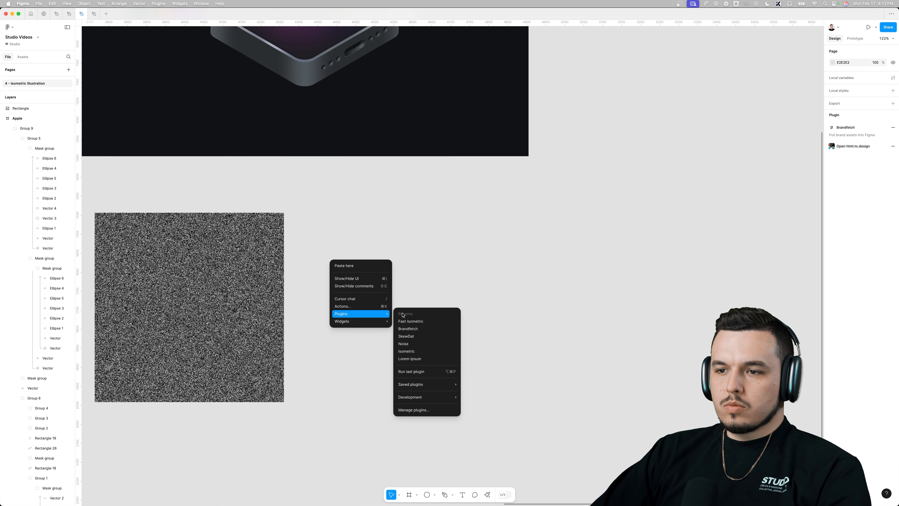
pyautogui.click(416, 343)
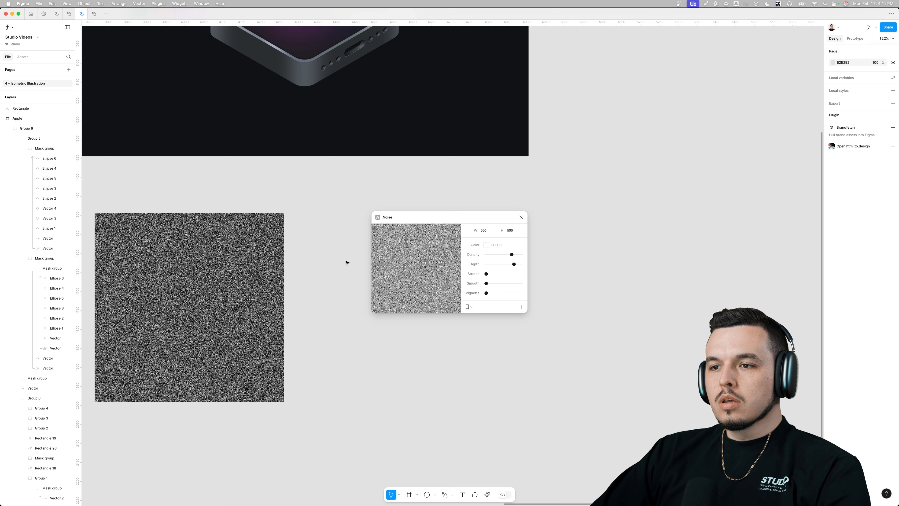
pyautogui.click(521, 308)
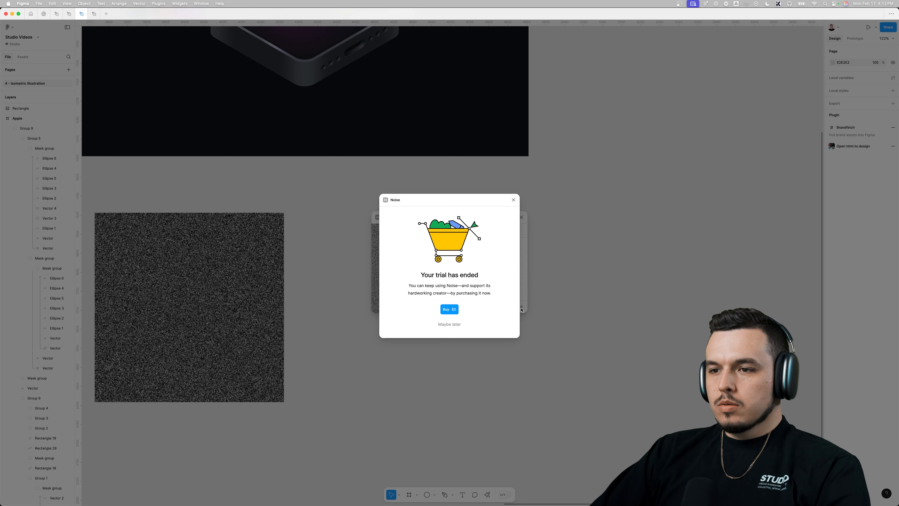
pyautogui.click(514, 200)
pyautogui.click(520, 217)
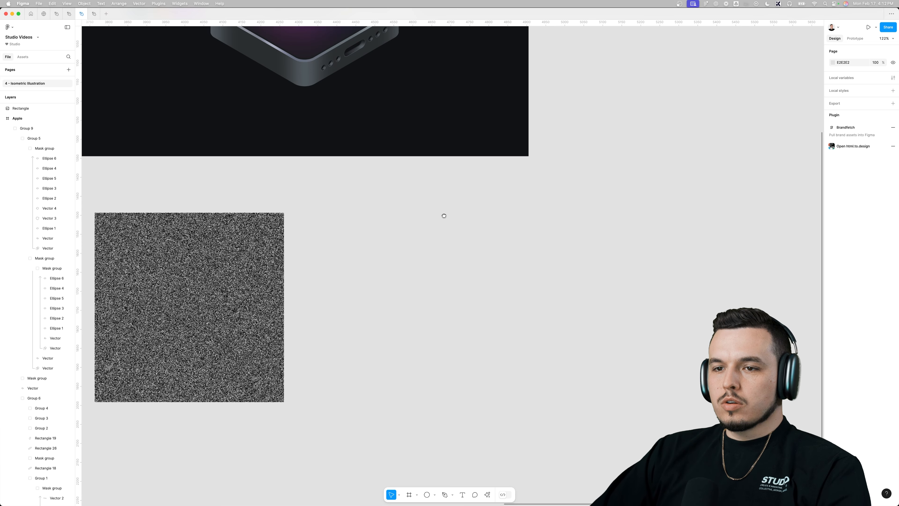
# Delete the noise texture image from the canvas below the new frame.
pyautogui.scroll(-3, 536, 227)
pyautogui.moveTo(589, 228); pyautogui.dragTo(253, 324)
pyautogui.scroll(3, 379, 341)
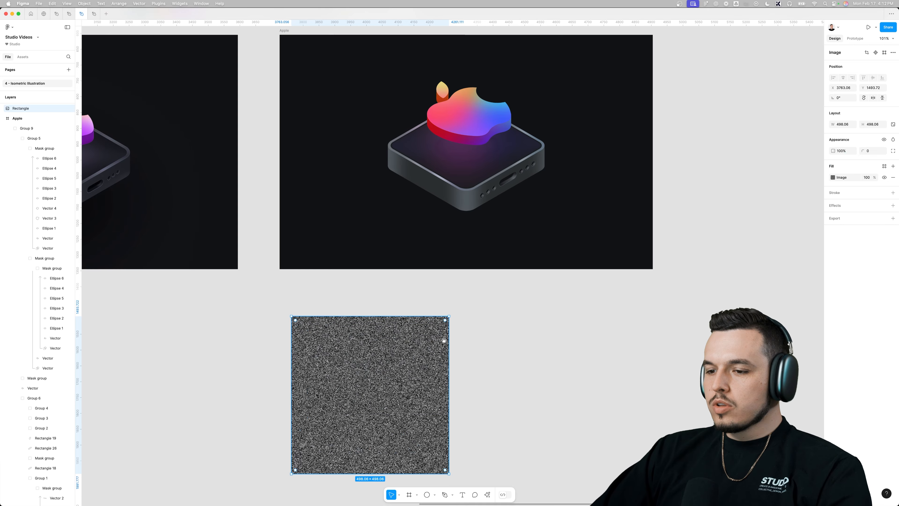
pyautogui.press('Delete')
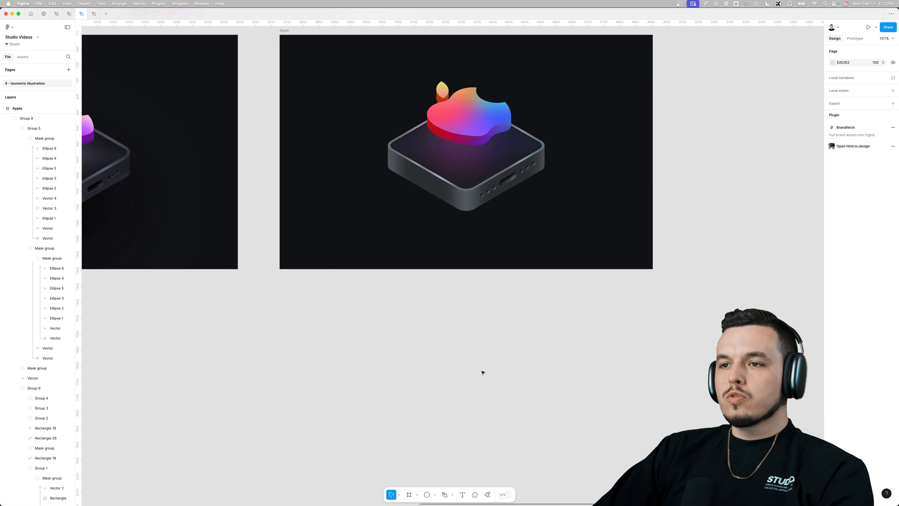
pyautogui.scroll(3, 545, 232)
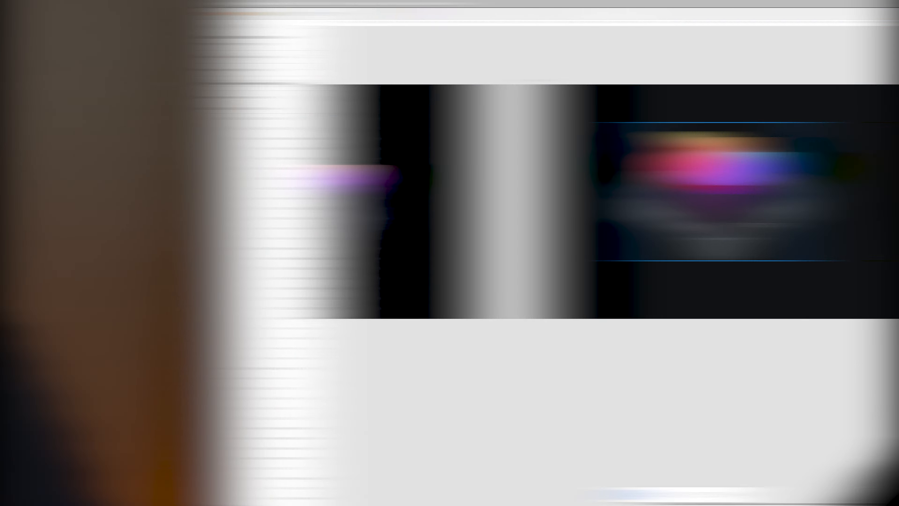